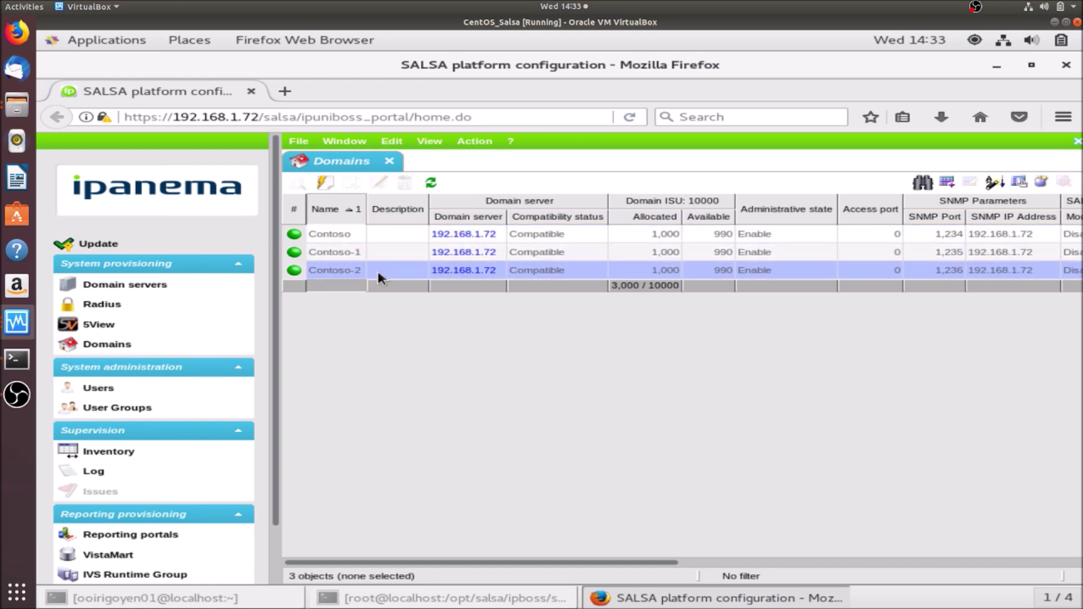
Examine the domain server, ISU, SNMP, SALSA reporting, tuning and user management columns for the listed domains
drag(549, 562, 591, 563)
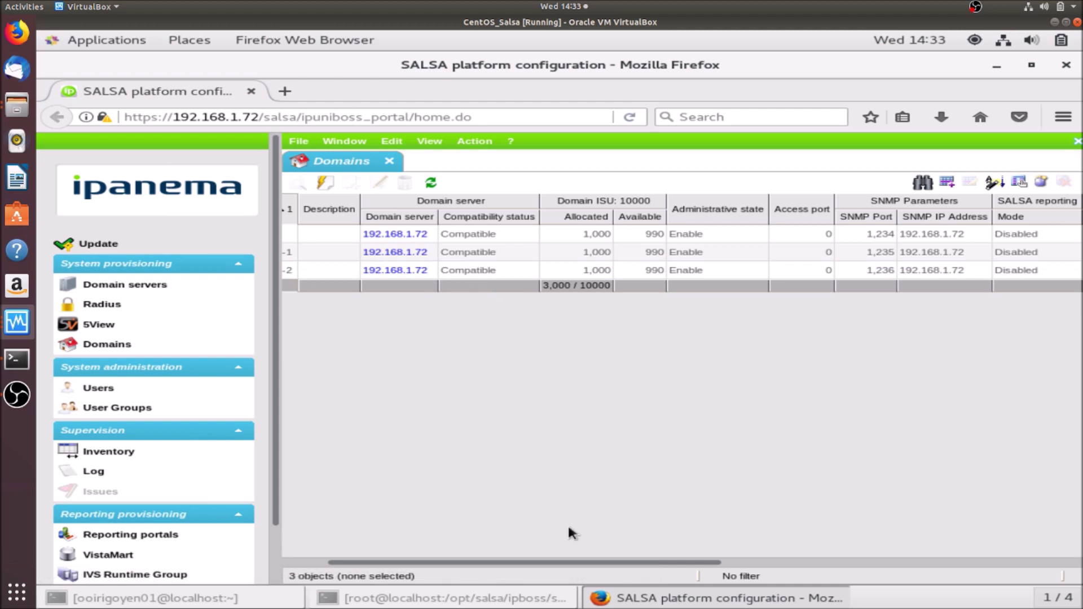
drag(569, 562, 611, 563)
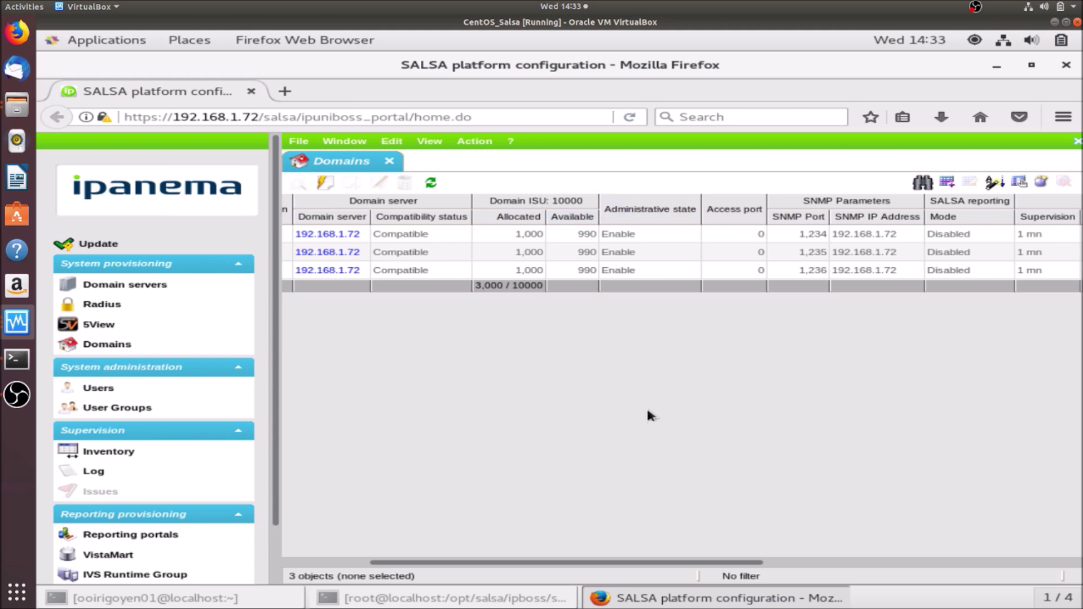
drag(684, 562, 776, 553)
click(728, 217)
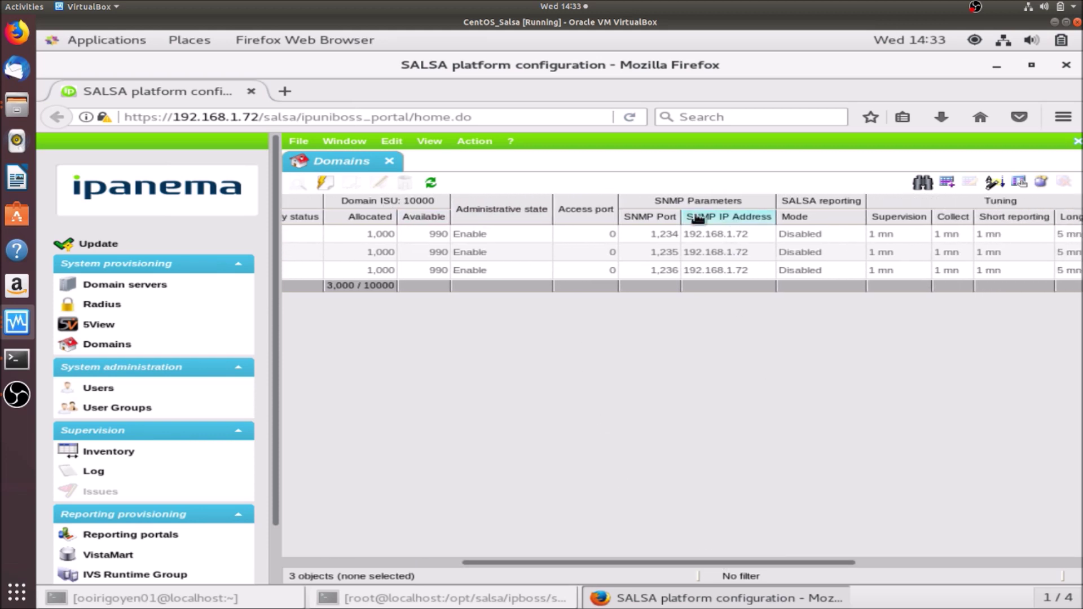
drag(800, 559, 974, 542)
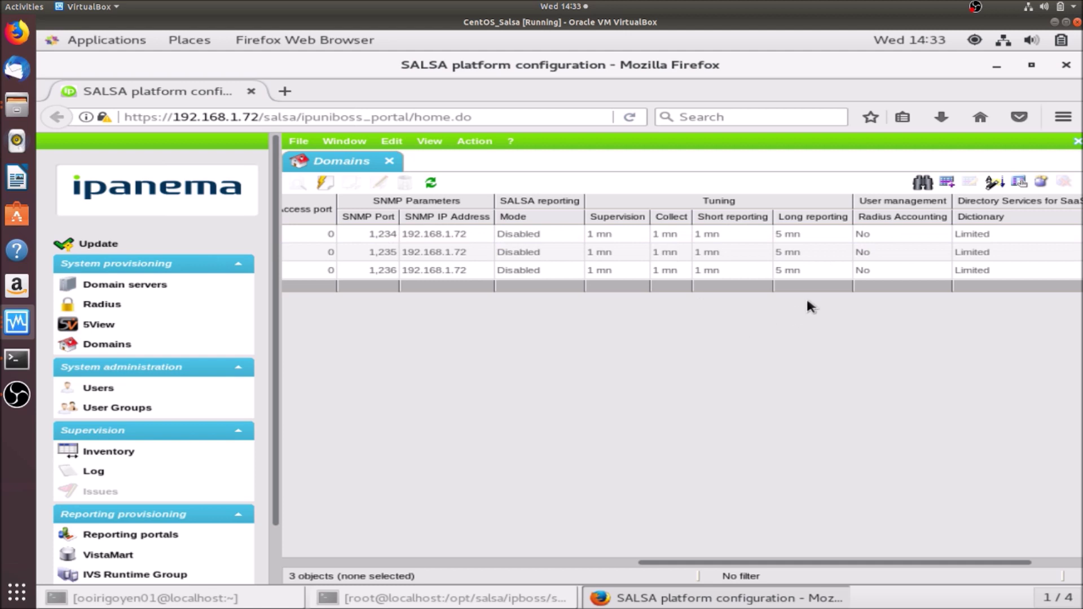
drag(772, 563, 377, 556)
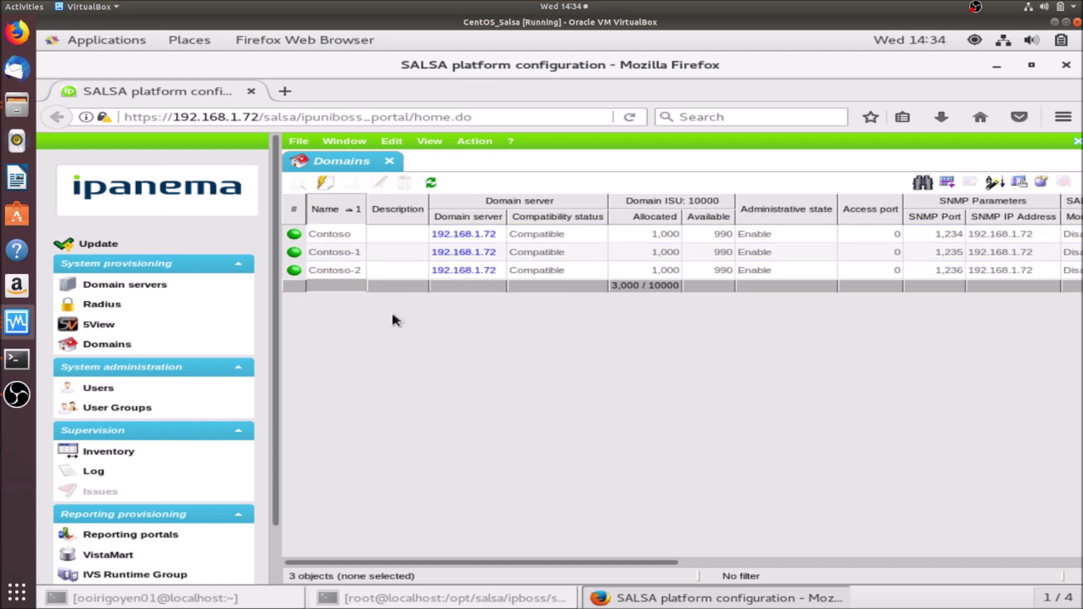
Review the platform's Users and User Groups lists, including their assigned domains and access rights, and return to the Domains list
click(218, 387)
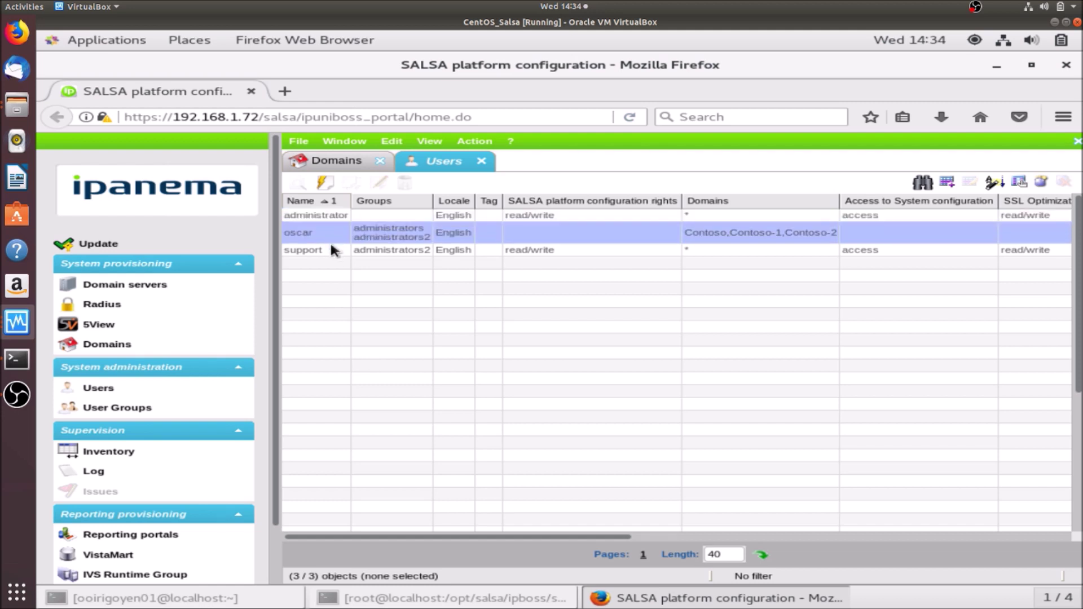
click(178, 416)
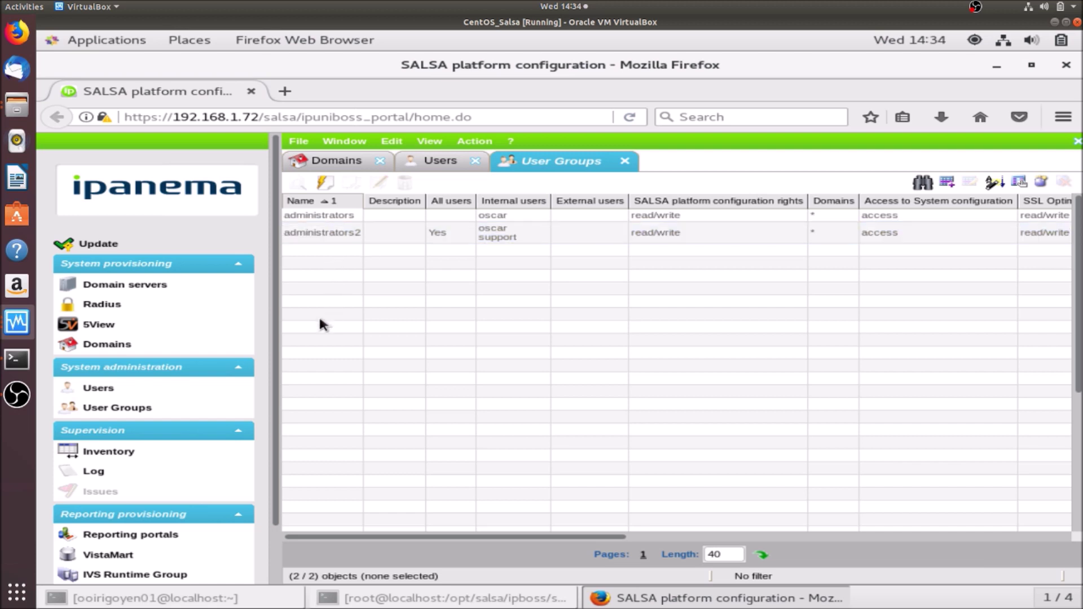
click(164, 384)
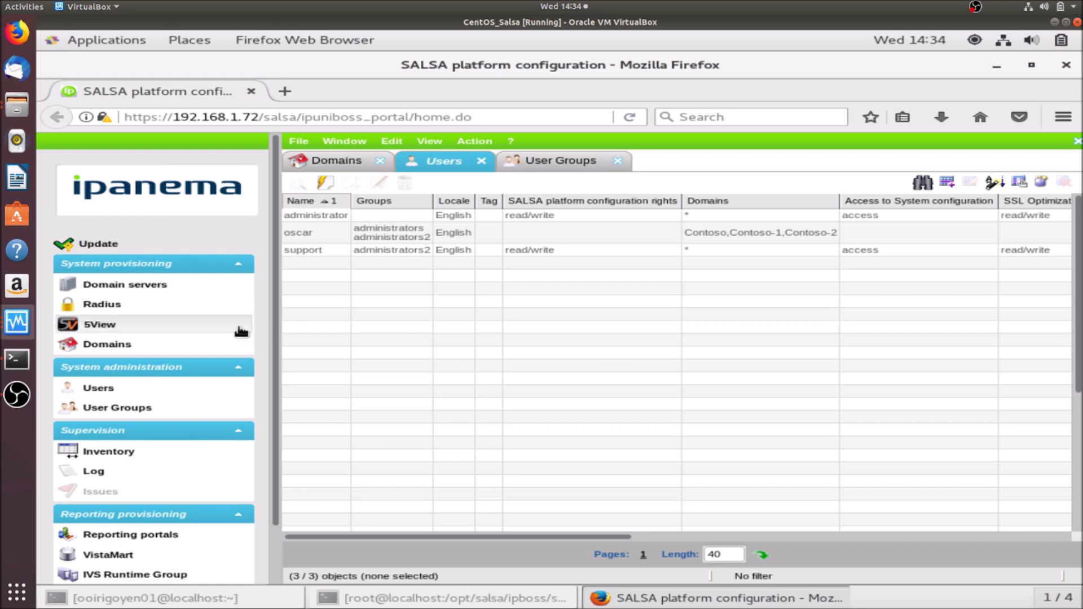
click(183, 346)
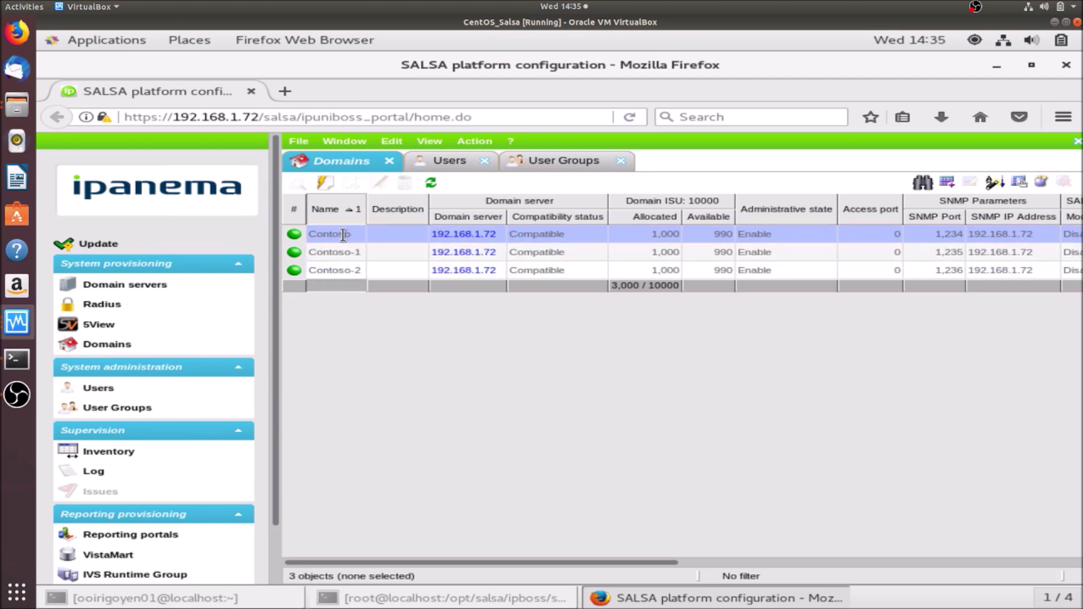
Load 192.168.1.72/ in a new browser tab and open the Contoso domain from the SALSA homepage
click(285, 91)
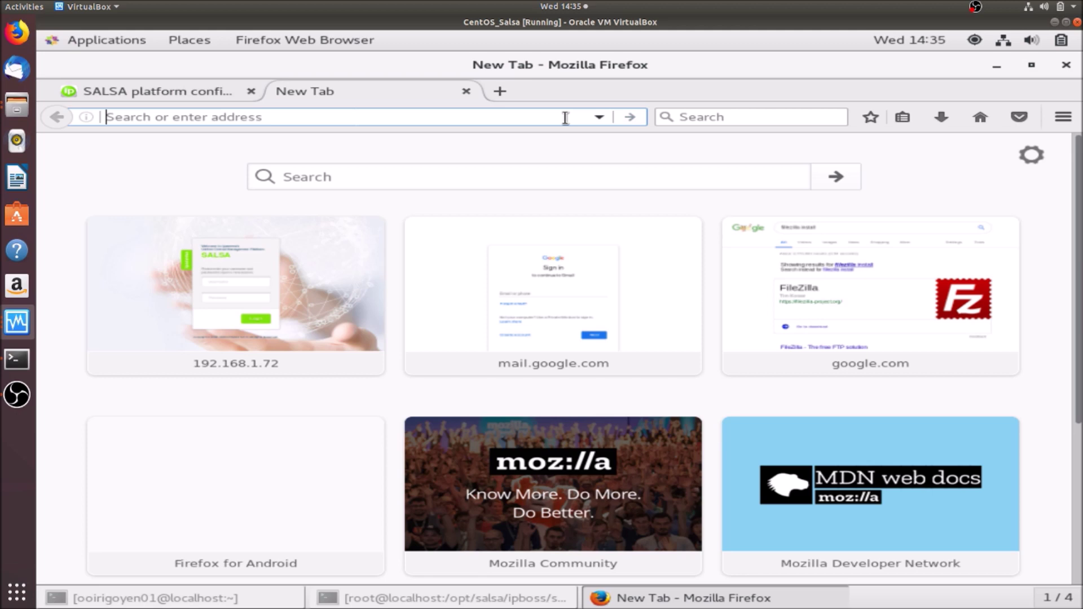
text(192.168.1.72/)
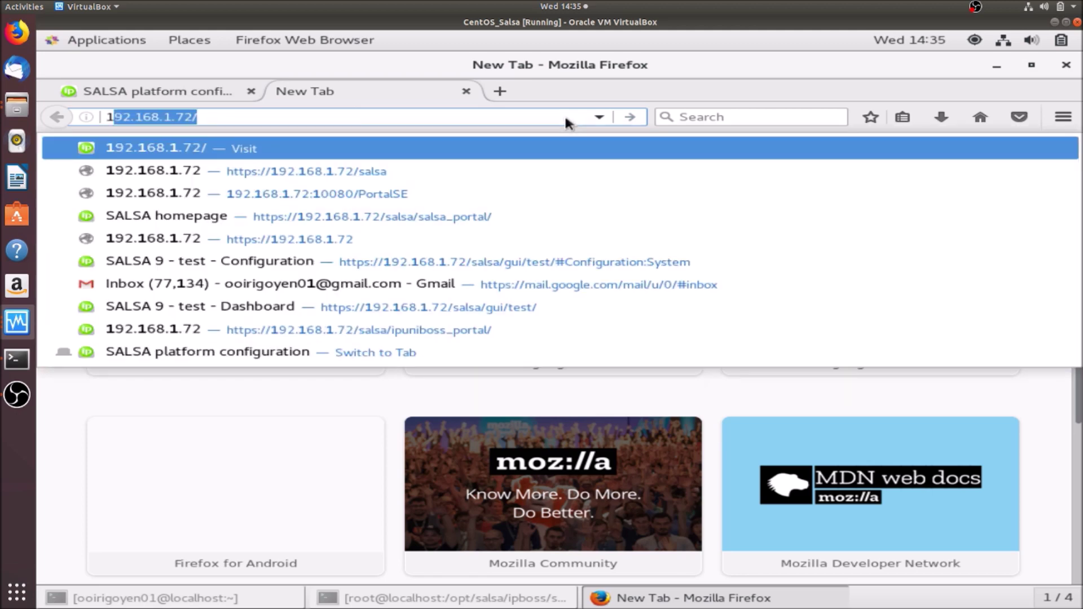
key(Return)
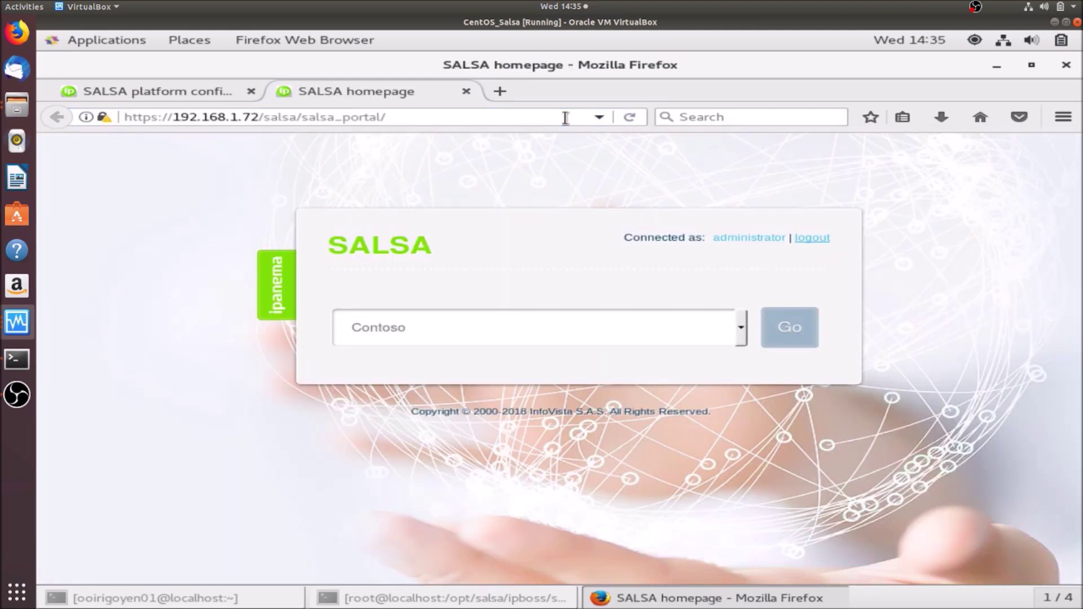
click(740, 331)
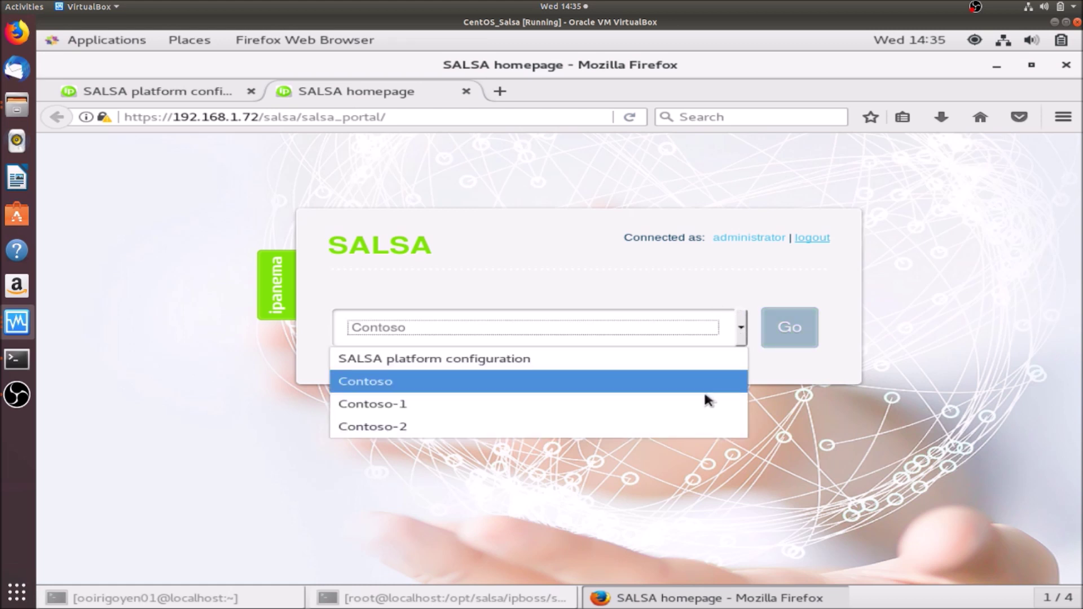
click(732, 382)
click(781, 329)
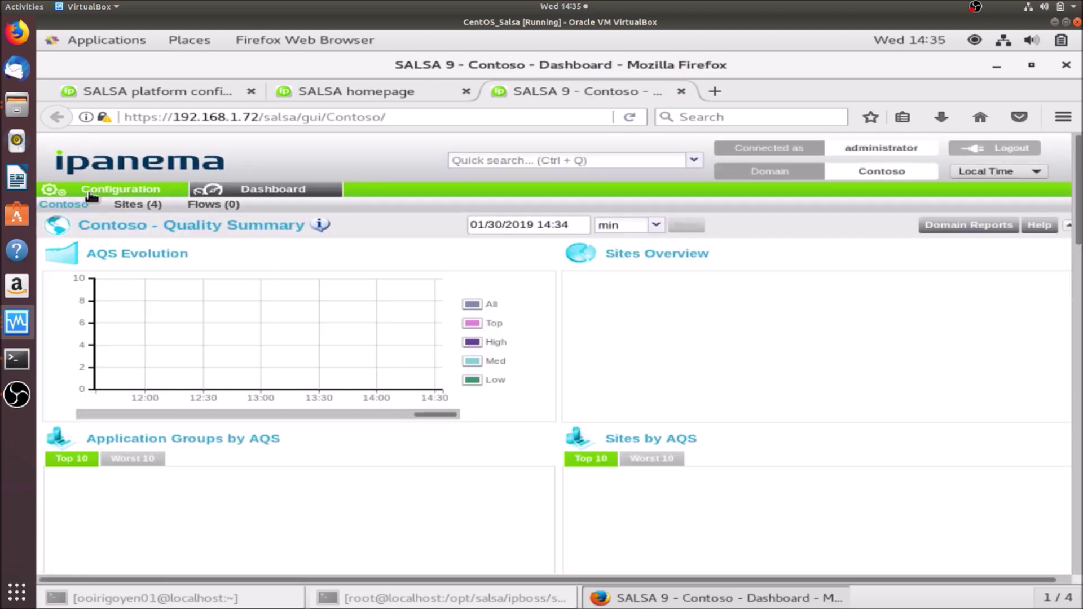
Open the Contoso domain's system configuration and examine the entries under System provisioning and Application provisioning, collapsing both groups
click(91, 194)
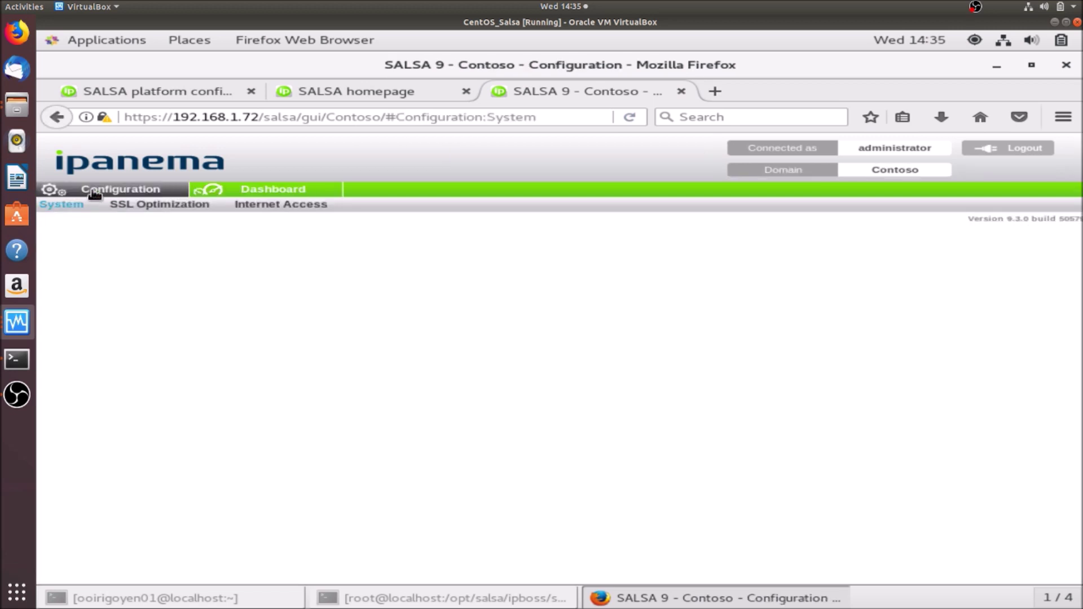
click(141, 192)
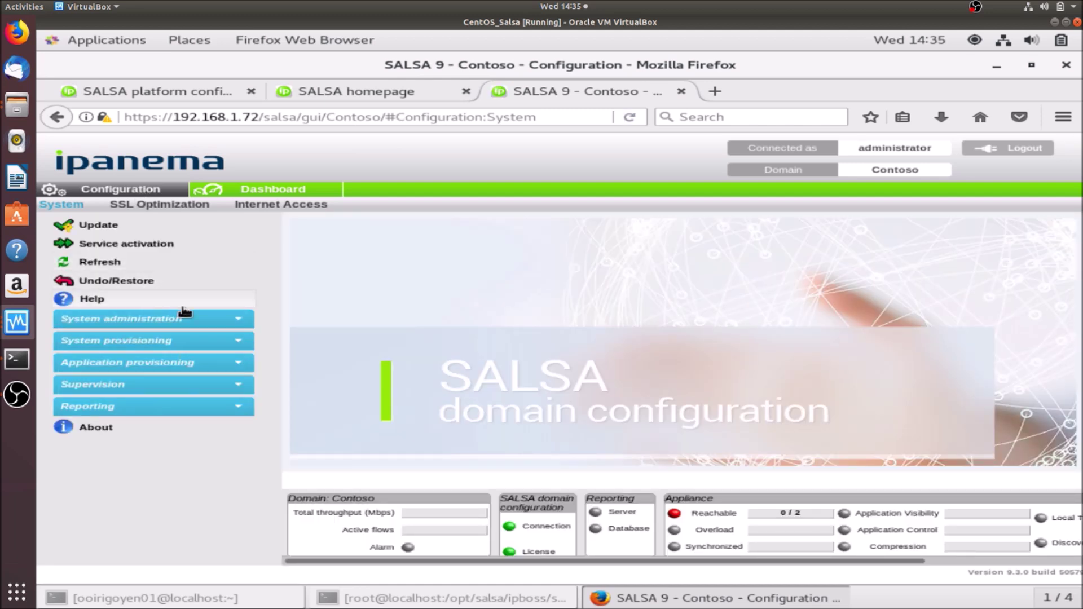
click(181, 338)
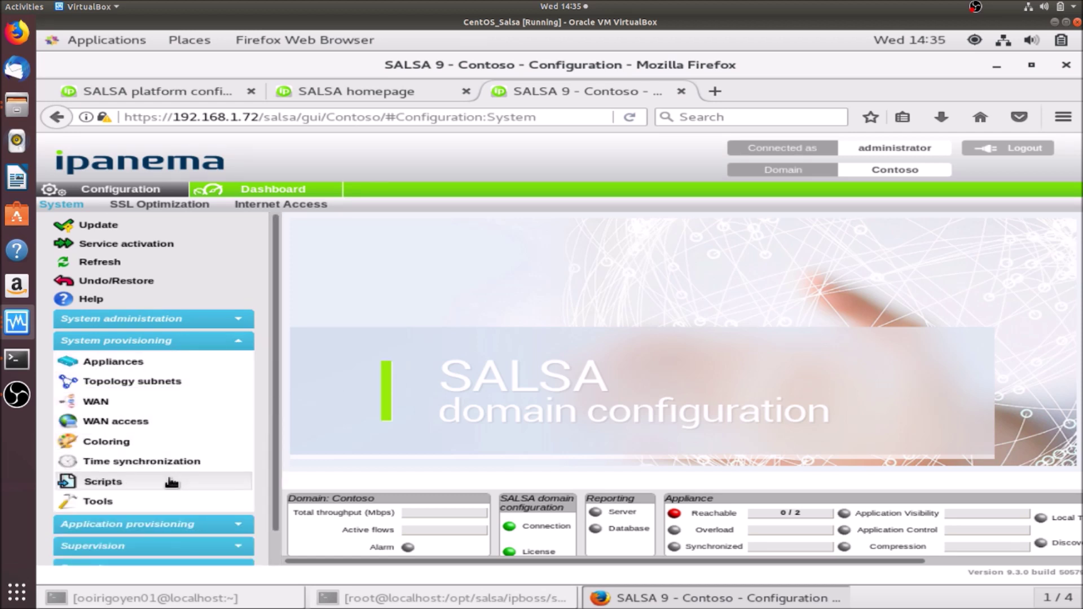
click(191, 524)
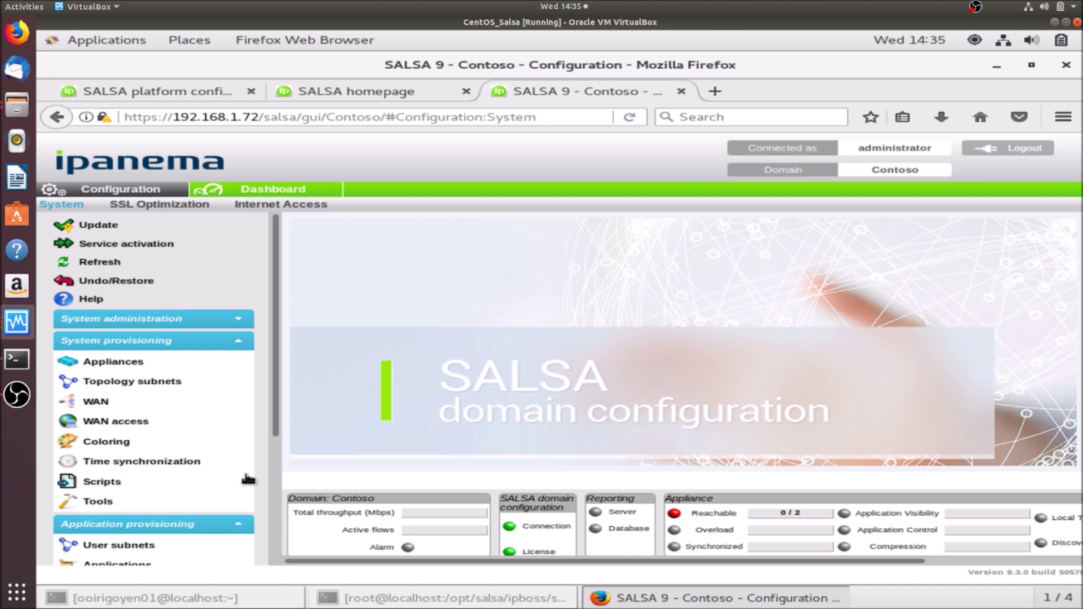
scroll(274, 436, down, 3)
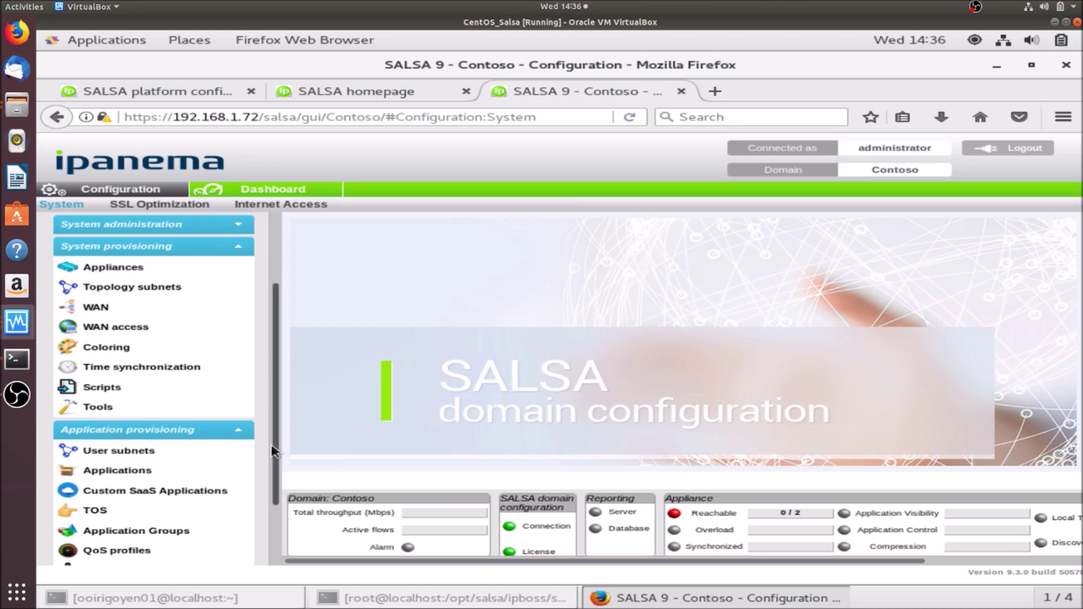
scroll(275, 451, up, 3)
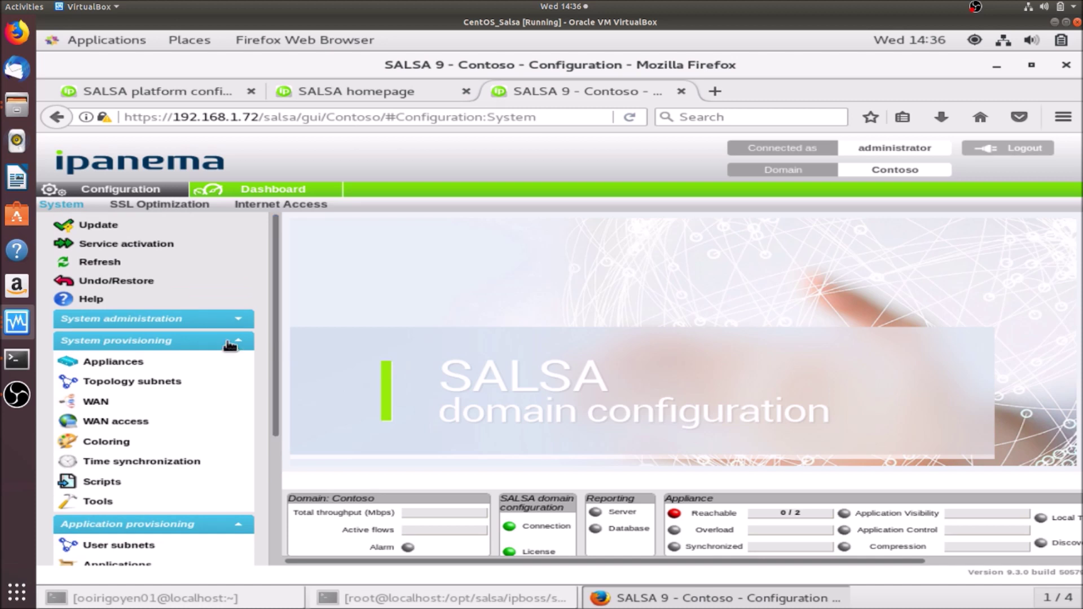
click(232, 342)
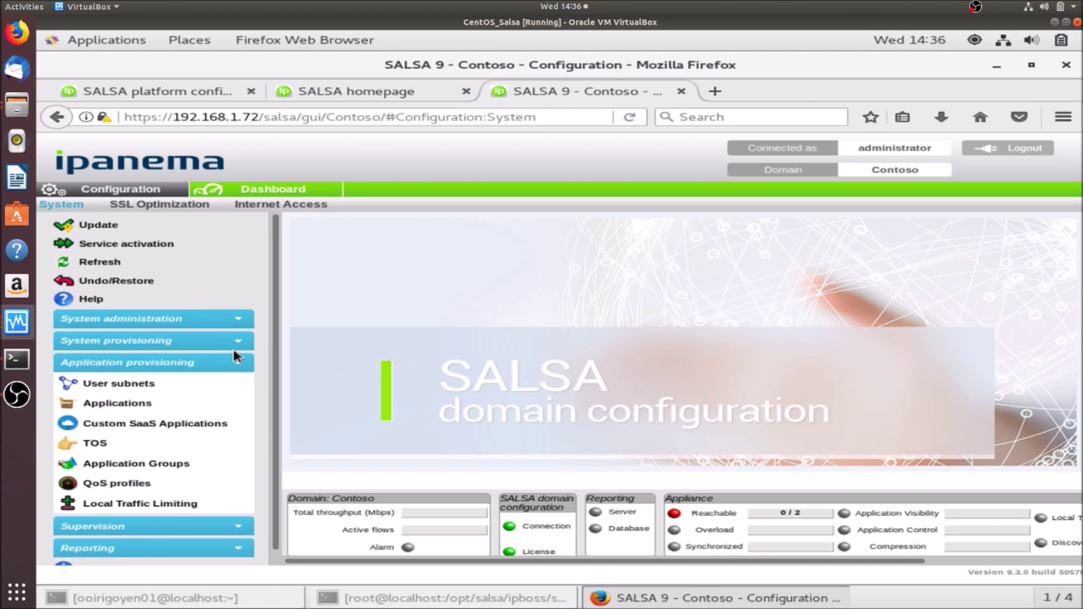
click(242, 363)
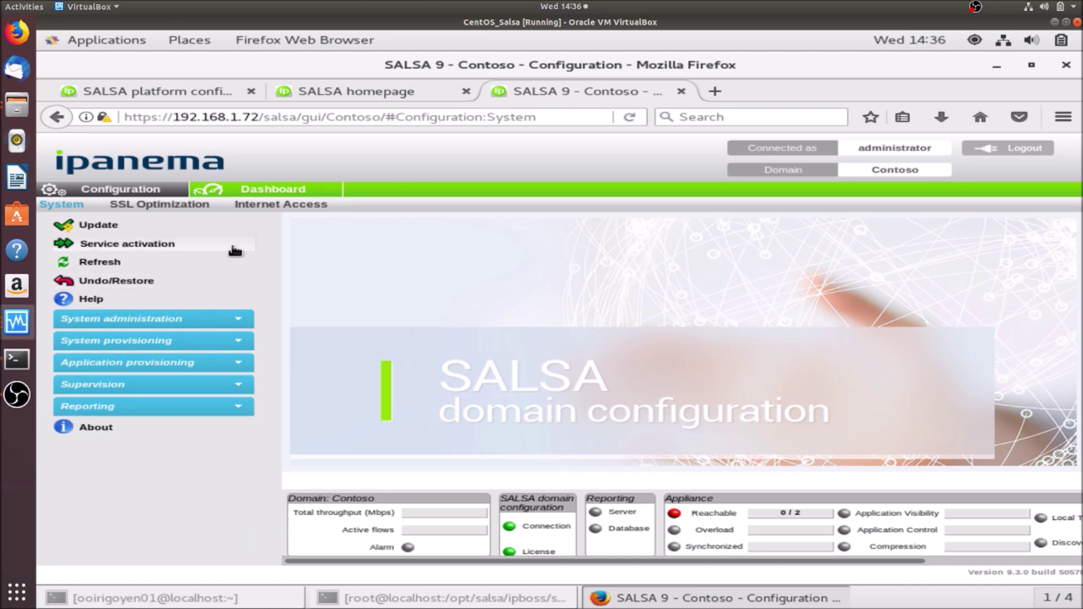
Return to the Contoso dashboard and examine its Sites overview, including the table of site capacity, usage and AQS
click(245, 190)
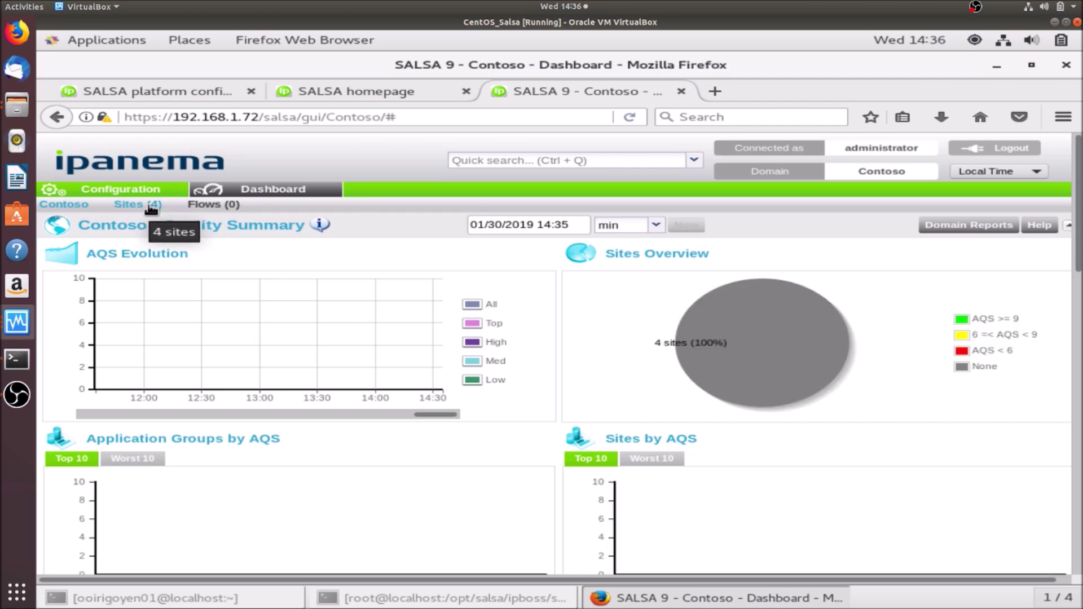
click(151, 206)
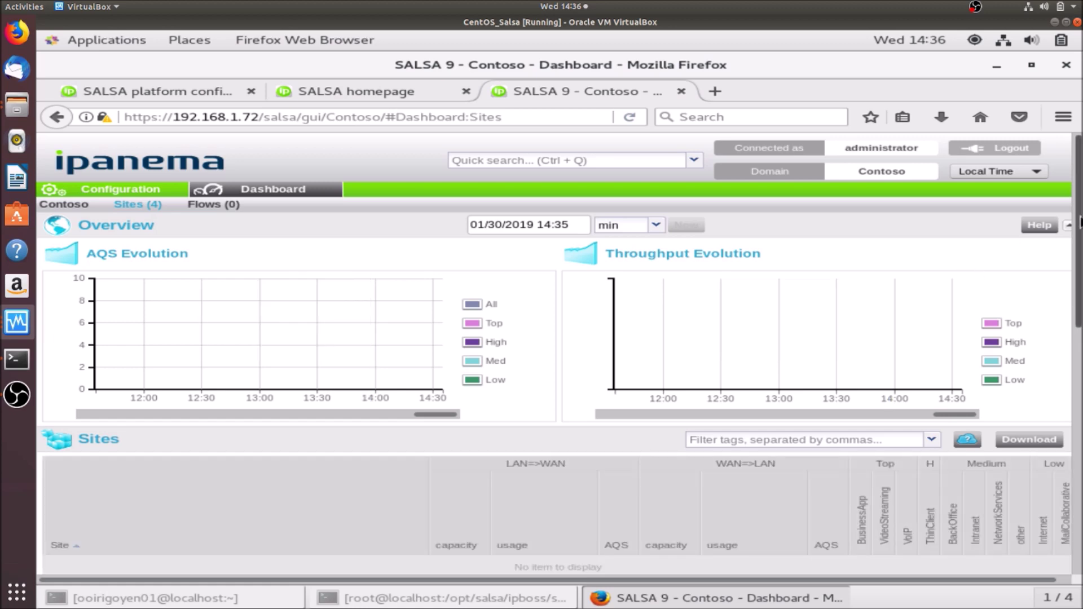
scroll(829, 307, down, 3)
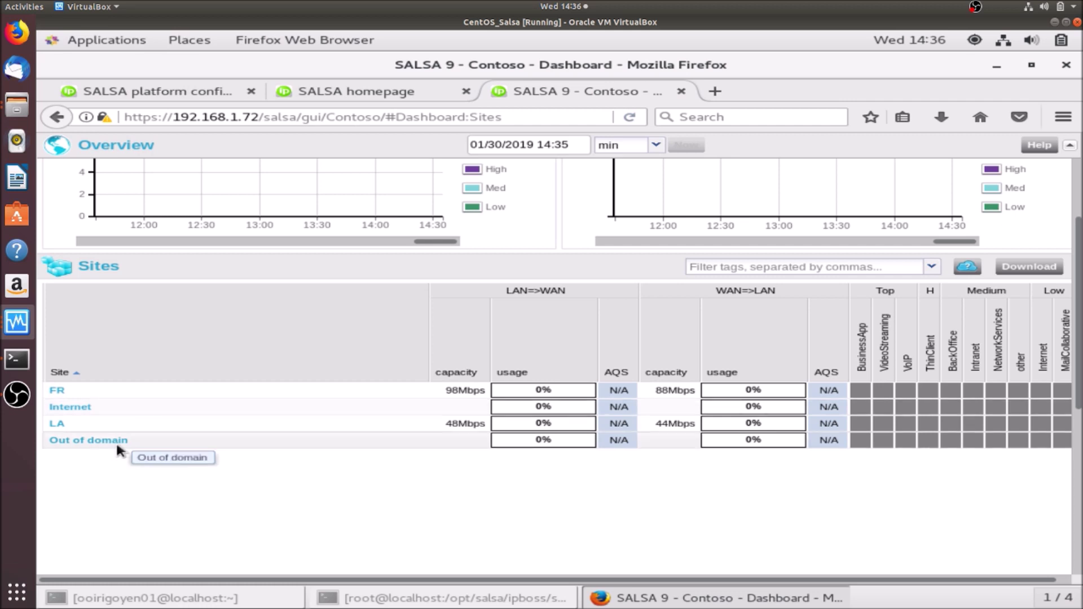
drag(1080, 294, 1080, 210)
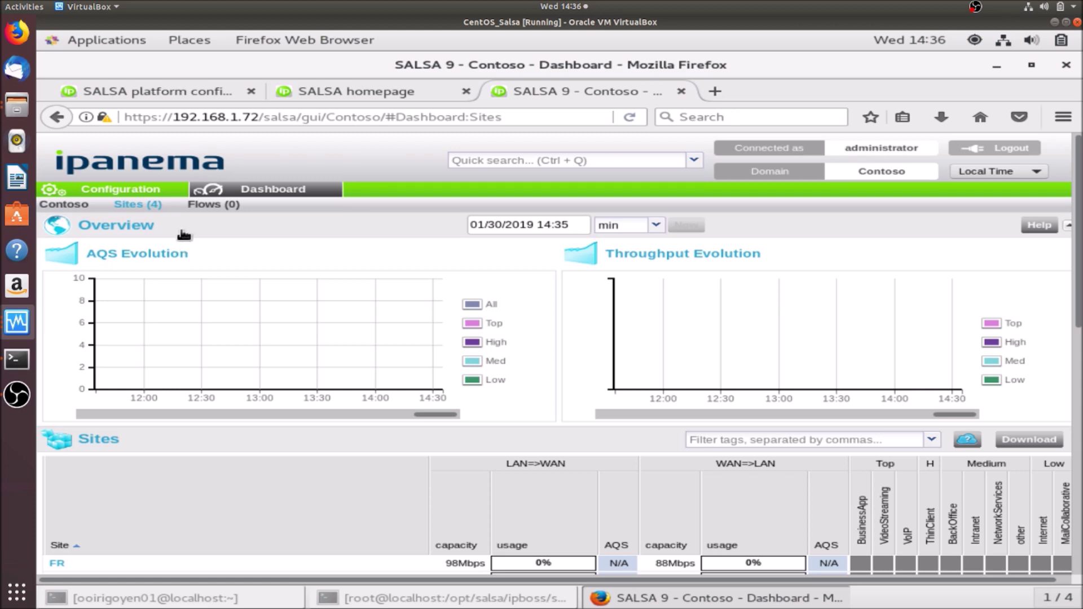
Return to the Contoso configuration and view its SSL Optimization and Internet Access pages
click(171, 193)
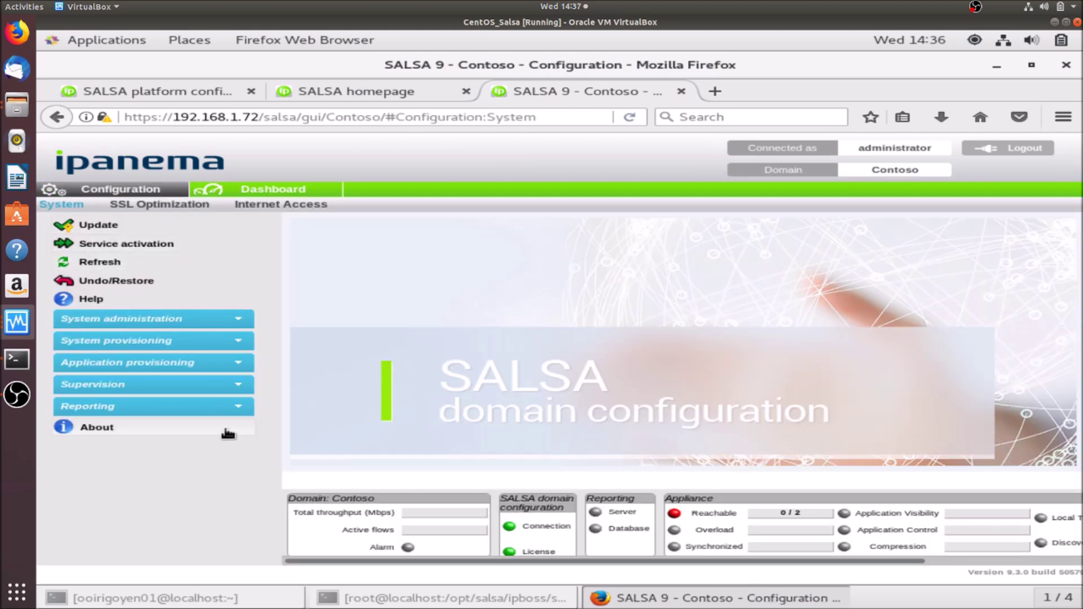
click(203, 213)
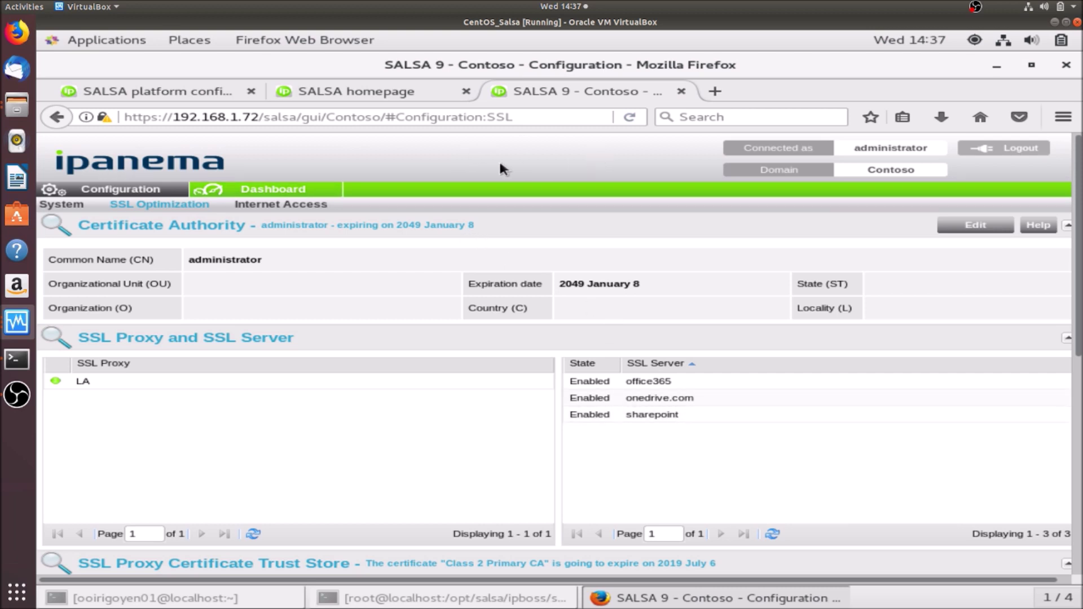
click(298, 208)
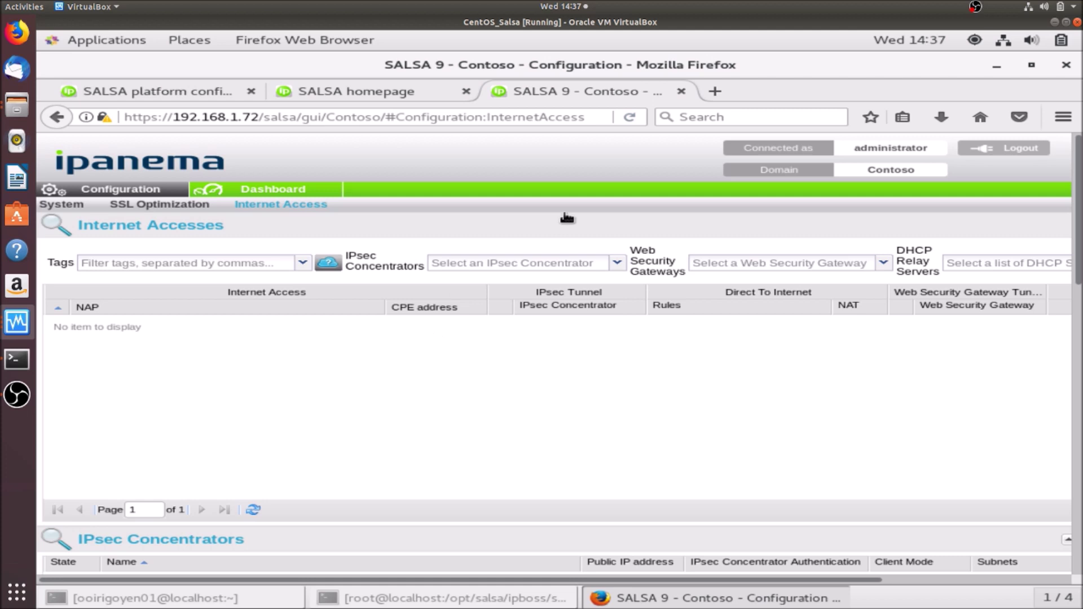
click(714, 90)
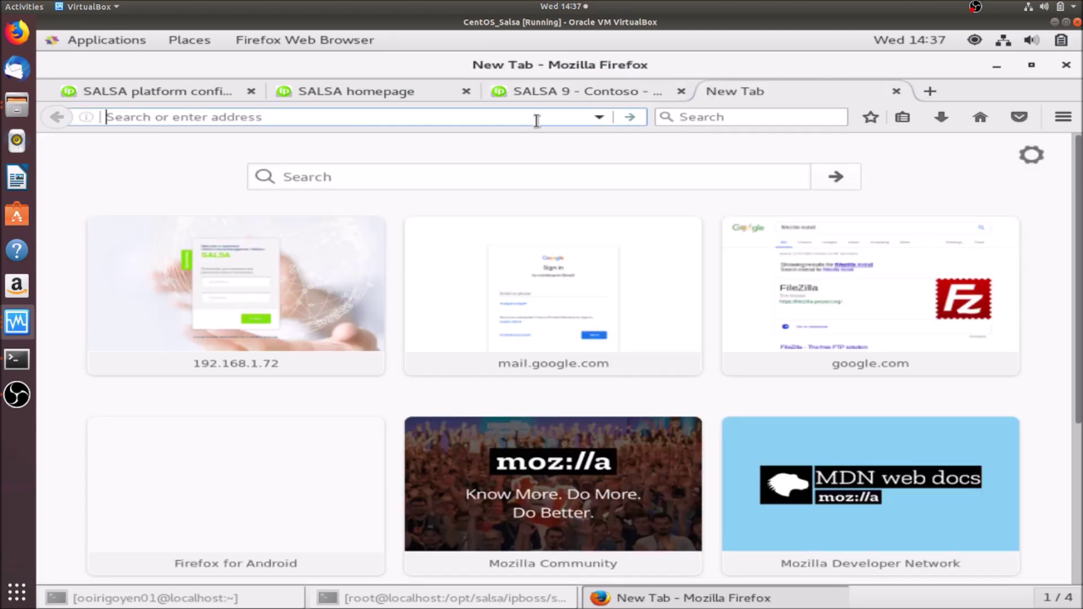
text(s)
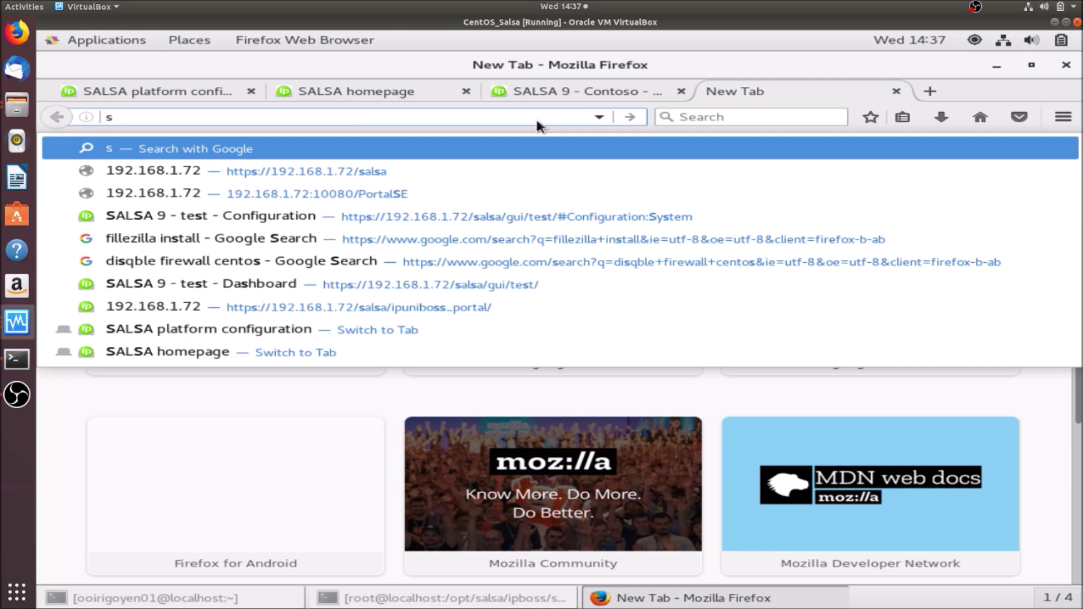
click(444, 171)
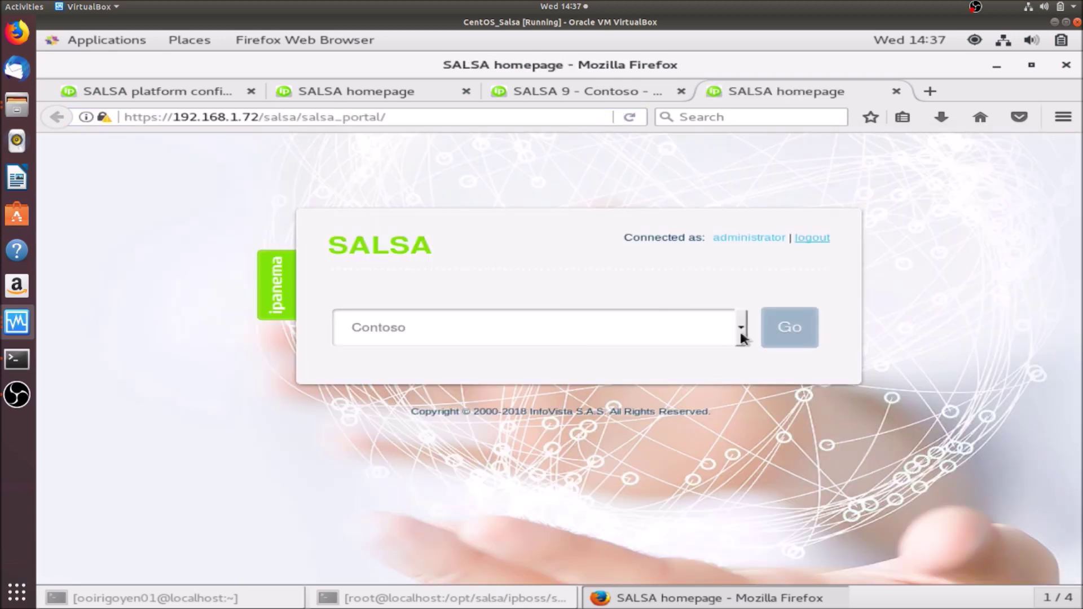
click(736, 328)
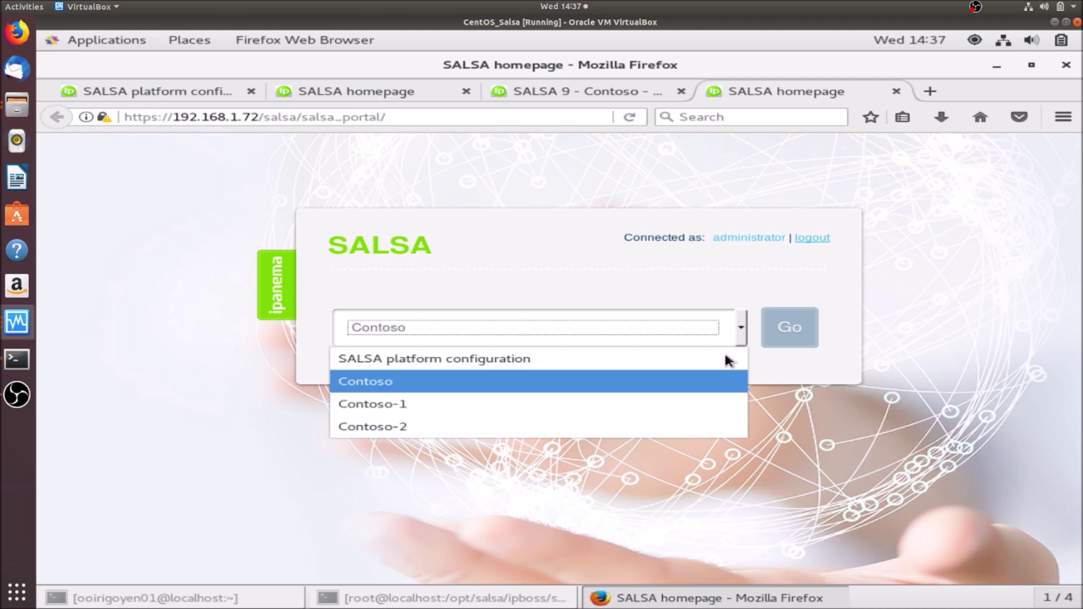
click(699, 425)
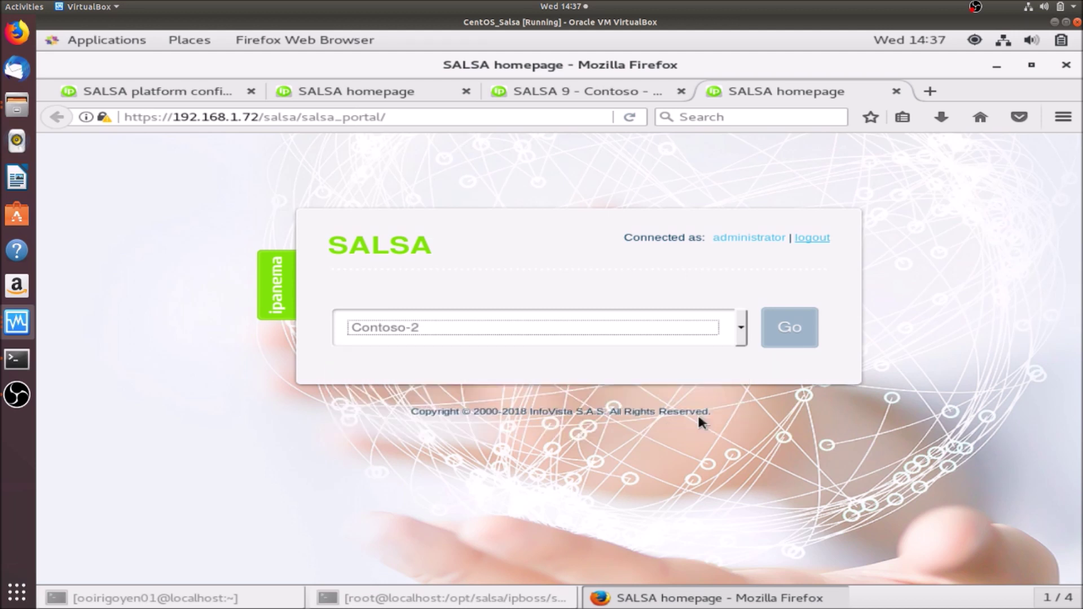
click(790, 326)
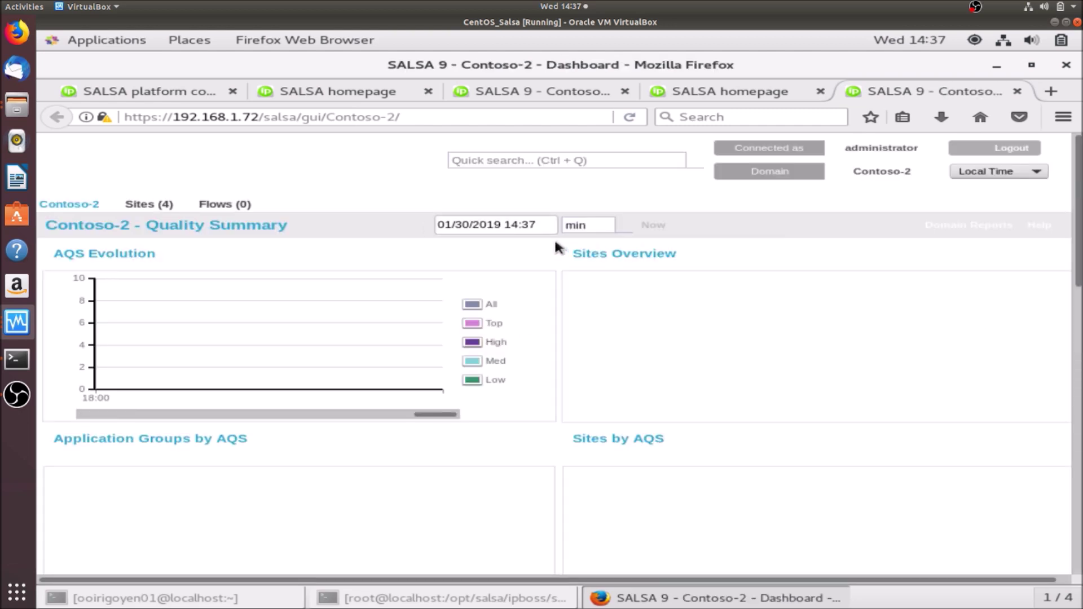
Examine the Contoso-2 dashboard's Sites overview, including the table of site capacity, usage and AQS
click(163, 206)
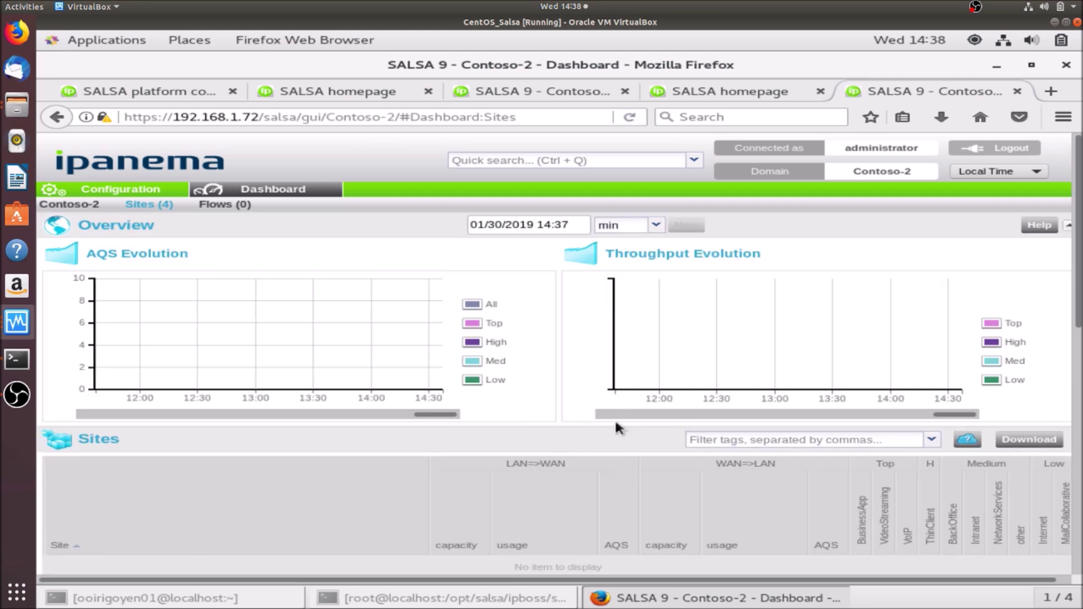
scroll(408, 458, down, 2)
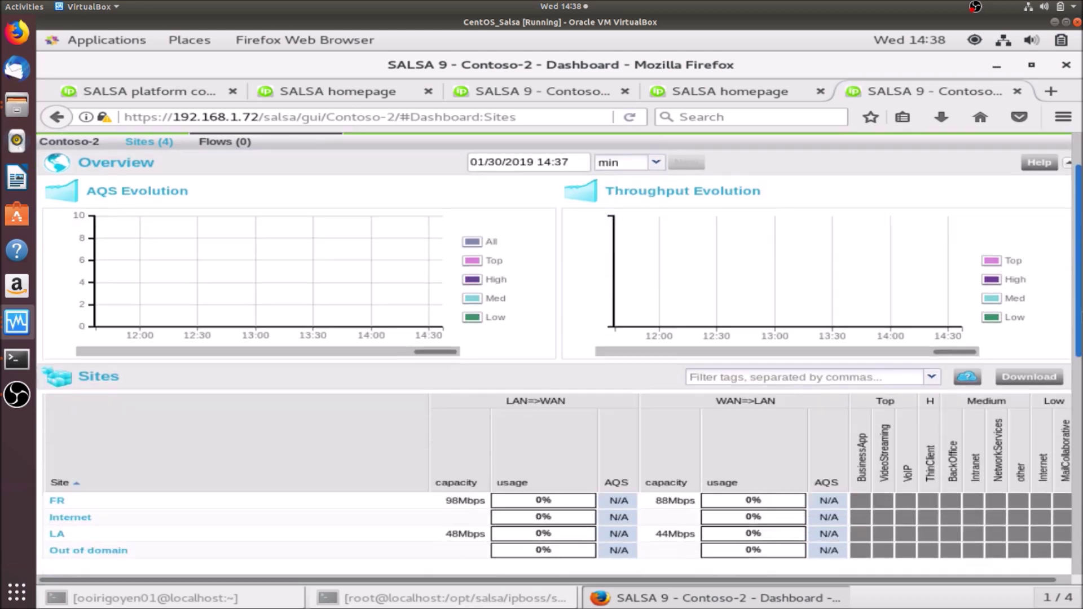
scroll(656, 378, down, 4)
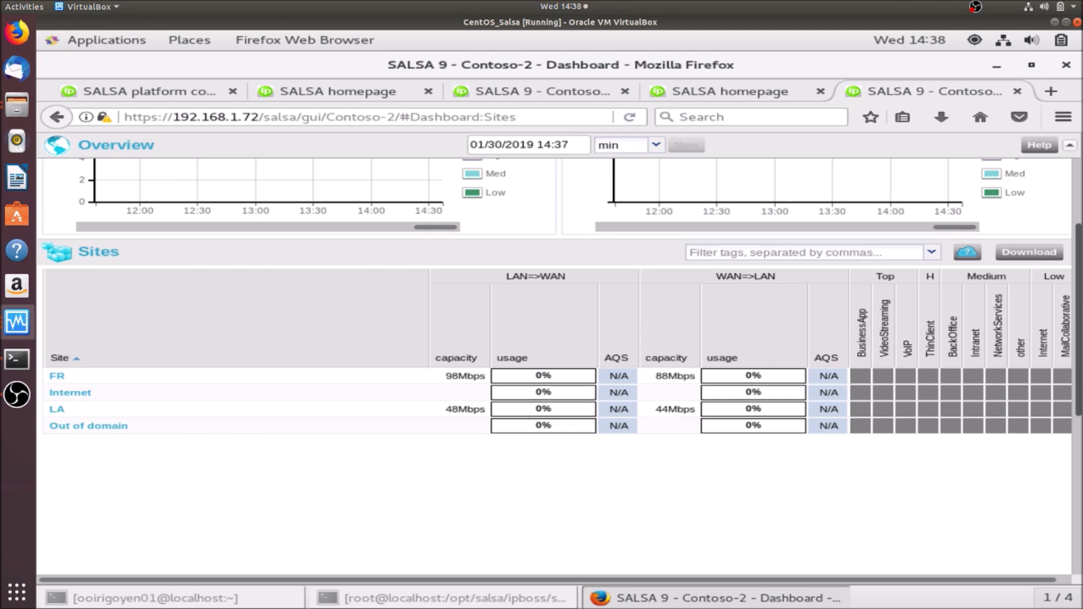
drag(1079, 285, 1078, 192)
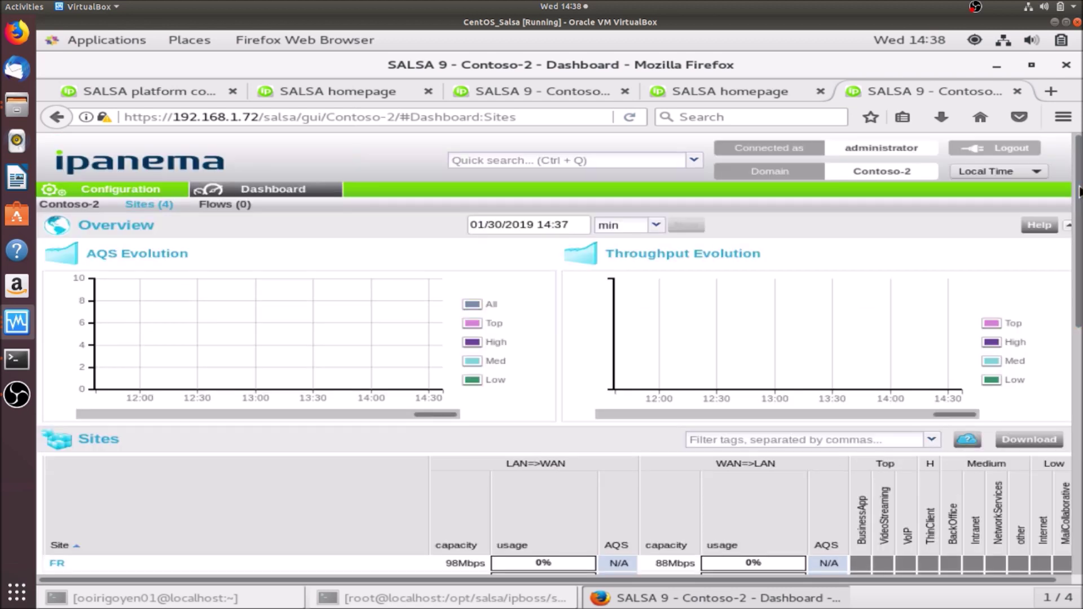
Open the Contoso-2 domain's configuration and view the IPsec concentrators on its Internet Access page
click(172, 196)
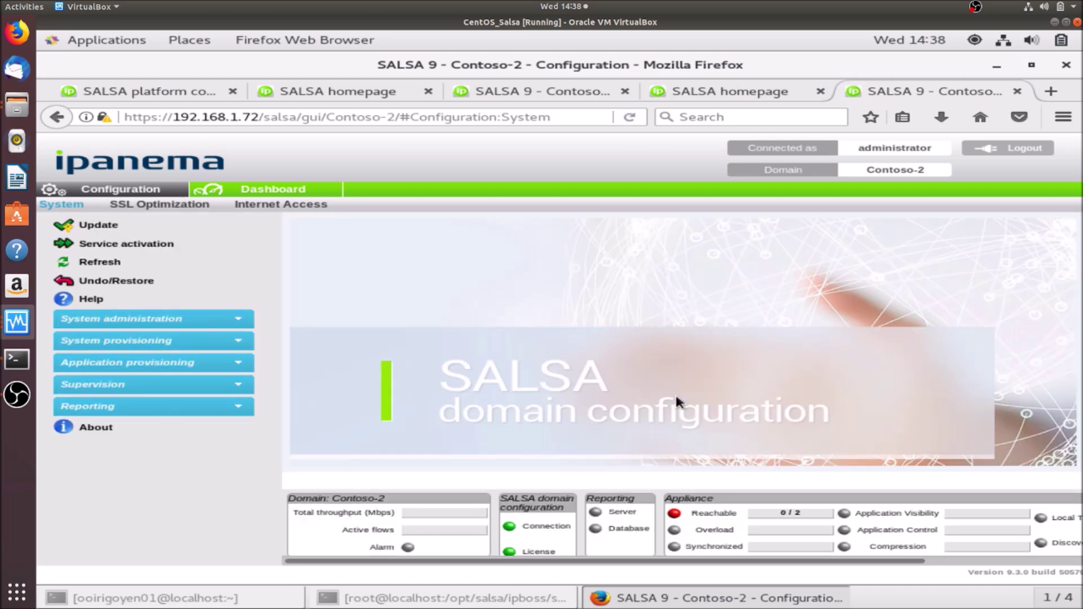
click(263, 206)
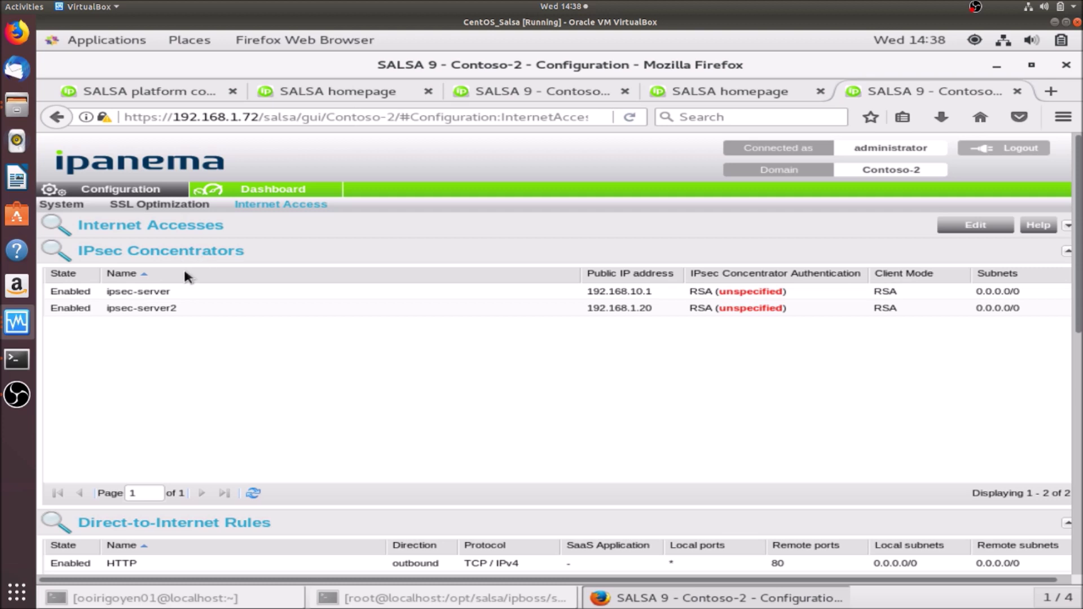
mouse_move(182, 307)
Return to the SALSA platform configuration, highlight the portal name in its URL, and view the SALSA homepage
click(150, 94)
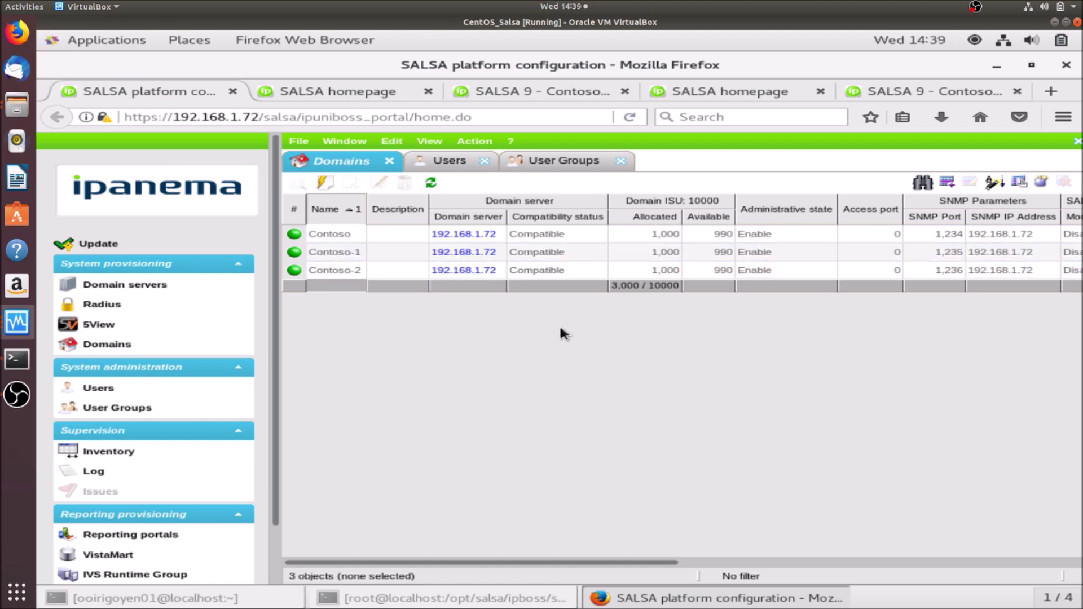
drag(305, 119, 345, 118)
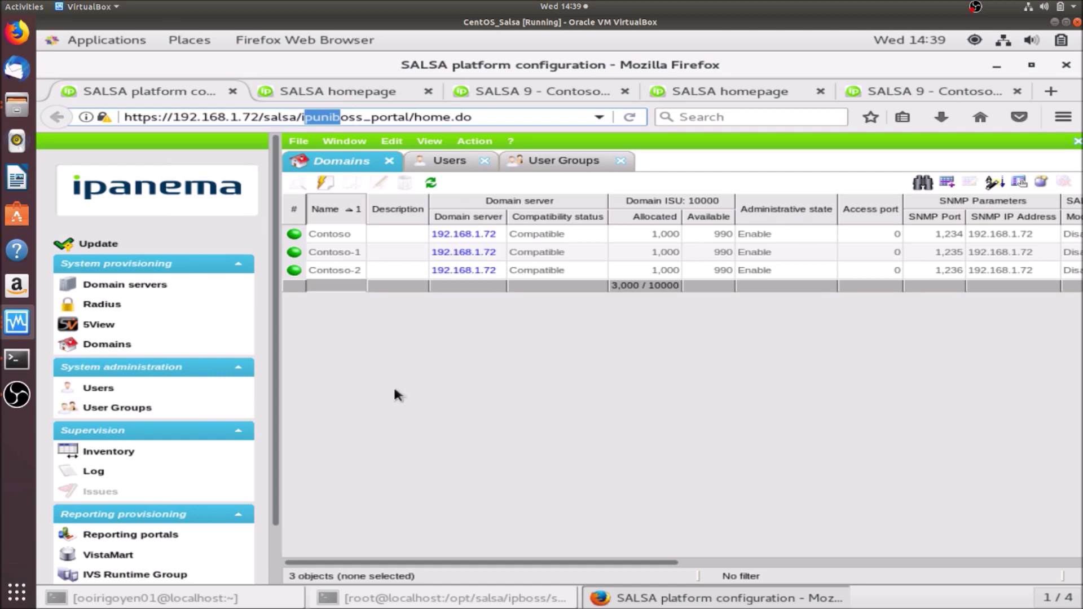
click(394, 94)
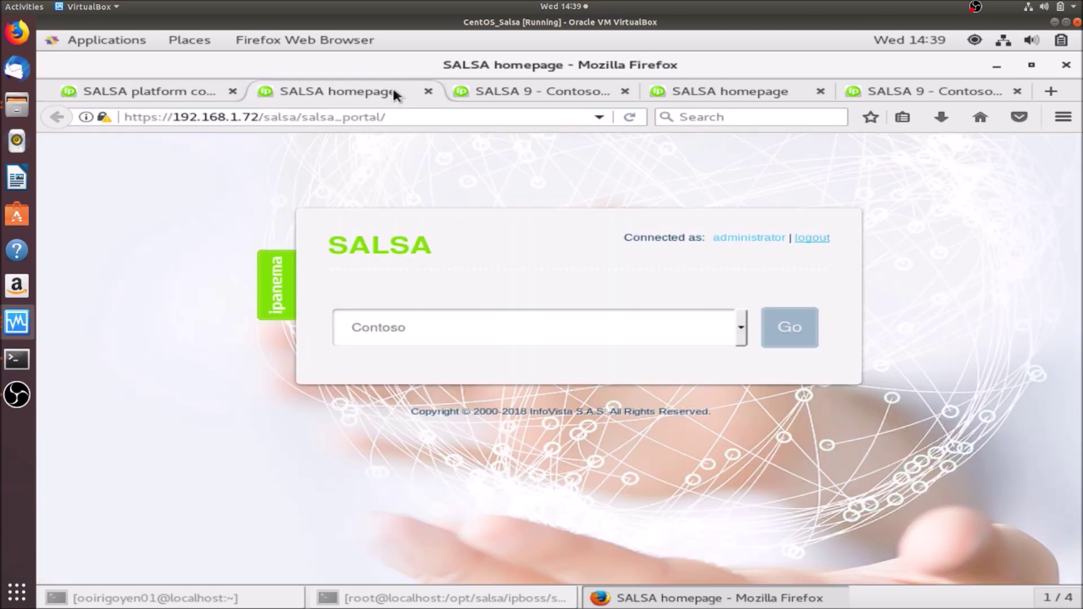
Return to the Contoso configuration and view its System, SSL Optimization and Internet Access pages in turn
click(498, 89)
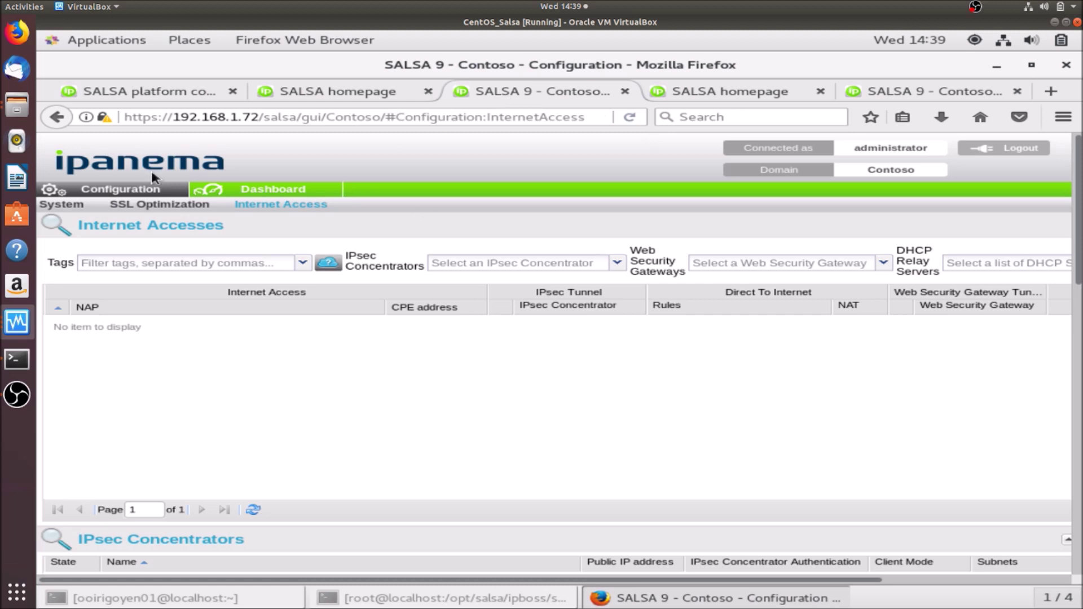
click(76, 209)
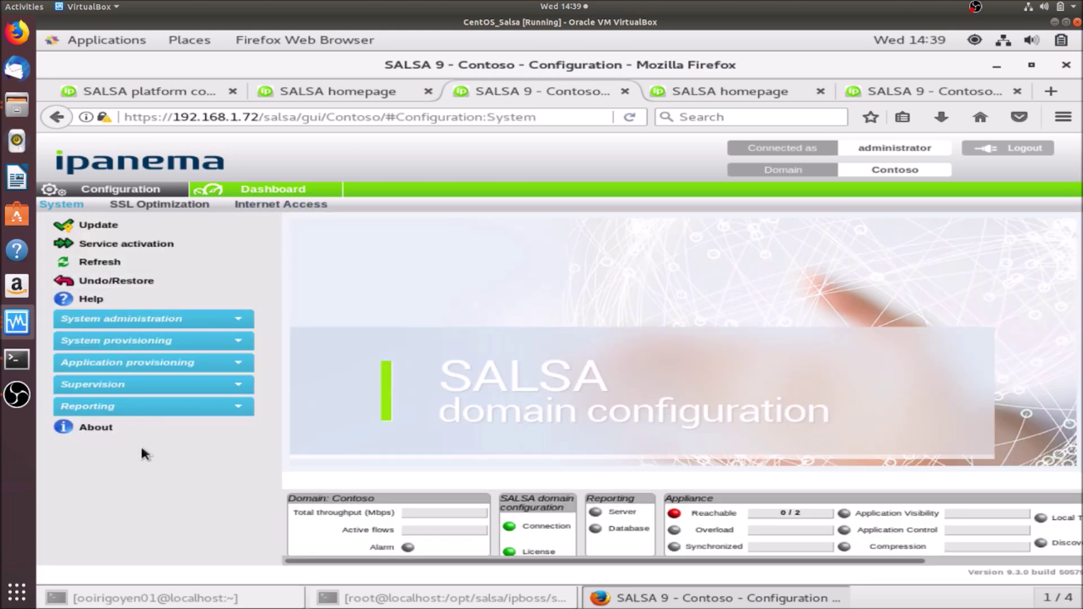
click(195, 209)
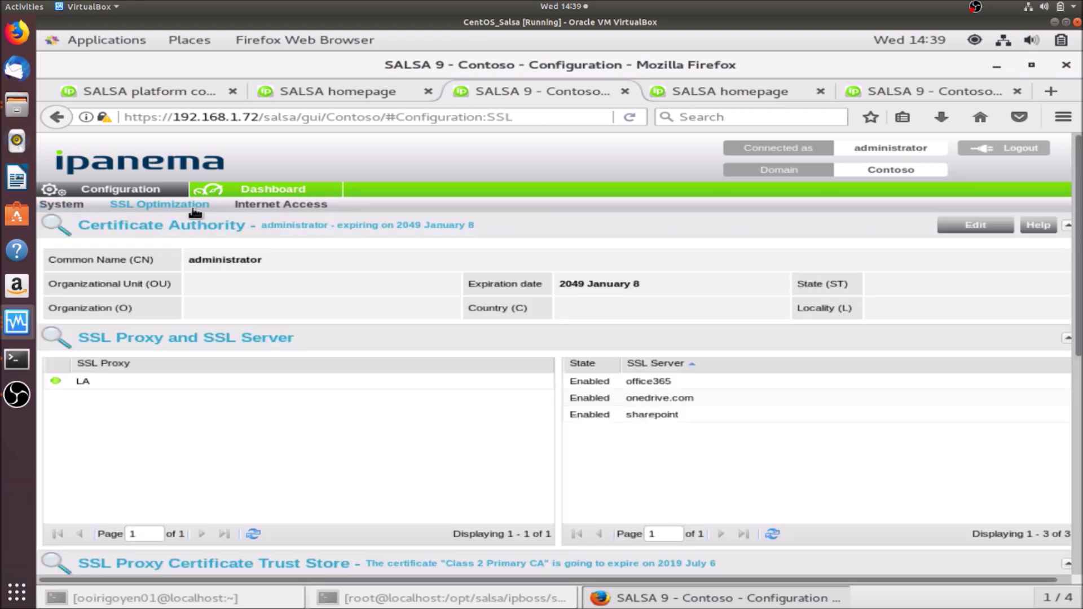
click(259, 207)
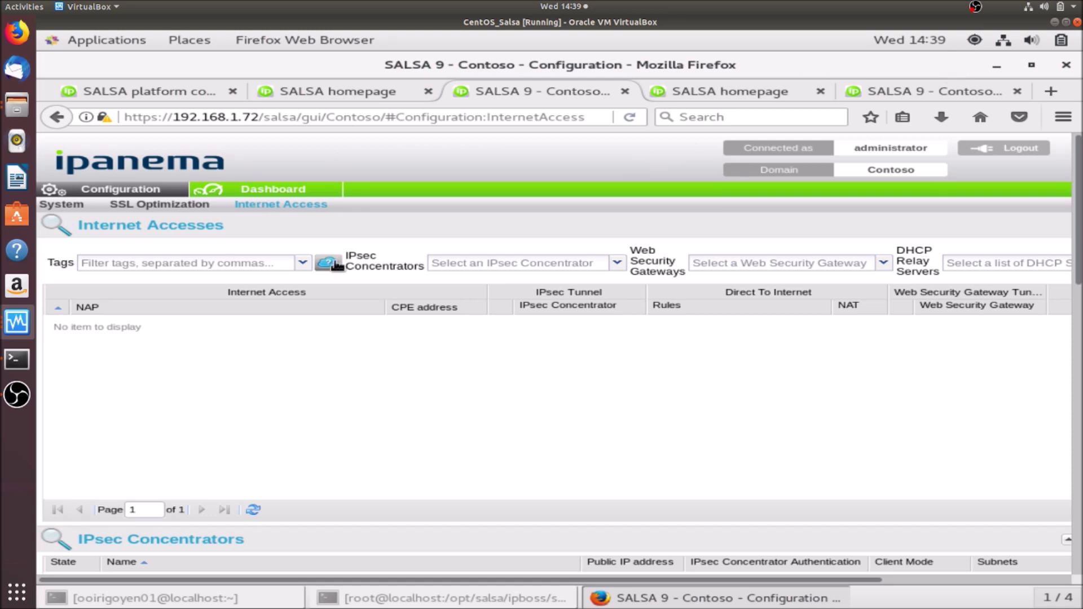
Switch to the SALSA-52 virtual machine and unlock its session with the account password
click(15, 324)
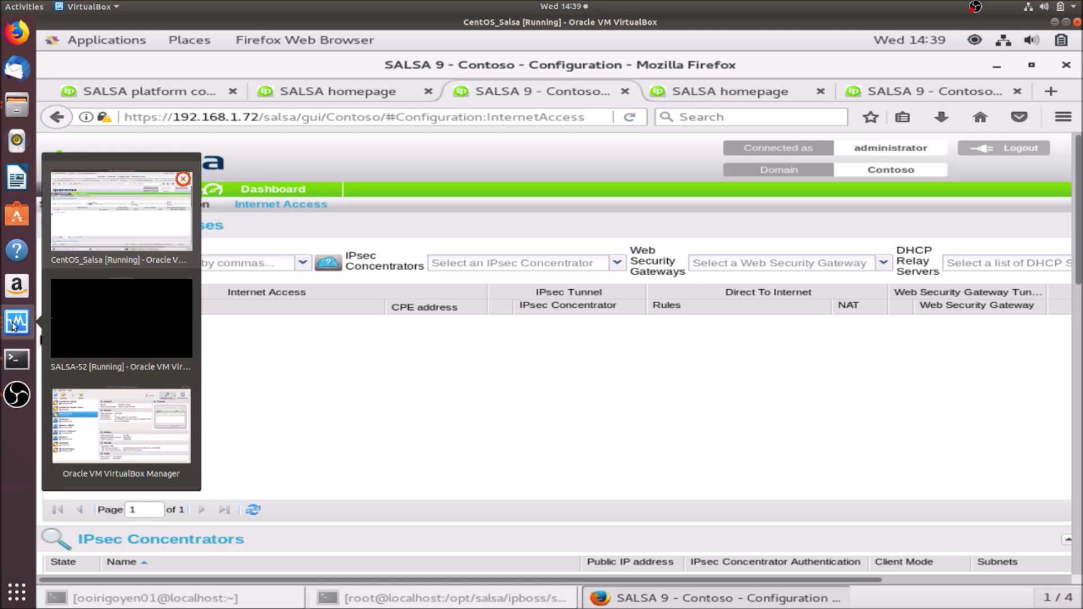
click(114, 346)
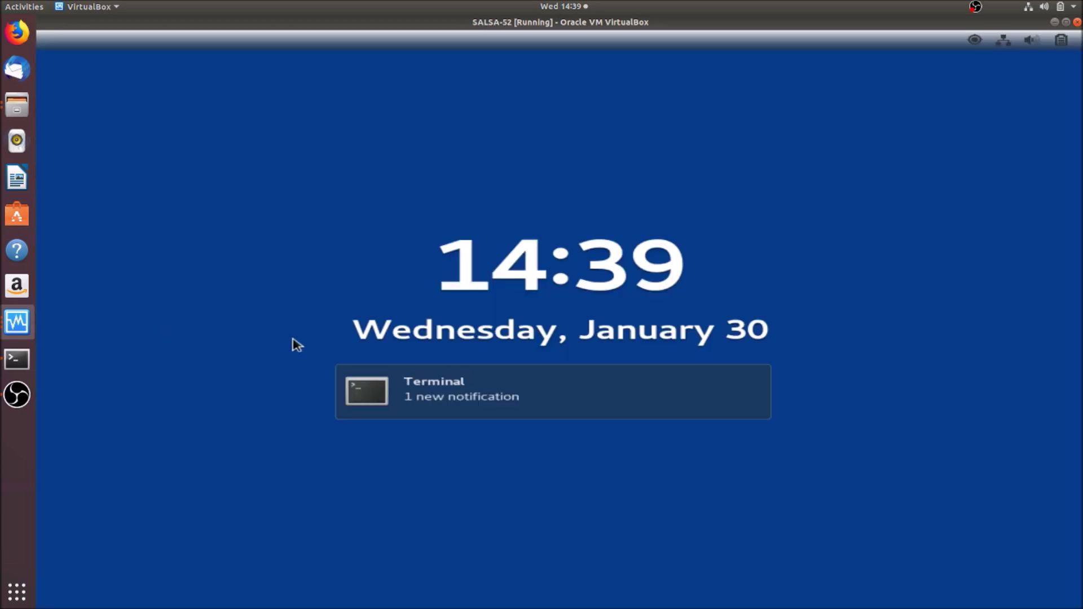
click(297, 345)
text(••)
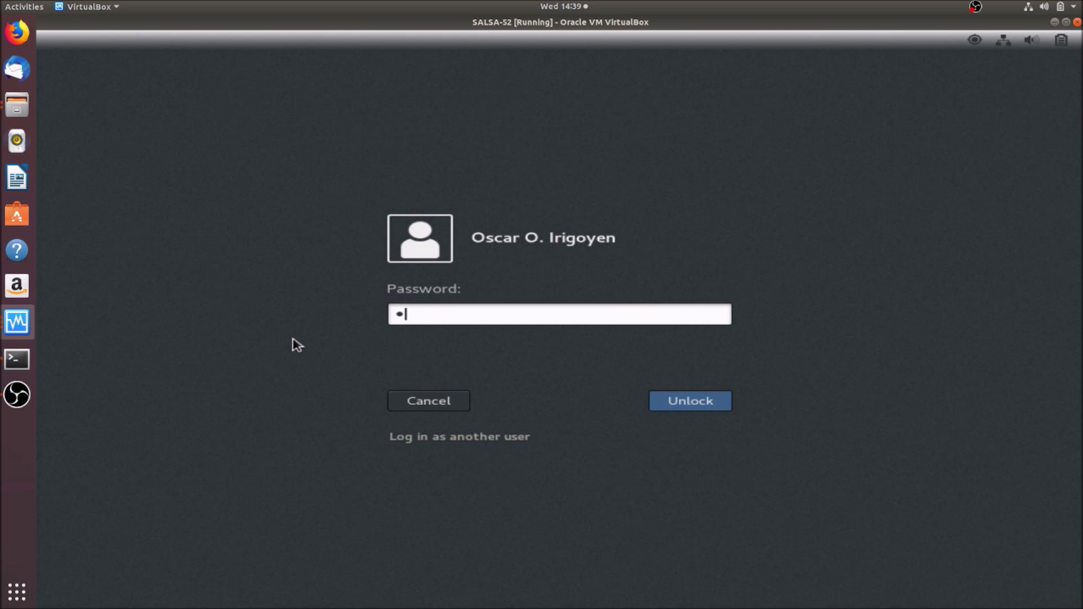
key(BackSpace)
key(BackSpace)
text(•)
key(BackSpace)
text(••••••••)
key(Return)
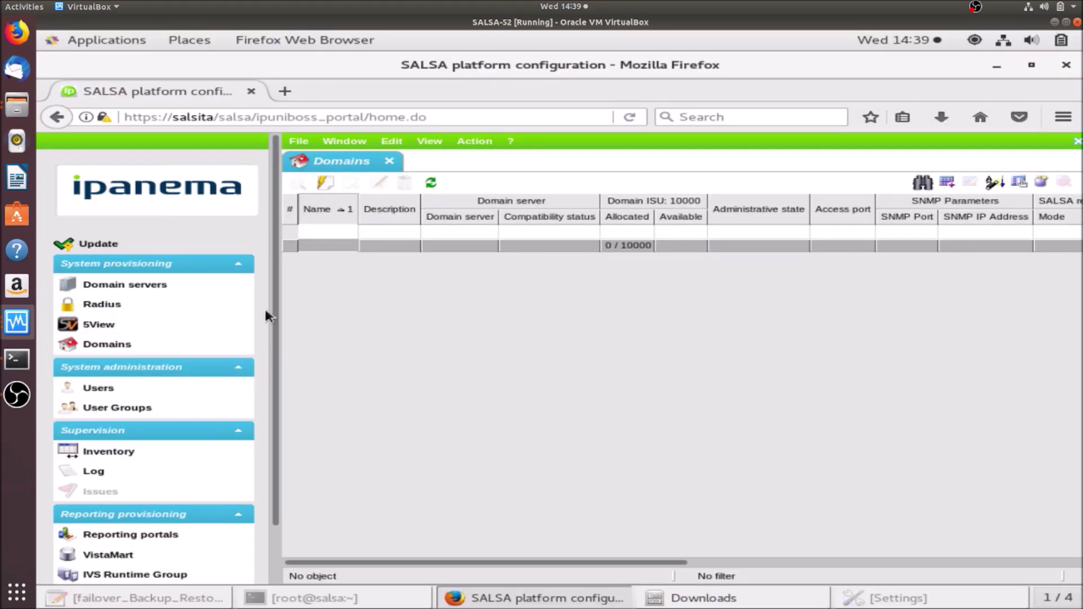
View the Domain servers, Domains, Users and User Groups lists in SALSA-52's platform configuration
click(196, 291)
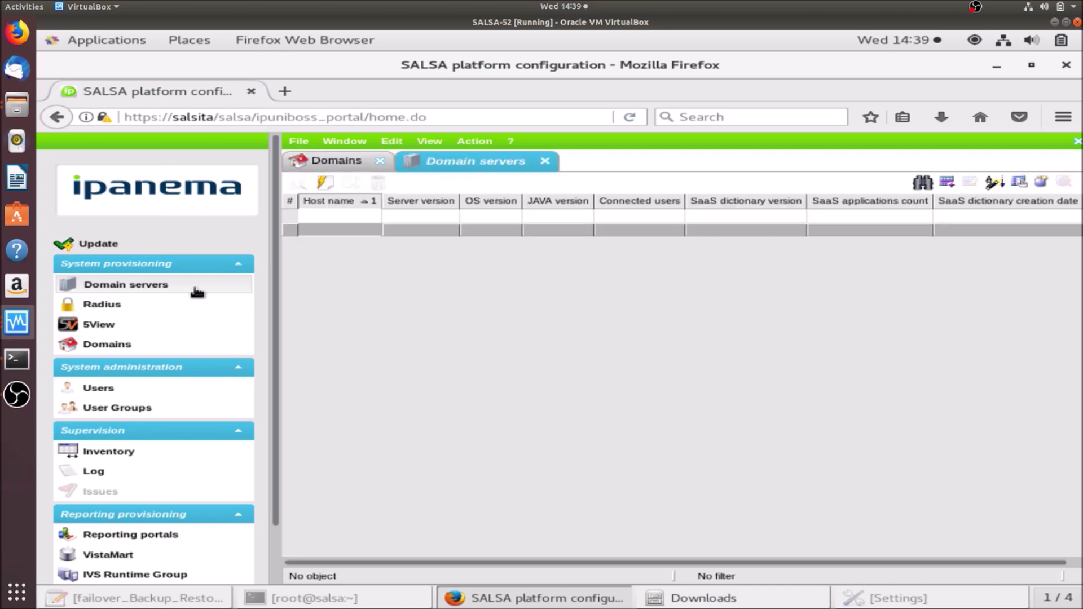
click(188, 342)
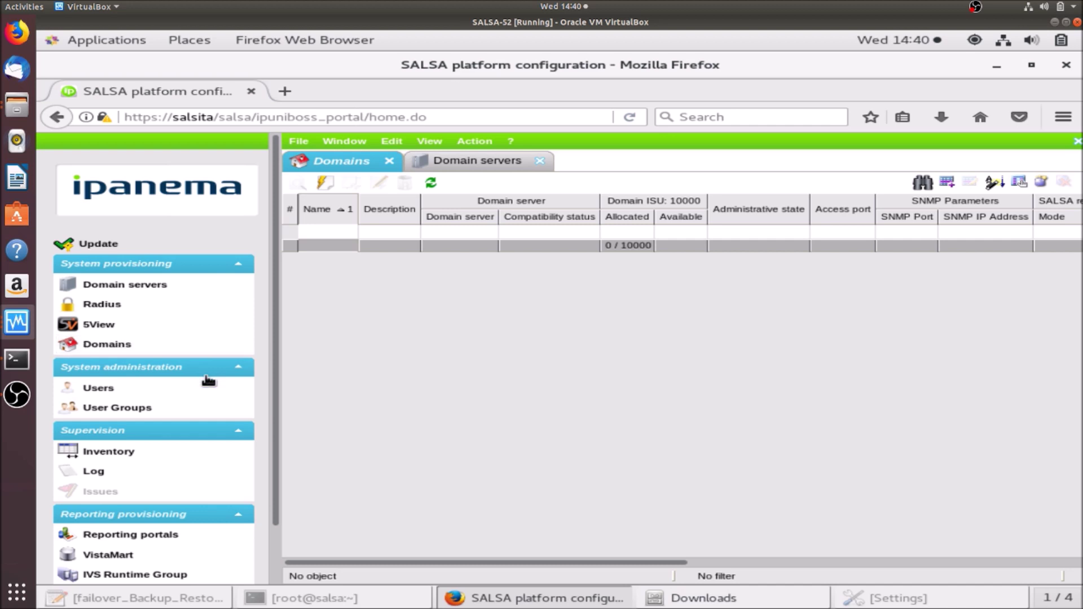
click(172, 394)
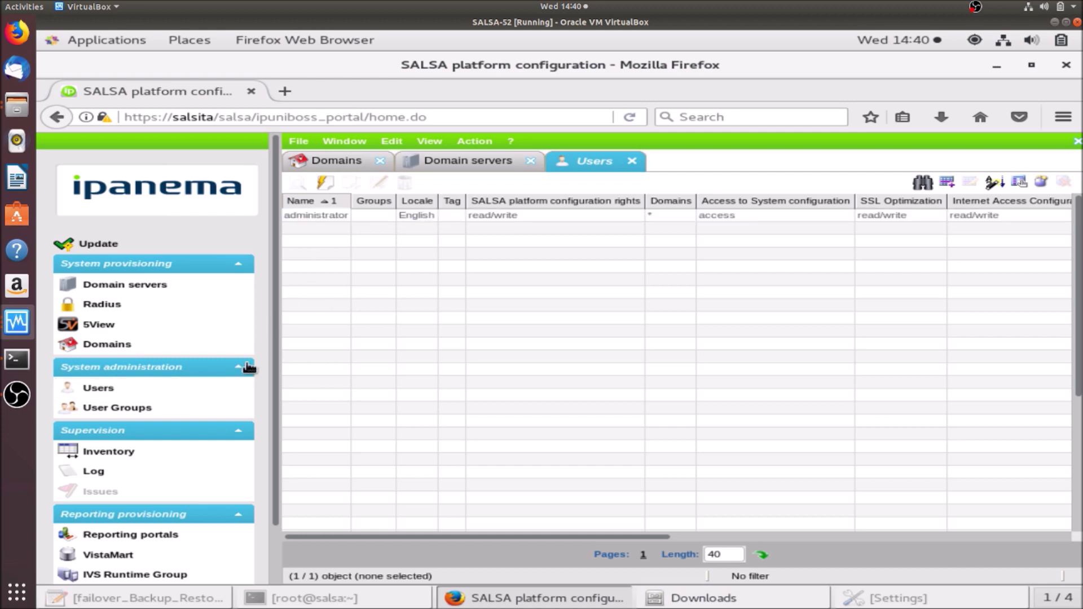
click(189, 414)
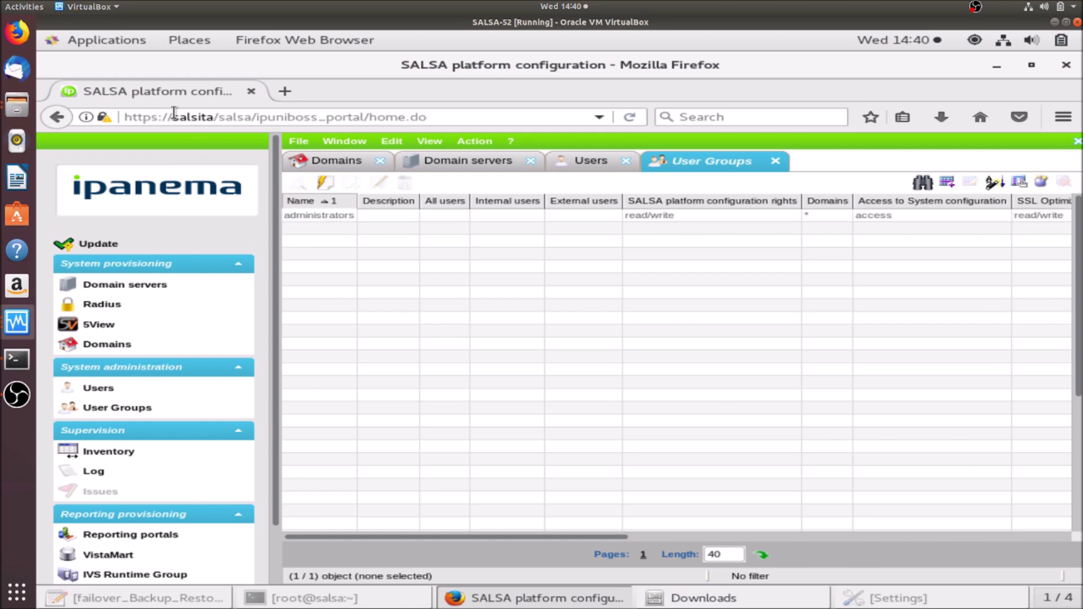
Highlight the hostname salsita in the URL, ping salsita from the root terminal, stop the ping and minimize the terminal
drag(175, 114, 211, 110)
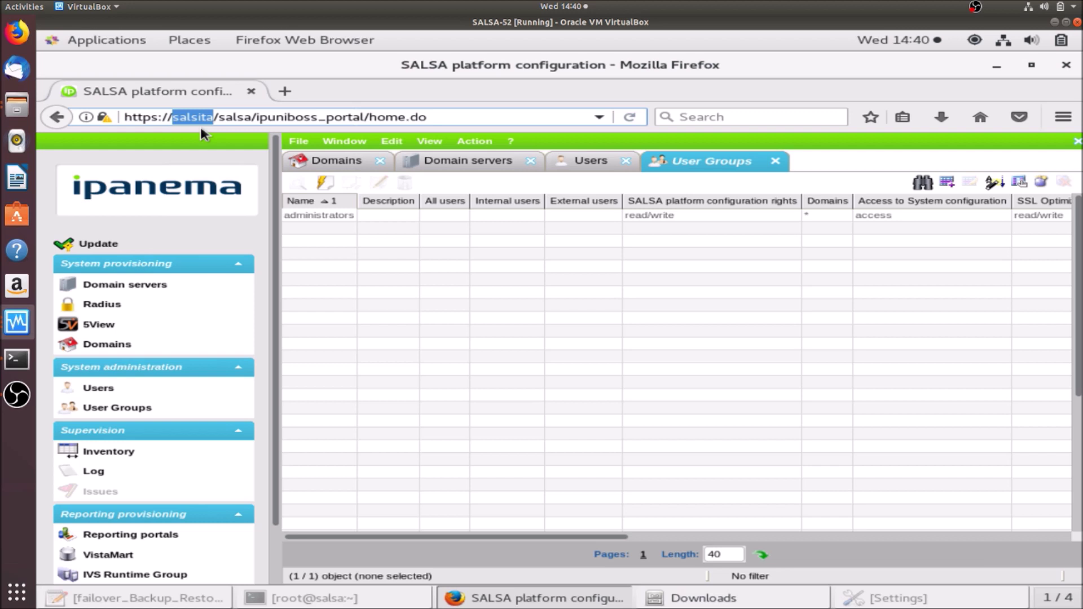
click(299, 601)
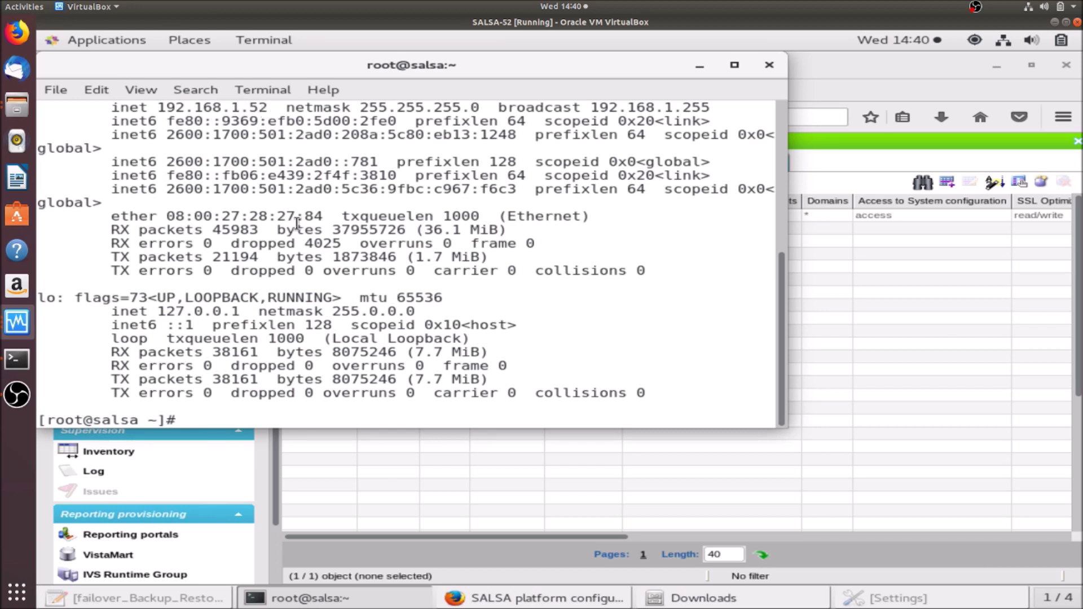
text(ping salsita)
key(Return)
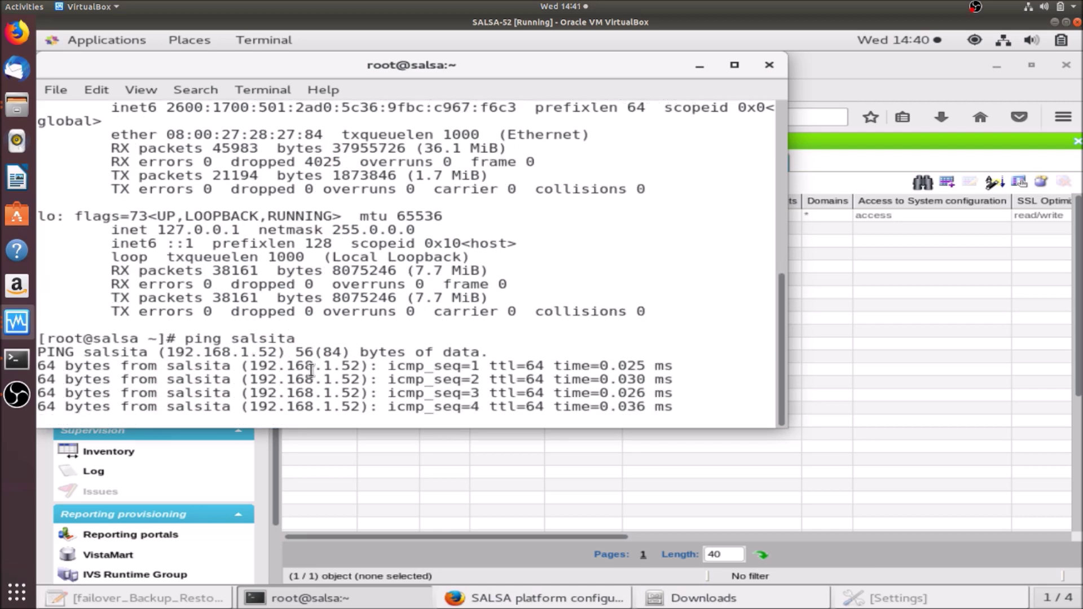
key(ctrl+c)
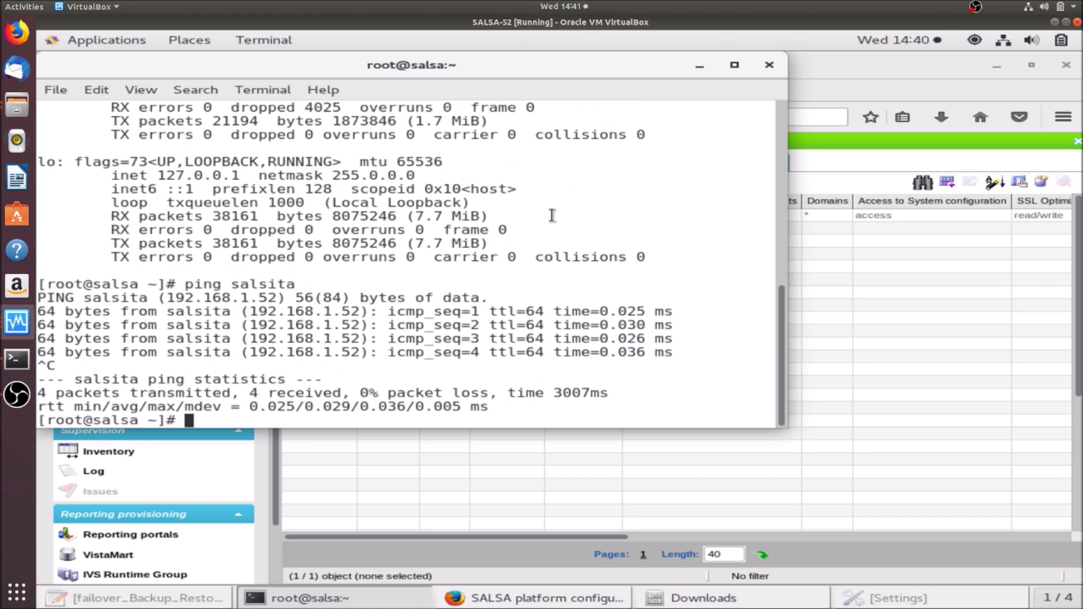
click(699, 67)
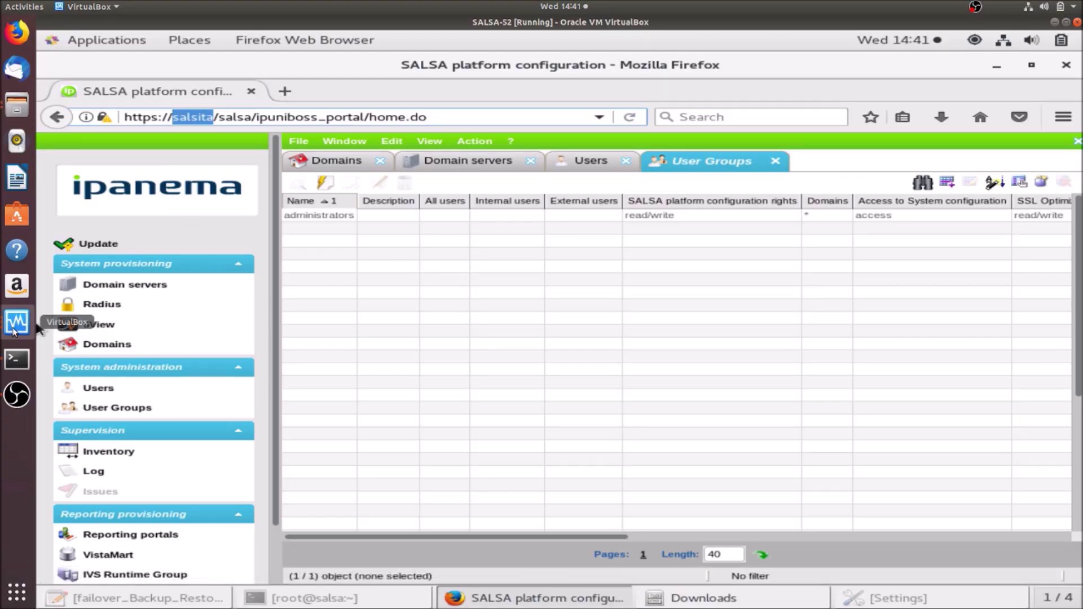
Switch back to the CentOS_Salsa virtual machine showing the Contoso configuration
click(15, 330)
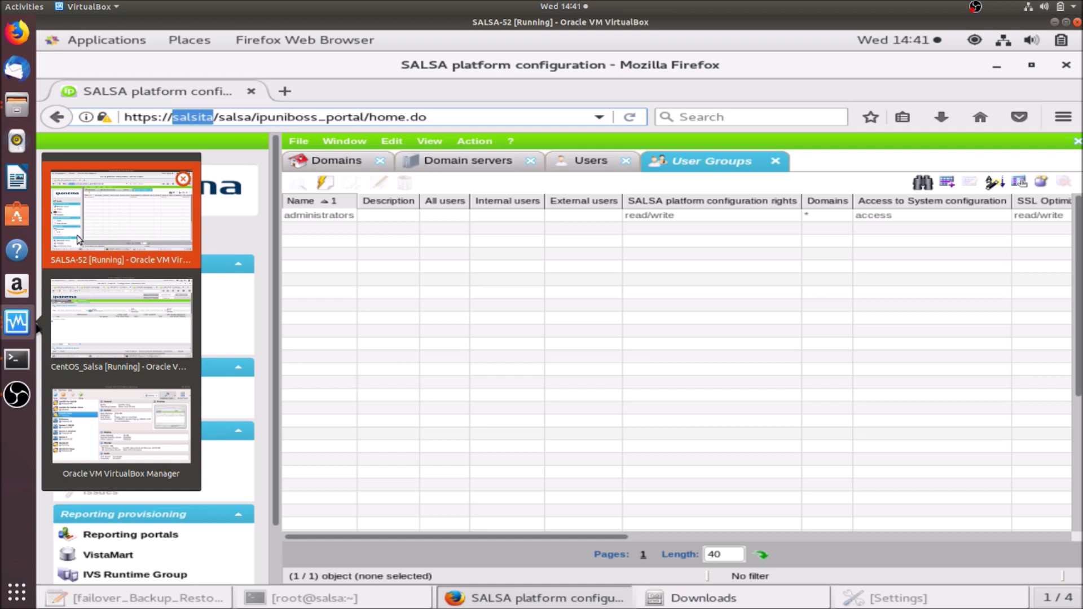
click(88, 323)
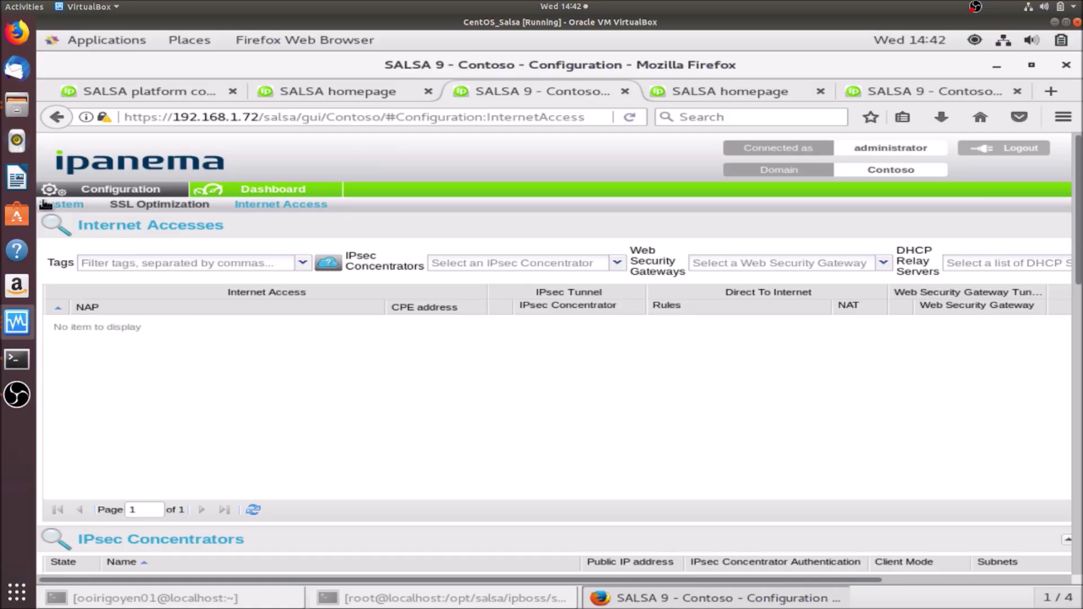
click(17, 105)
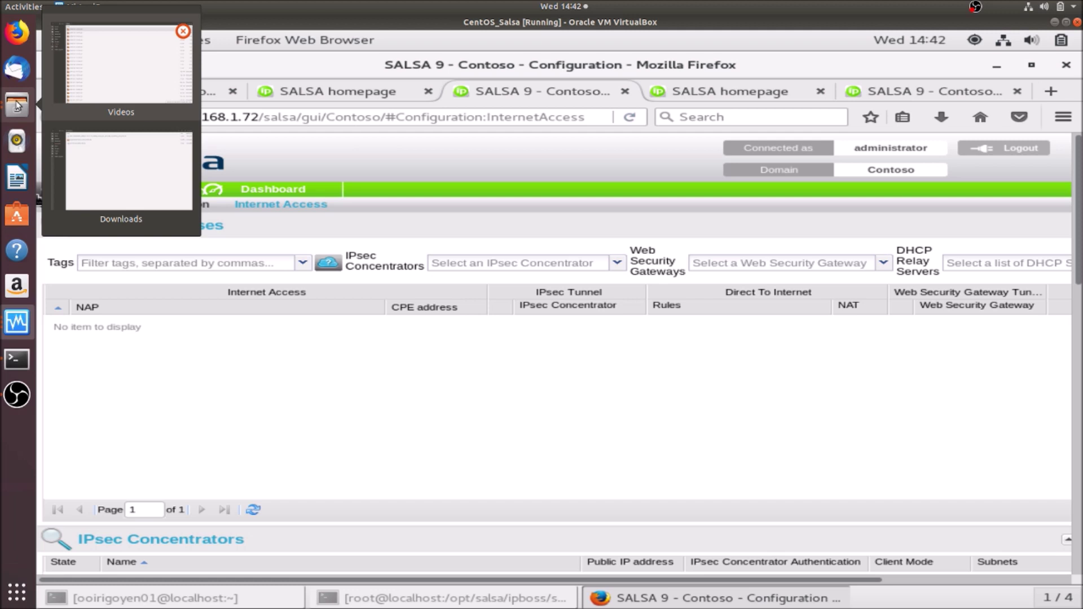
click(225, 376)
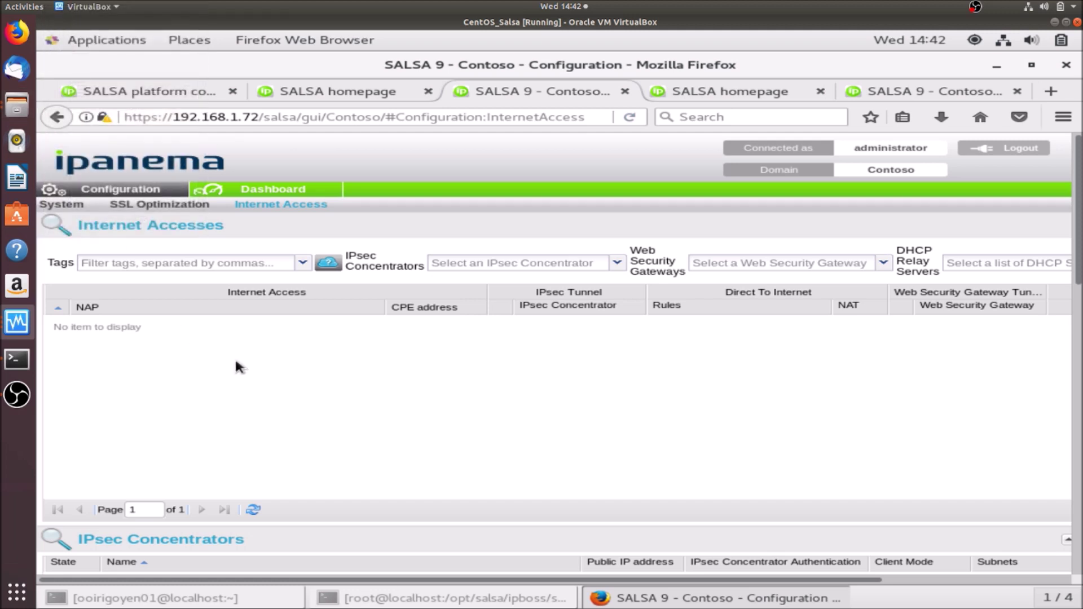
Minimize Firefox in both the SALSA-52 and CentOS_Salsa virtual machines, finishing on the CentOS_Salsa desktop
click(1053, 22)
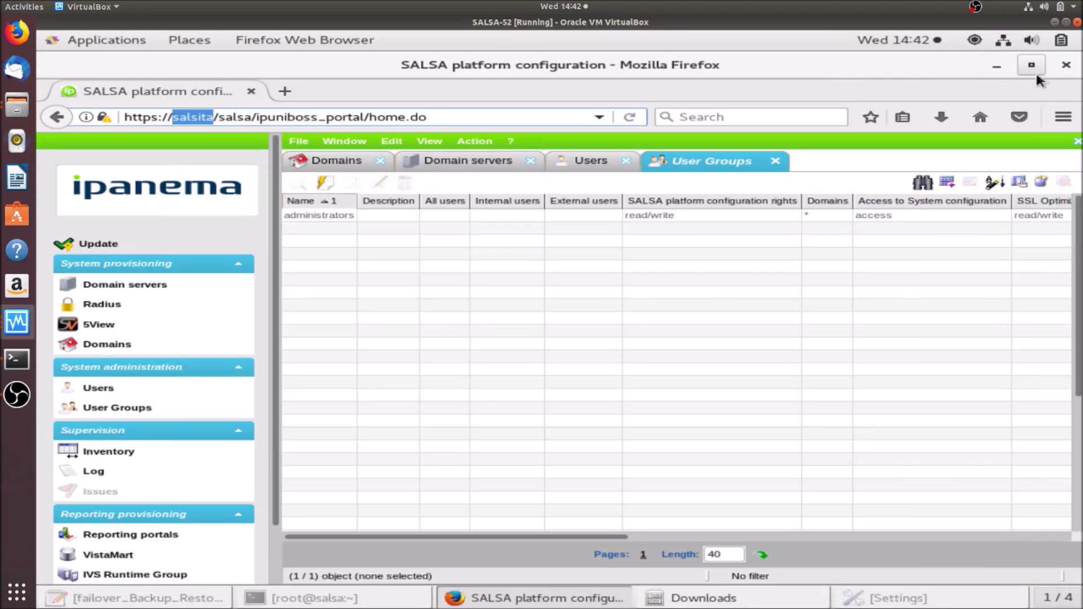
click(994, 64)
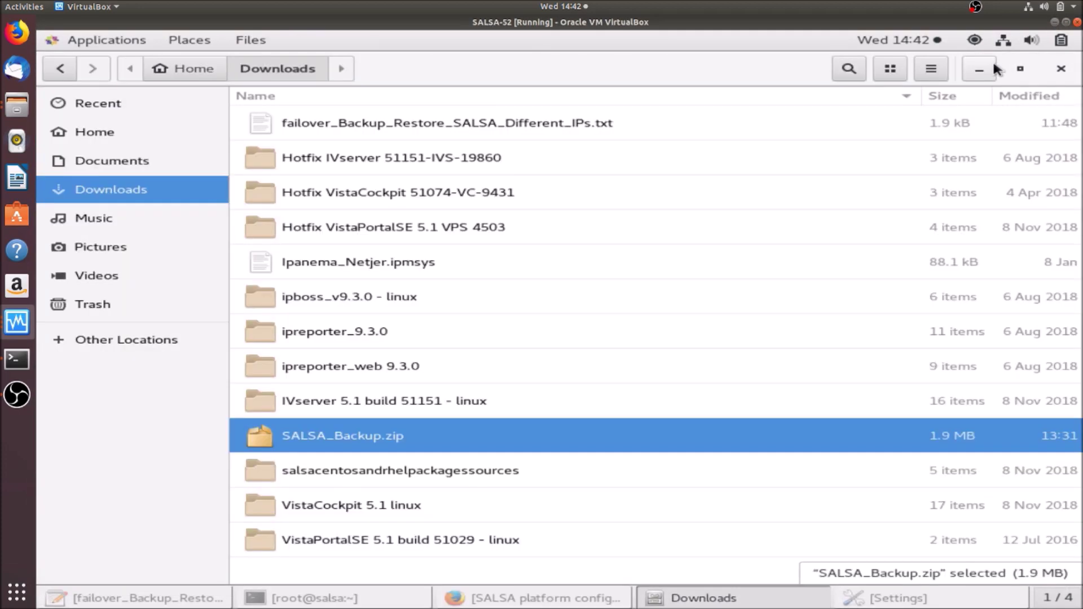
mouse_move(19, 318)
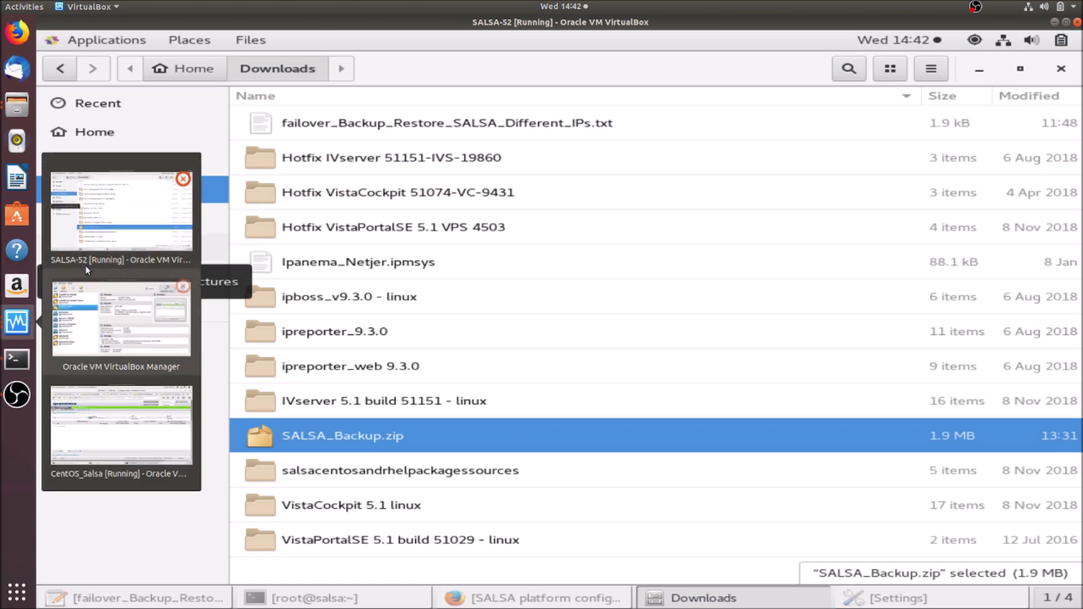
click(113, 399)
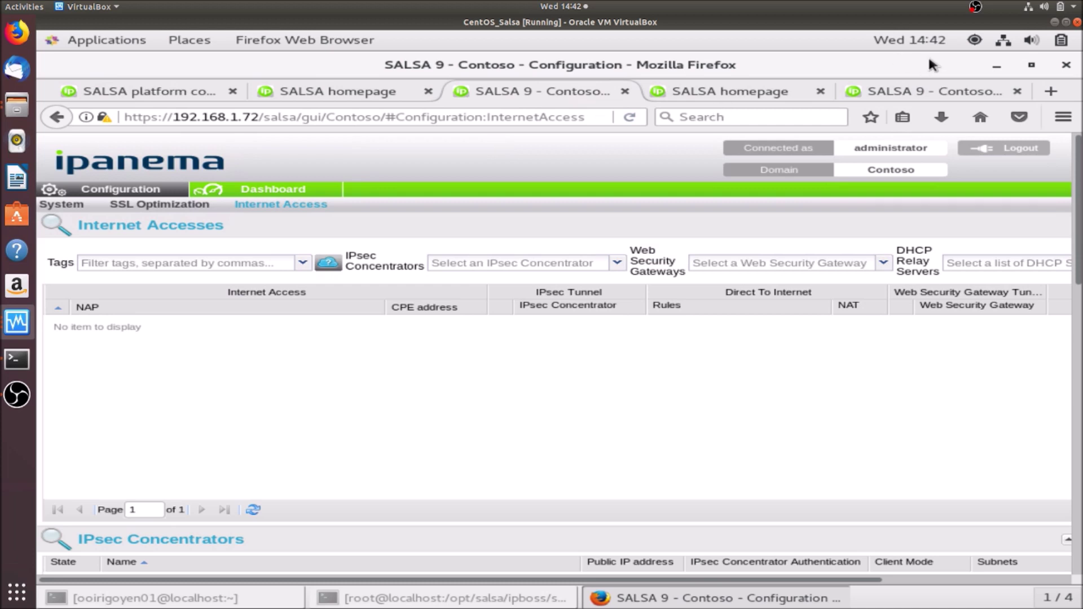
click(996, 66)
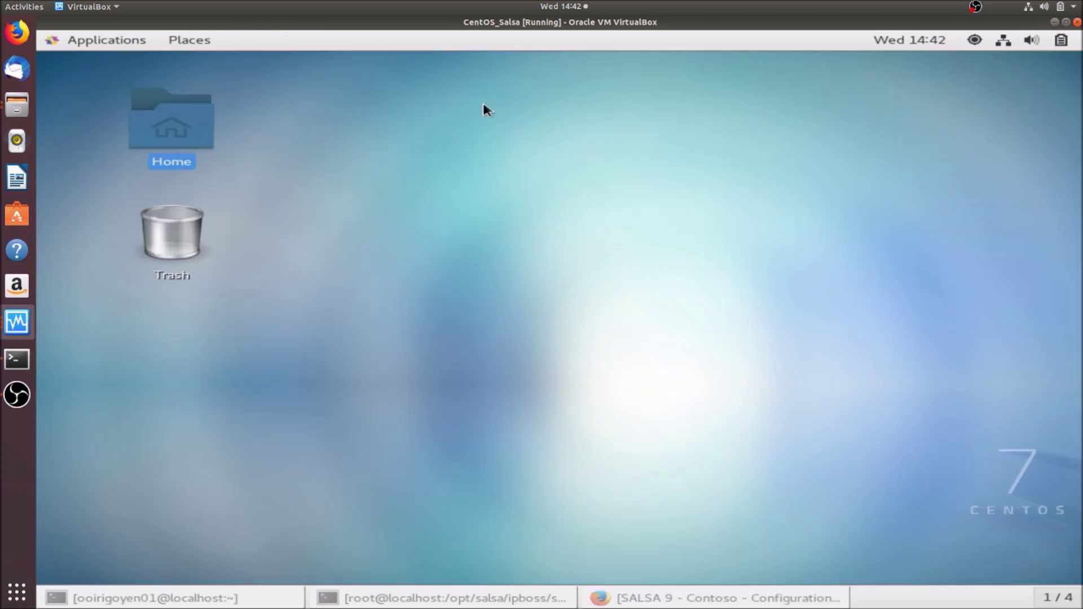
Open a new terminal and launch the file manager as root with sudo nautilus, entering the sudo password
click(120, 47)
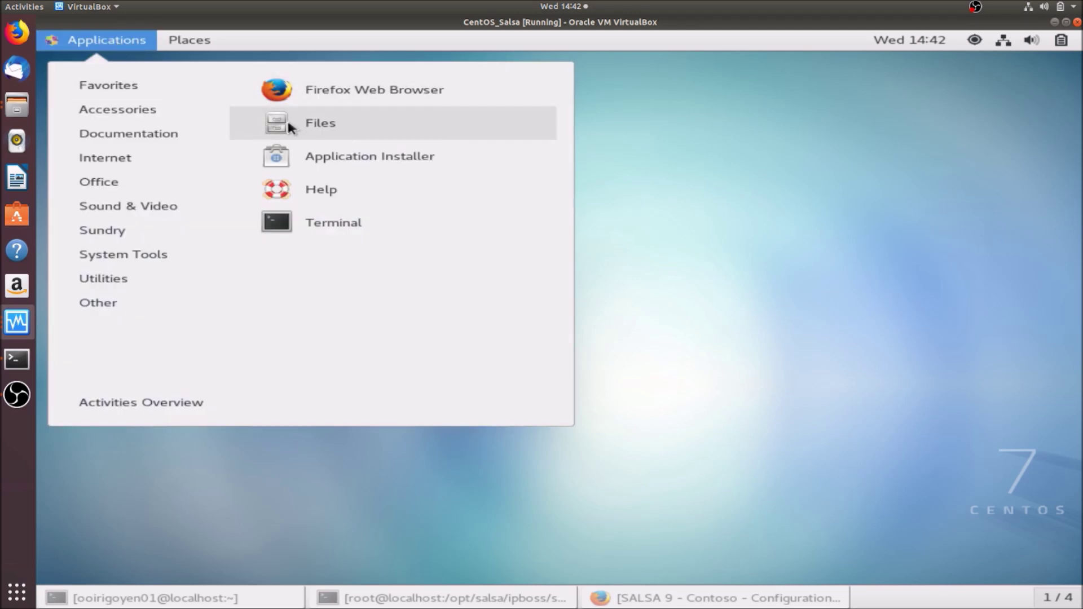
click(283, 224)
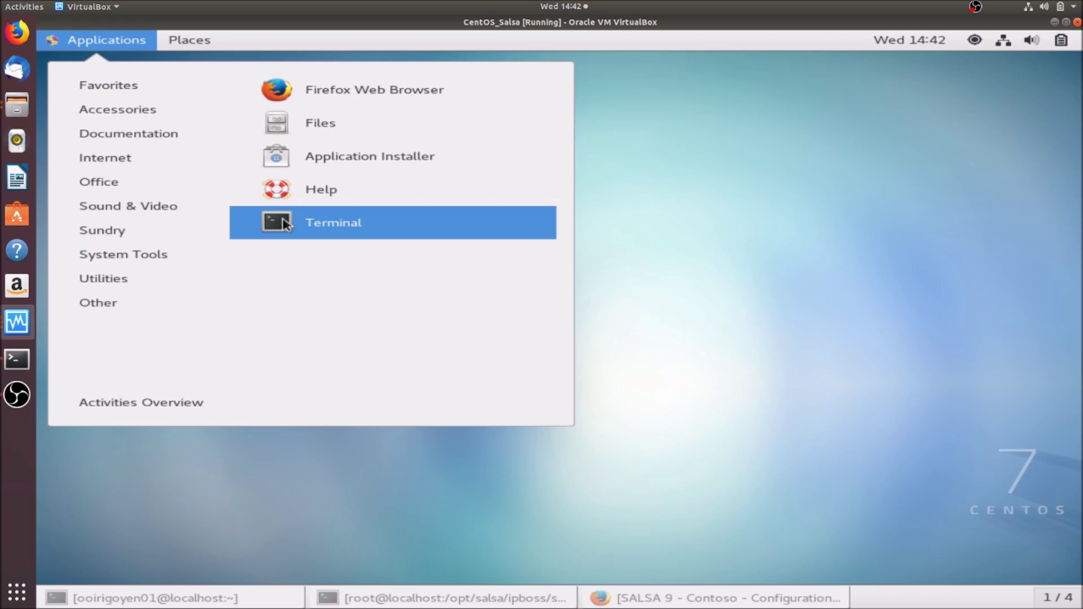
click(284, 225)
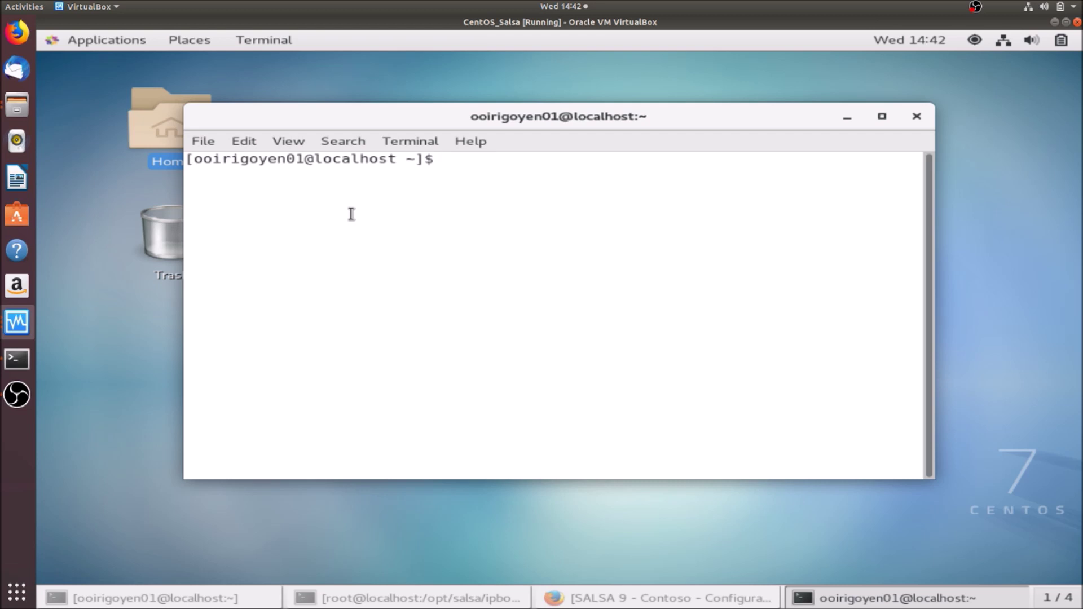
text(sudo nautilus)
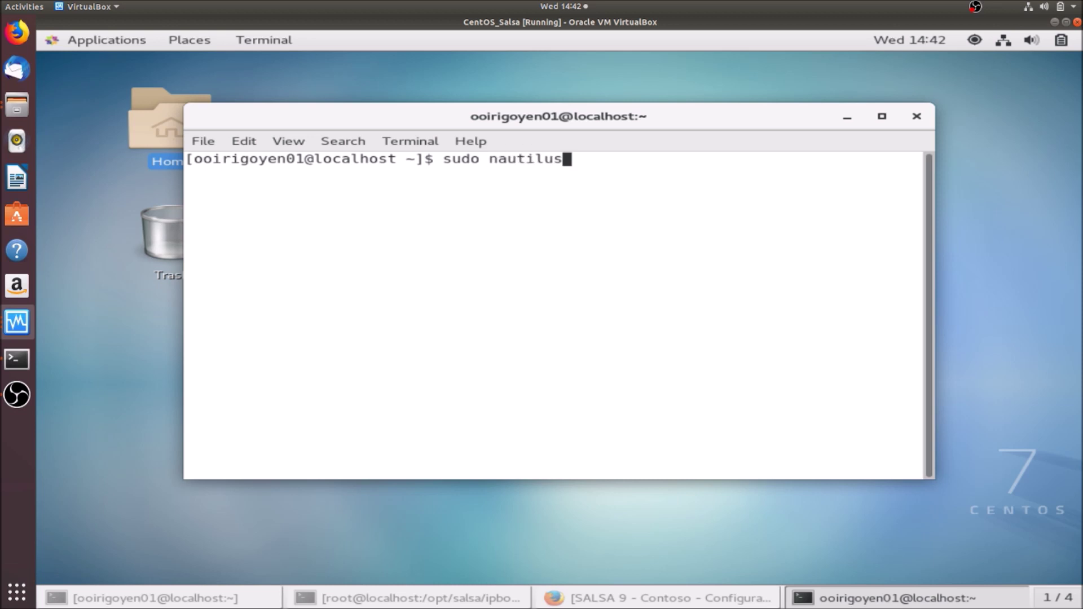
key(Return)
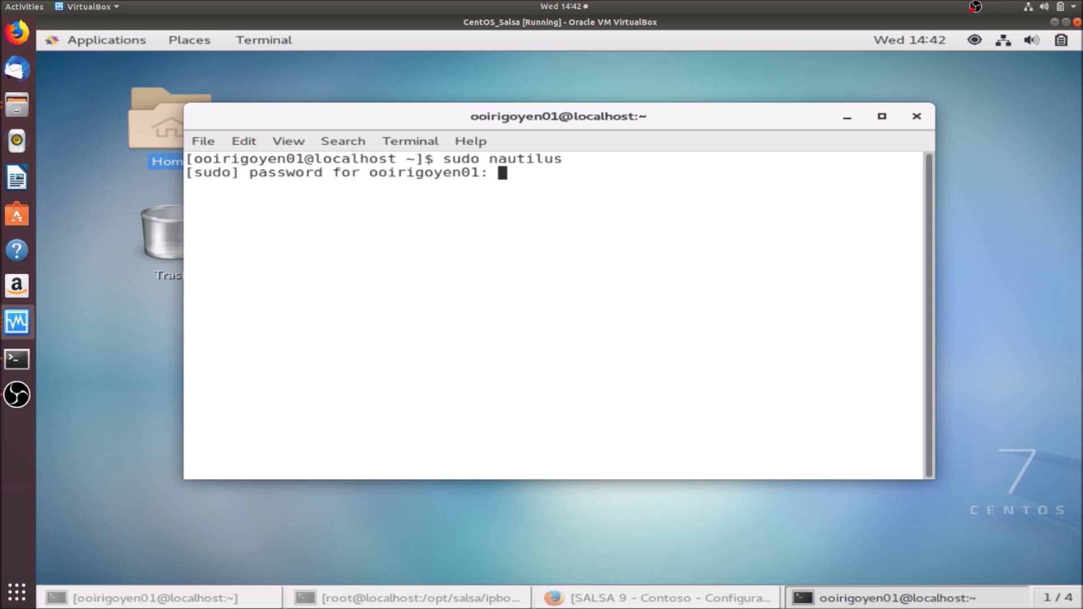
key(Return)
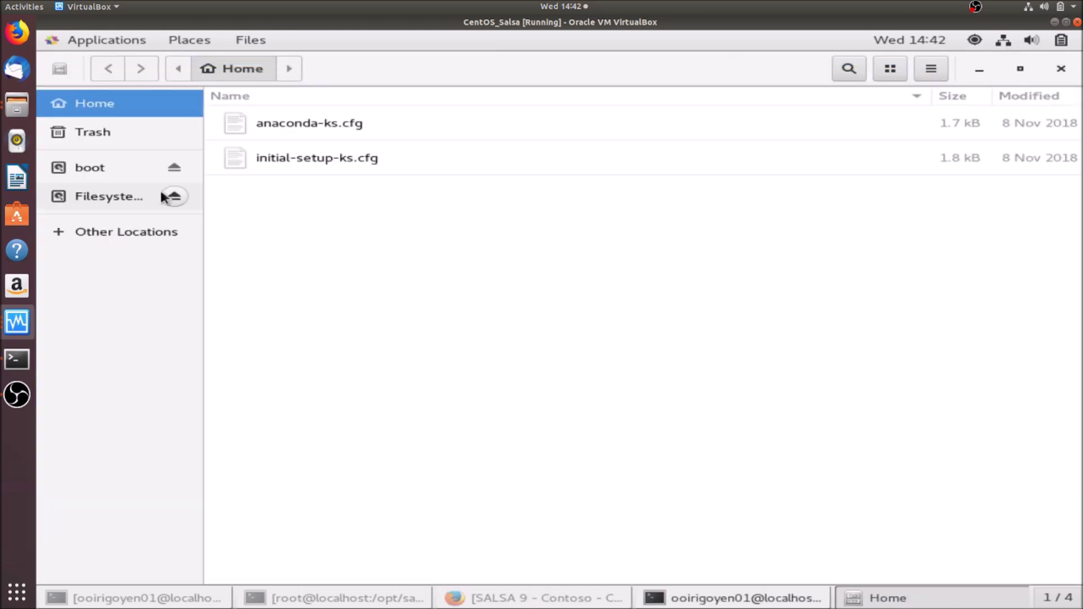
Open the /opt/salsa/ipboss/server/domains folder in the root file manager
click(109, 196)
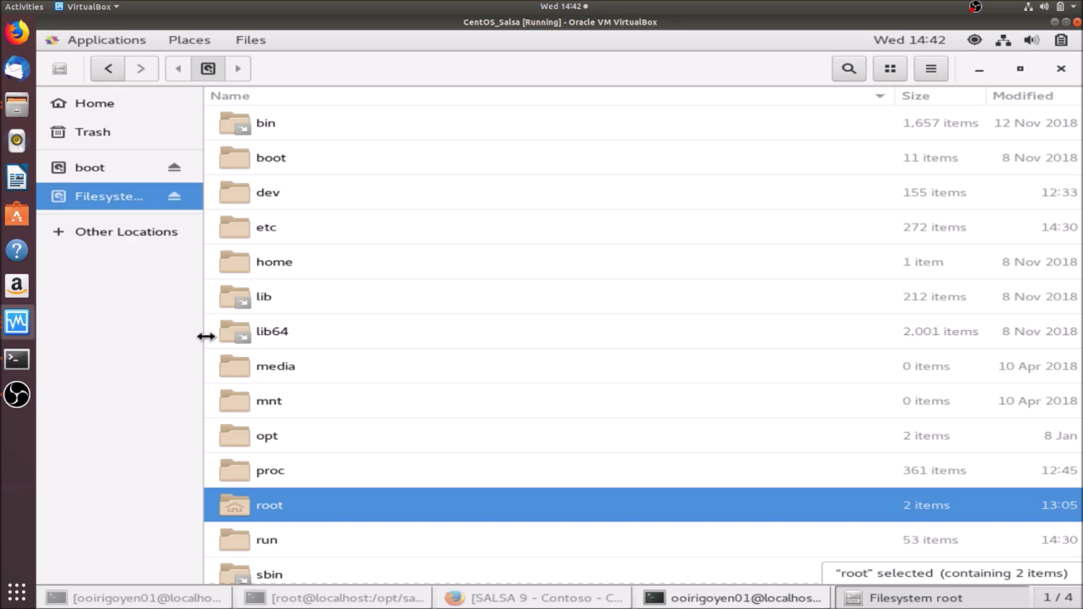
double_click(267, 437)
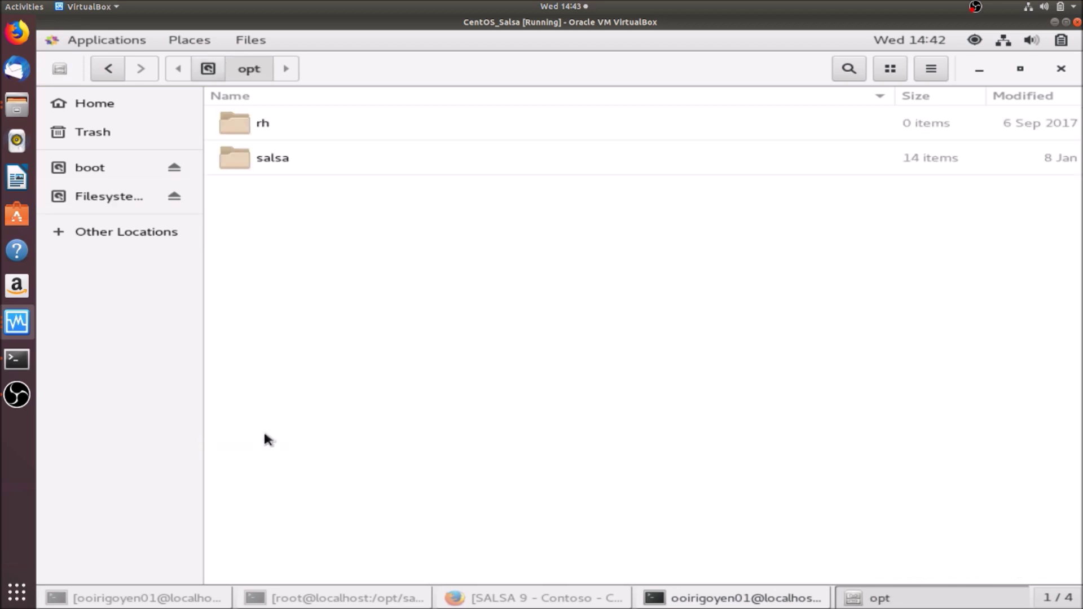
double_click(276, 166)
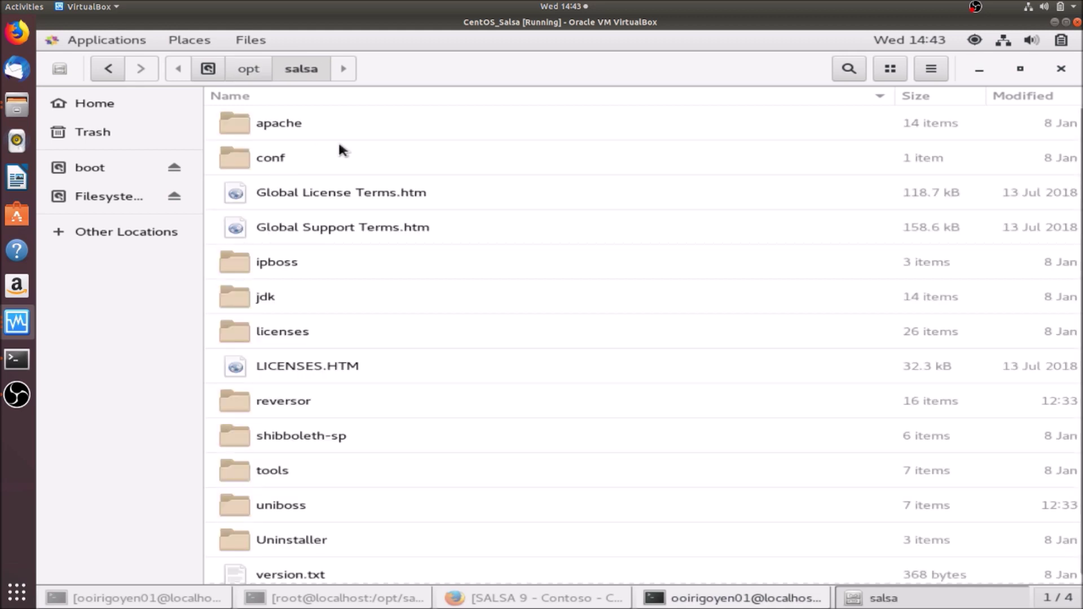
double_click(291, 265)
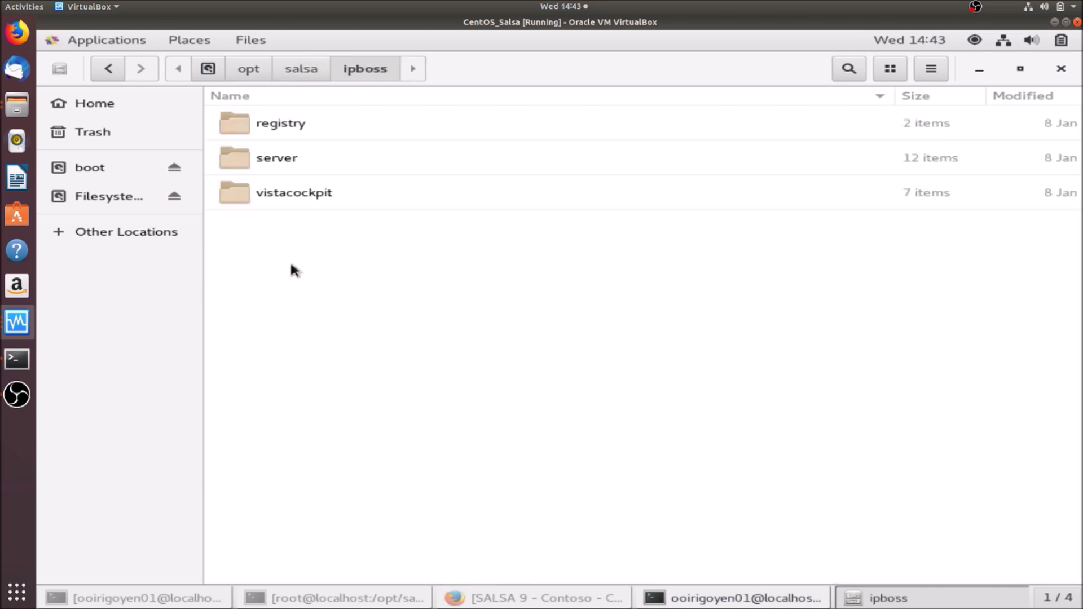
click(280, 156)
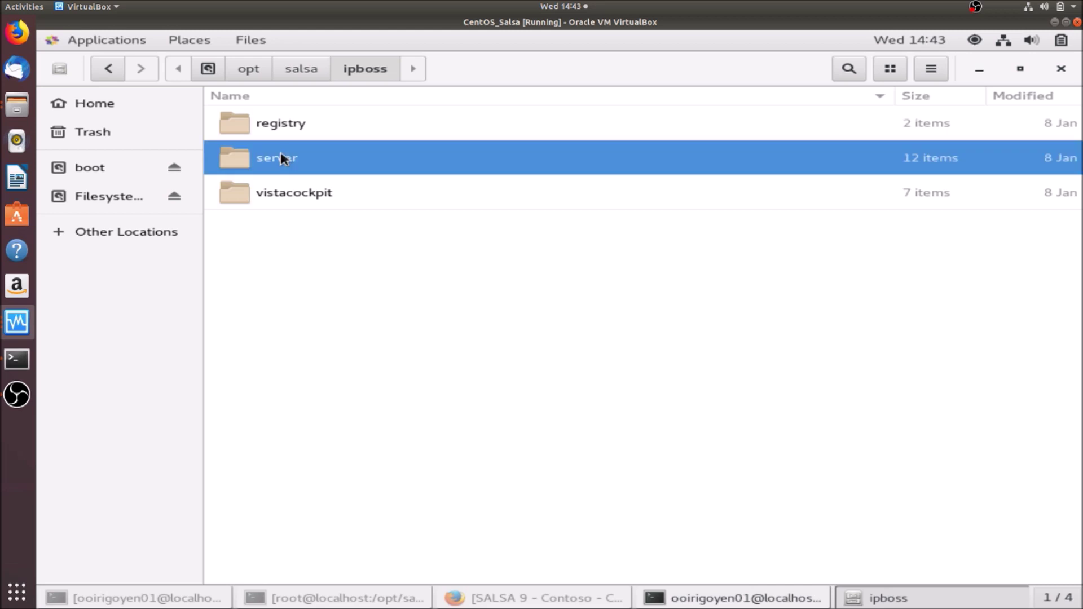
double_click(281, 158)
double_click(278, 191)
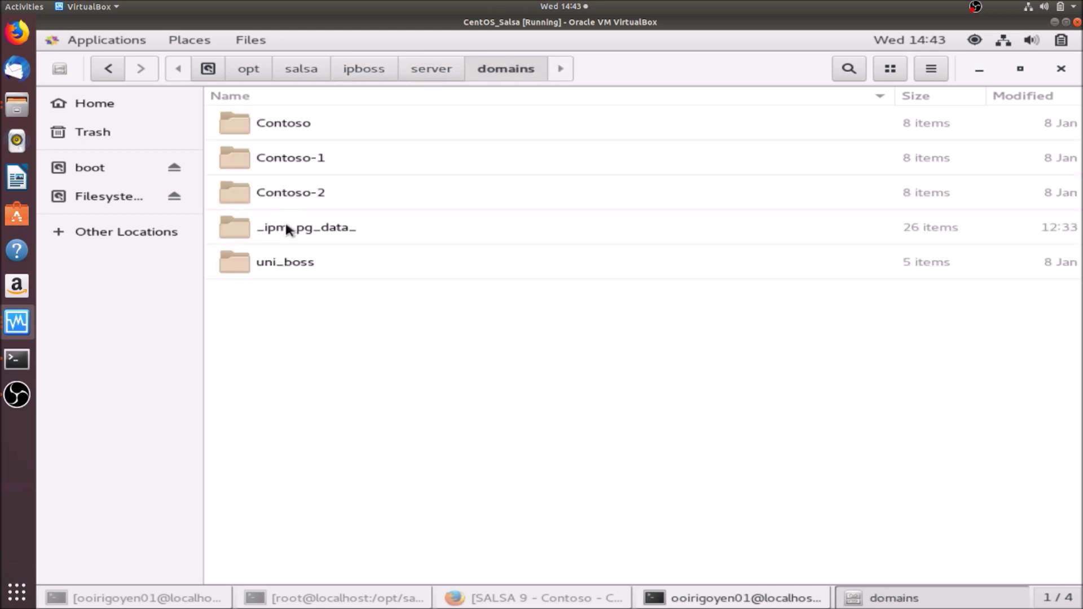
Copy the __active__.ipmuniconf file from the config folder inside uni_boss
double_click(282, 263)
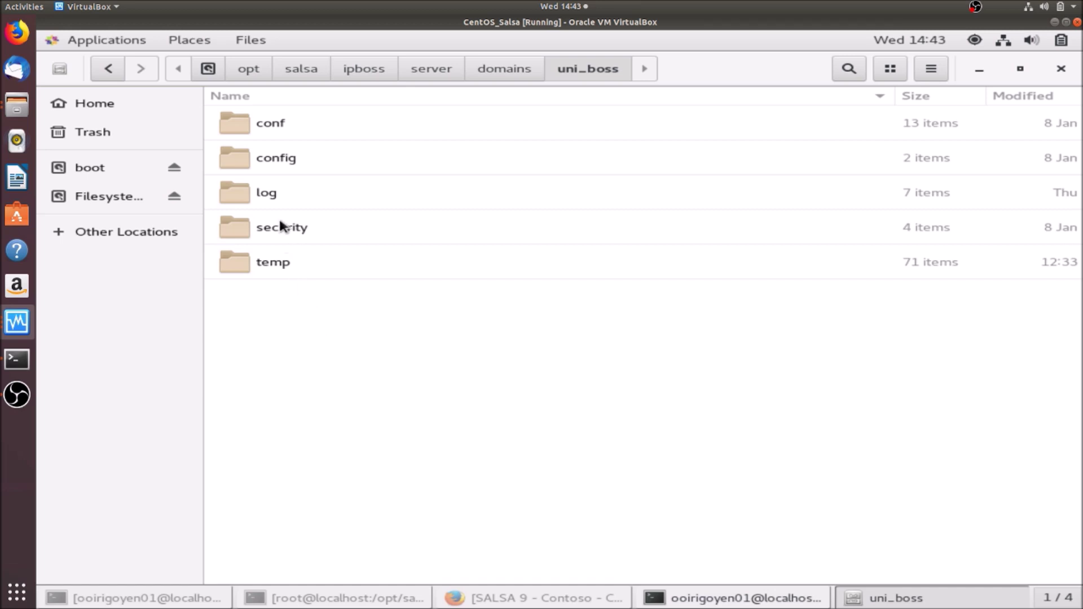
double_click(277, 161)
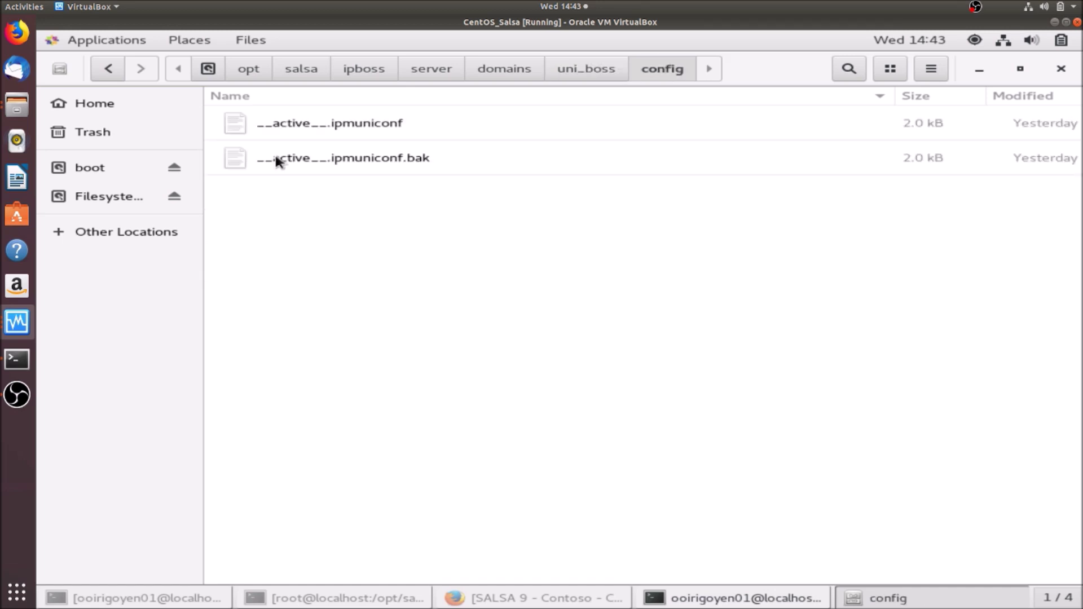
click(296, 126)
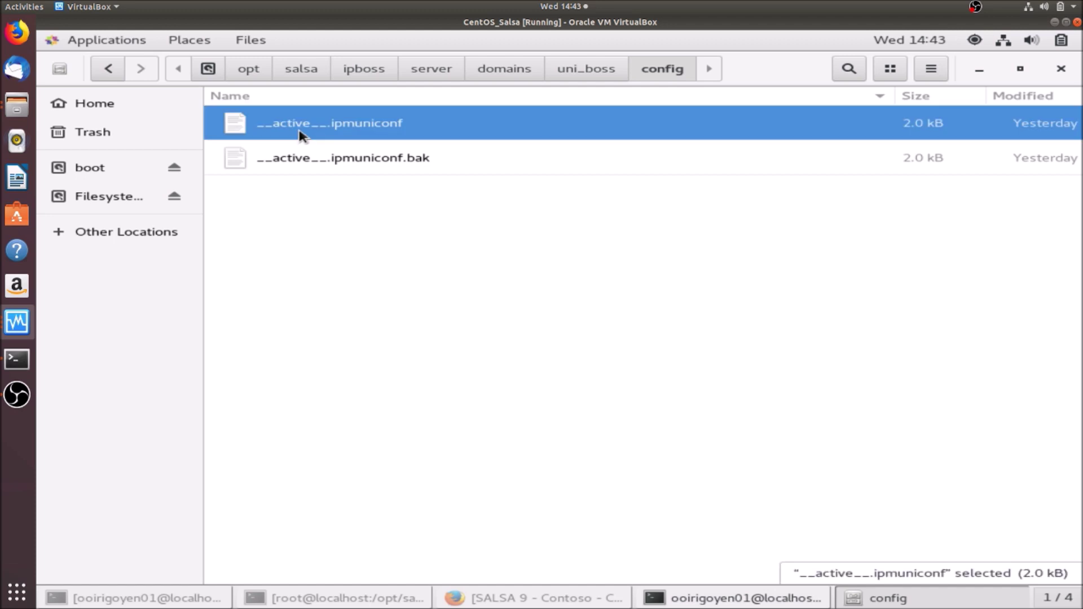
right_click(299, 134)
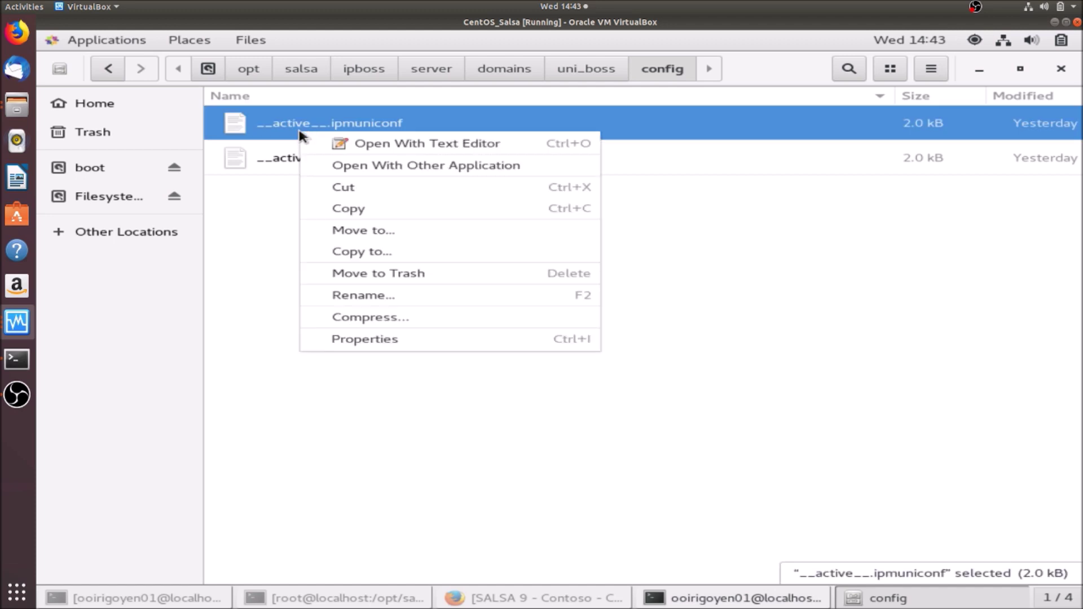
click(356, 210)
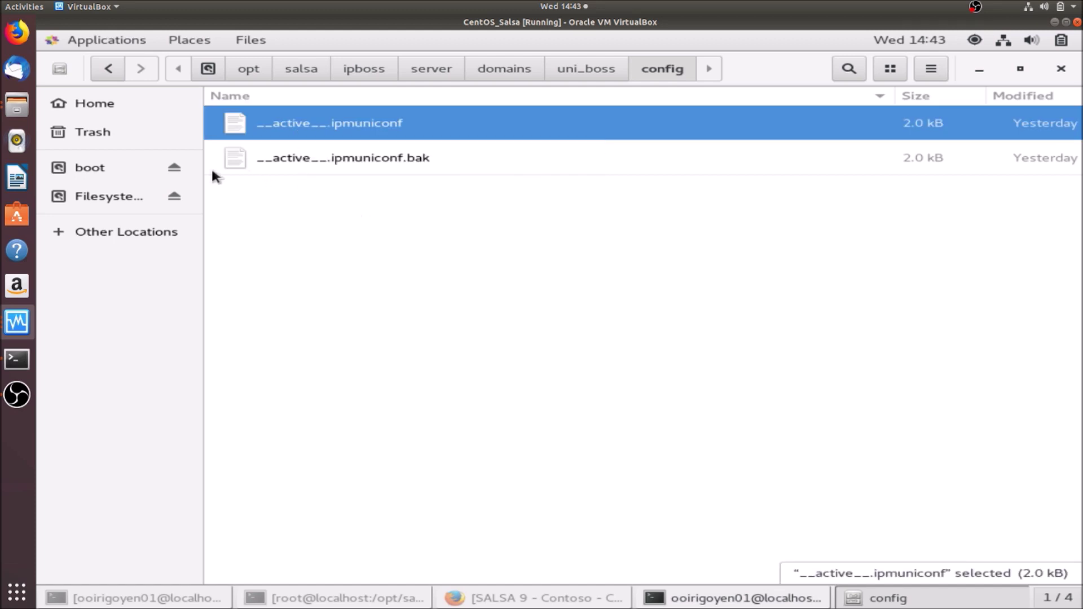
Open the SALSA_Backup folder in the Documents folder of the user's home directory
click(107, 175)
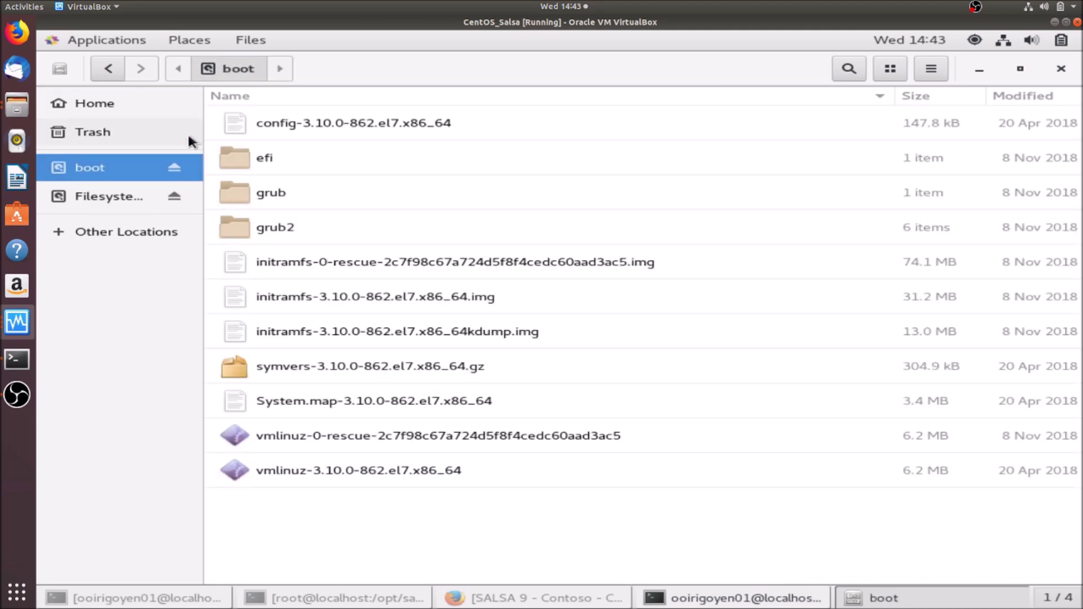
click(117, 100)
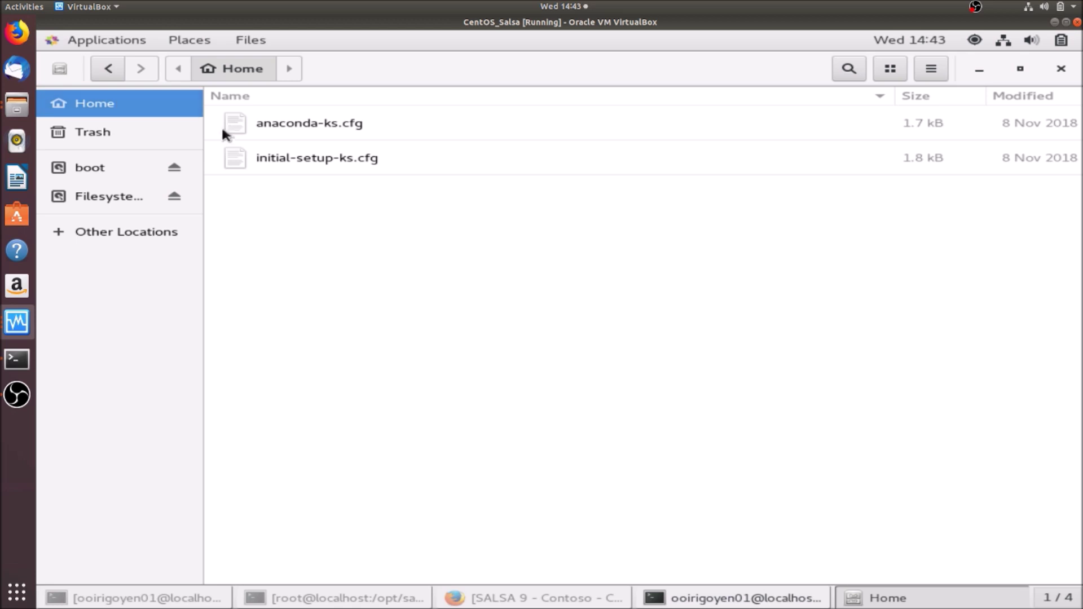
click(143, 198)
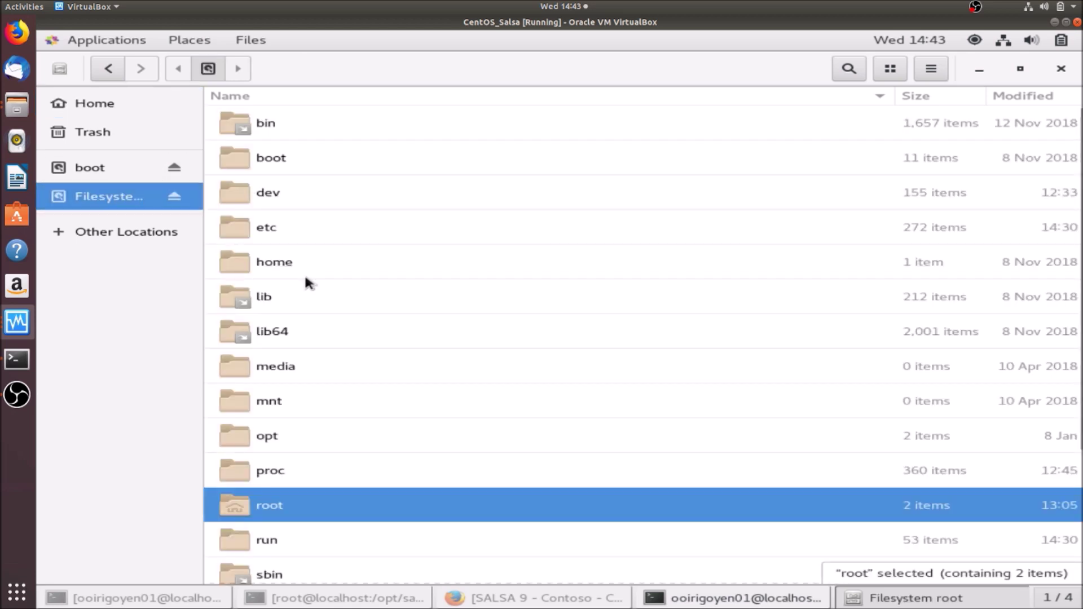
click(301, 265)
double_click(305, 270)
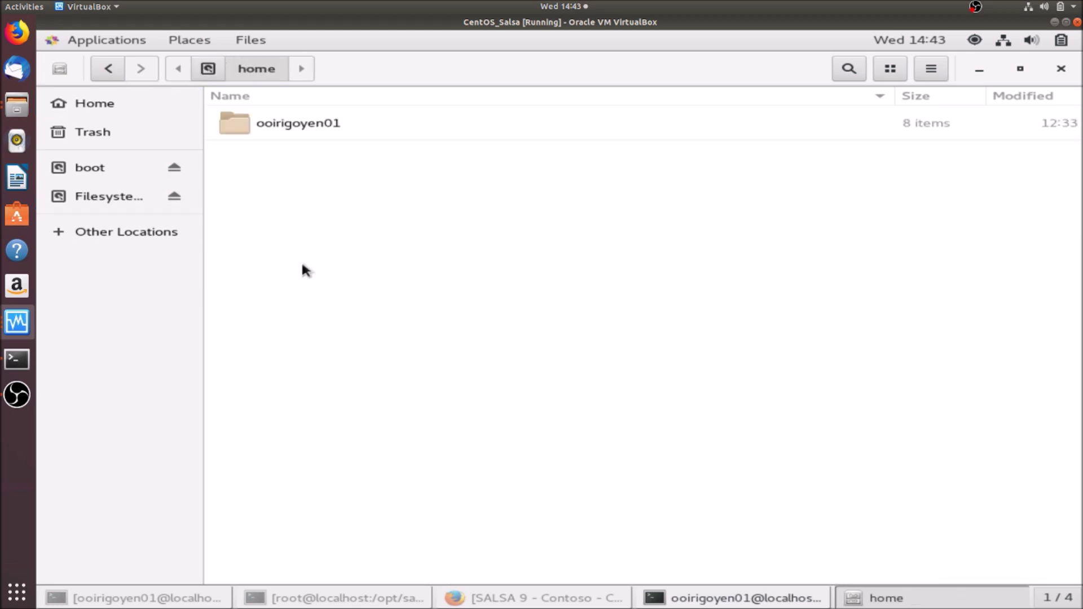
double_click(319, 132)
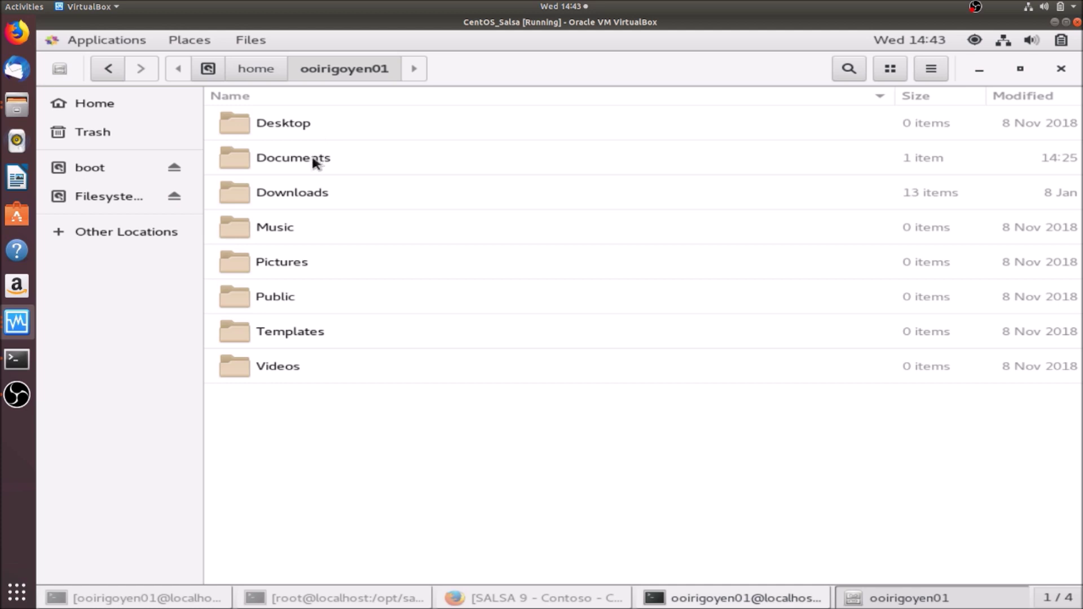
double_click(313, 159)
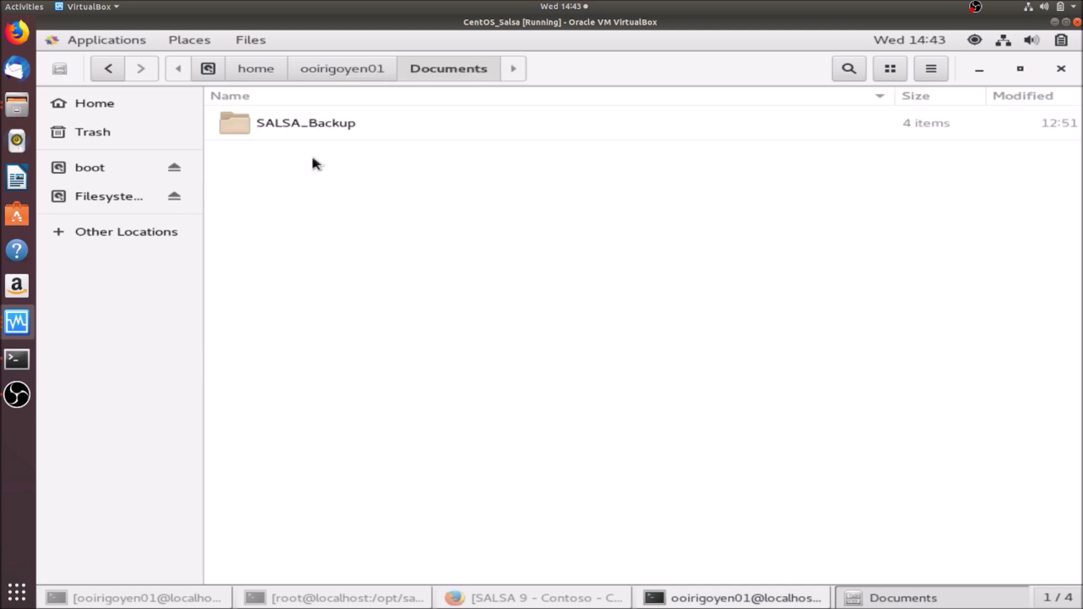
click(291, 126)
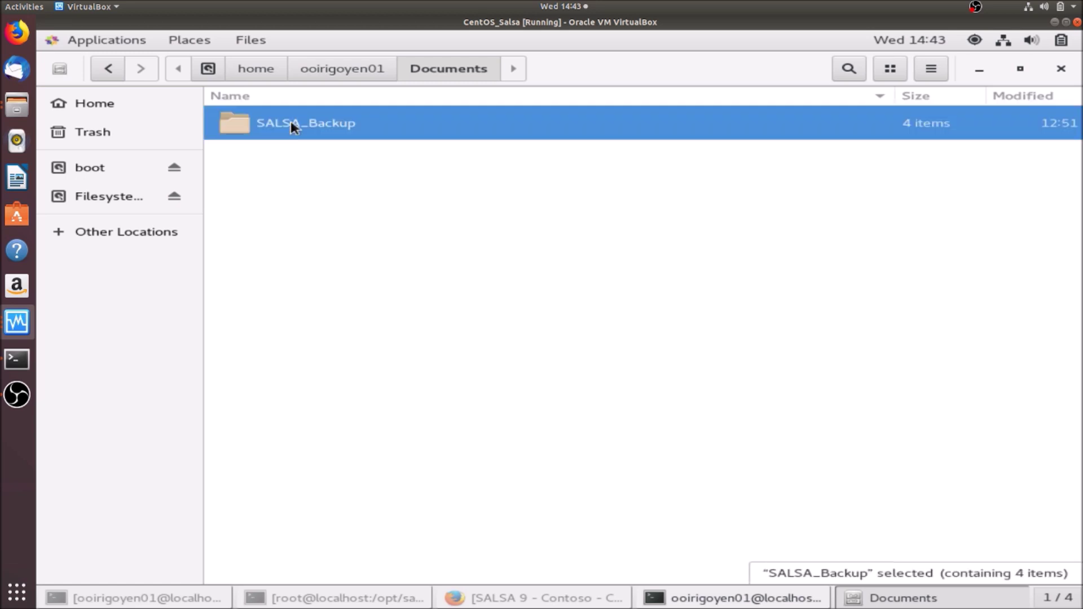
double_click(291, 126)
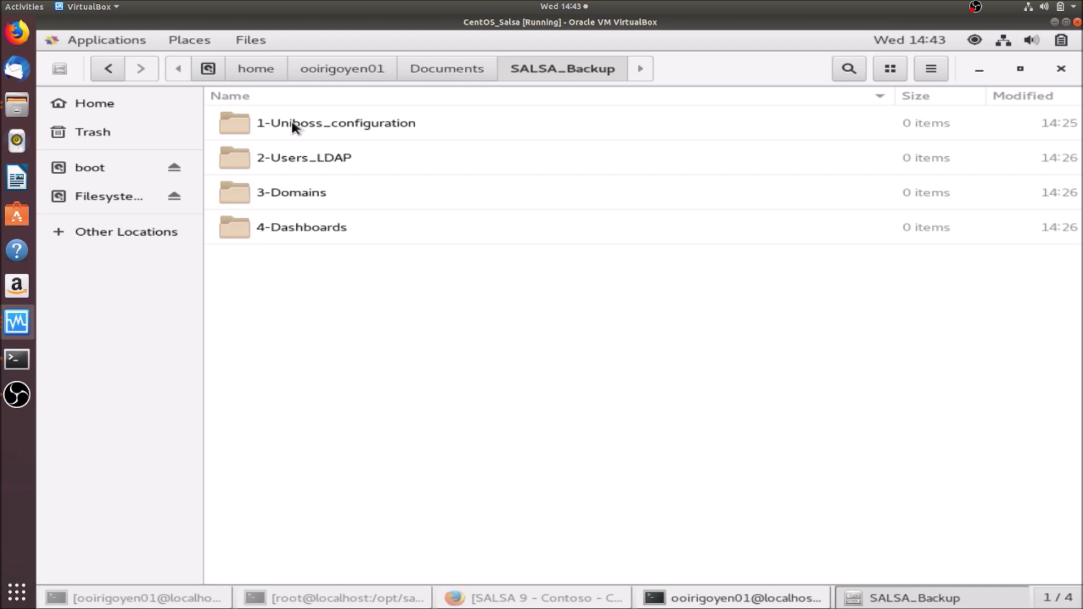
Paste the copied __active__.ipmuniconf file into the 1-Uniboss_configuration backup folder
double_click(293, 124)
right_click(313, 178)
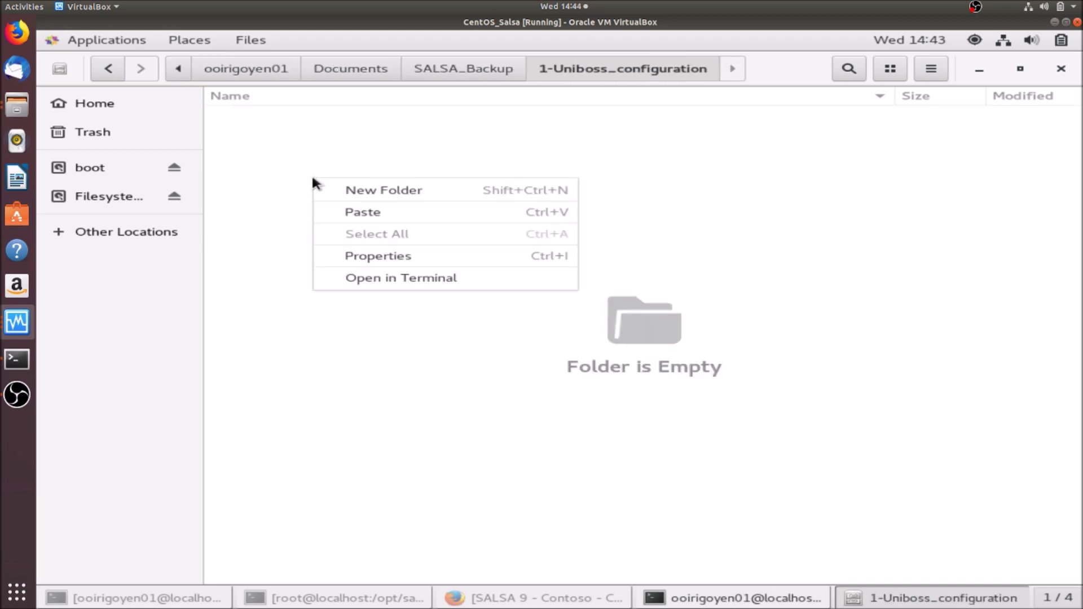
click(332, 210)
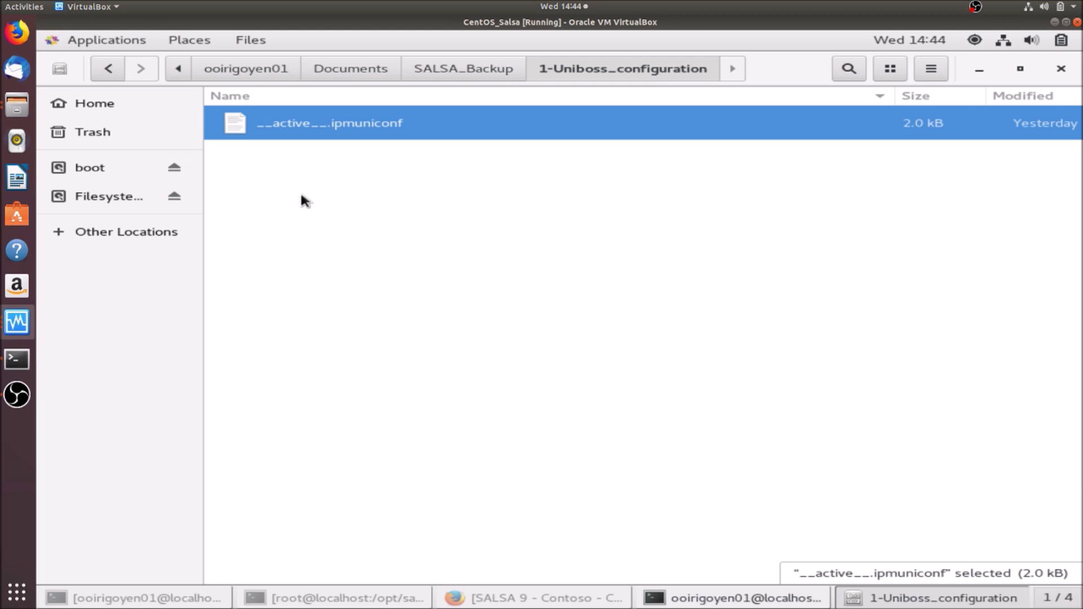
Go back to the filesystem root and open the /opt/salsa/uniboss folder
click(97, 198)
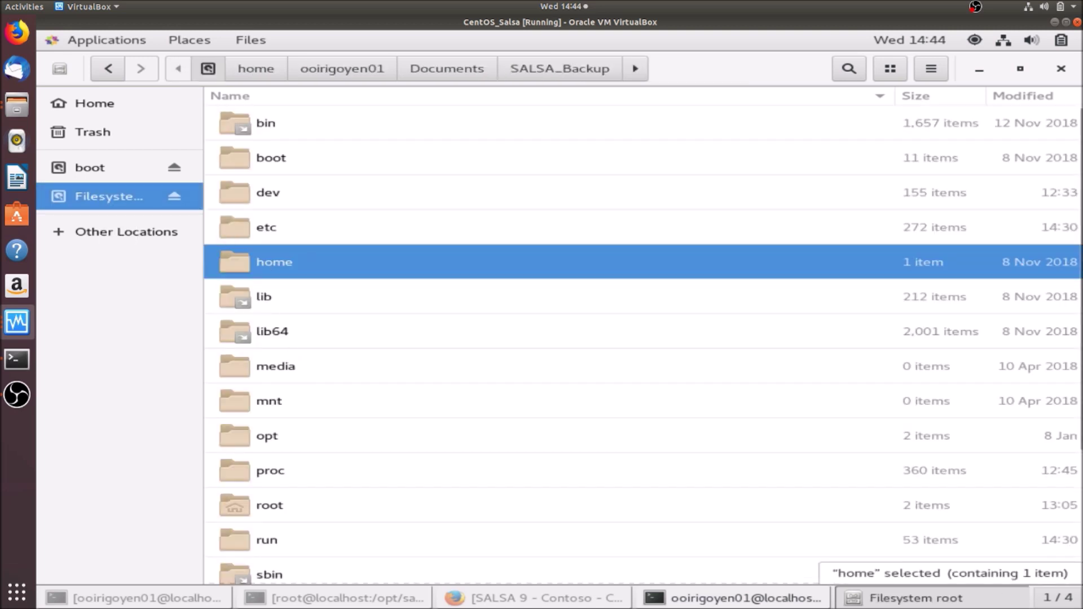
double_click(280, 433)
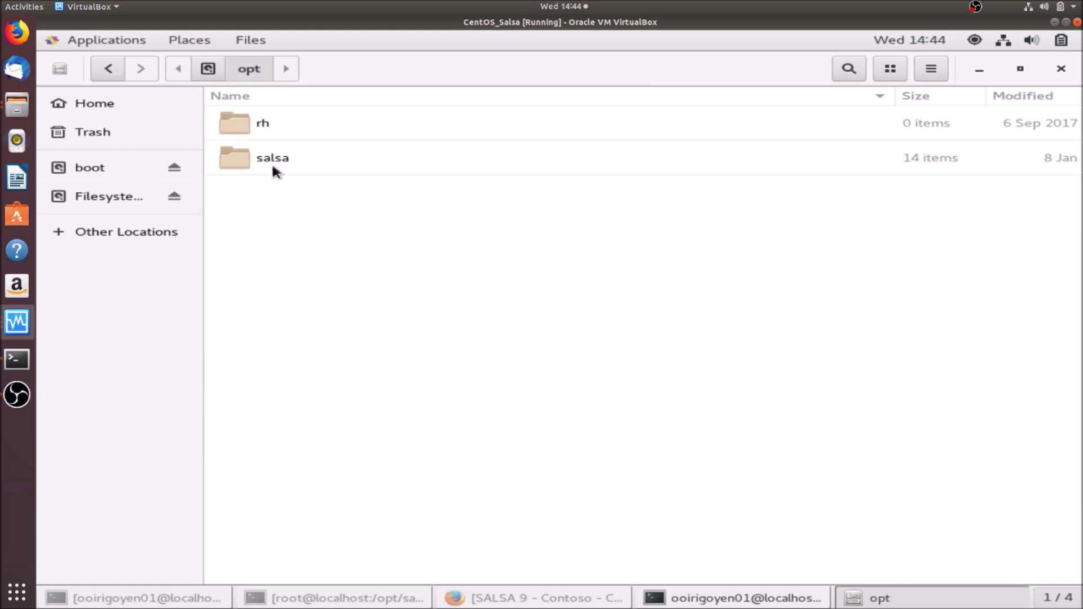
double_click(272, 167)
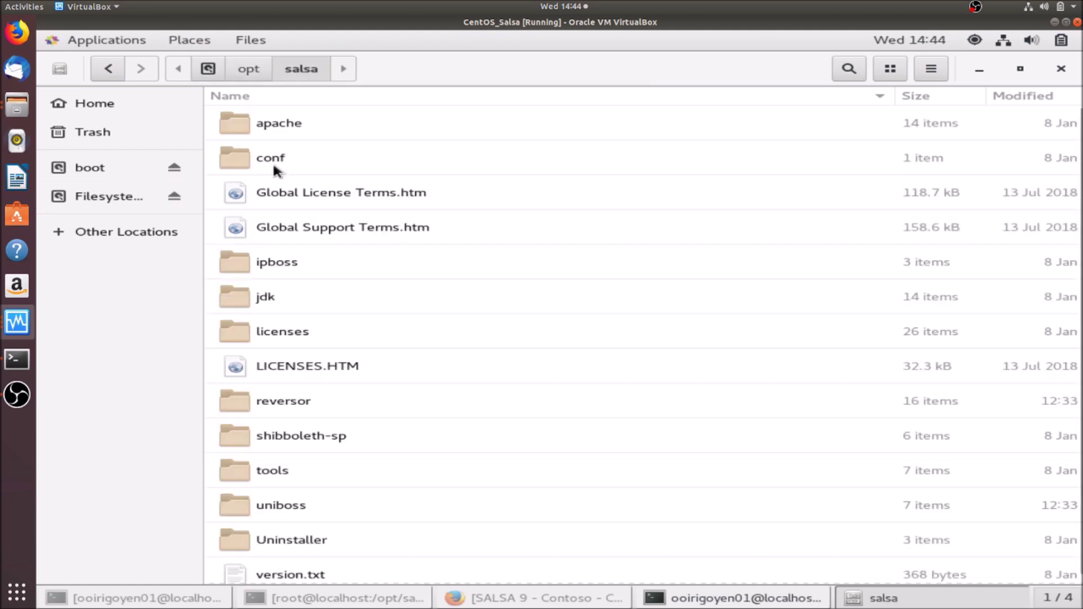
click(286, 508)
double_click(287, 508)
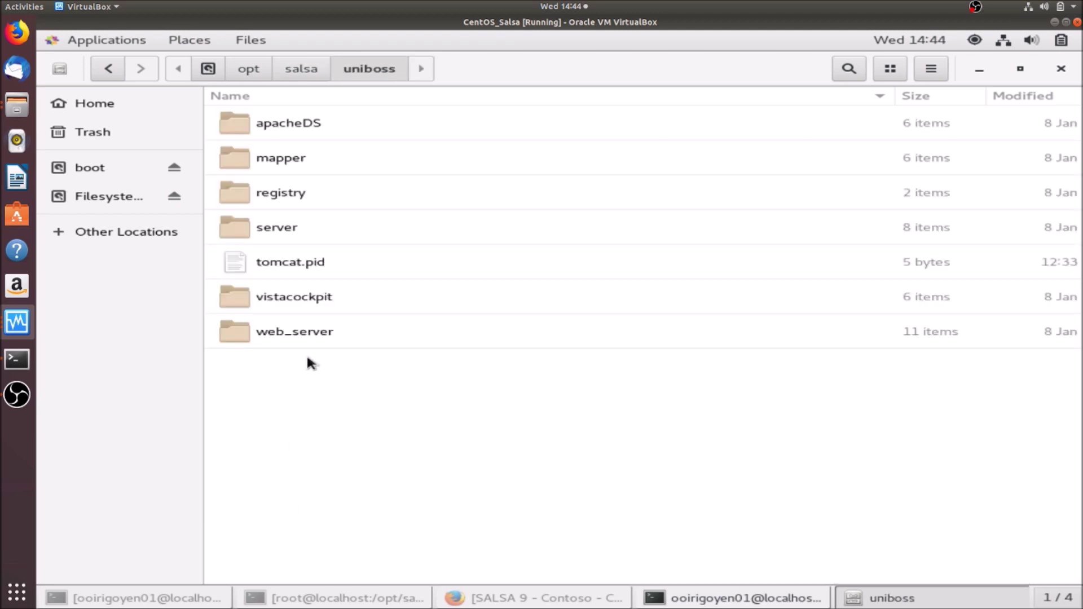
Open the apacheDS/instances/default/partitions folder inside uniboss
double_click(301, 124)
double_click(283, 192)
click(116, 69)
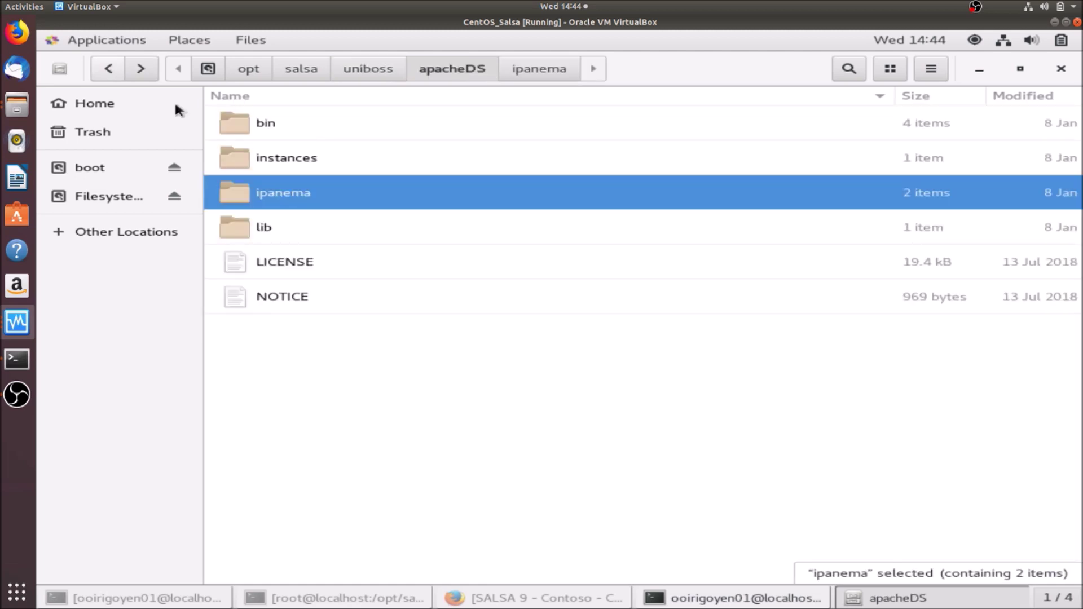
double_click(259, 159)
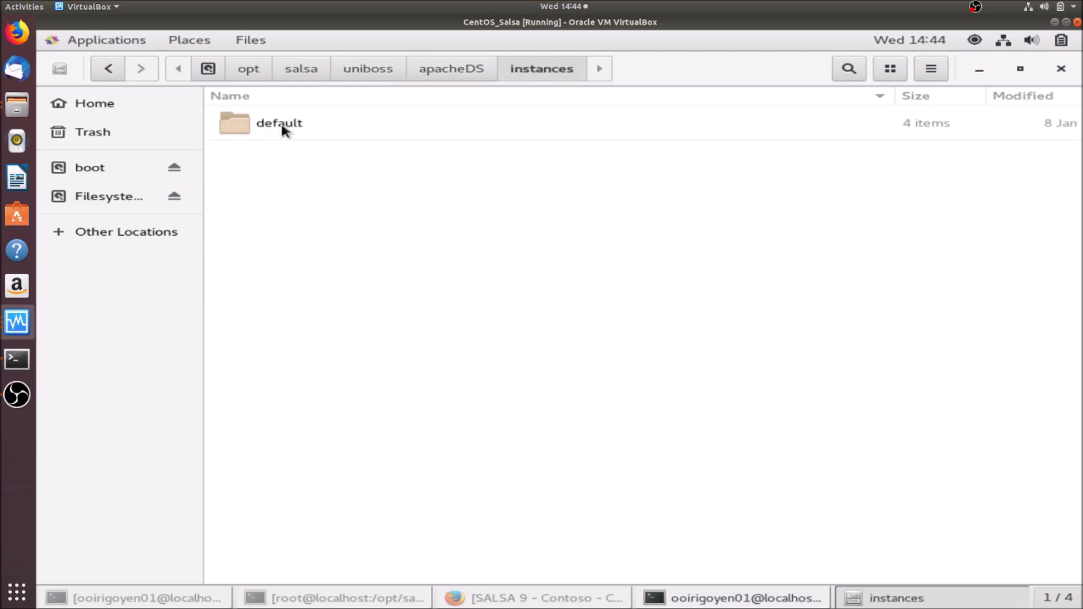
double_click(279, 125)
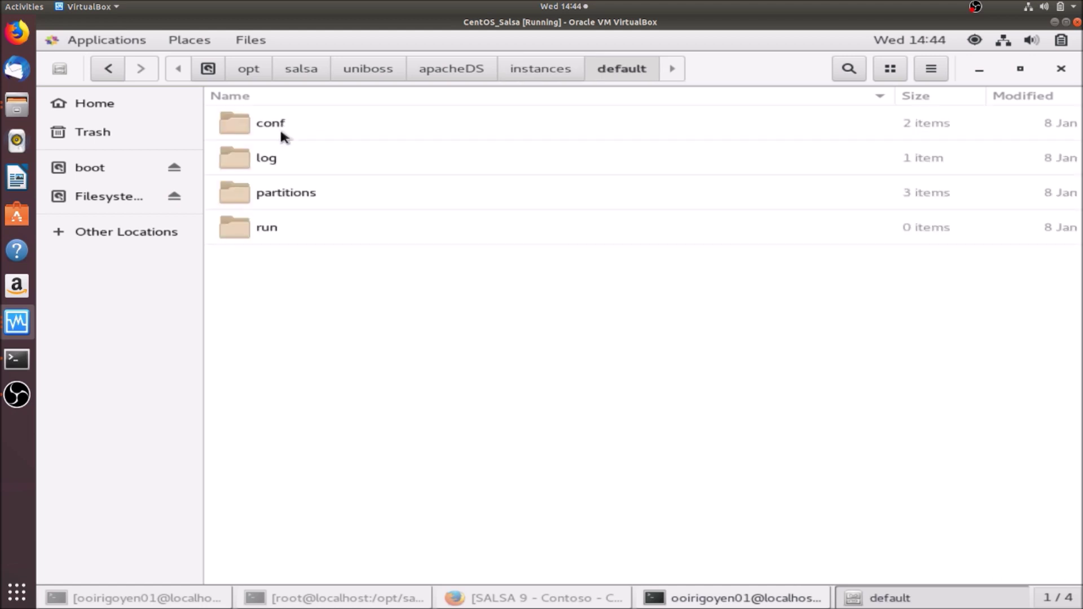
double_click(290, 194)
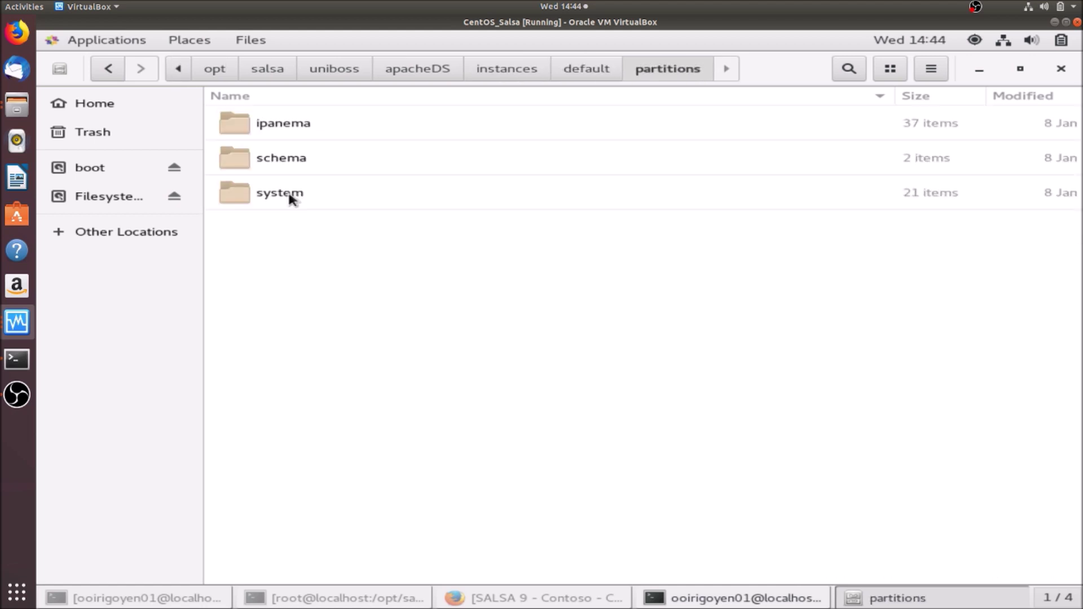
Copy the ipanema partition folder into the 2-Users_LDAP folder of Documents/SALSA_Backup in the user's home directory
double_click(301, 124)
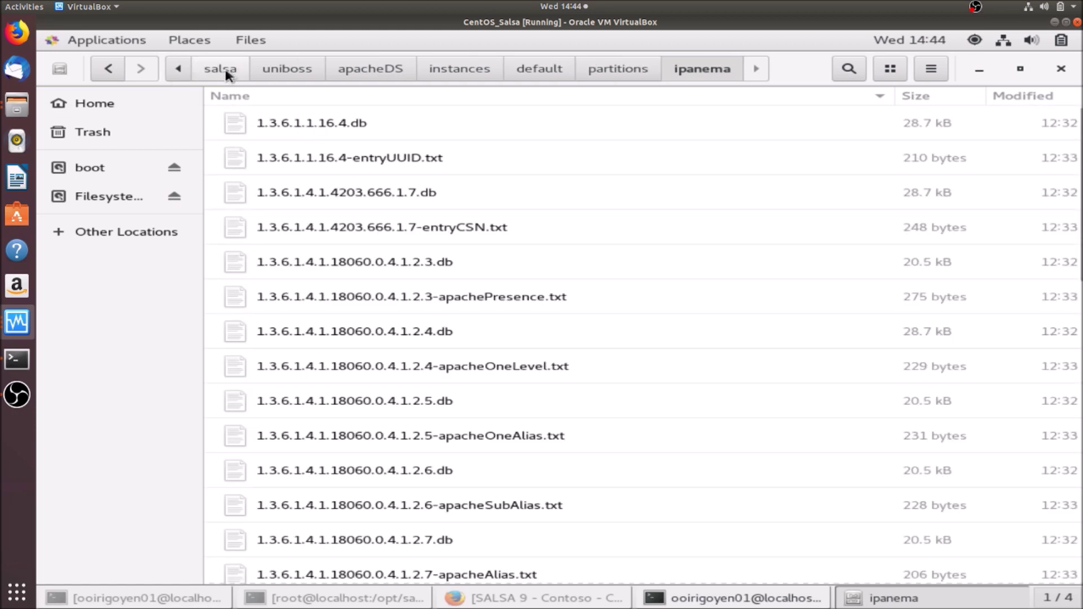
click(628, 65)
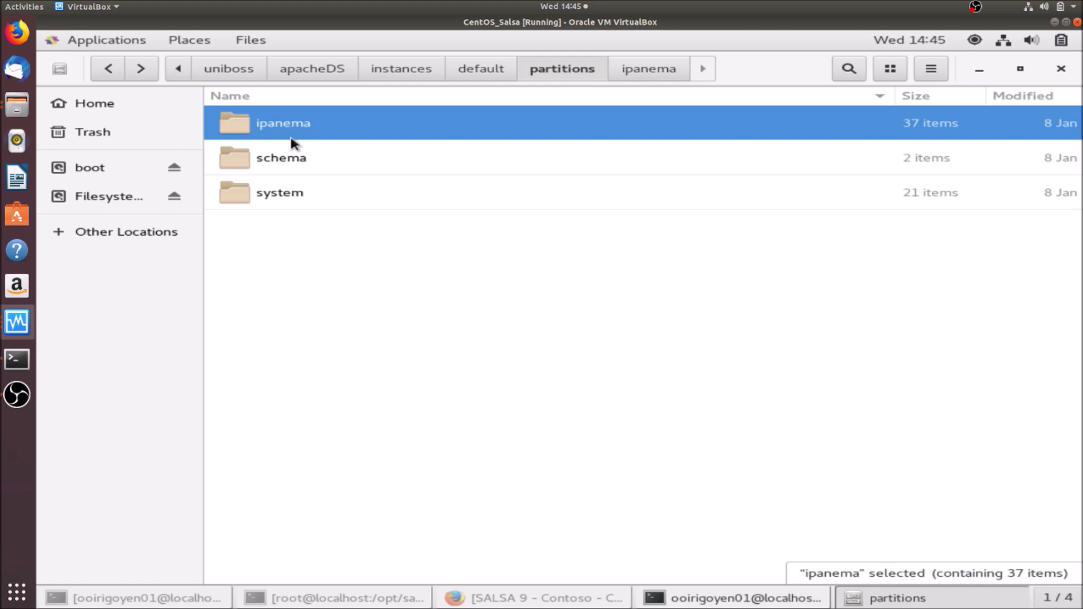
click(138, 198)
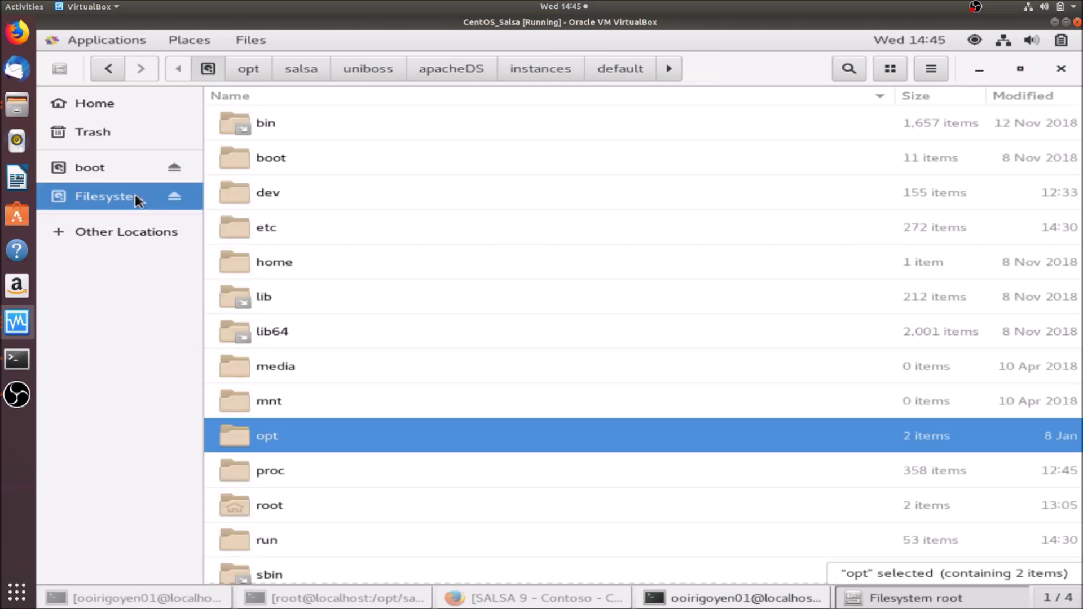
double_click(259, 253)
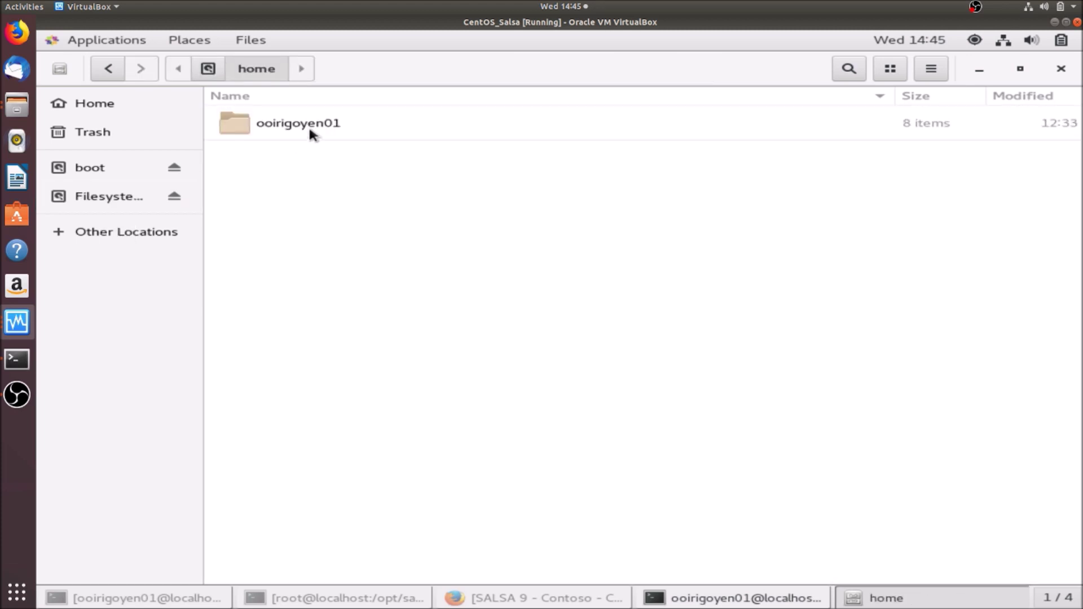
double_click(310, 125)
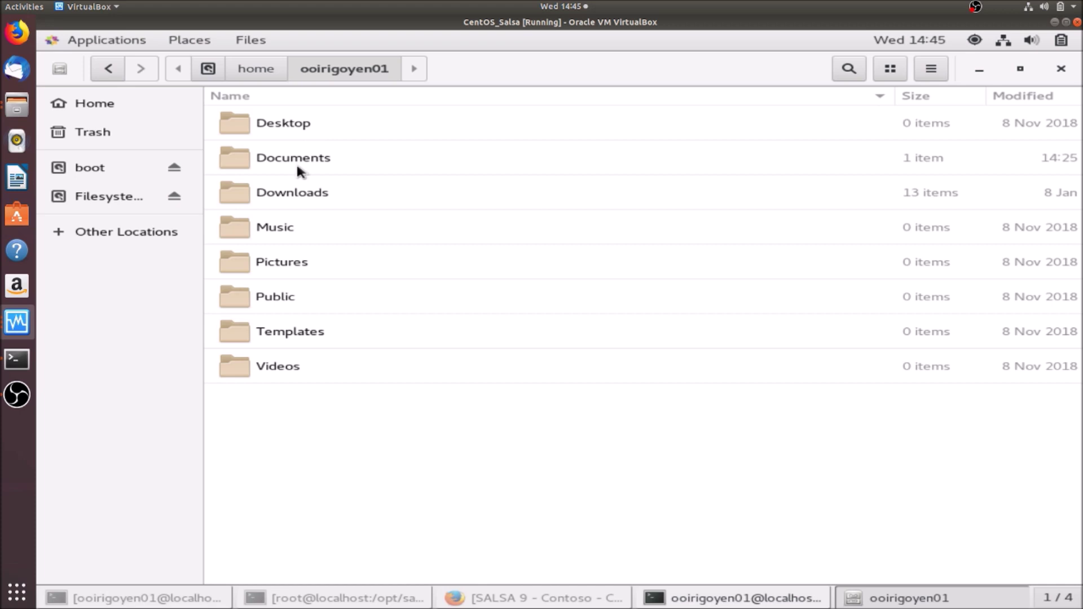
double_click(297, 164)
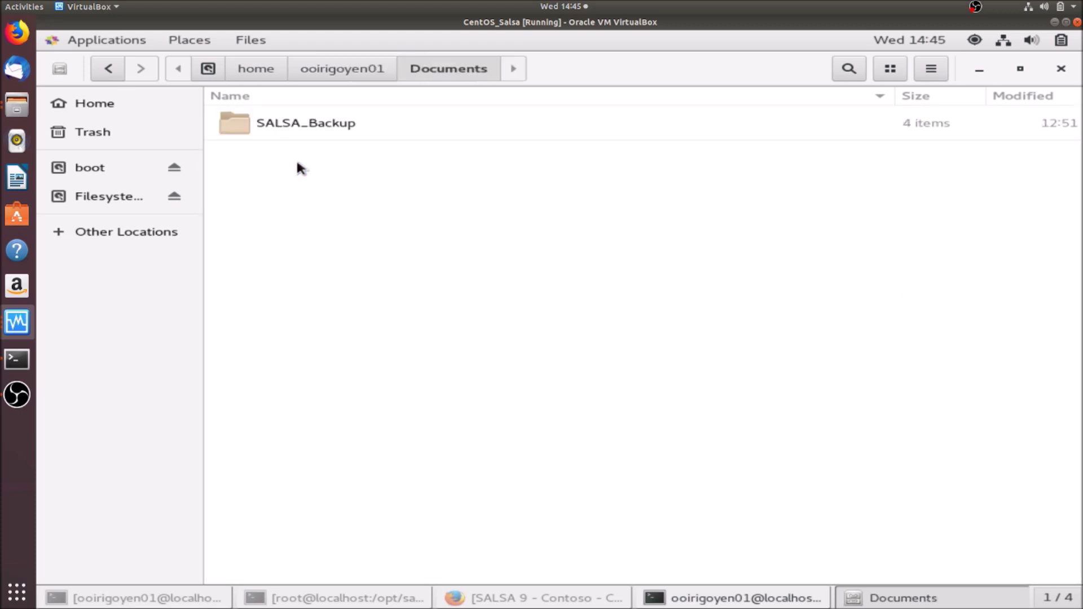
double_click(305, 130)
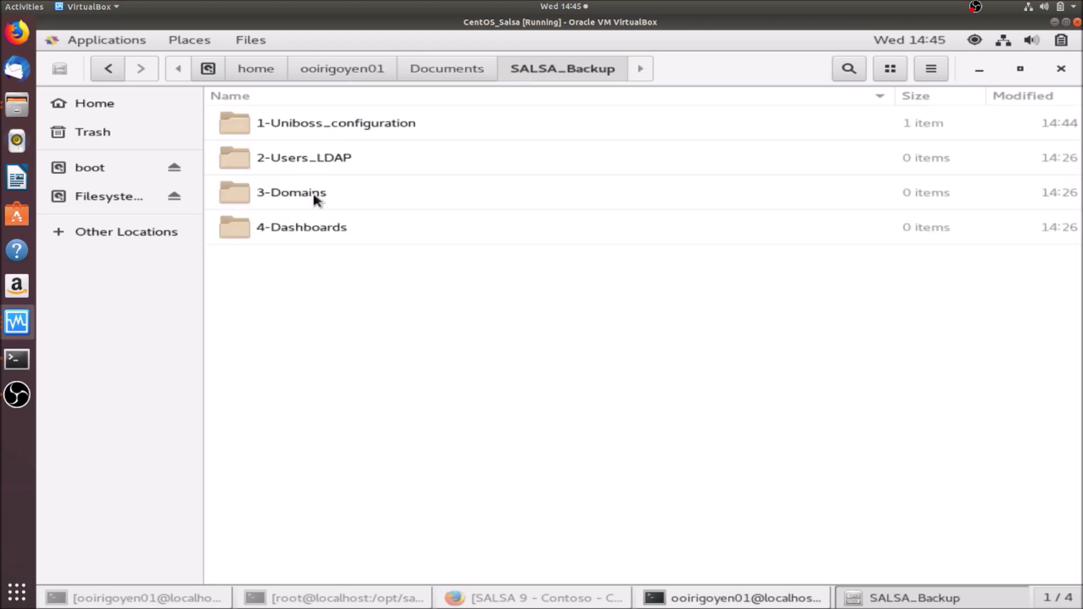
double_click(340, 160)
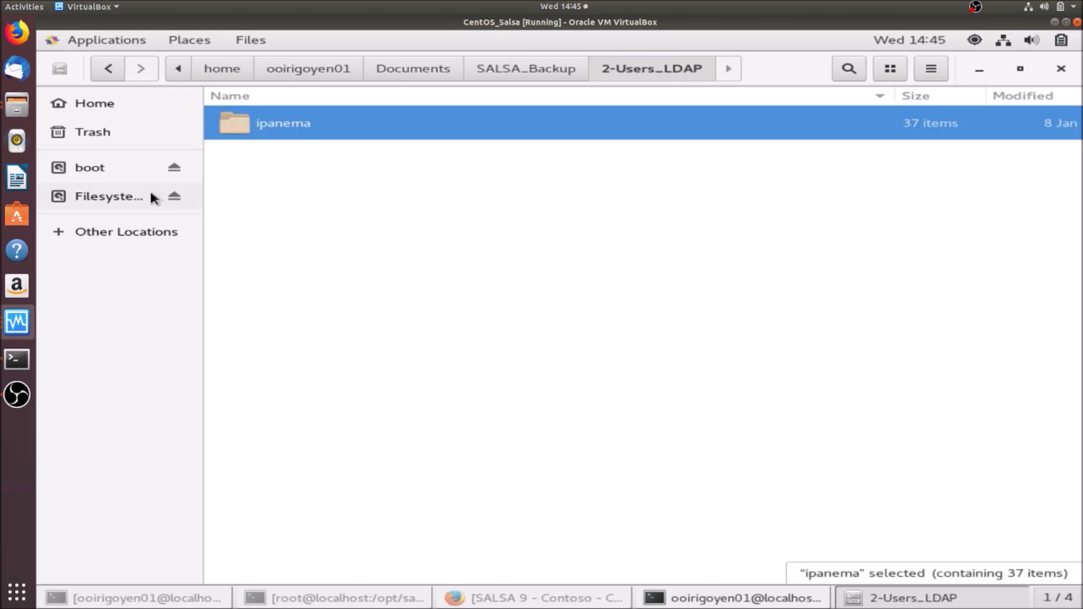
Return to the filesystem root and open the /opt/salsa/ipboss/server/domains folder
click(134, 198)
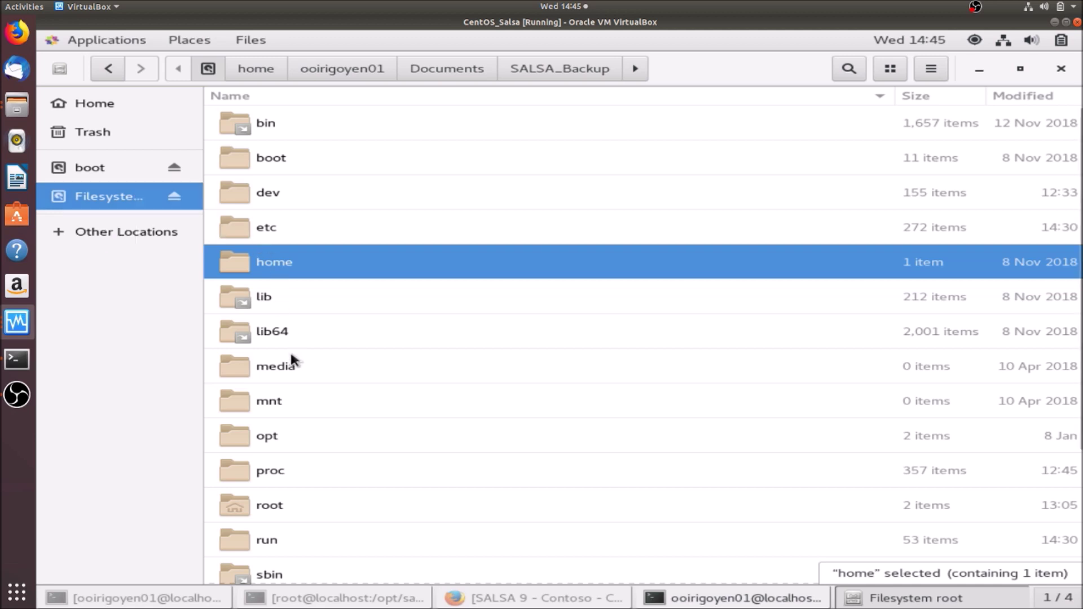
double_click(266, 444)
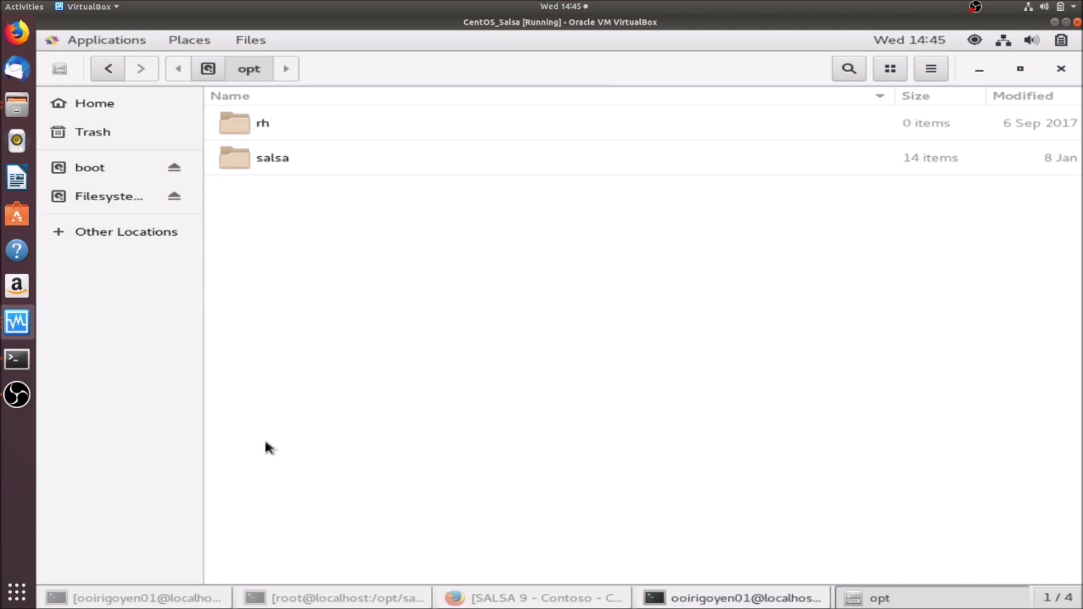
double_click(274, 160)
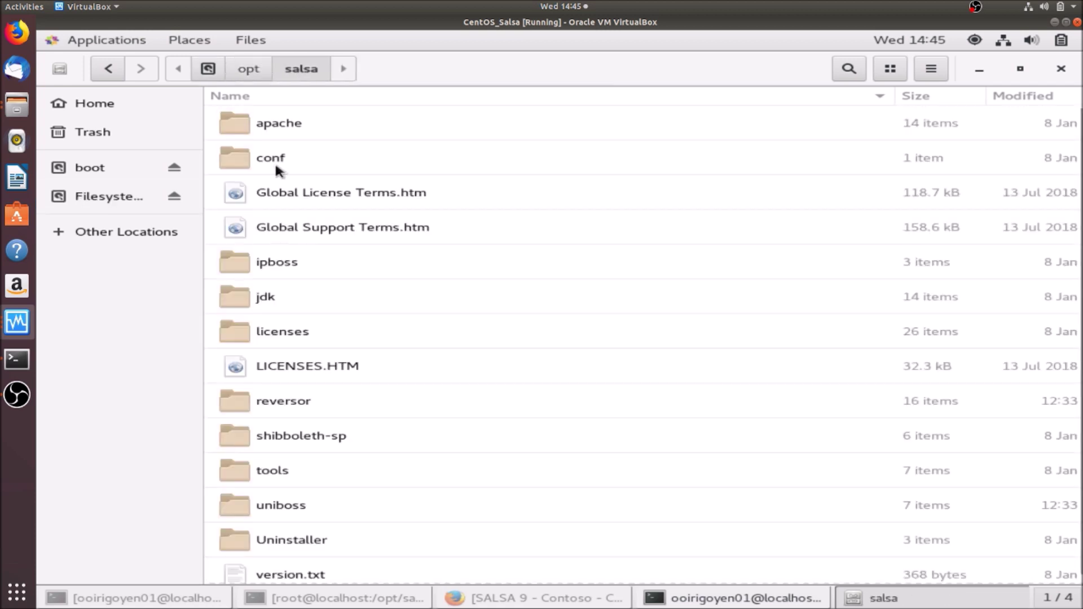
double_click(266, 261)
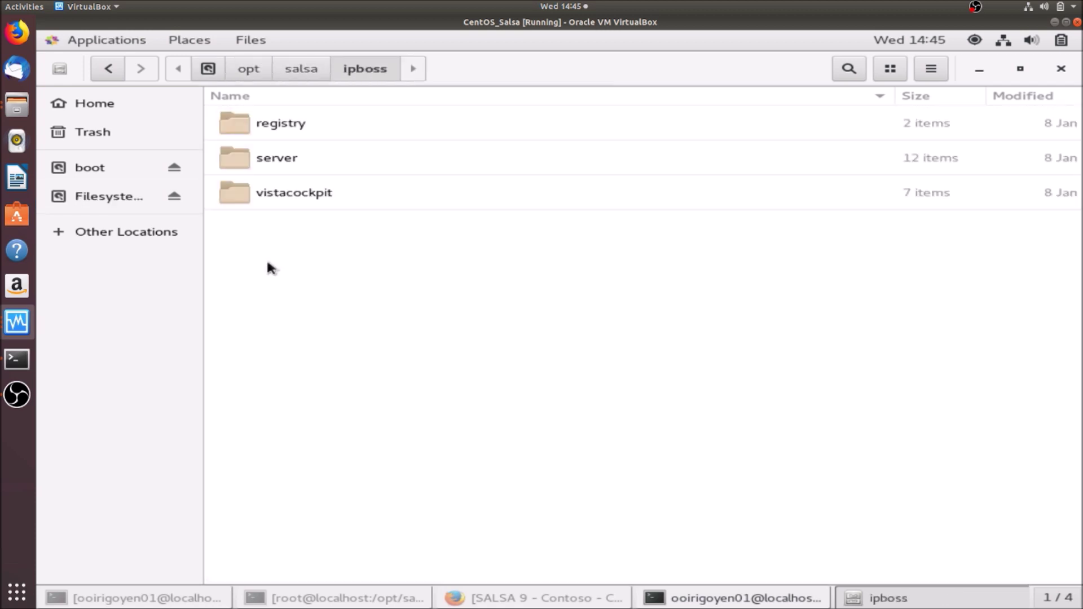
double_click(271, 158)
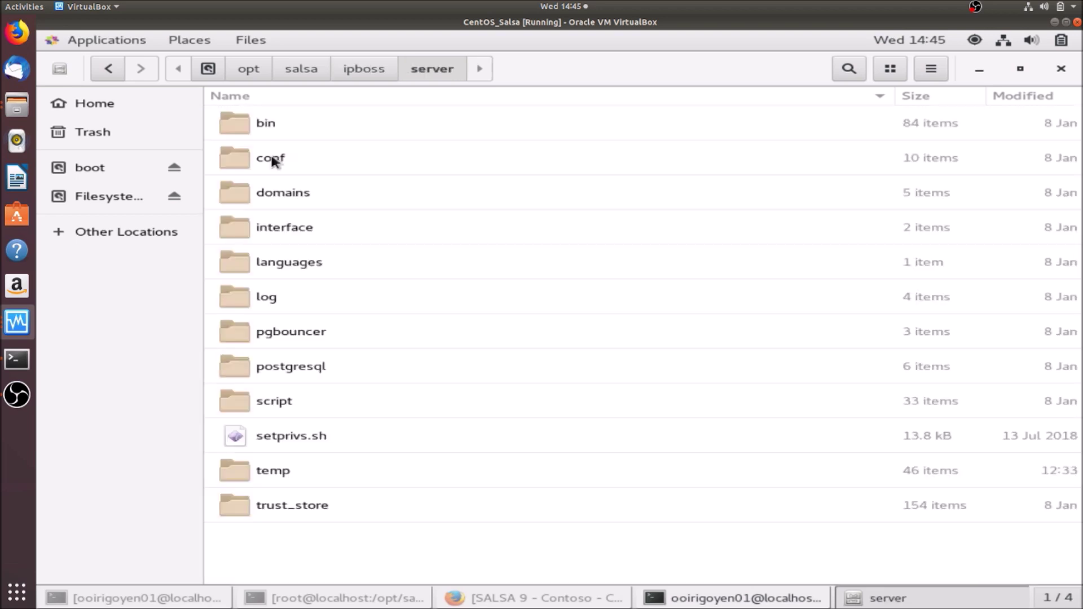
double_click(275, 192)
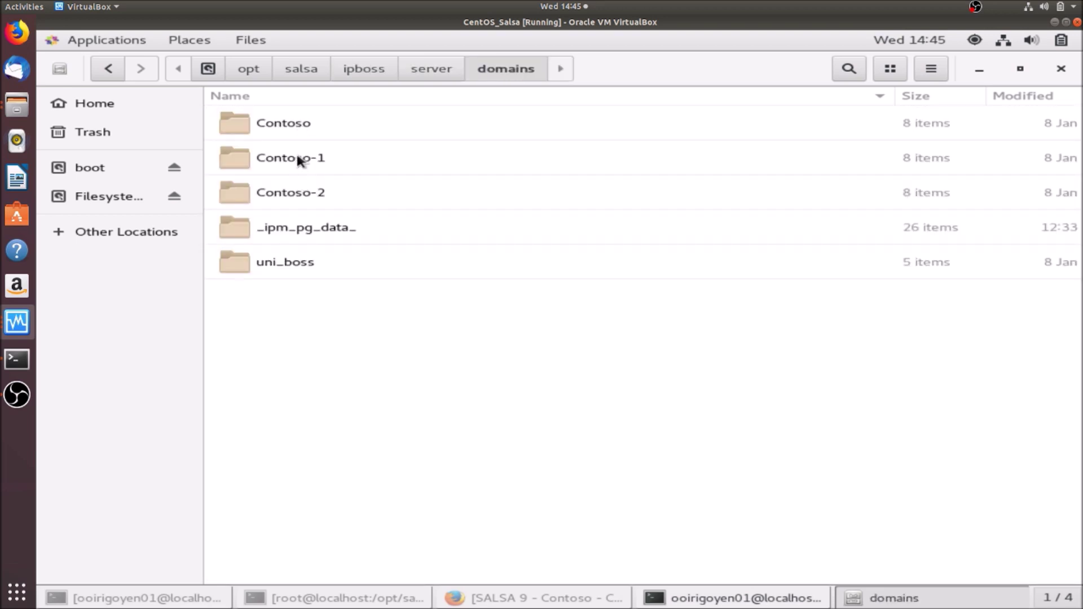
Copy the Contoso, Contoso-1 and Contoso-2 domain folders into the 3-Domains folder of SALSA_Backup, and return to SALSA_Backup
click(297, 127)
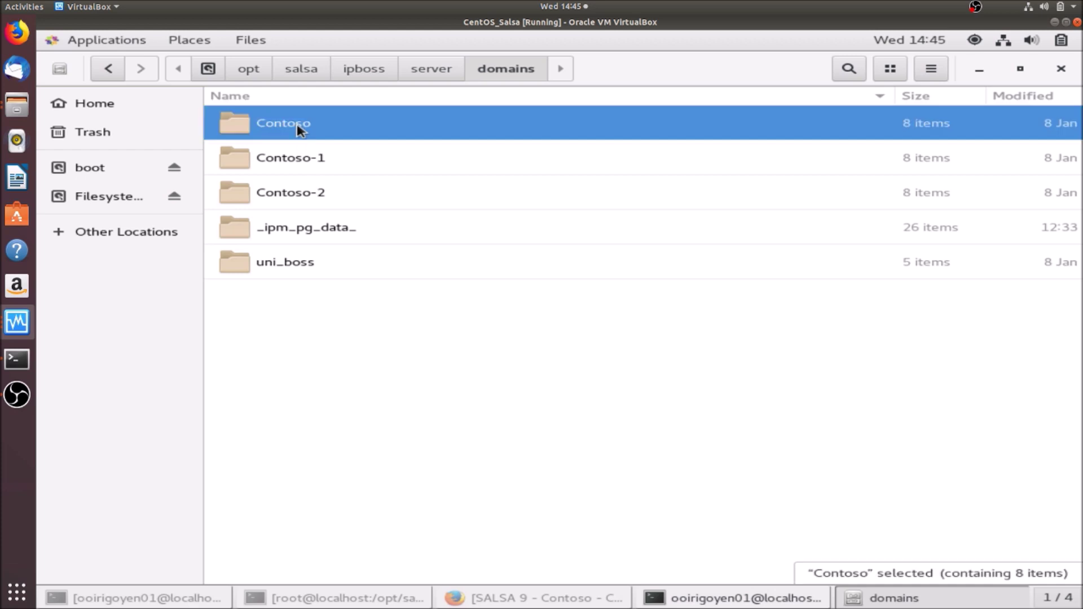
shift+click(291, 188)
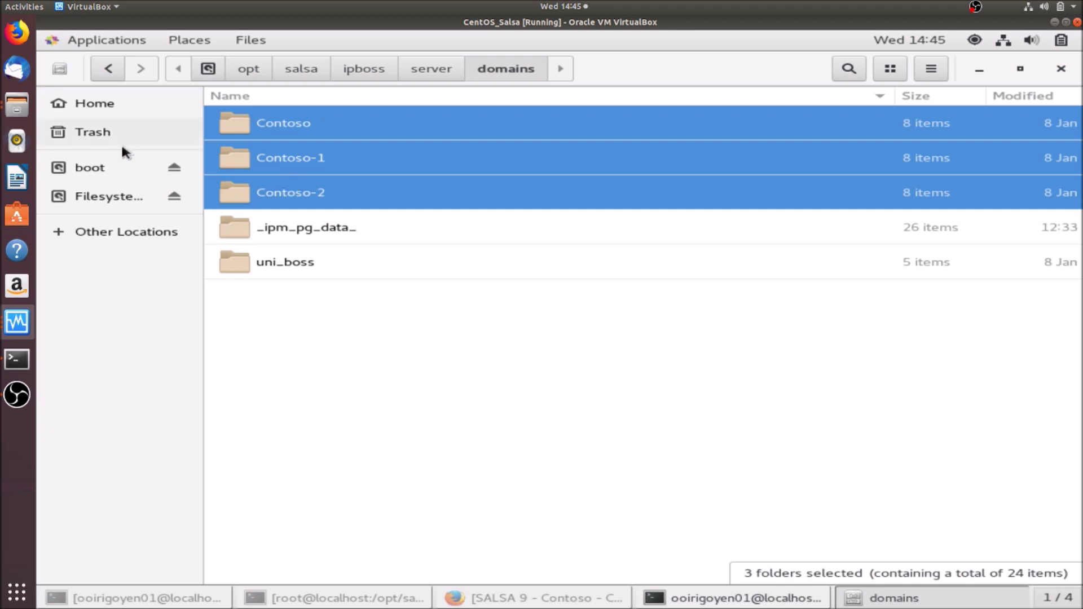
click(113, 196)
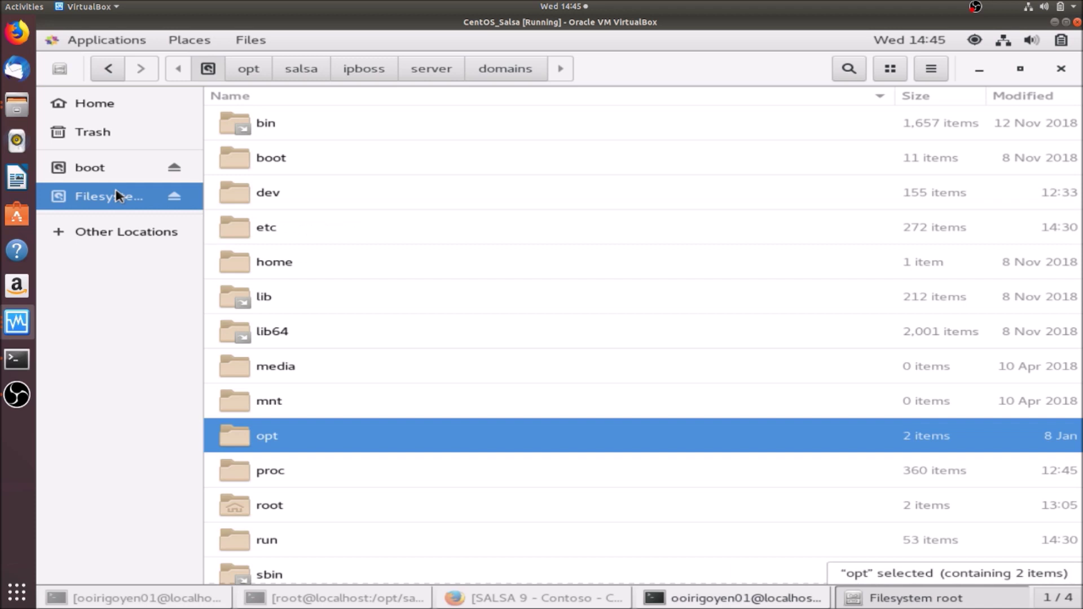
double_click(276, 263)
double_click(324, 127)
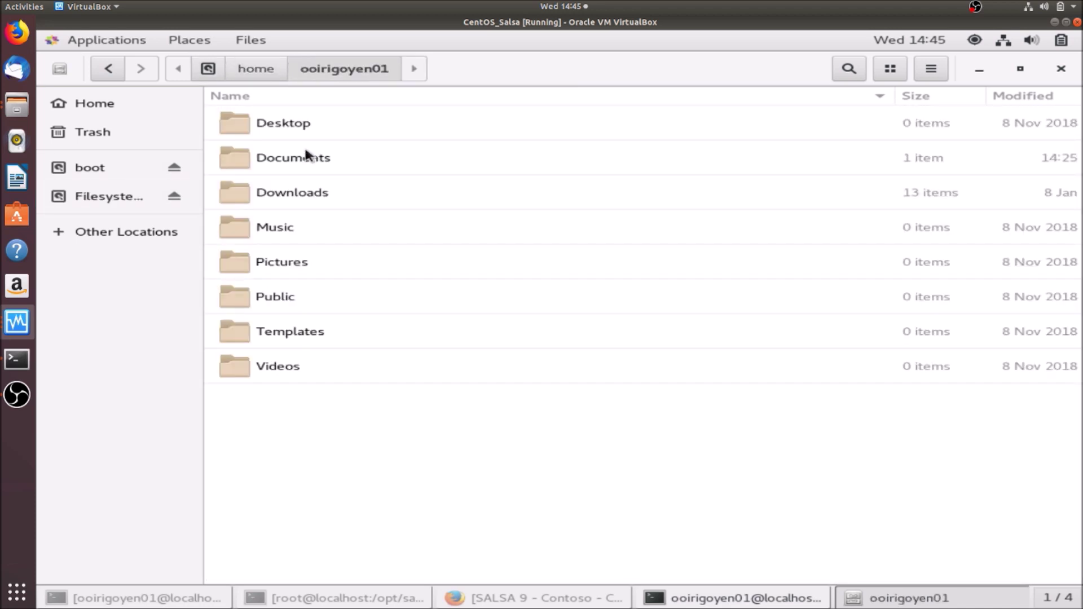
double_click(307, 157)
click(317, 131)
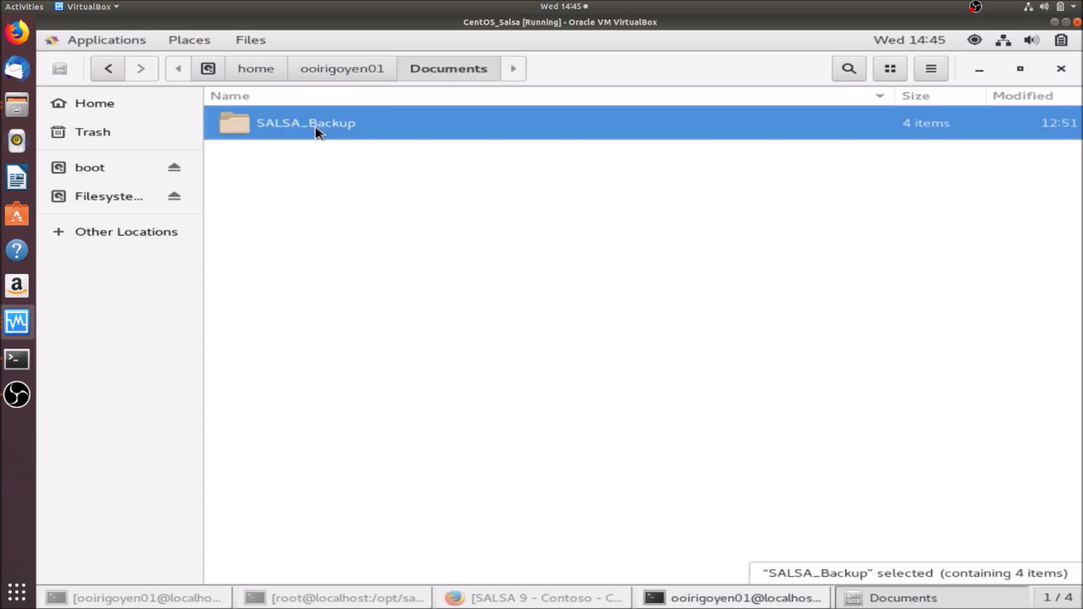
double_click(317, 131)
double_click(303, 190)
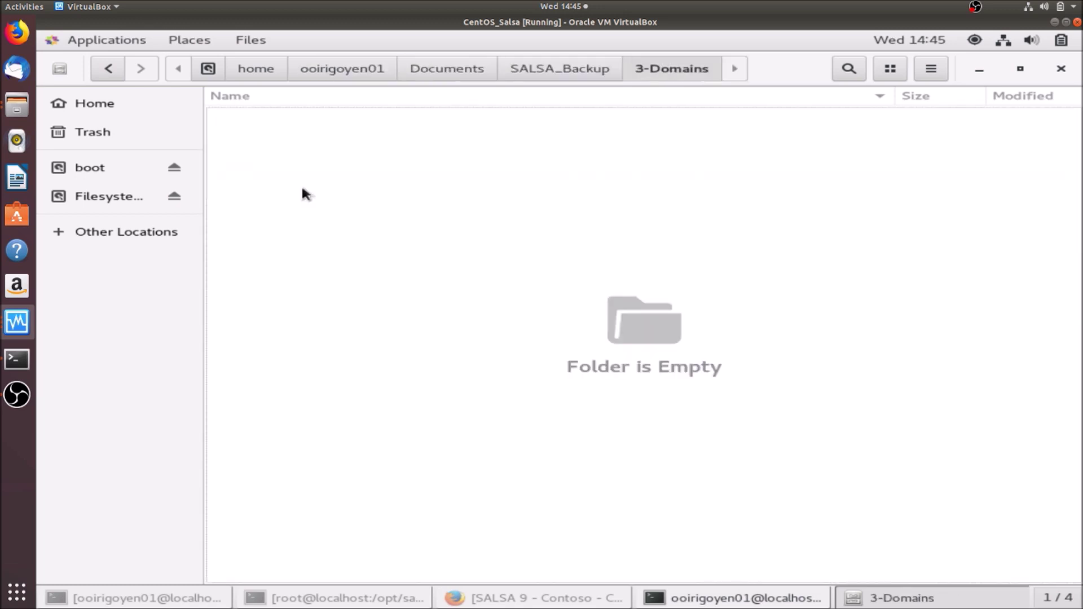
key(ctrl+v)
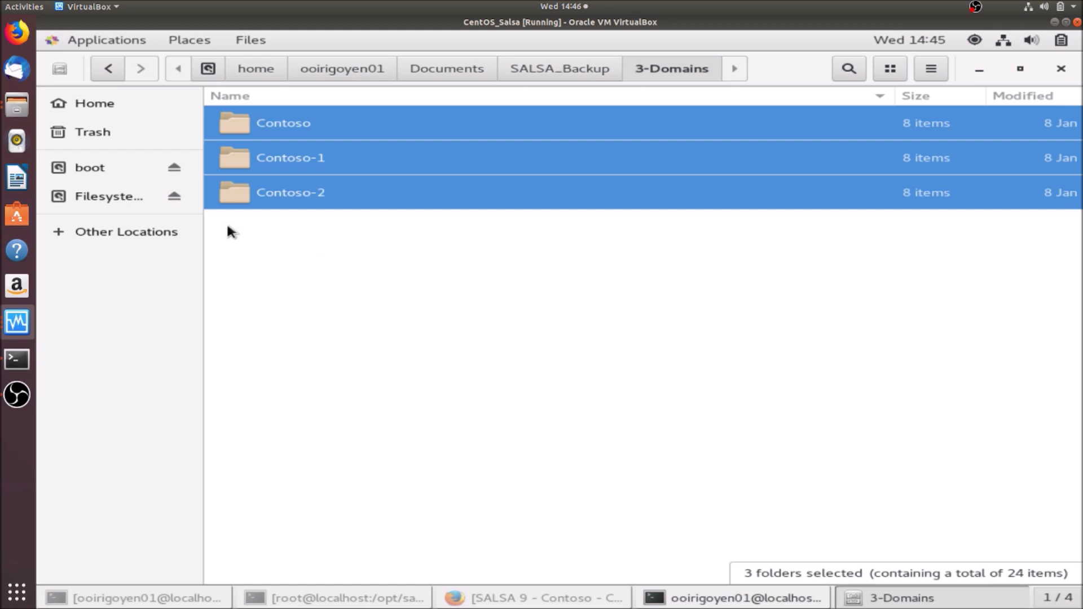
click(515, 70)
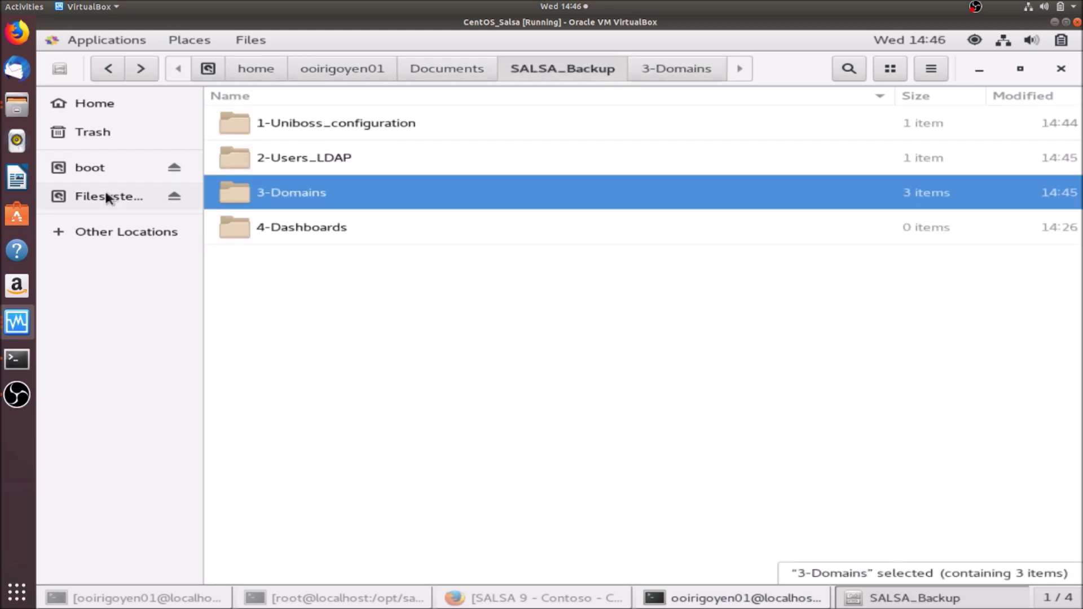
click(106, 194)
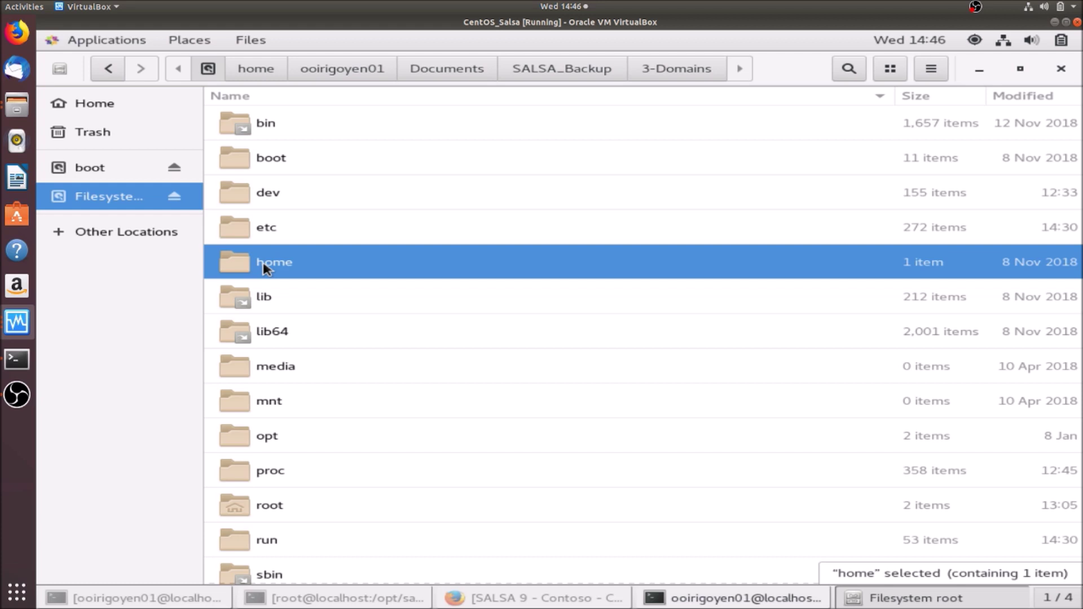
click(731, 603)
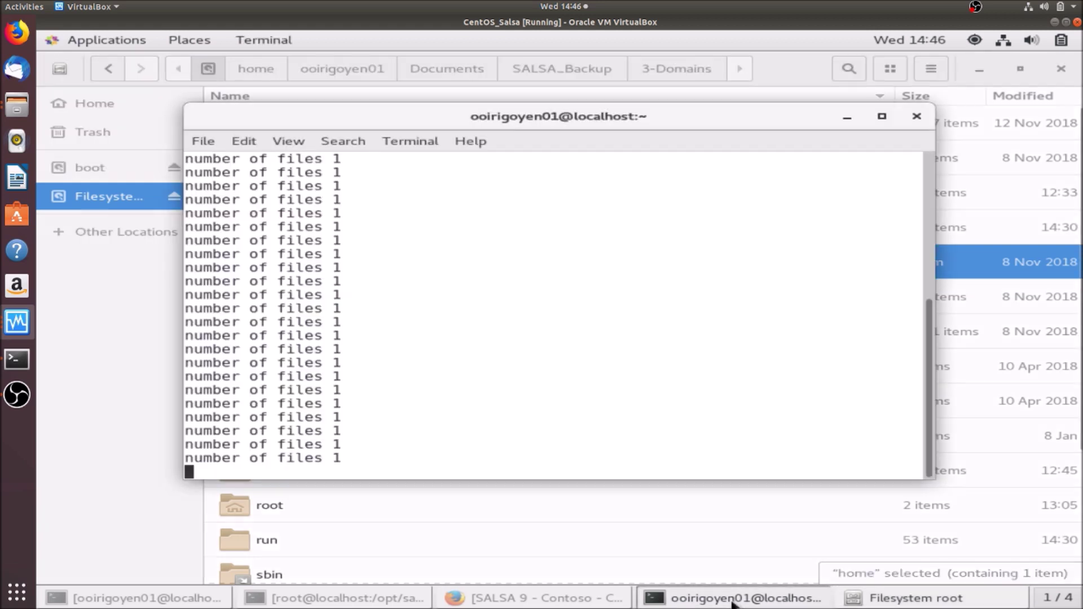
click(688, 603)
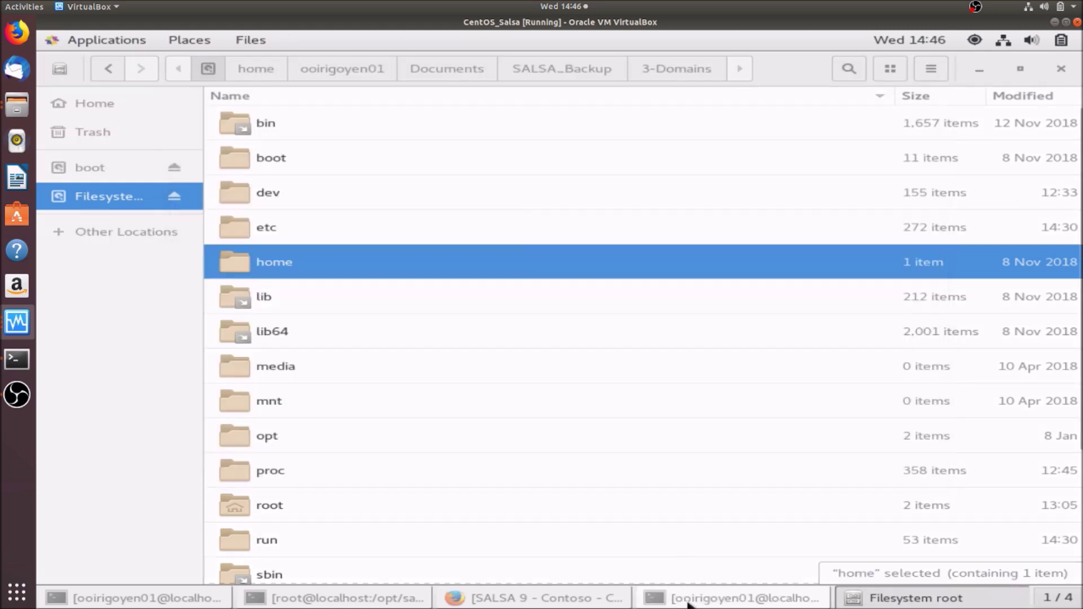
Open a new Terminal window and switch to the root account with "su -", entering the root password
click(140, 46)
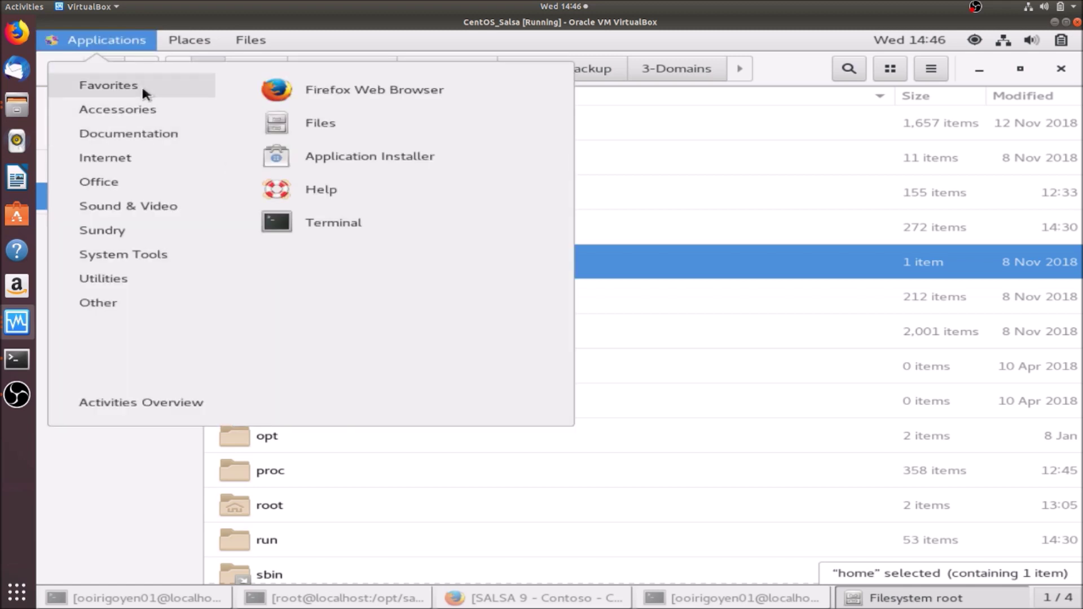
click(319, 221)
text(su)
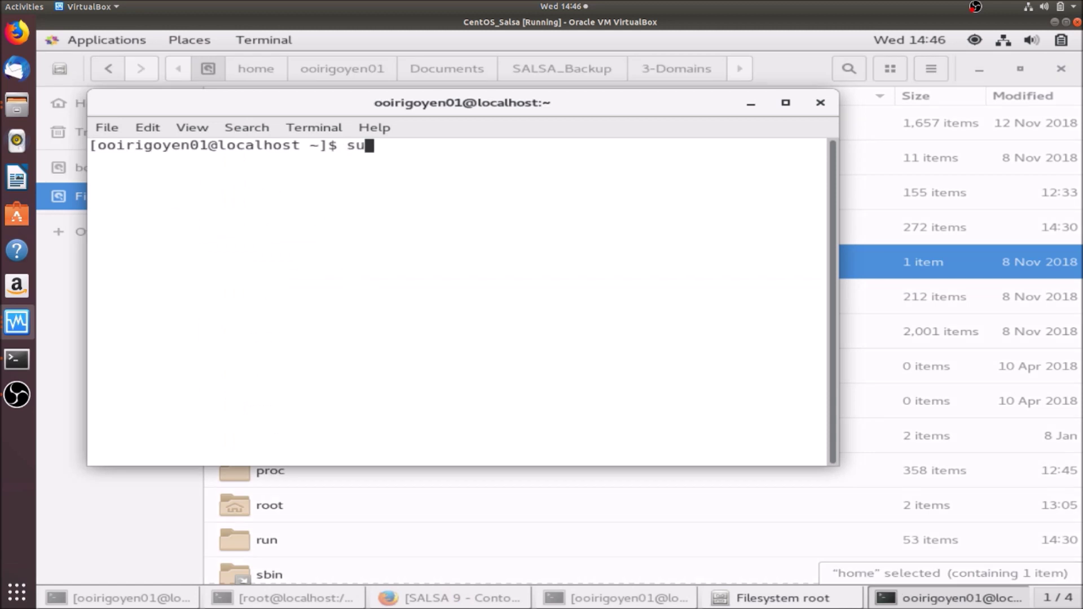
text( -)
key(Return)
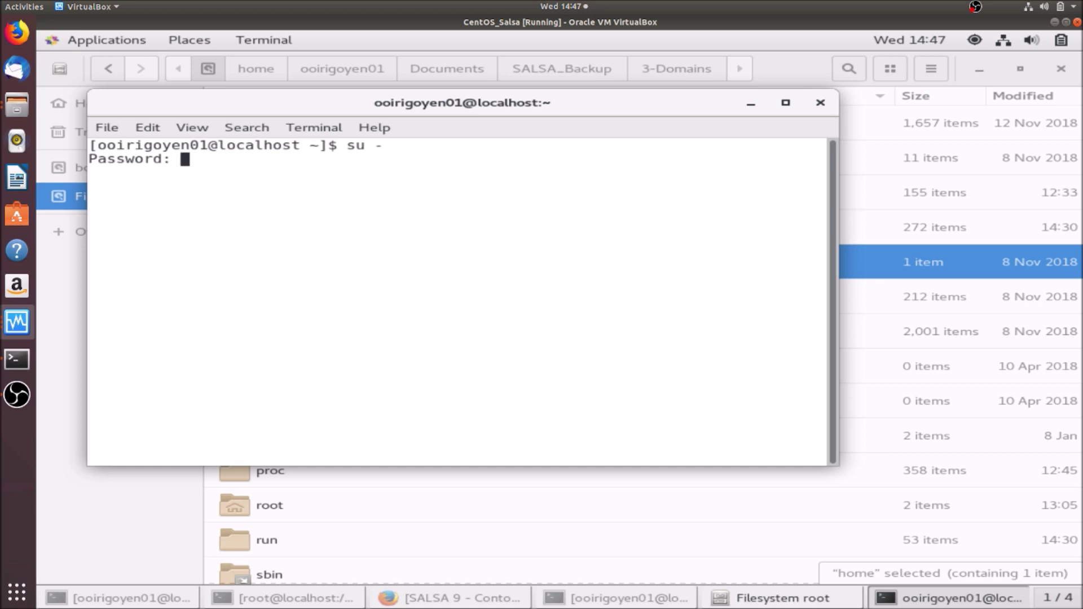
key(Return)
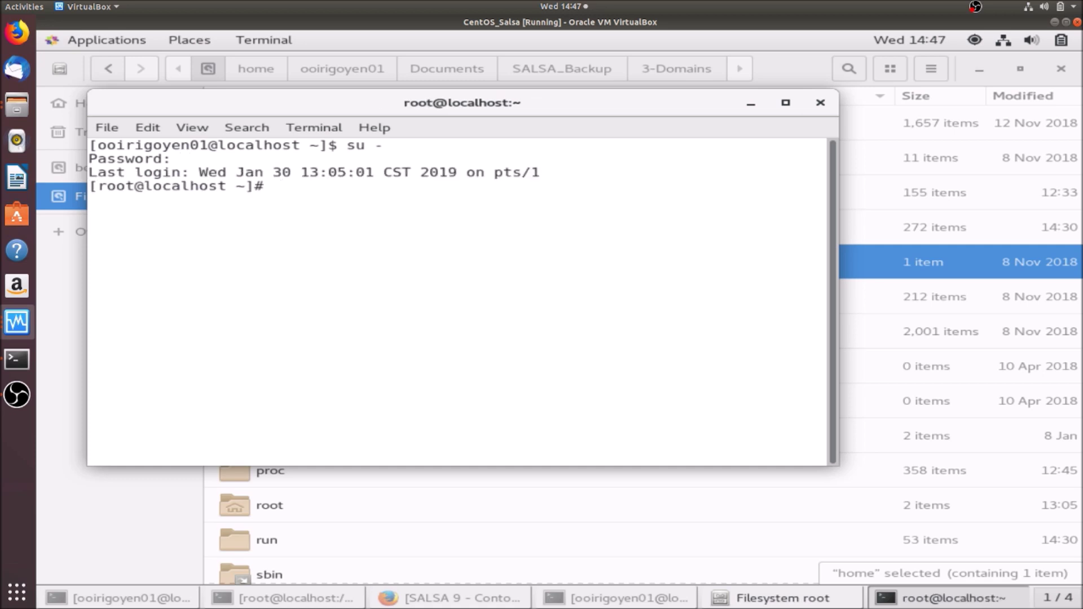
Change the working directory to /opt/salsa/ipboss/server/postgresql/bin/
text(cd /opt/salsa/ip)
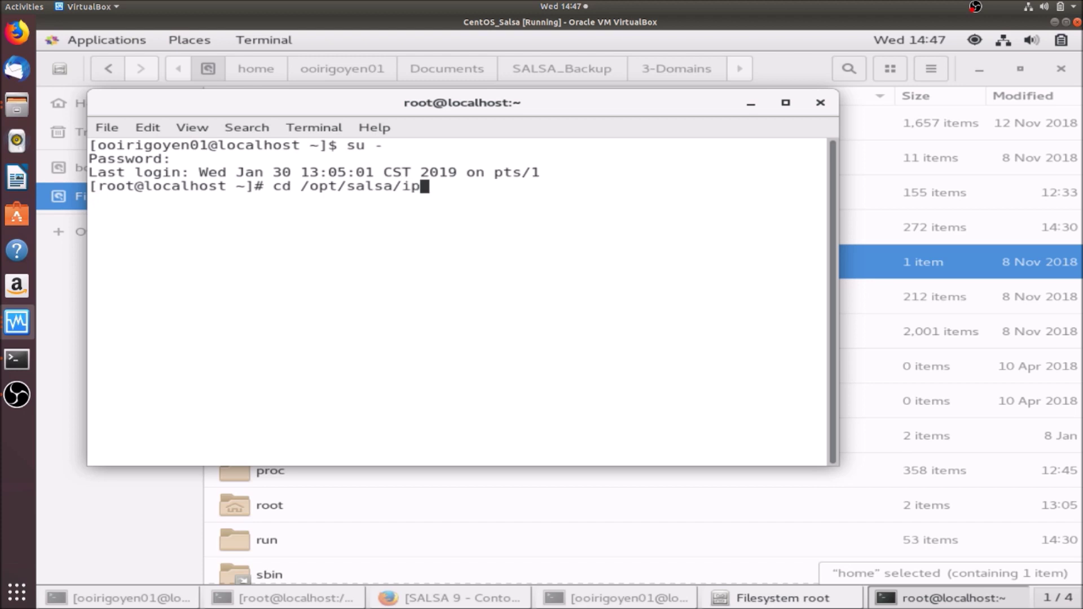
key(Tab)
text(se)
key(Tab)
text(po)
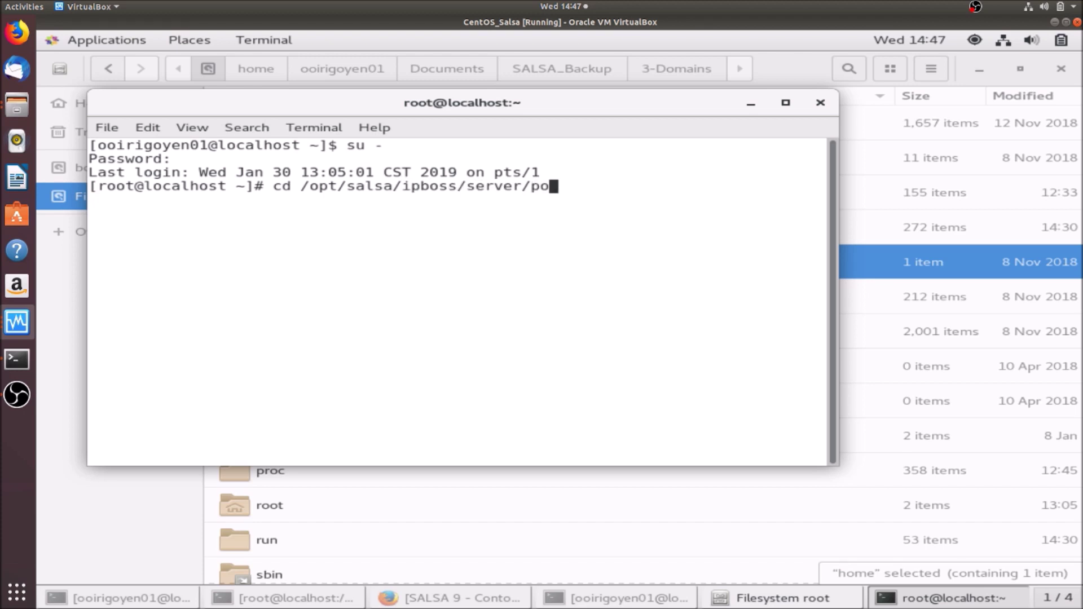
text(st)
key(Tab)
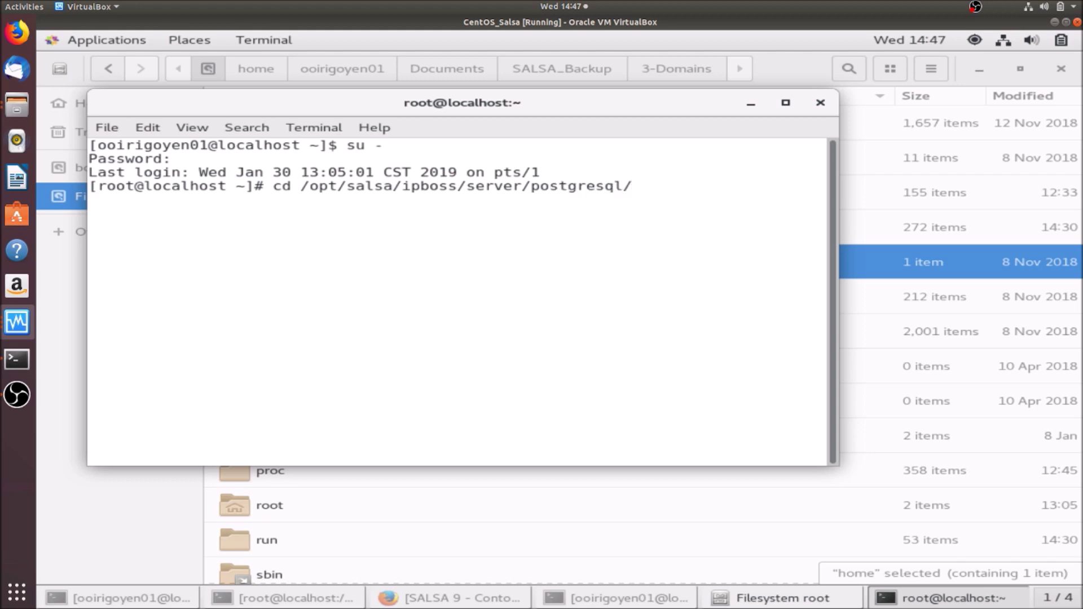
text(bi)
key(Tab)
key(Return)
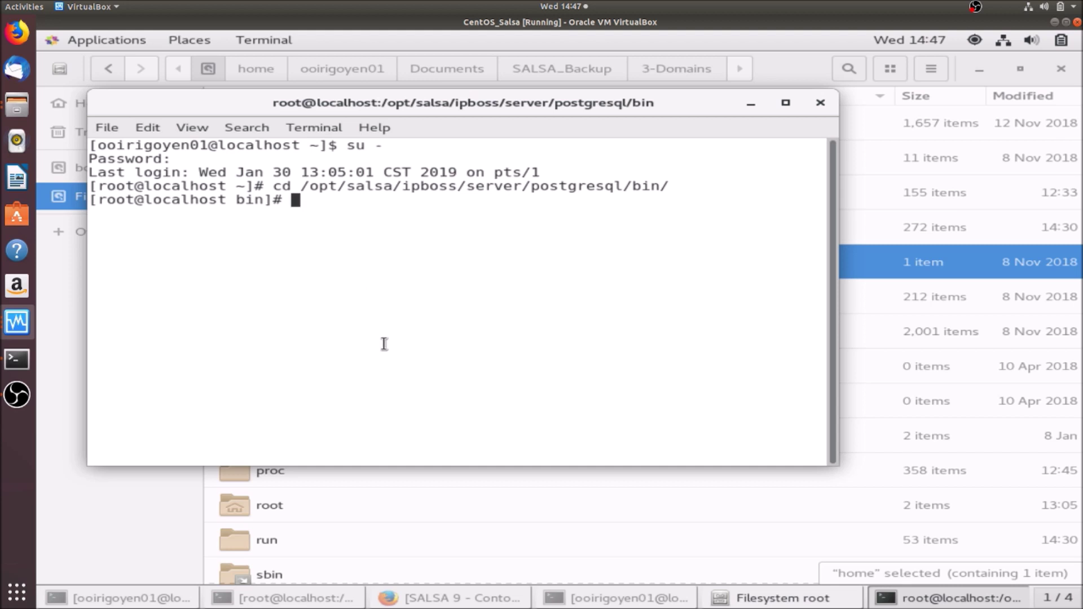
List the contents of the PostgreSQL bin directory with ls and highlight the pg_dump tool
text(sh)
key(BackSpace)
key(BackSpace)
text(ls)
key(Return)
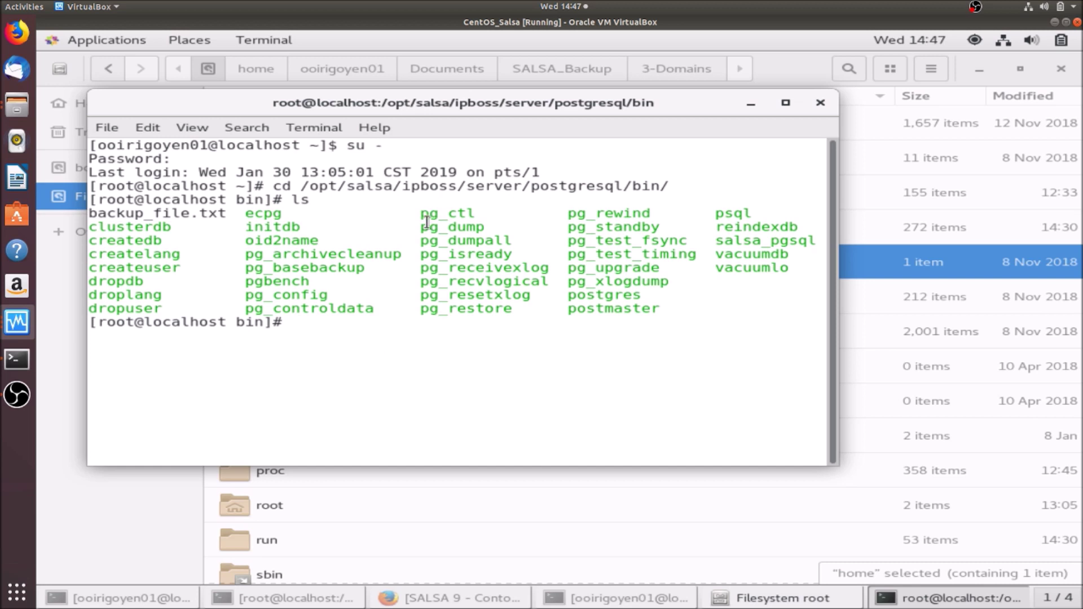
drag(421, 226, 488, 228)
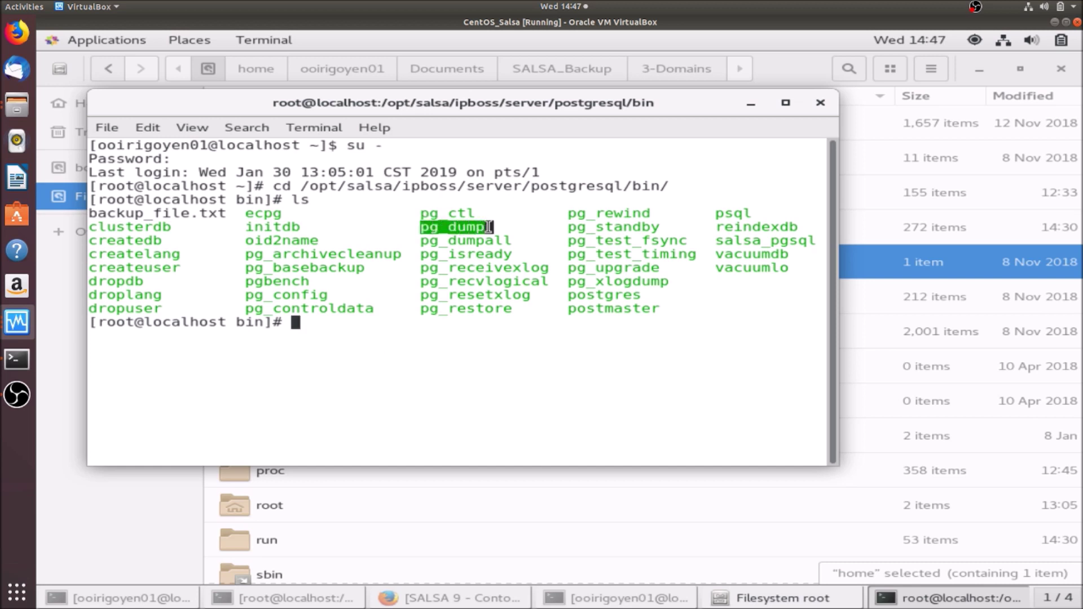
Open failover_Backup_Restore_SALSA_Different_IPs.txt from the Downloads folder of the user's home directory
click(404, 328)
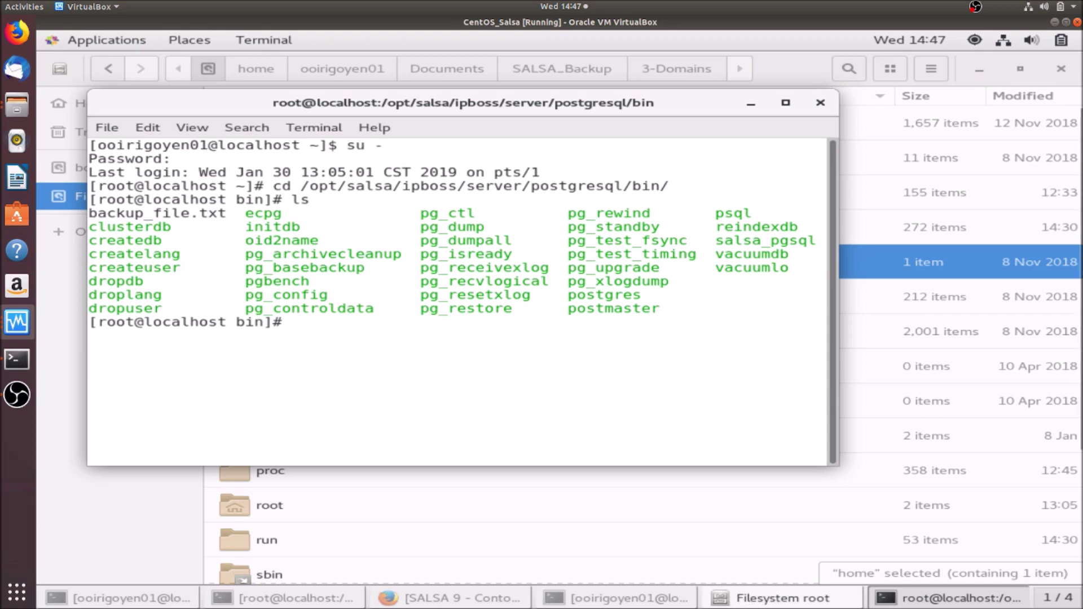
click(750, 602)
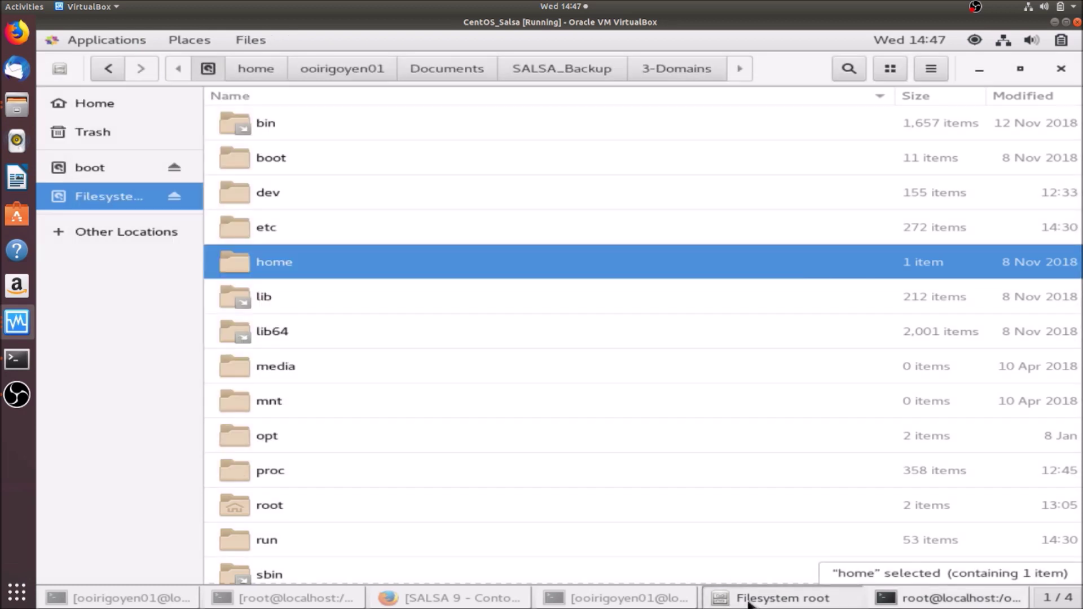
click(124, 192)
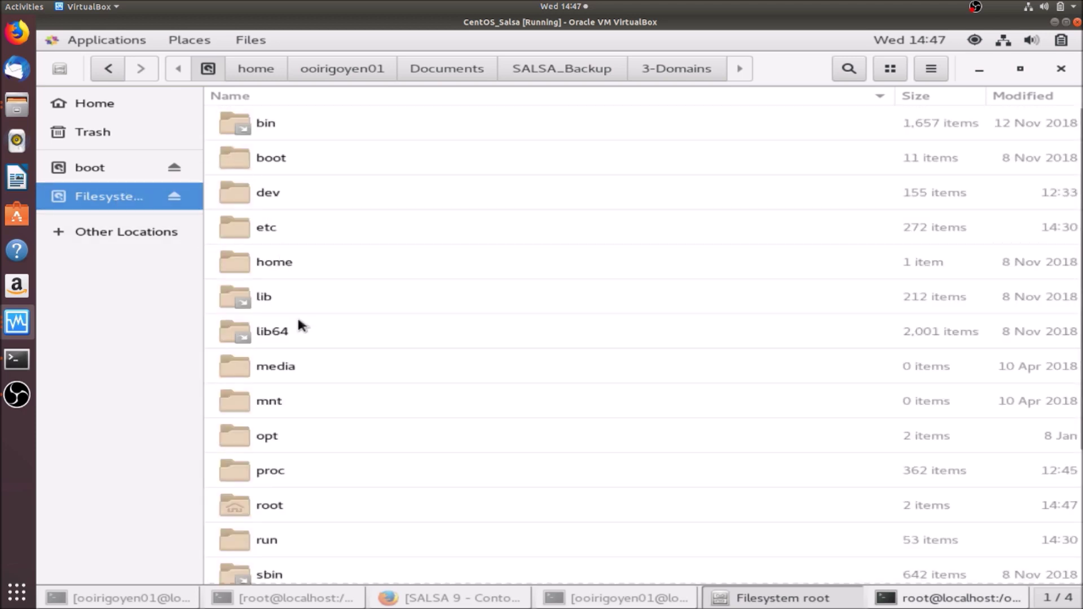
double_click(305, 270)
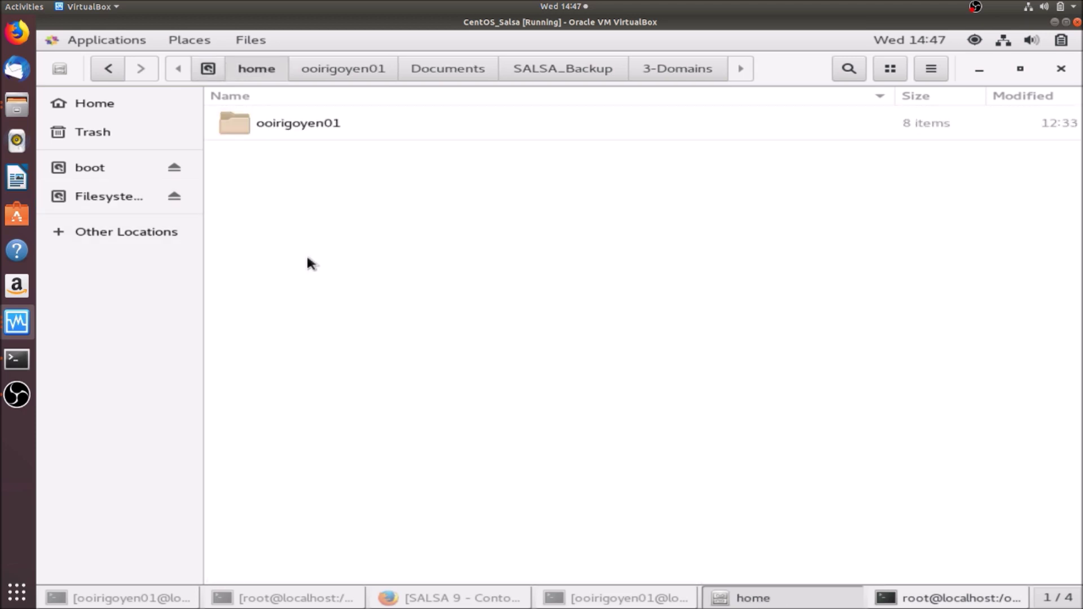
click(319, 119)
double_click(318, 118)
double_click(299, 192)
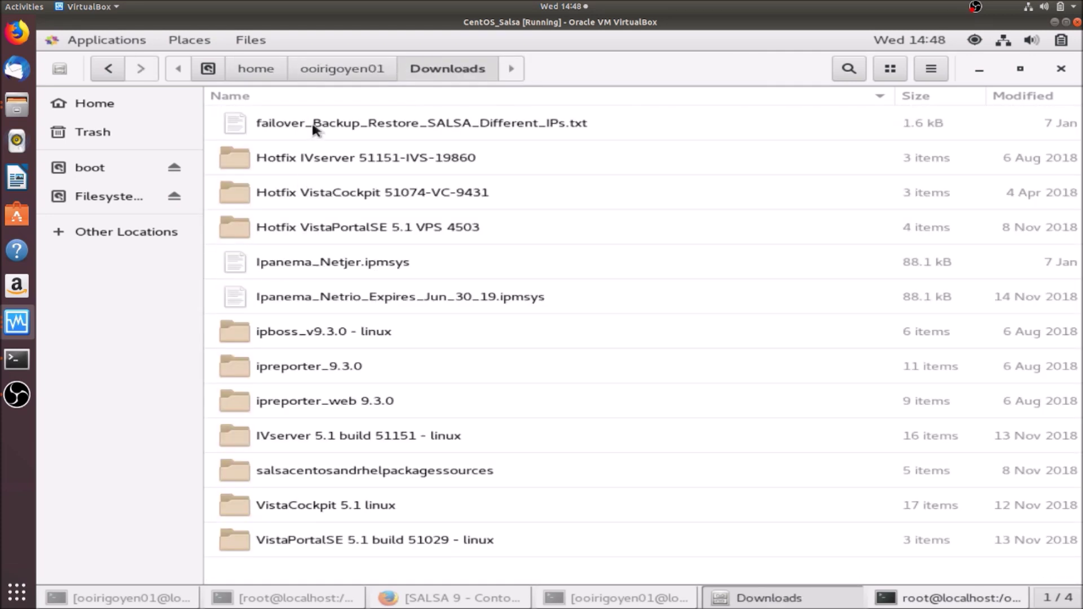
double_click(314, 126)
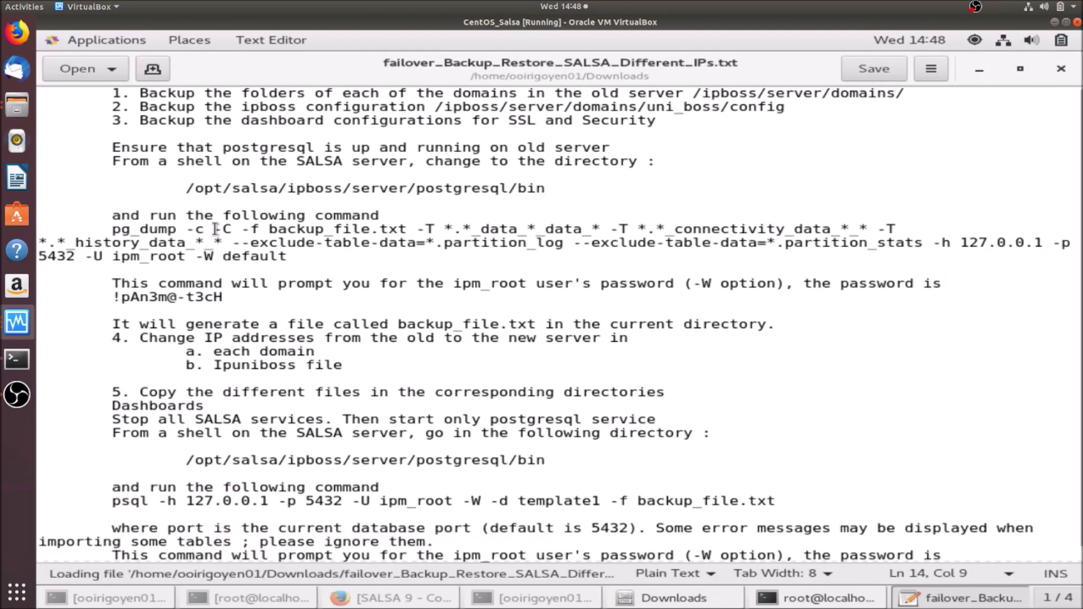
Select and copy the full pg_dump command, from pg_dump through "-W default", in the instructions file
click(115, 228)
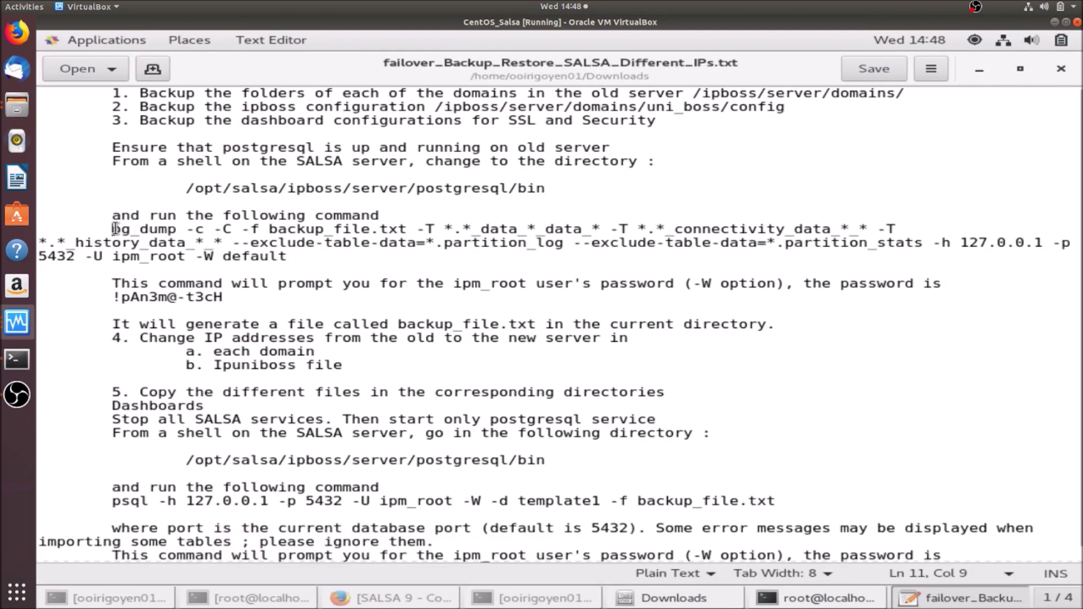
drag(119, 229, 287, 256)
drag(287, 256, 113, 231)
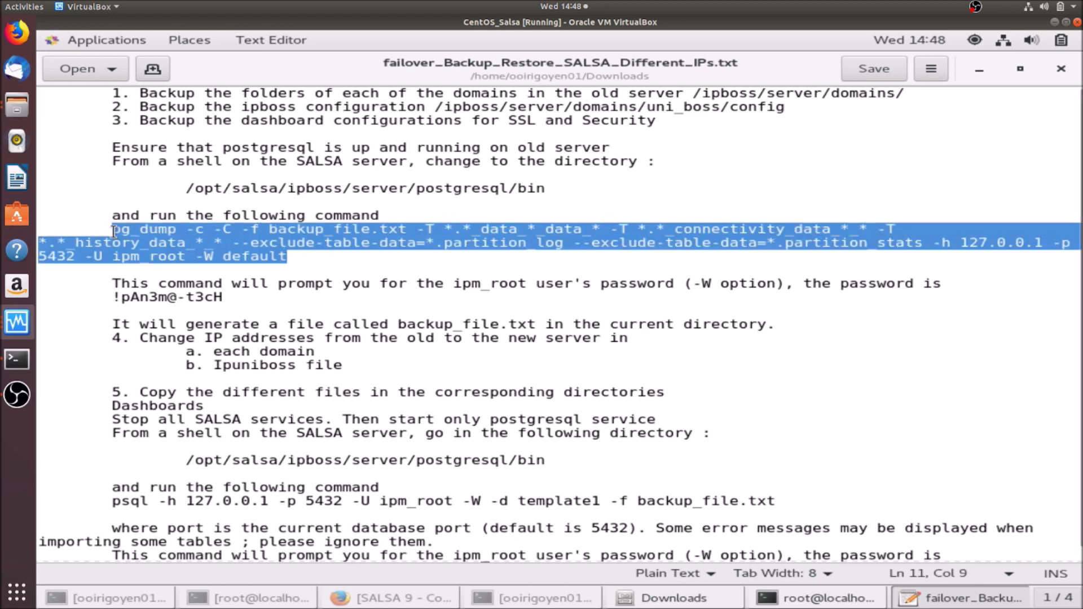
Run the copied command with a "./" prefix in the PostgreSQL bin terminal to dump the default database to backup_file.txt as ipm_root
key(alt+Tab)
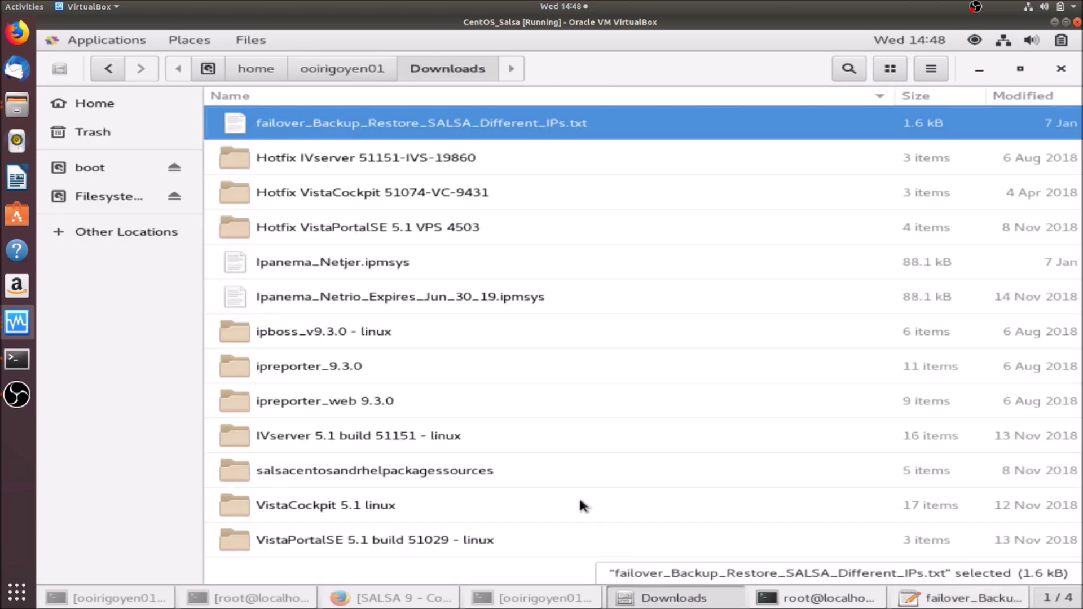
click(815, 598)
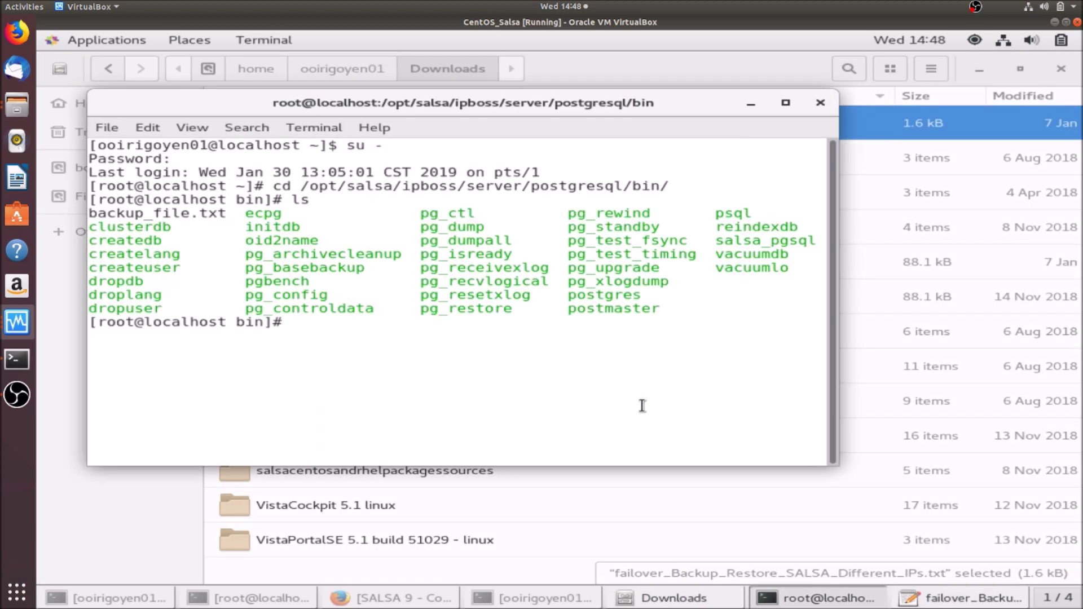
text(./)
right_click(559, 363)
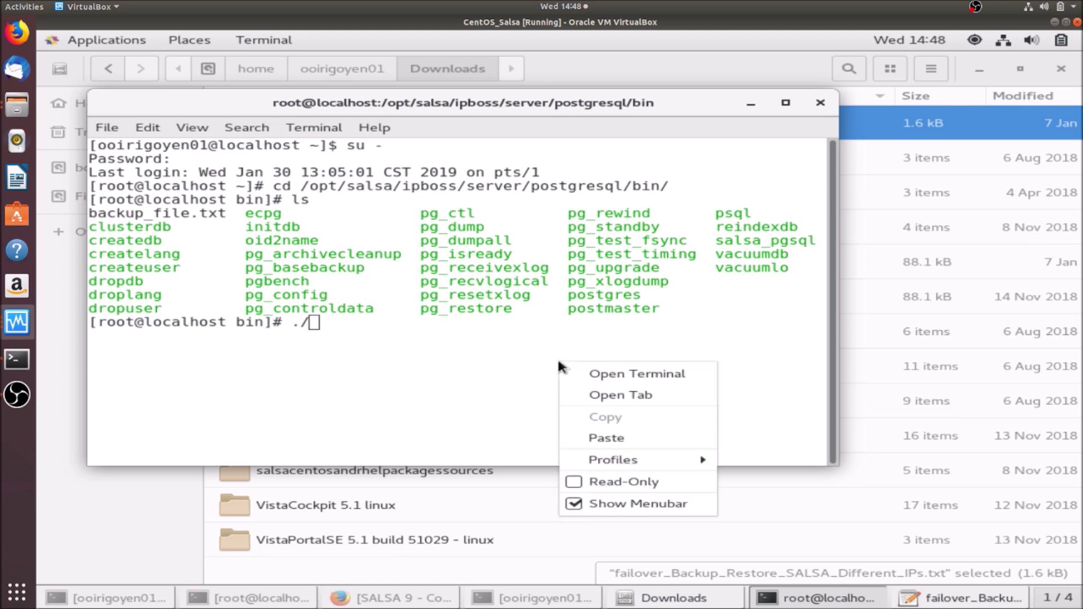
click(615, 433)
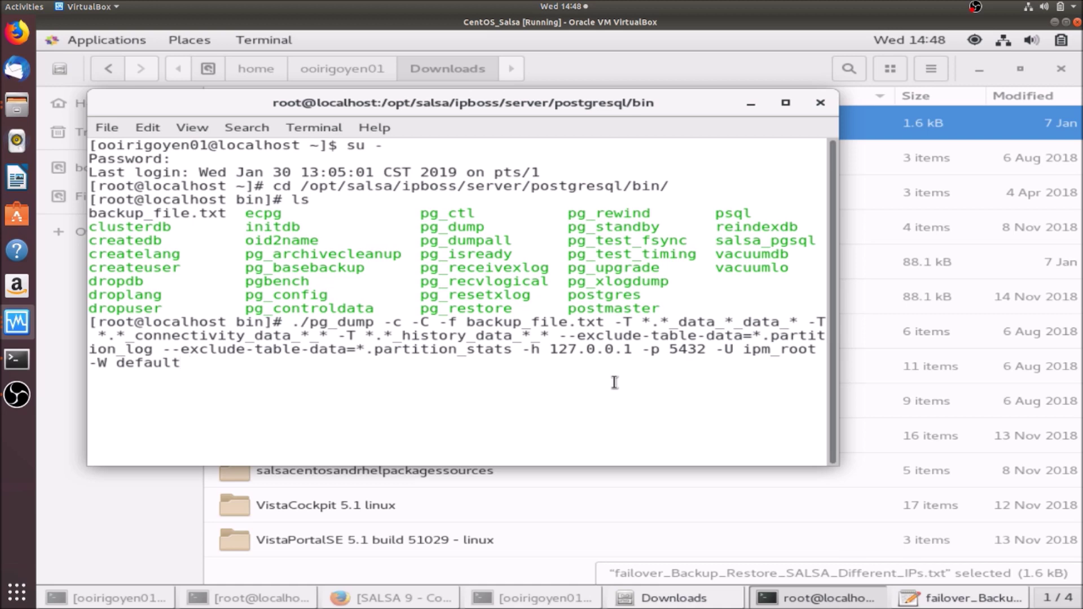
key(Return)
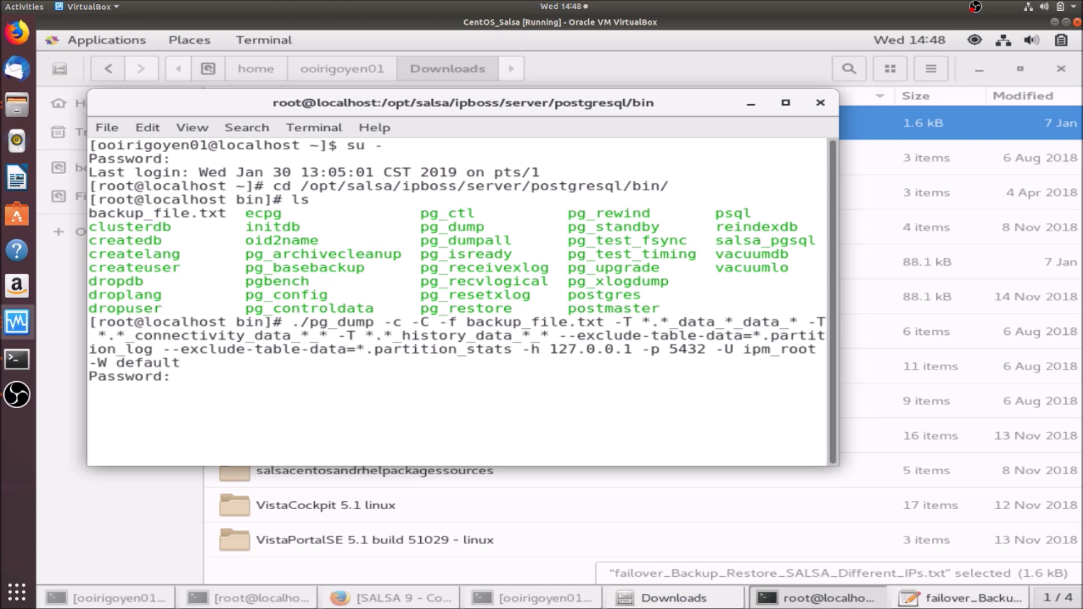
Copy the ipm_root password from the instructions file and submit it at the pg_dump password prompt
key(alt+Tab)
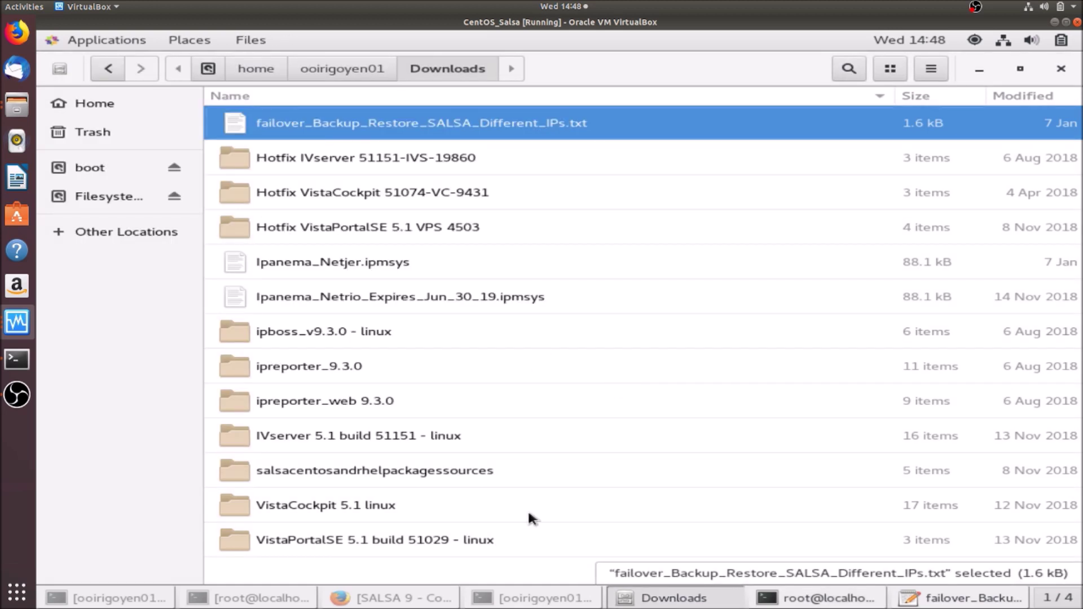
click(904, 592)
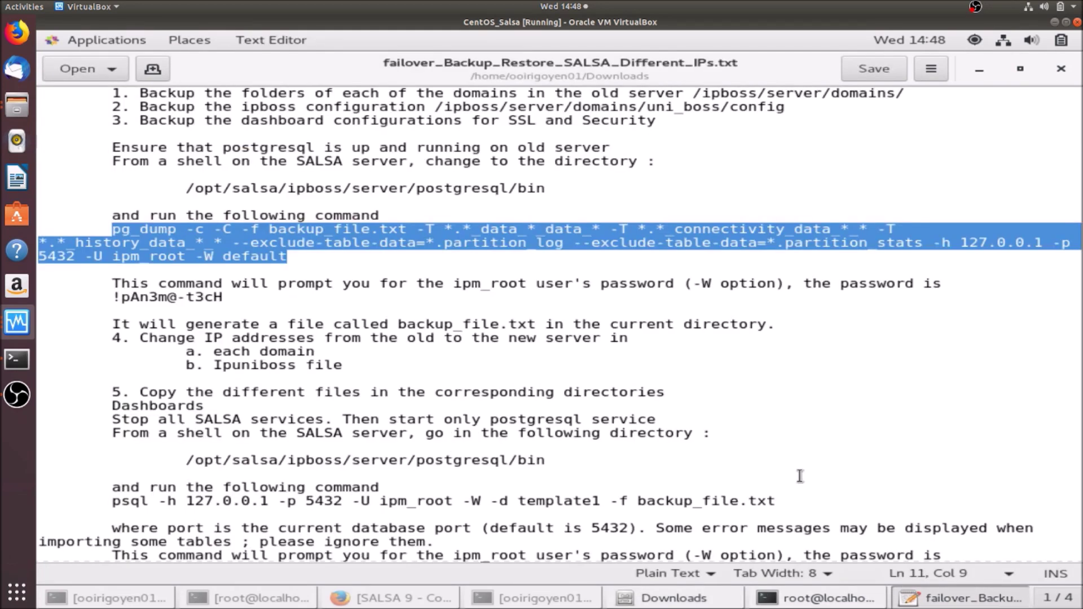
click(224, 297)
drag(222, 297, 115, 297)
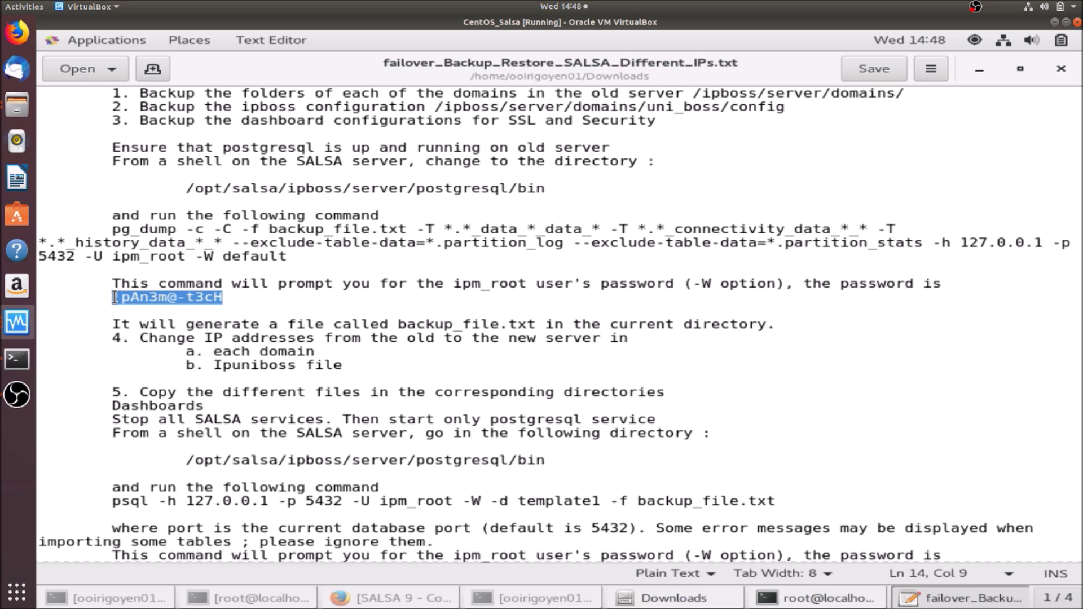
key(alt+Tab)
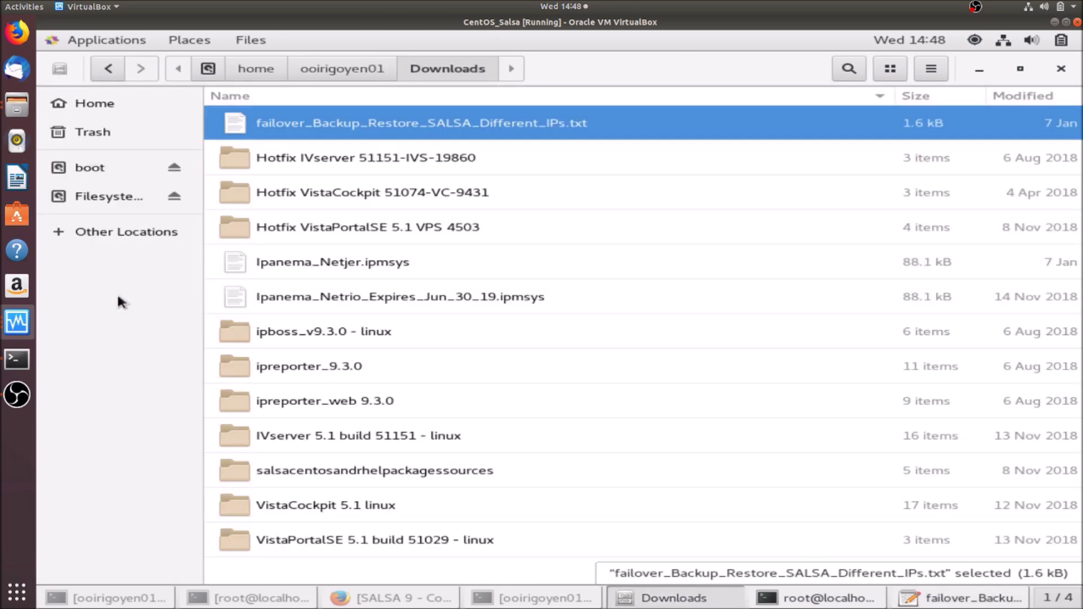
key(alt+Tab)
key(alt+Tab)
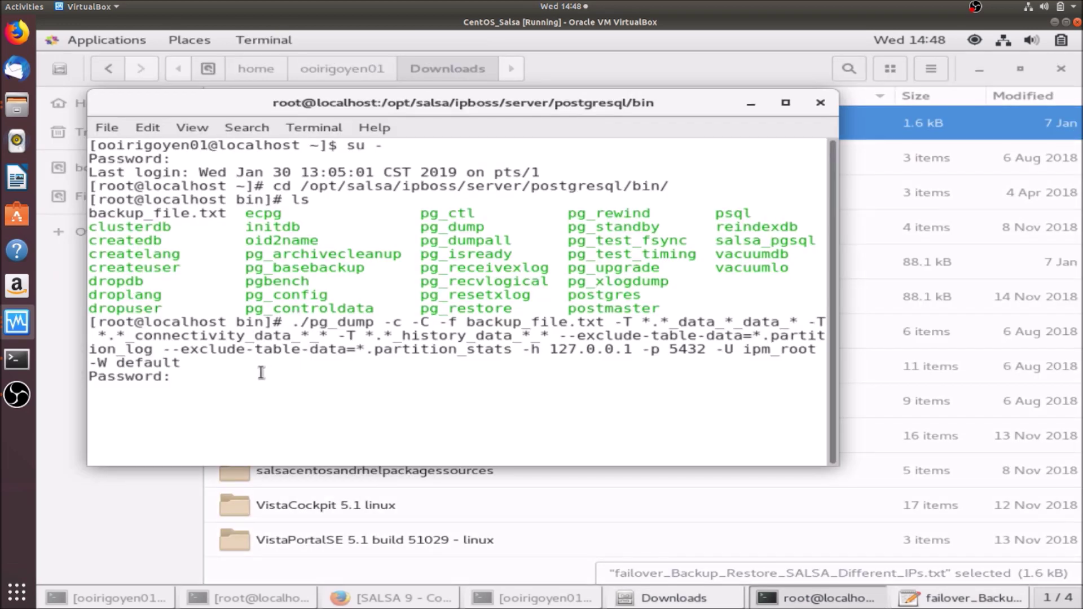
right_click(261, 372)
click(304, 449)
key(Return)
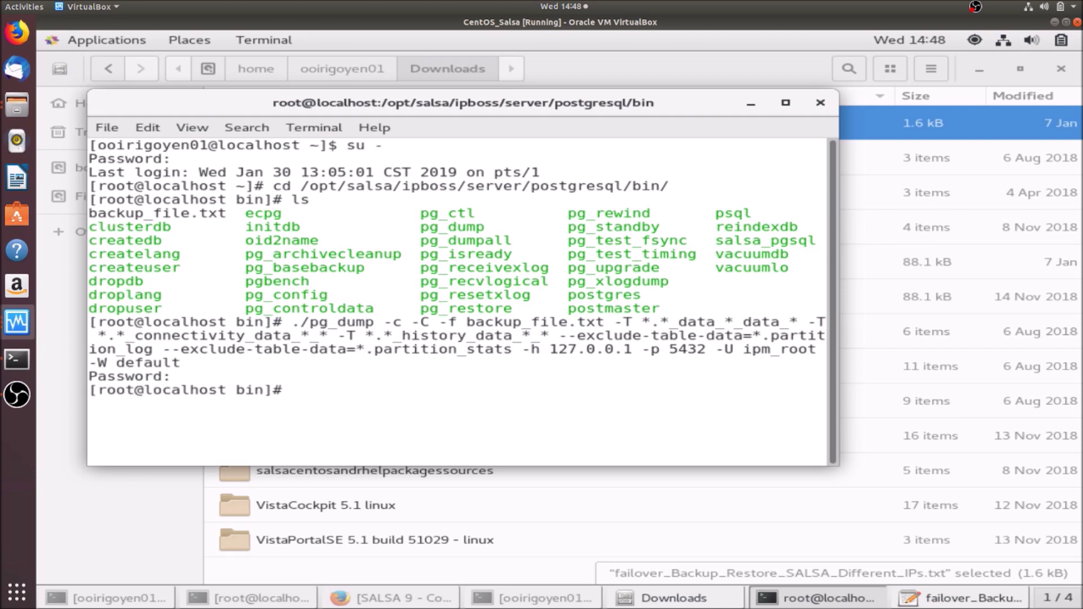
List the PostgreSQL bin directory in long format with "ls -l" and highlight the backup_file.txt details to check its date
text(ls)
text(-l)
key(Return)
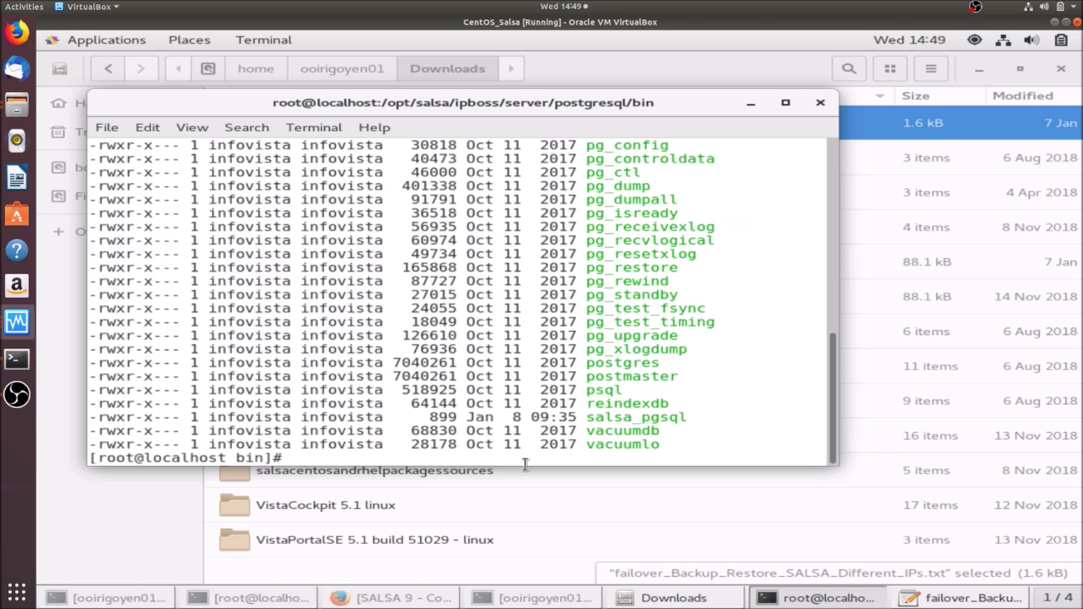
drag(832, 386, 830, 287)
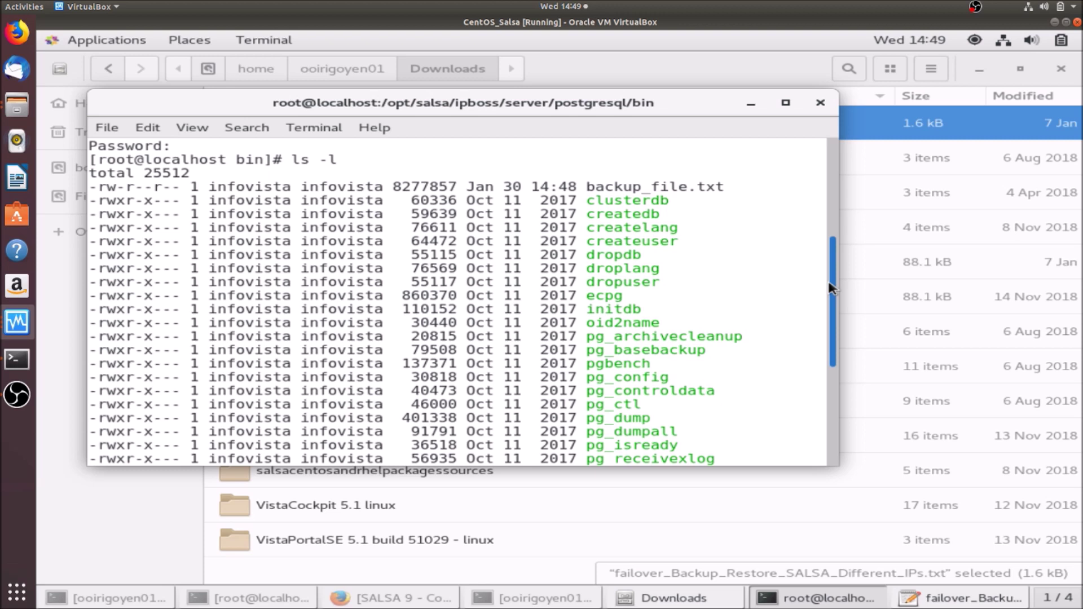
drag(829, 288, 830, 288)
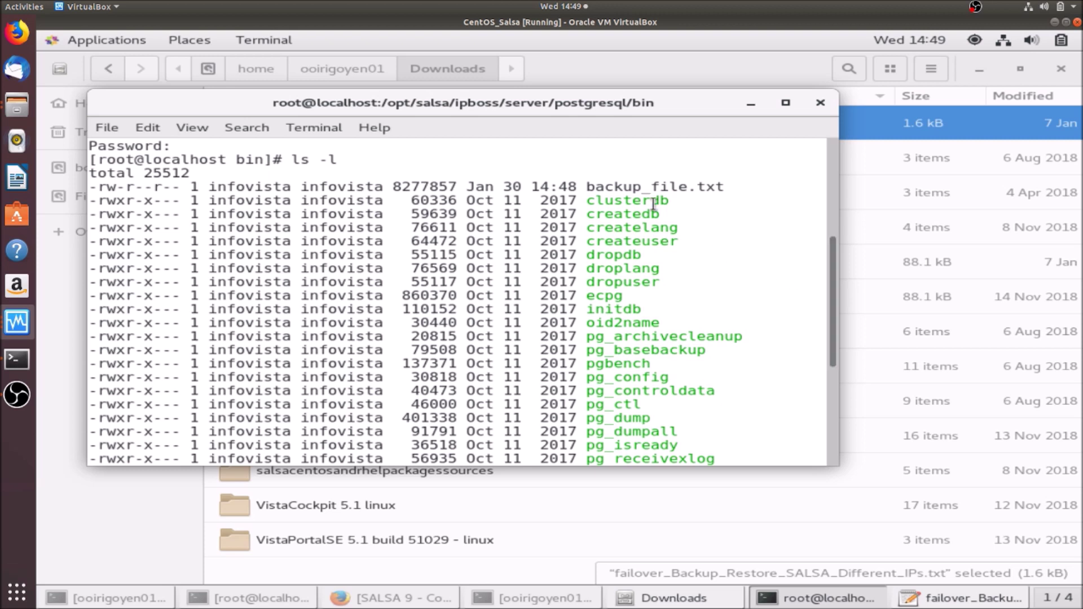
drag(579, 189, 531, 179)
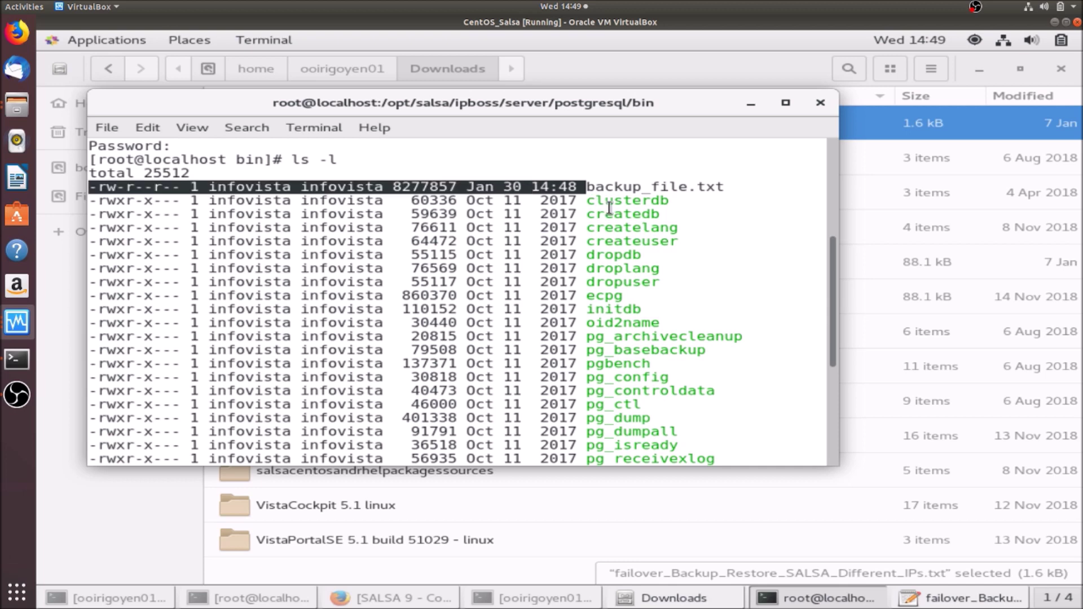
drag(833, 301, 831, 406)
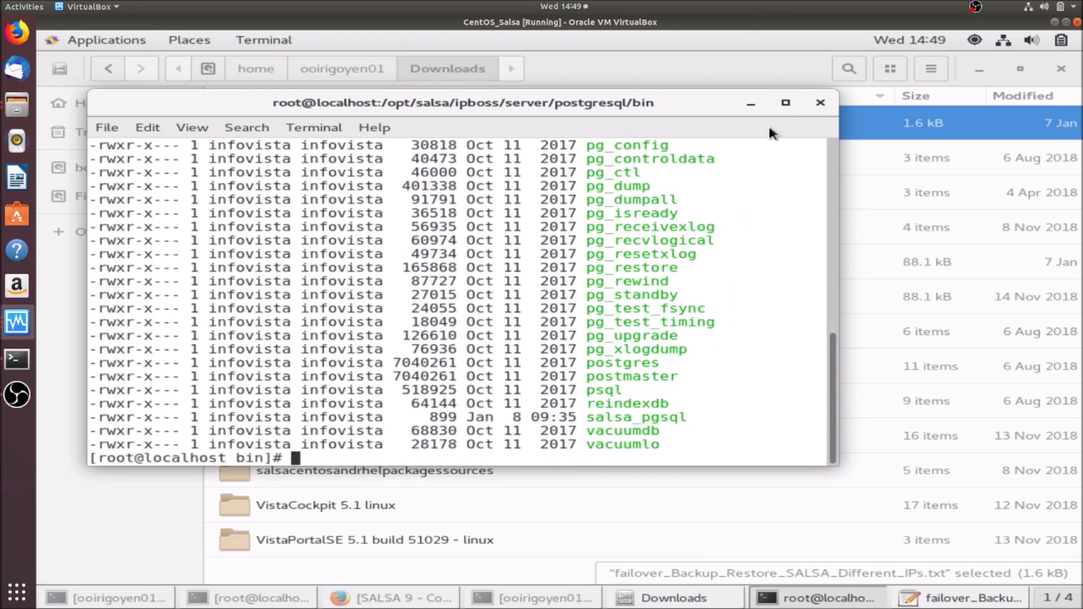
Minimize the terminal and copy backup_file.txt from /opt/salsa/ipboss/server/postgresql/bin in the file manager
click(751, 104)
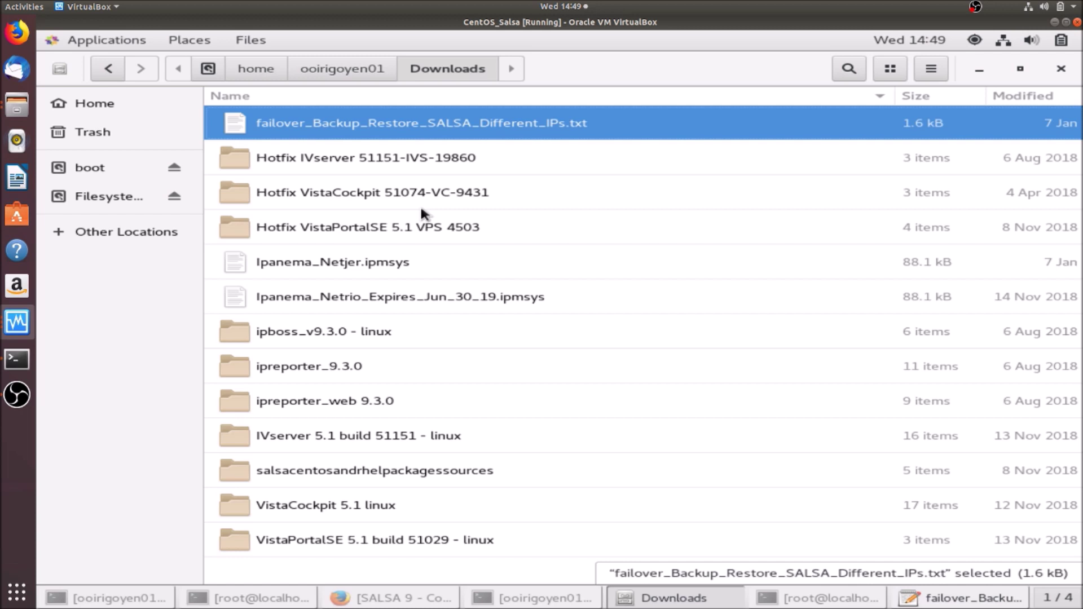
click(139, 195)
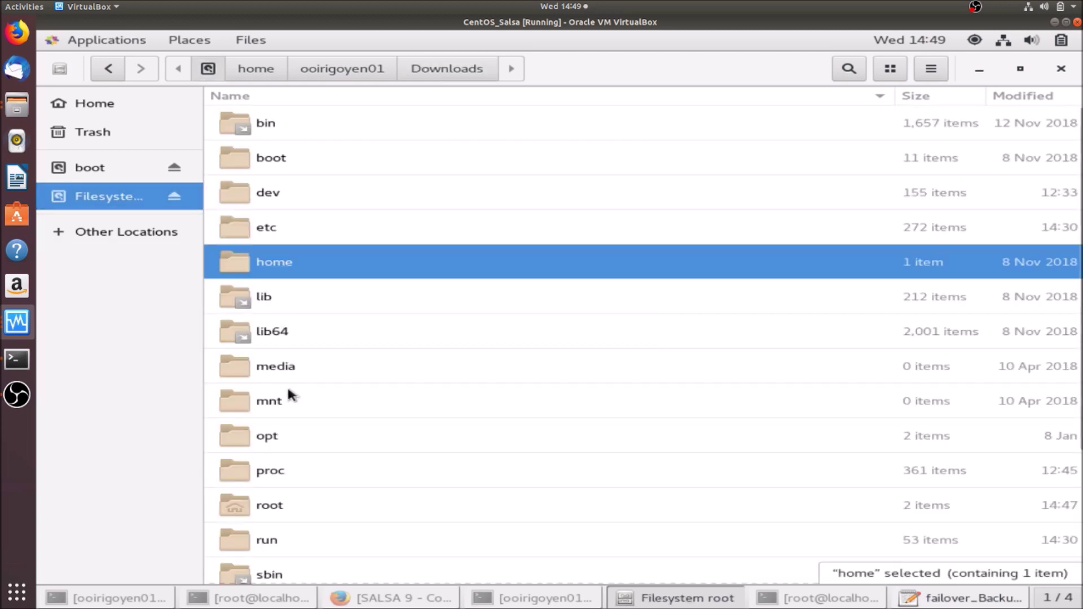
double_click(276, 433)
double_click(279, 158)
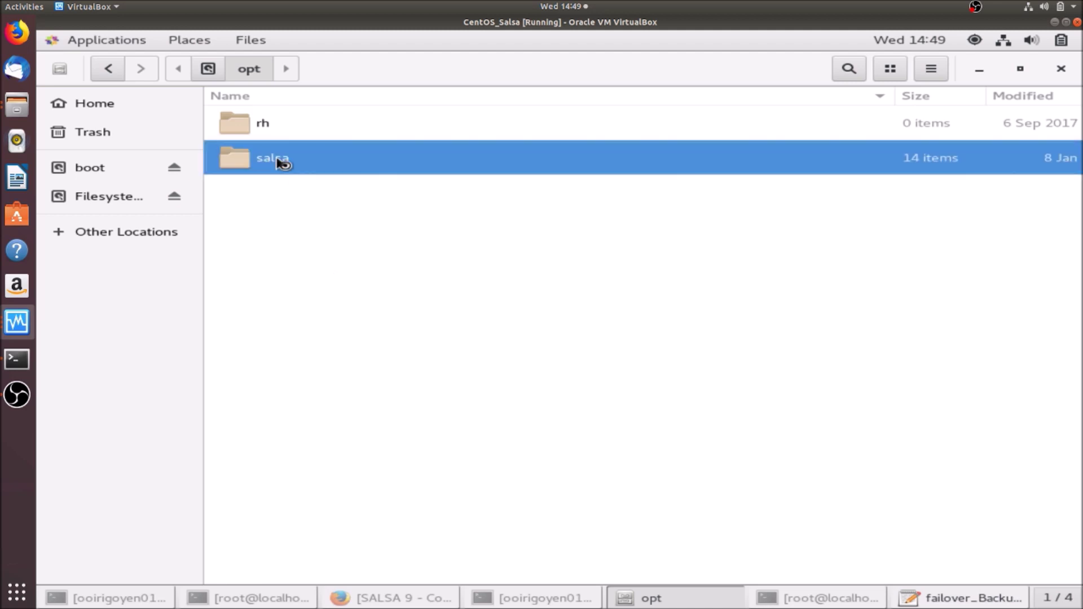
click(280, 270)
double_click(280, 269)
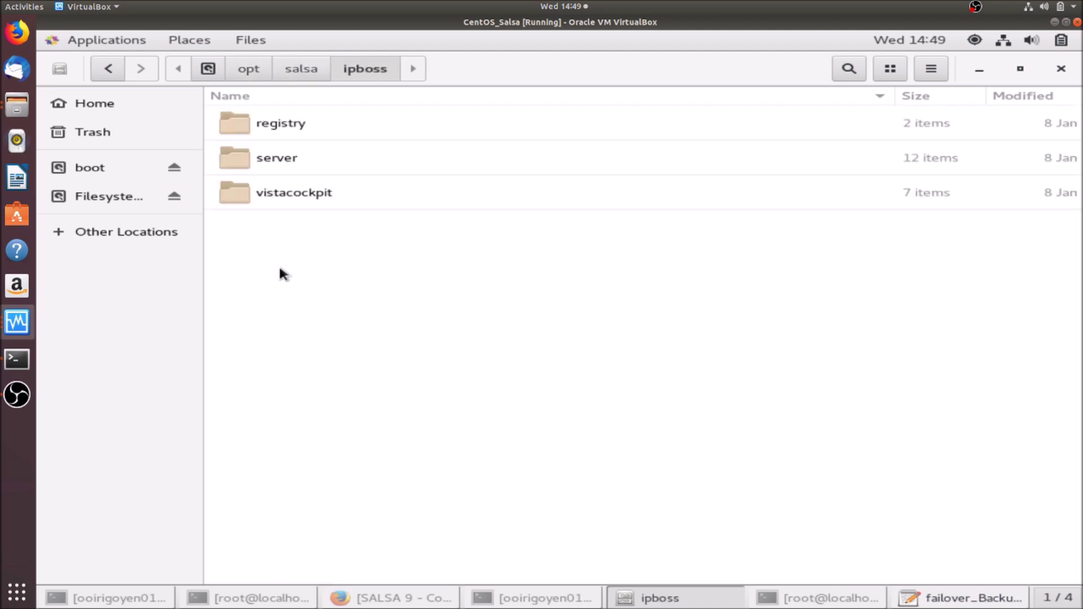
double_click(292, 158)
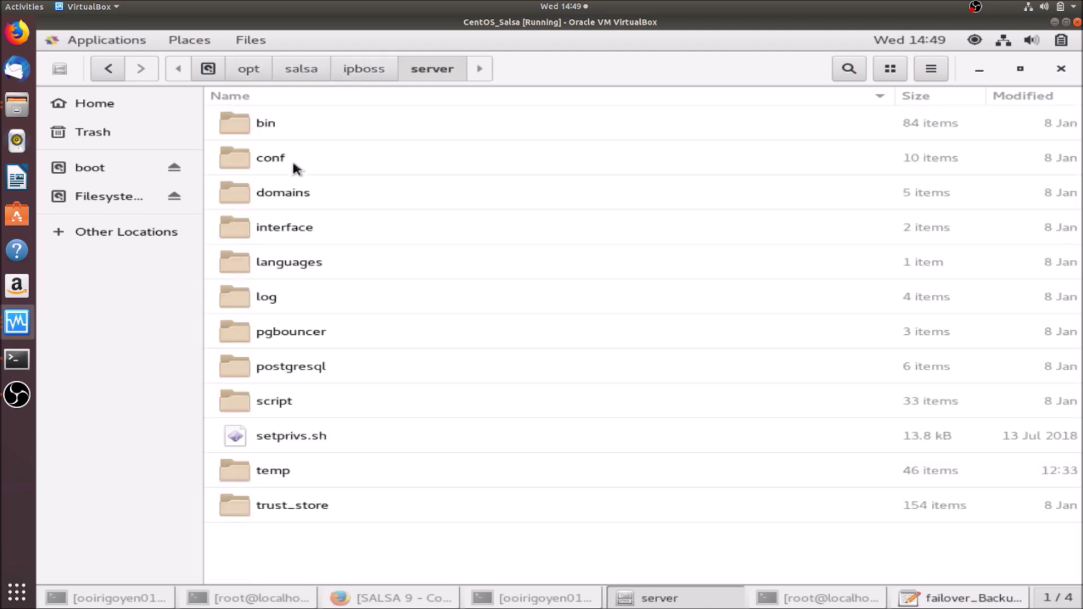
double_click(288, 365)
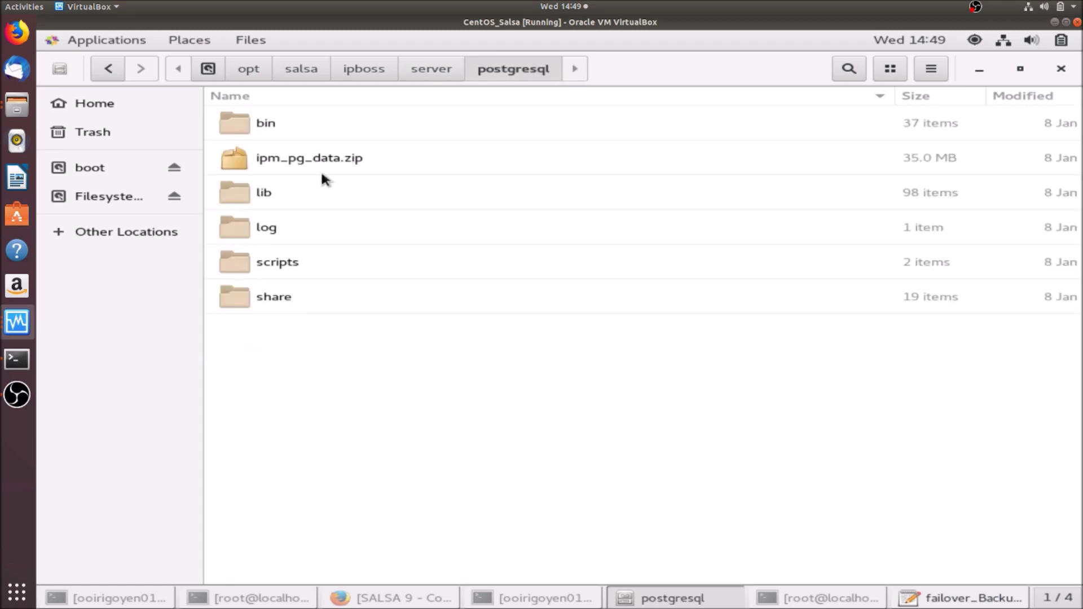
double_click(261, 121)
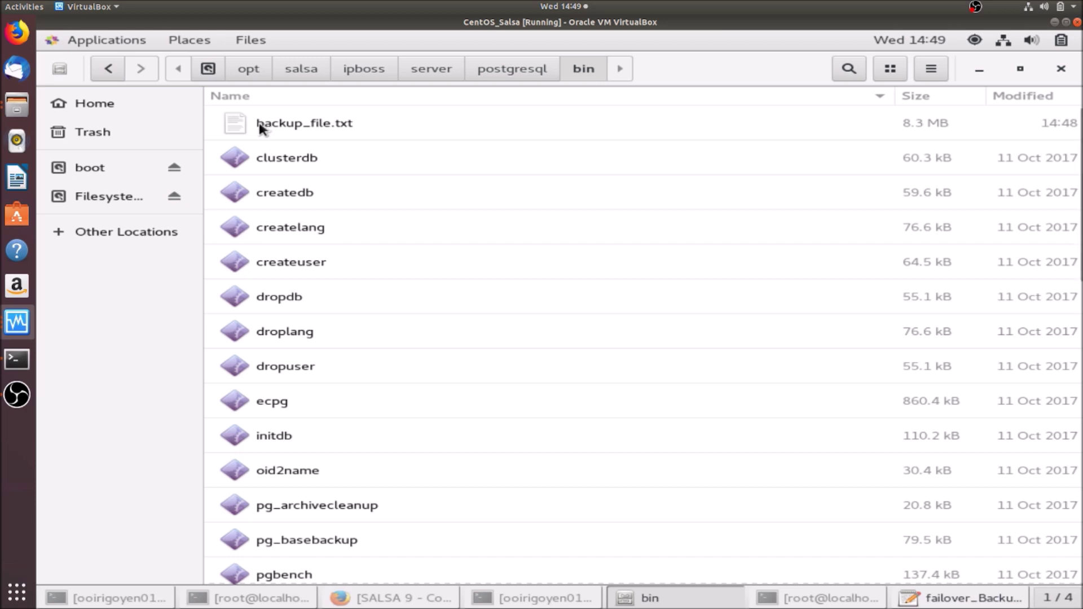
right_click(260, 127)
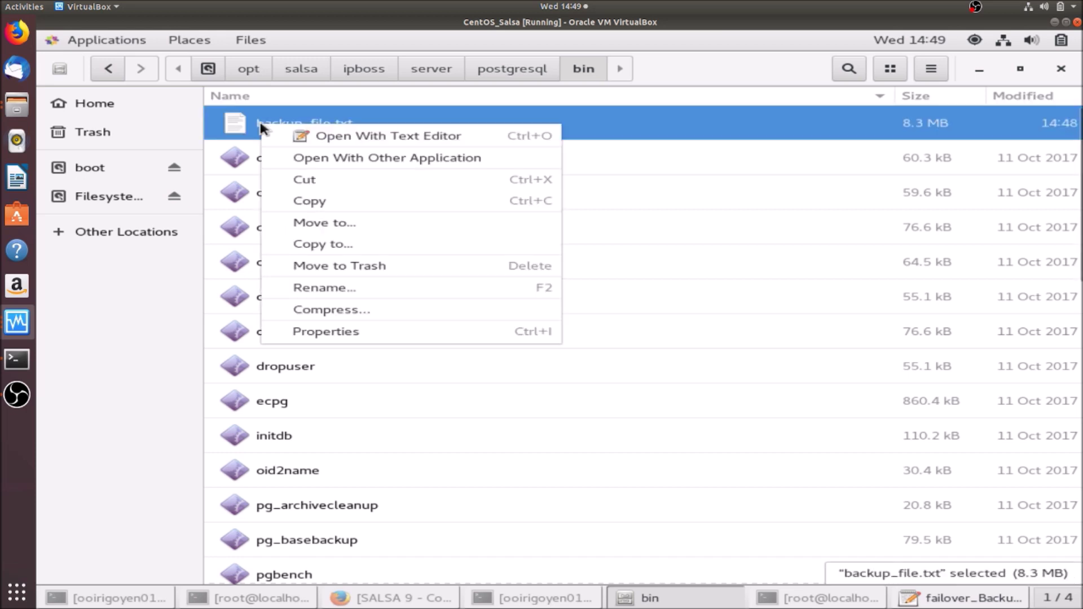
click(327, 207)
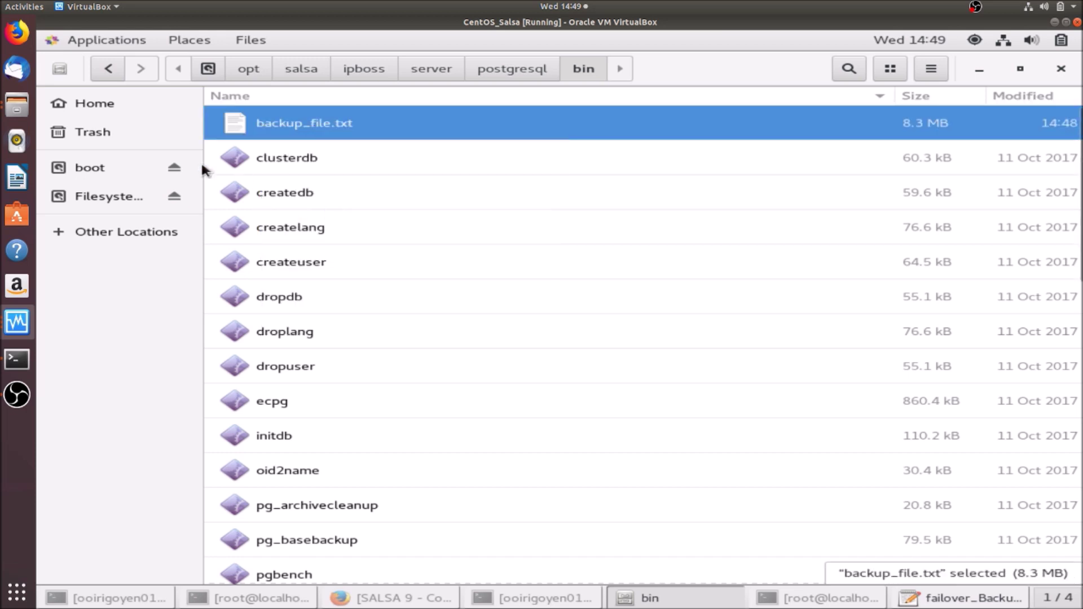
Paste the copied backup_file.txt into the 4-Dashboards folder of Documents/SALSA_Backup in the user's home directory
click(113, 196)
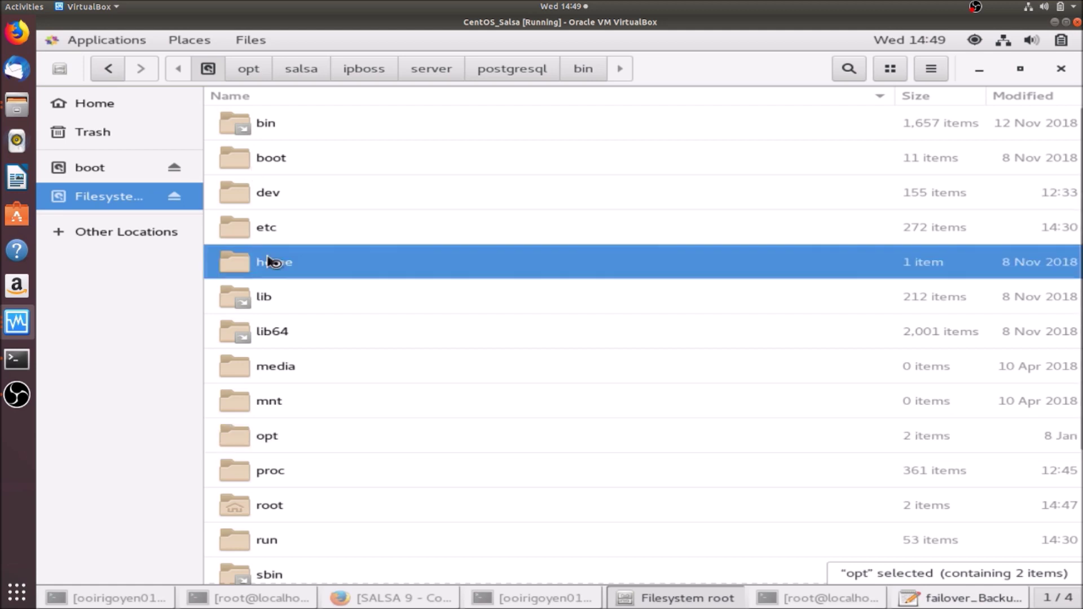
double_click(269, 261)
double_click(314, 123)
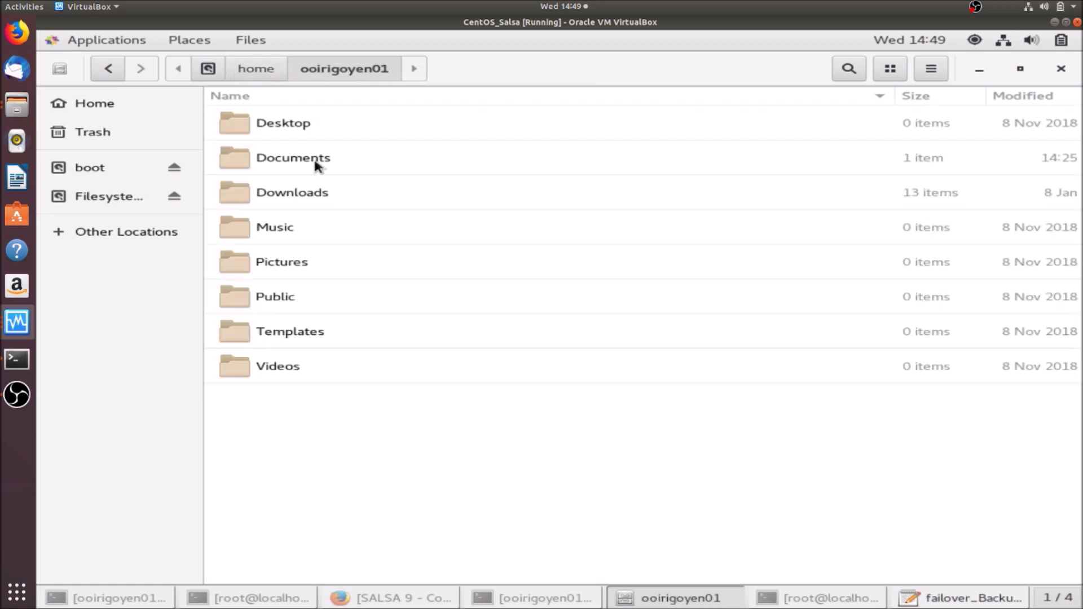
double_click(316, 163)
double_click(329, 114)
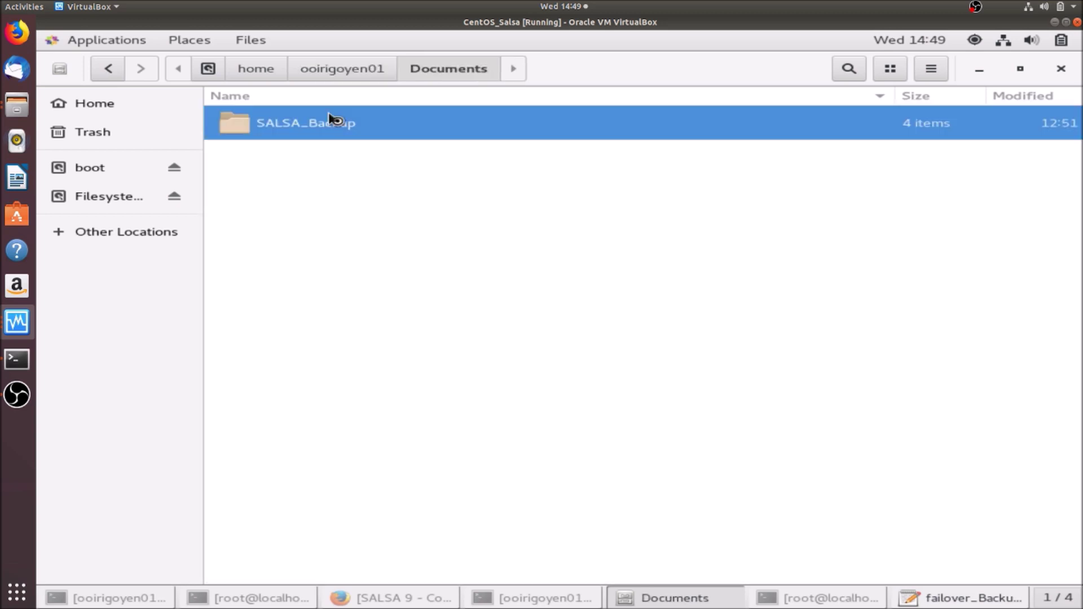
double_click(286, 218)
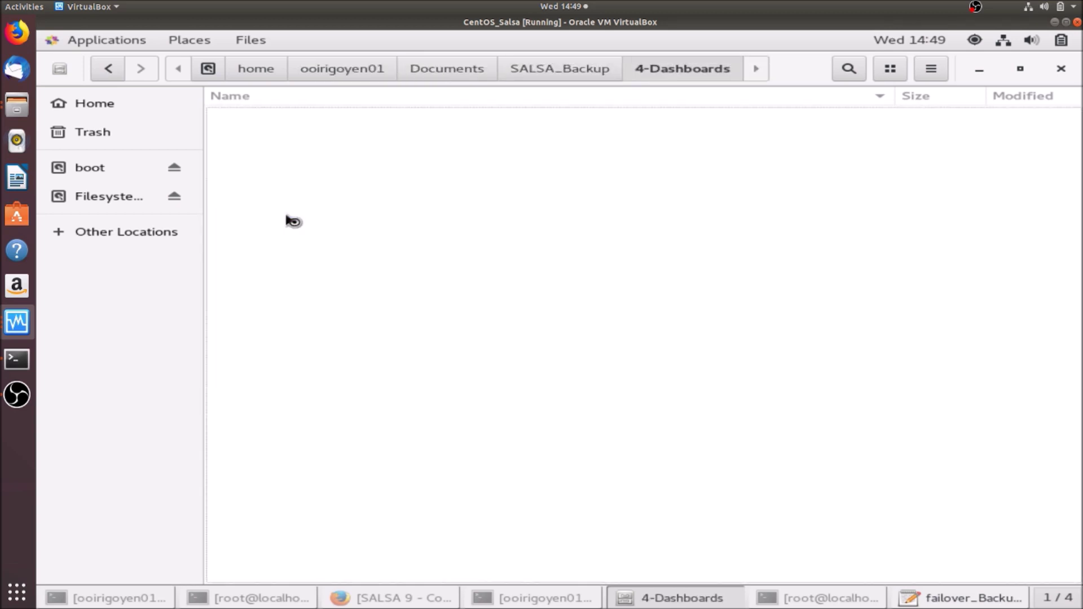
key(ctrl+v)
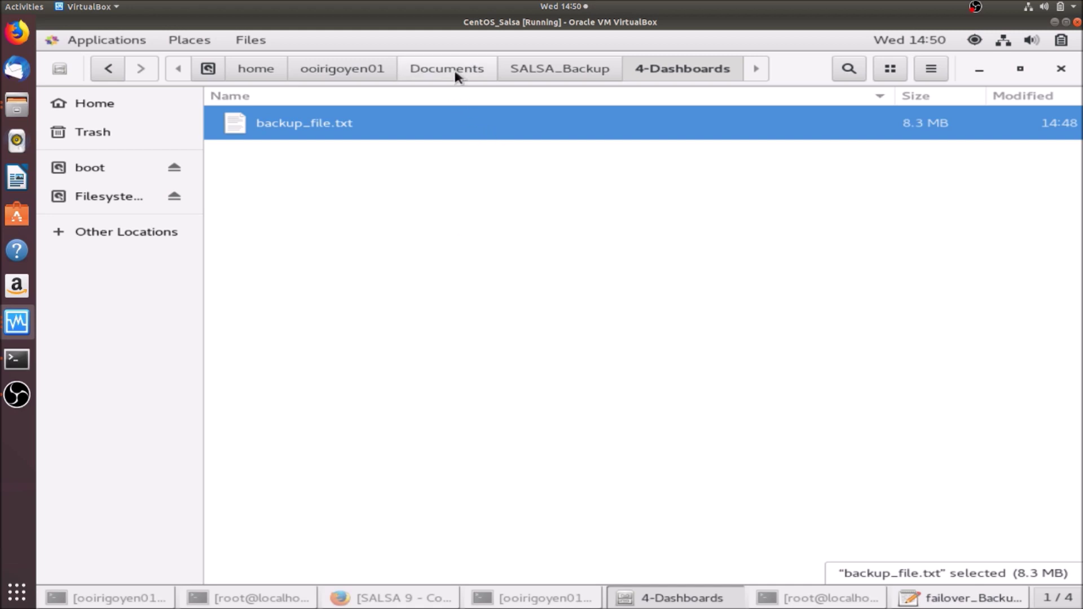
Open __active__.ipmuniconf from the 1-Uniboss_configuration folder of SALSA_Backup in the text editor
click(533, 78)
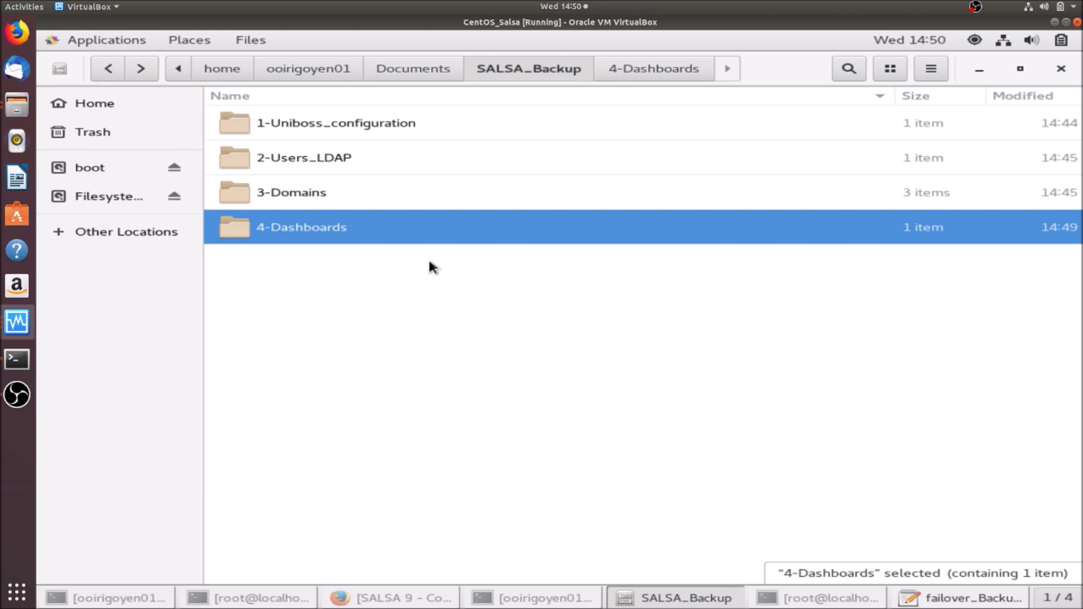
click(374, 130)
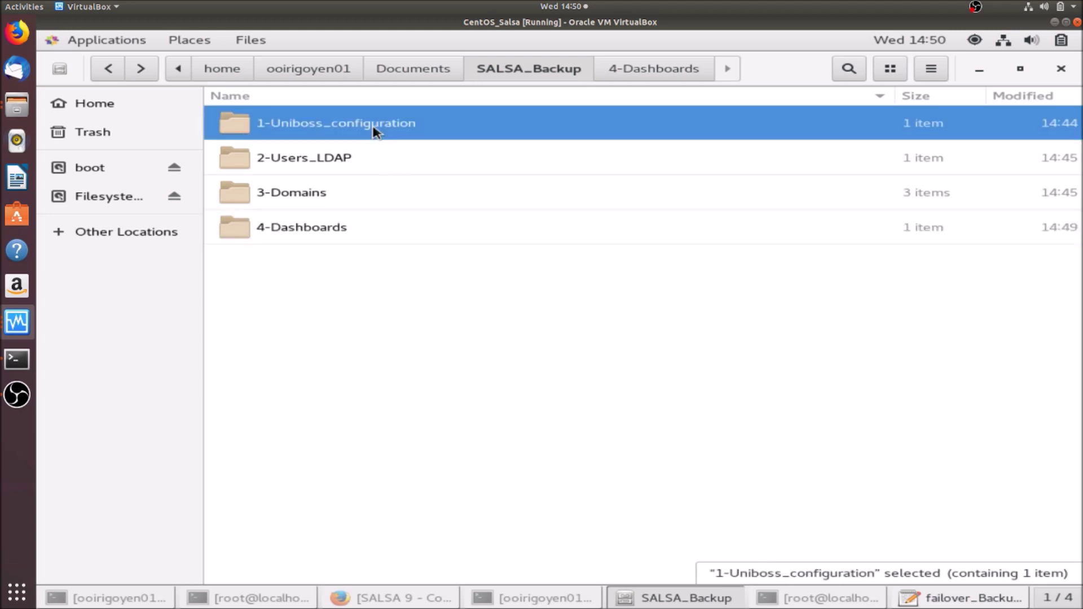
double_click(374, 130)
double_click(313, 125)
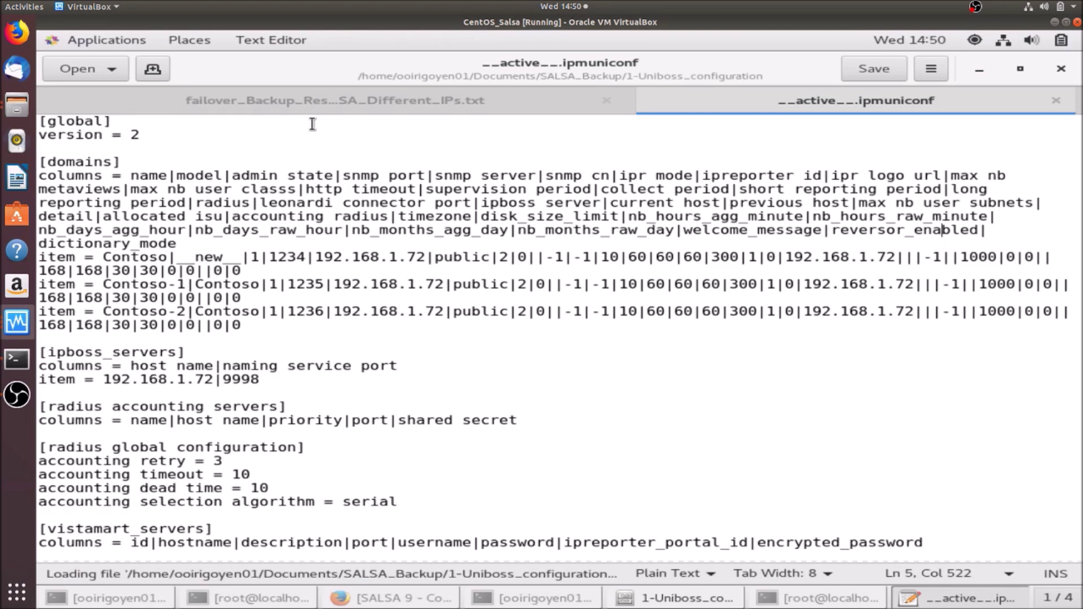
Search the Uniboss configuration file for every occurrence of the server address 192.168.1.72
drag(324, 258, 421, 257)
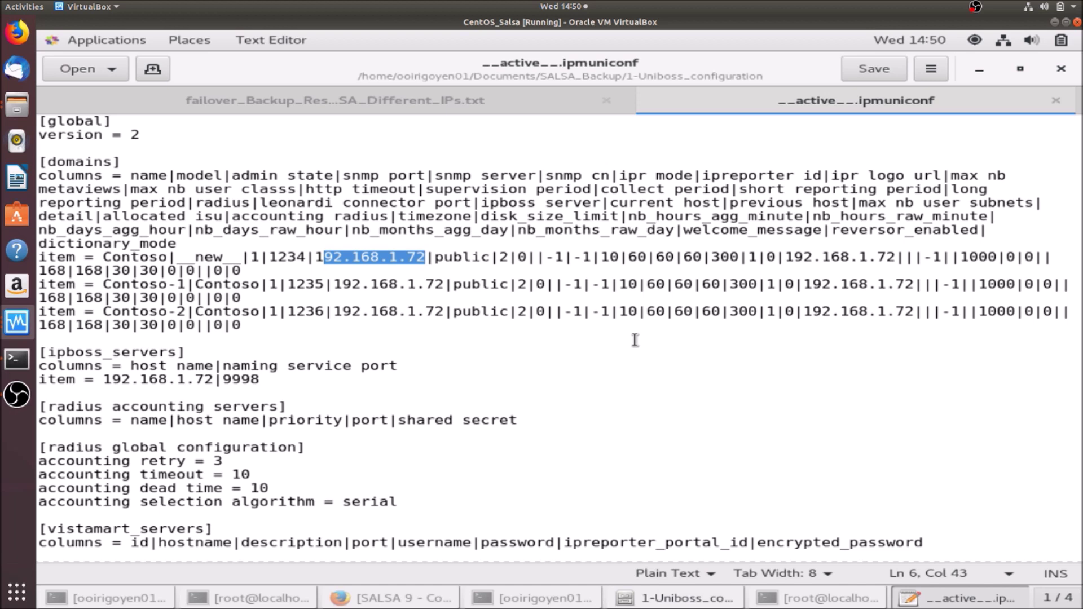
click(460, 269)
drag(318, 255, 421, 254)
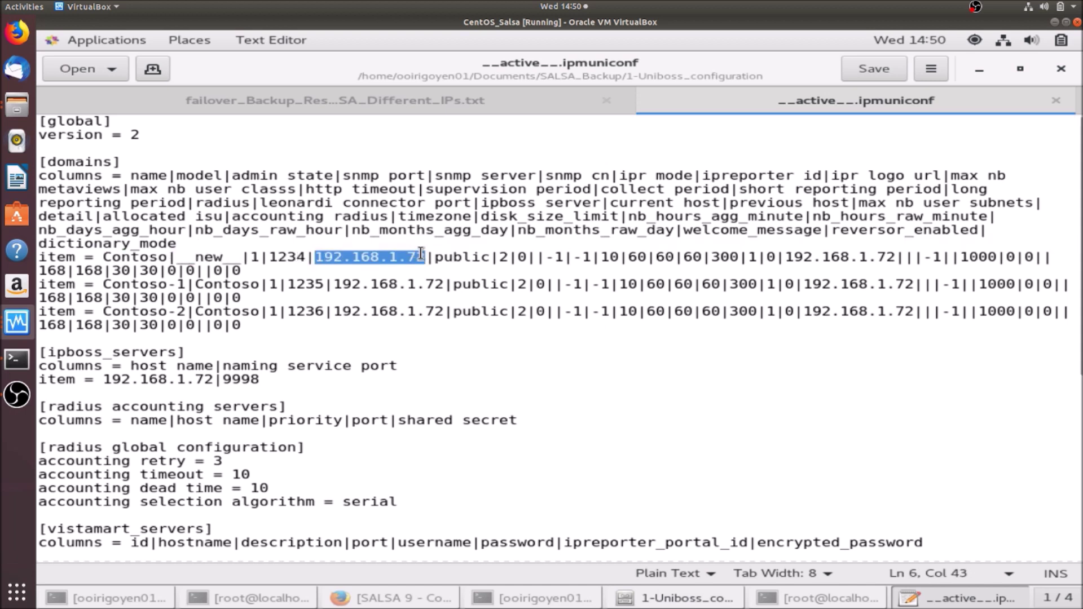
key(ctrl+f)
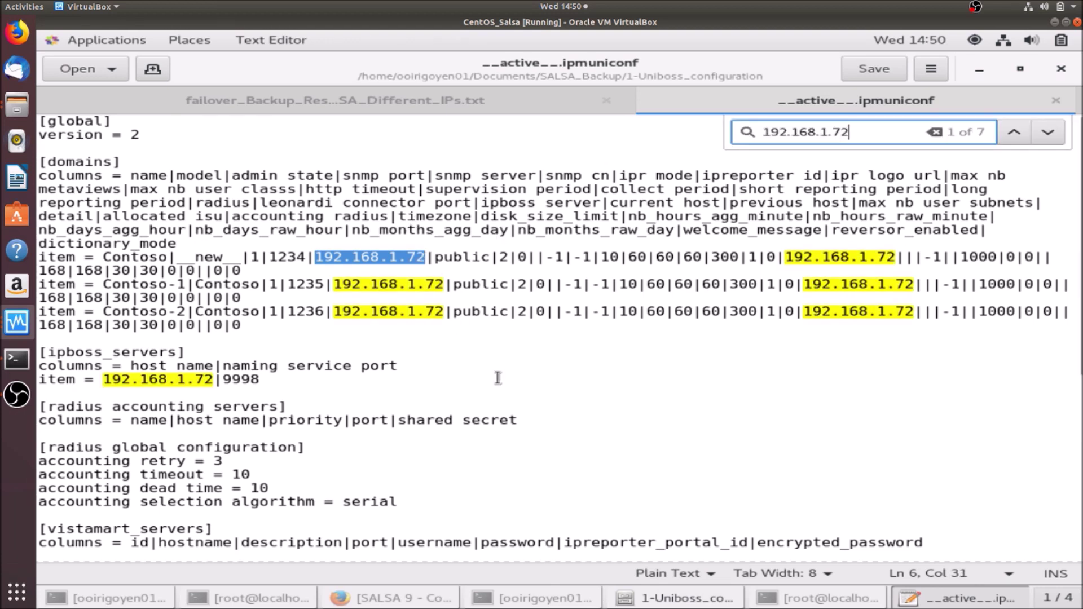
Replace the SNMP server address in the Contoso domain item with the host name salsita
click(423, 279)
drag(427, 257, 322, 254)
text(sals)
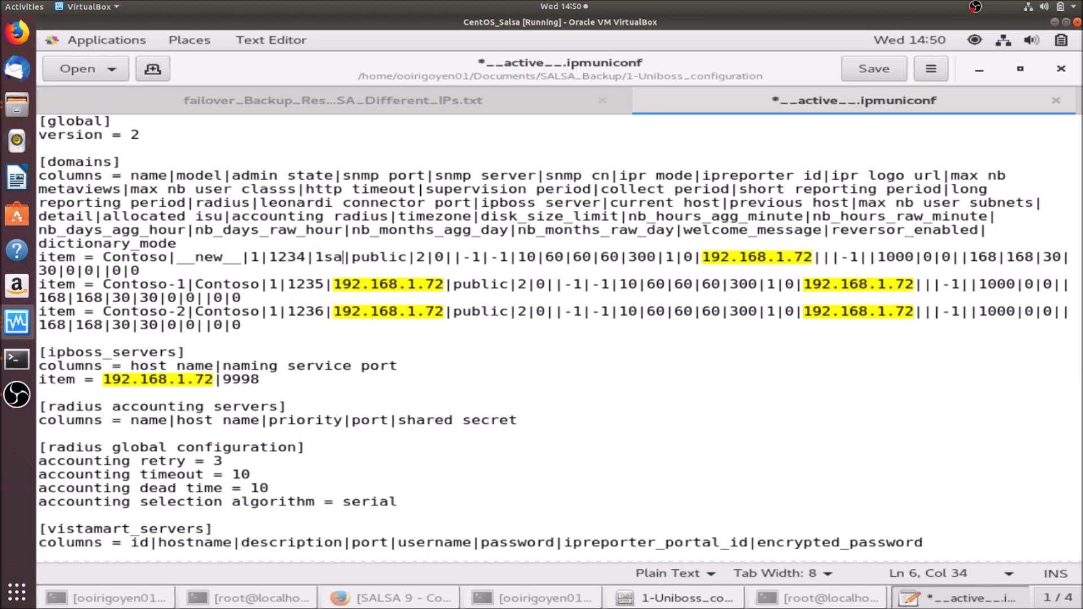
text(ita)
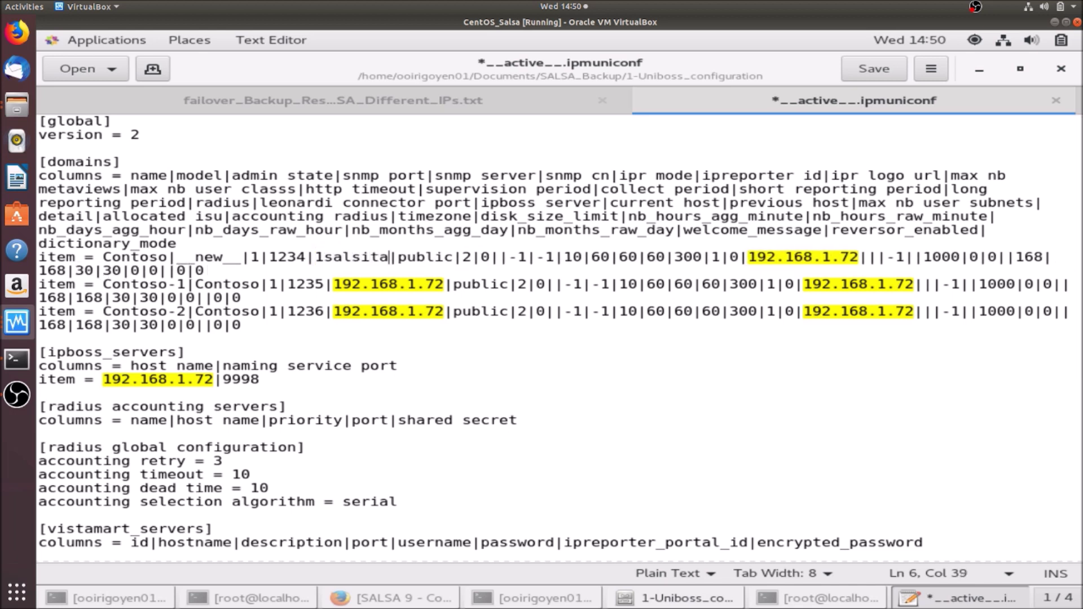
key(Left)
key(Left)
key(Left)
key(Left)
key(Left)
key(Left)
key(Left)
key(BackSpace)
Copy salsita and paste it over the ipboss server address in the Contoso domain item
drag(314, 257, 382, 257)
key(ctrl+c)
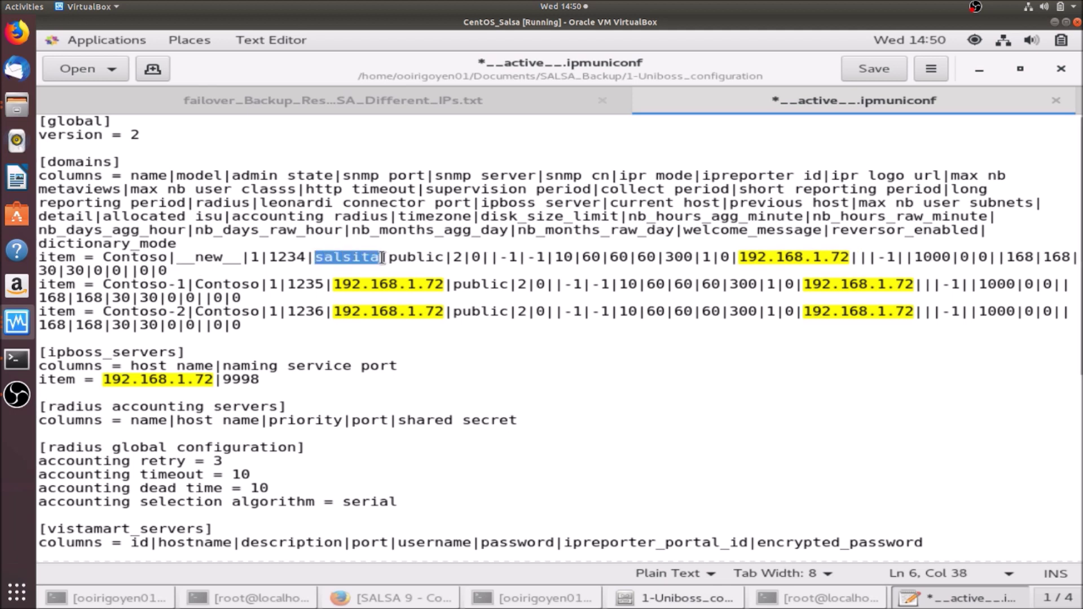
drag(741, 256, 849, 255)
key(ctrl+v)
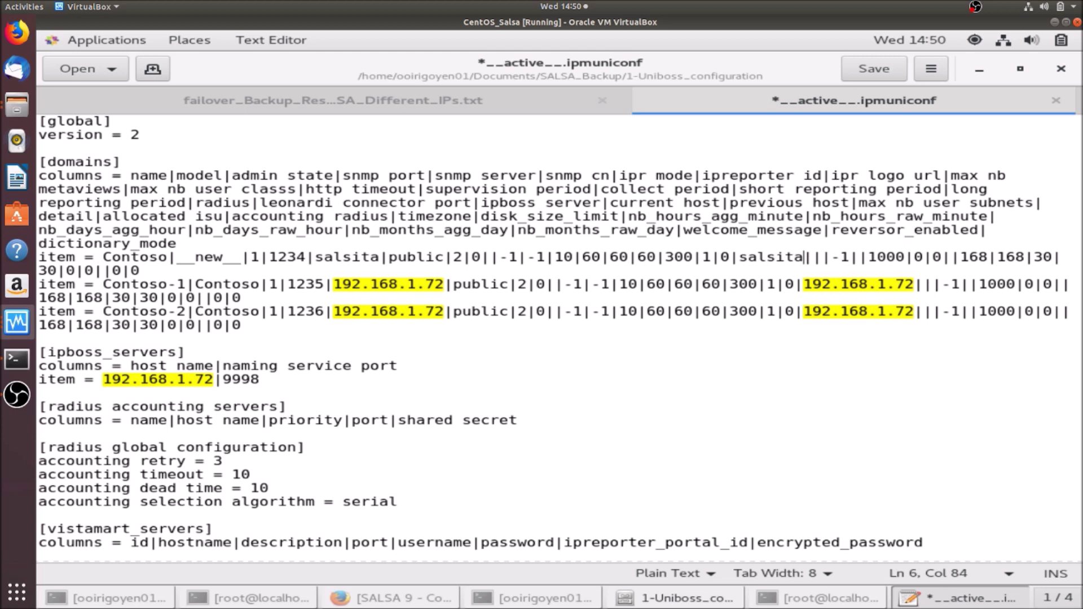
Replace both server addresses in the Contoso-1 domain item with the copied host name salsita
drag(335, 284, 441, 280)
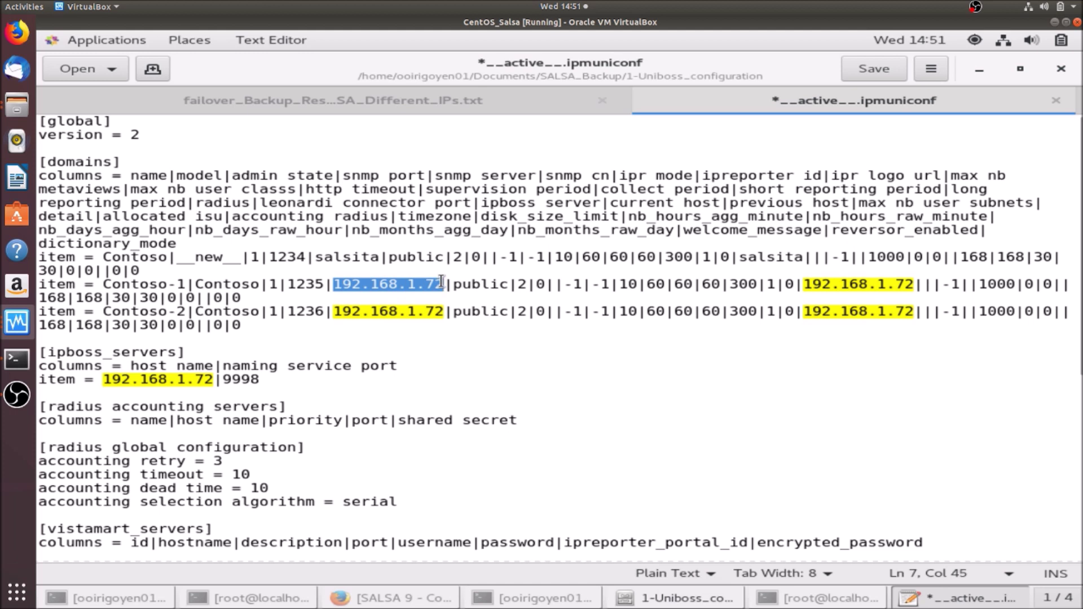
key(ctrl+v)
drag(757, 280, 865, 280)
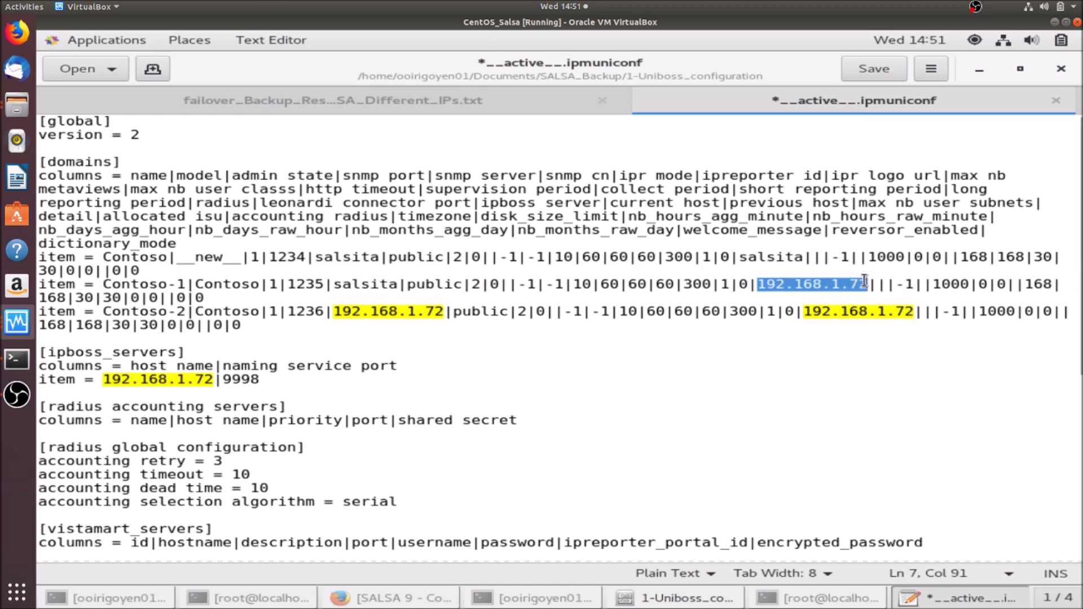
key(ctrl+v)
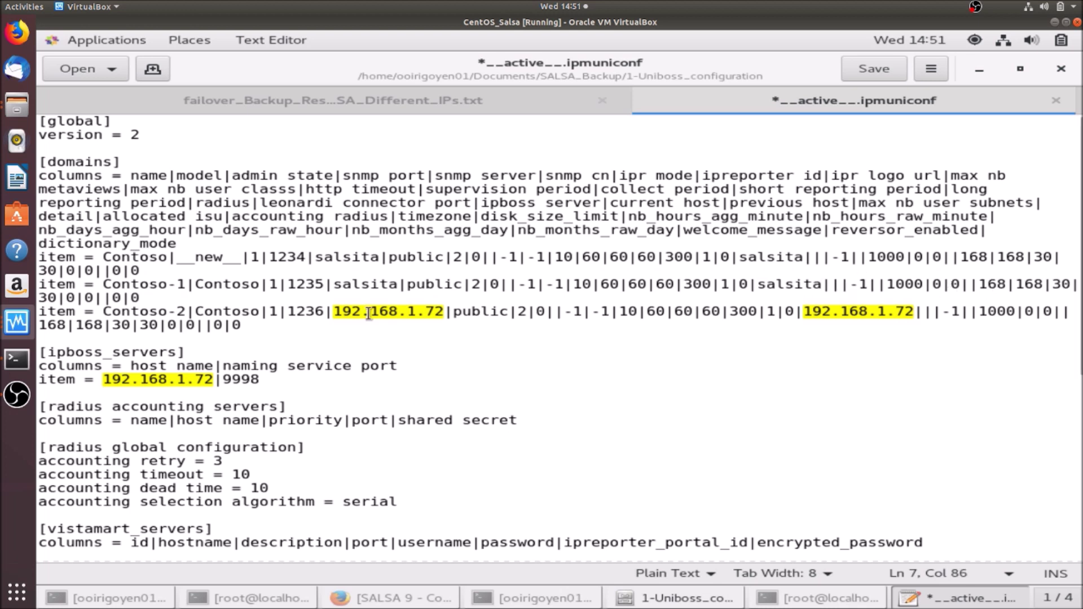
Replace both addresses in the Contoso-2 domain item and the host name under [ipboss_servers] with salsita
drag(334, 310, 440, 309)
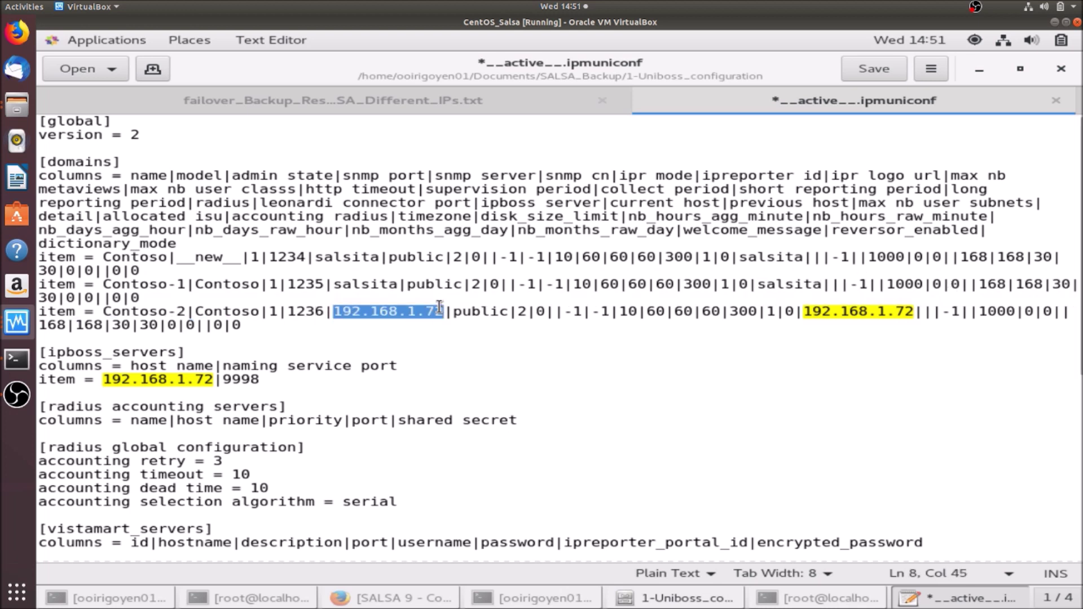
key(ctrl+v)
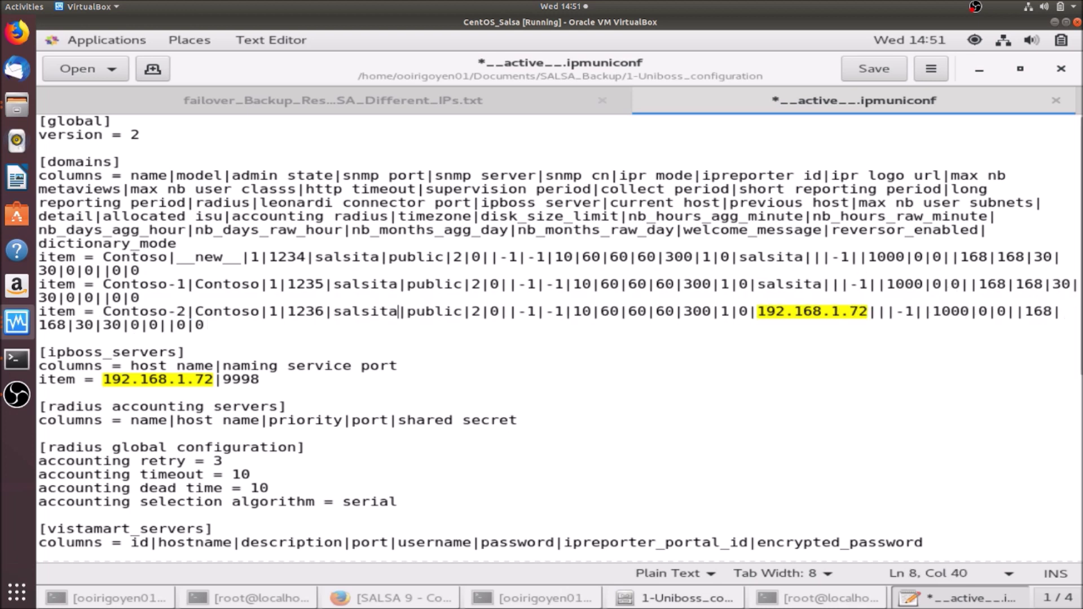
drag(765, 309, 851, 312)
click(763, 312)
drag(765, 312, 870, 310)
key(BackSpace)
key(BackSpace)
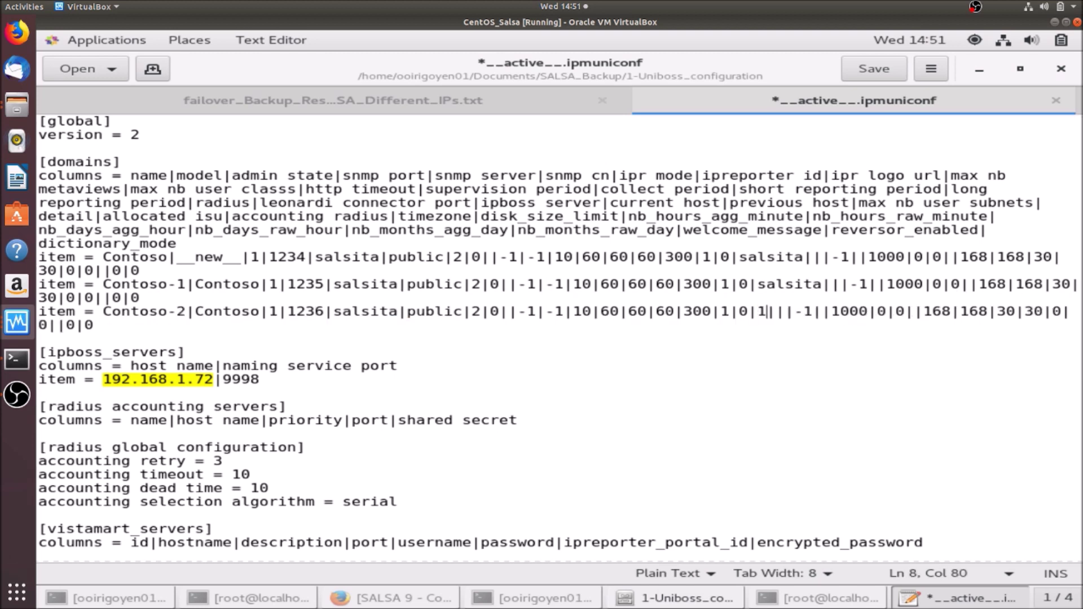
key(ctrl+v)
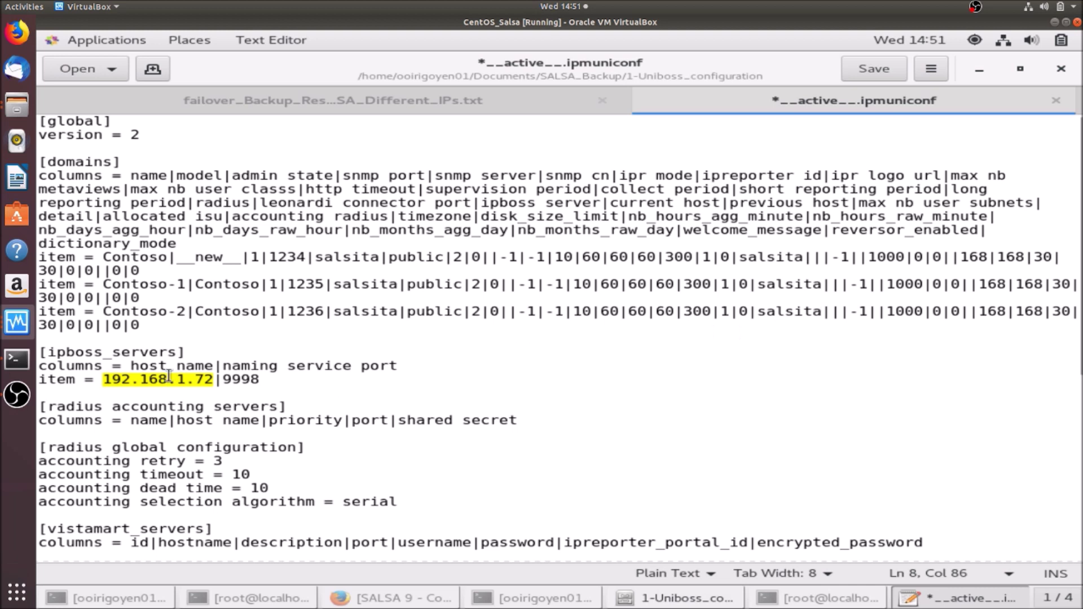
drag(103, 379, 214, 379)
key(ctrl+v)
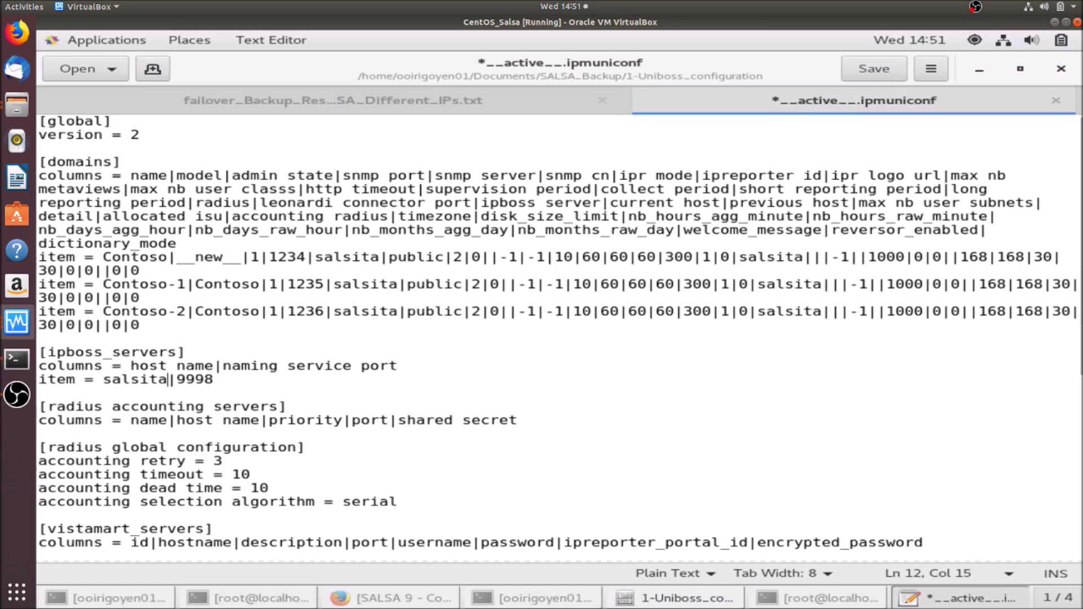
Search the file for any remaining 192.168.1.72, then save __active__.ipmuniconf and close the text editor
click(838, 179)
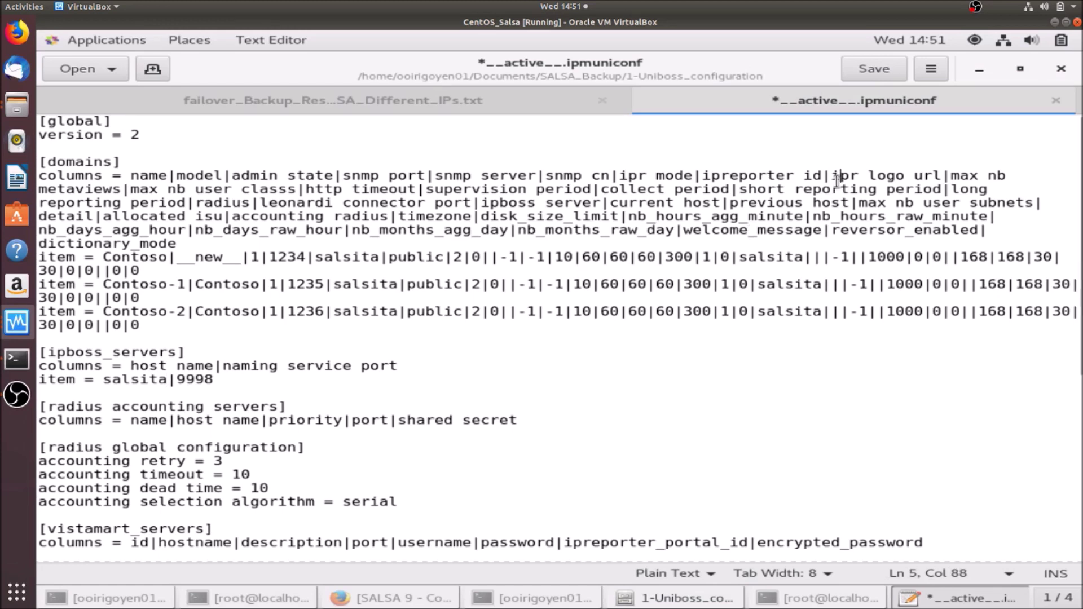
key(ctrl+f)
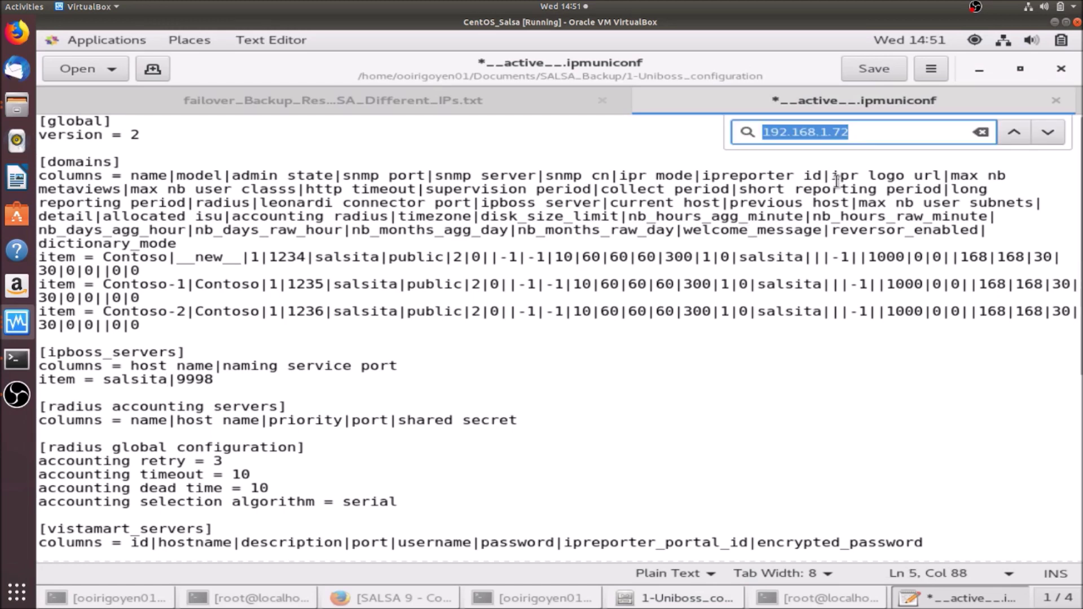
click(1047, 131)
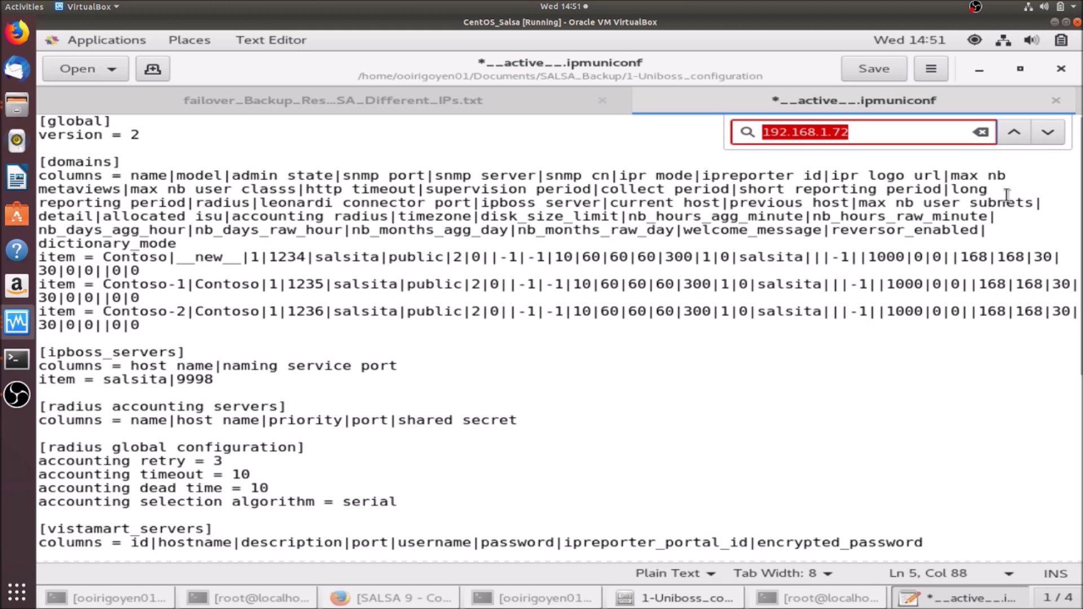
click(874, 70)
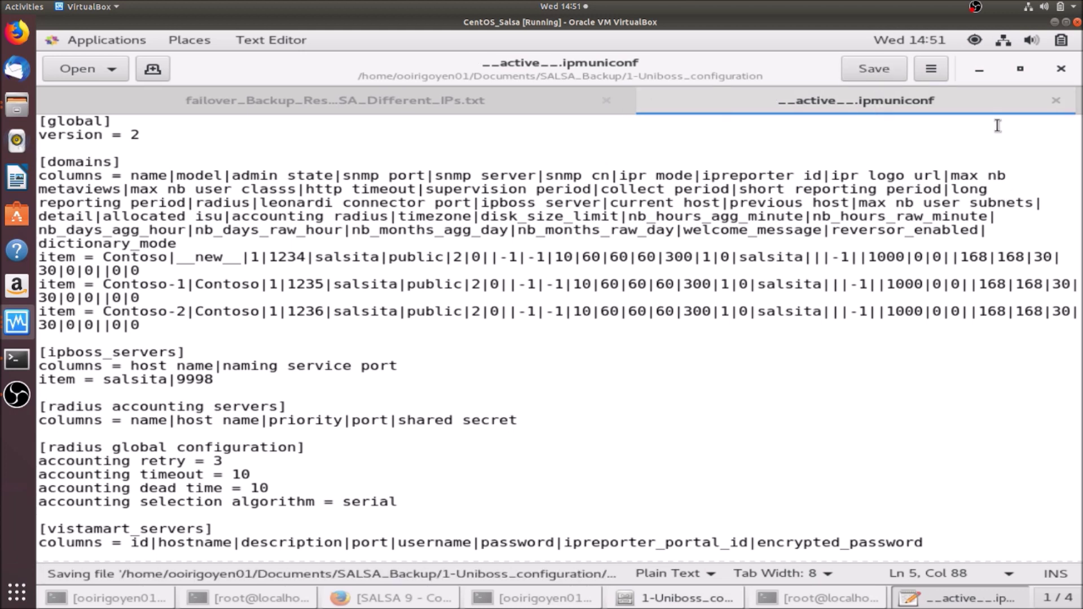
click(1060, 70)
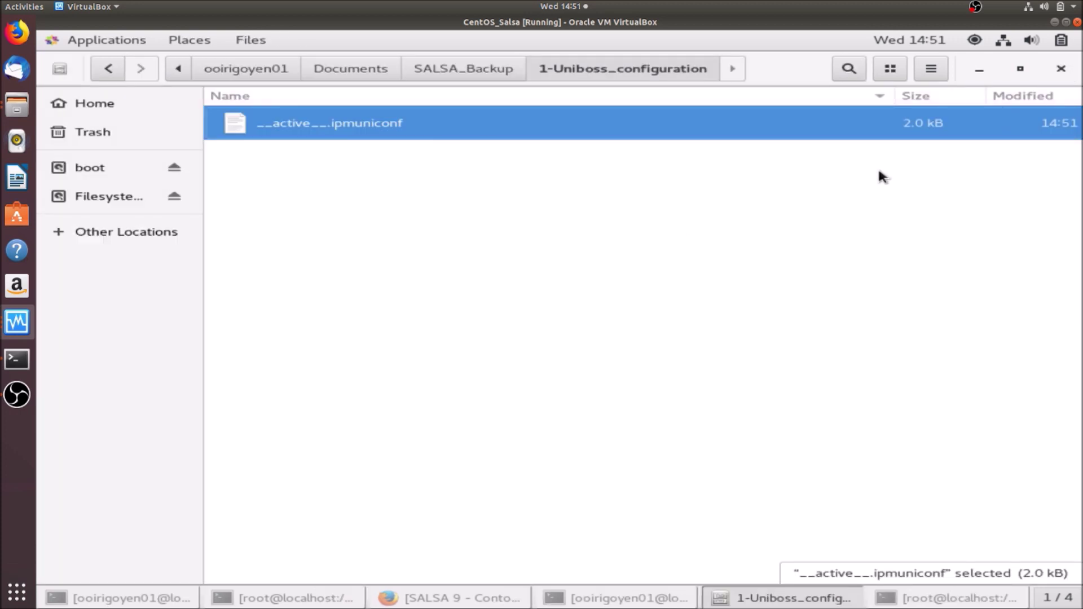
Open __active__.ipmconf from SALSA_Backup/3-Domains/Contoso/config and look through its settings for the server address
click(481, 70)
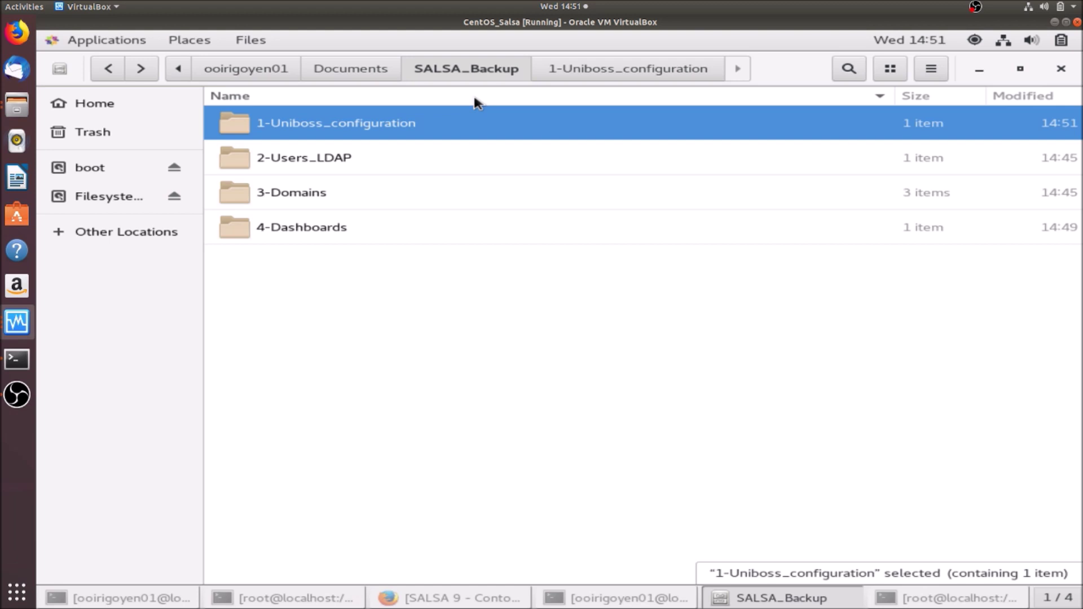
double_click(331, 191)
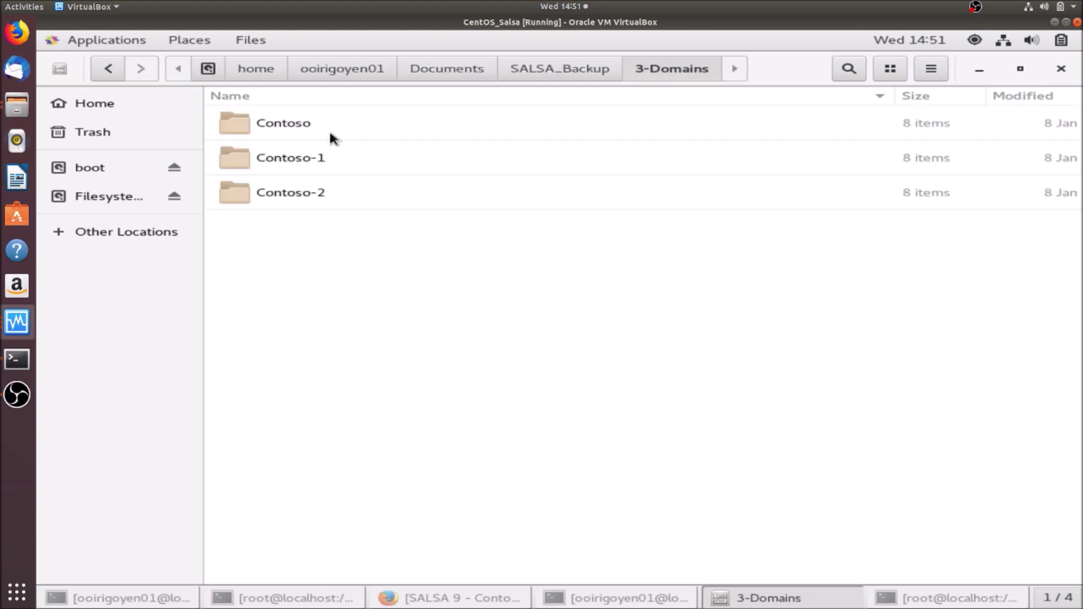
double_click(304, 128)
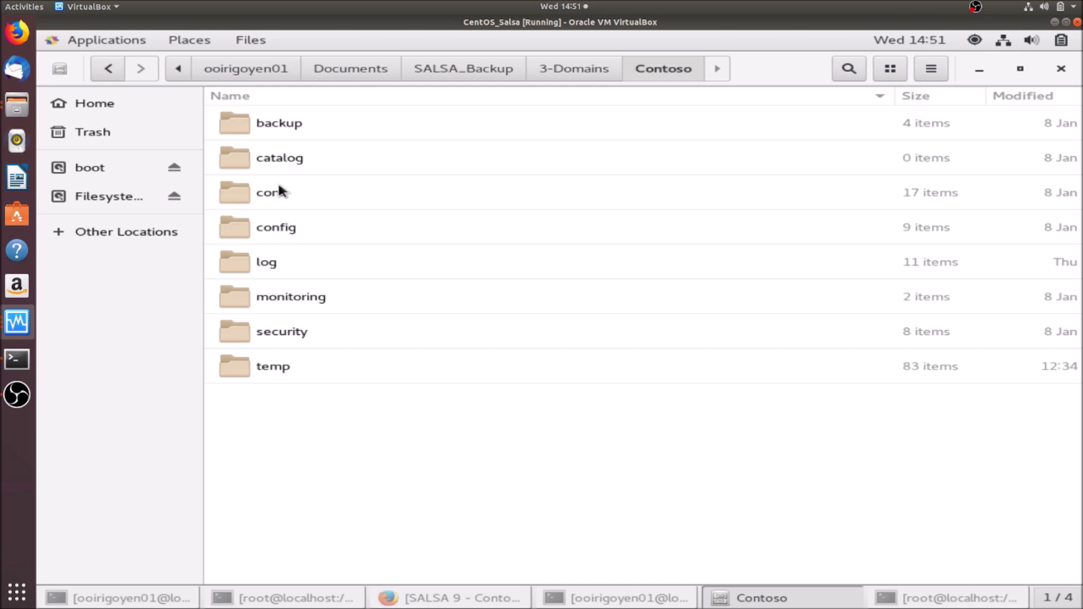
double_click(293, 231)
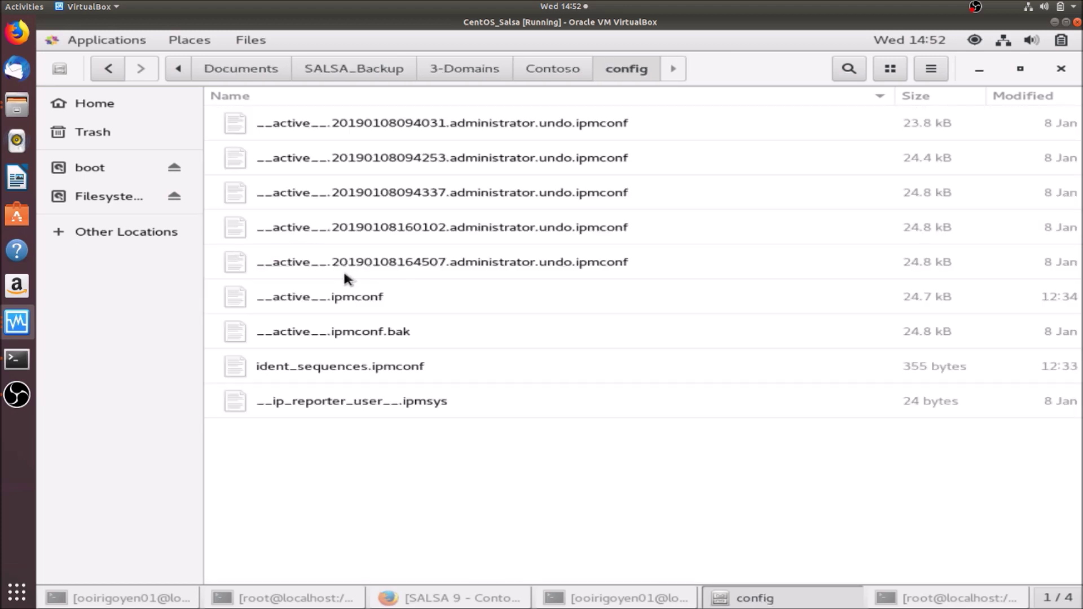
double_click(350, 298)
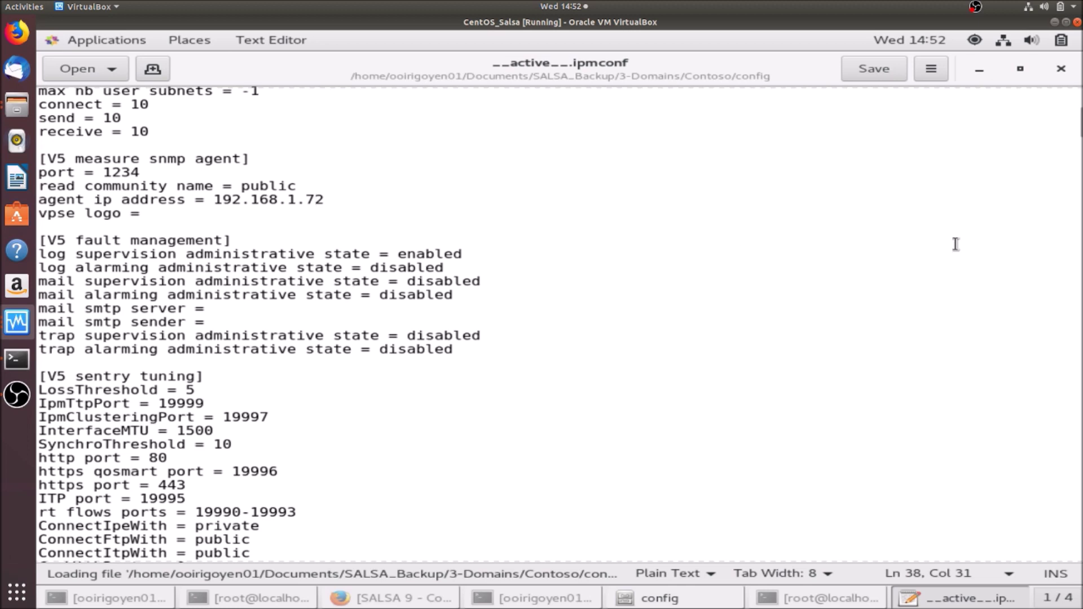
scroll(560, 325, up, 5)
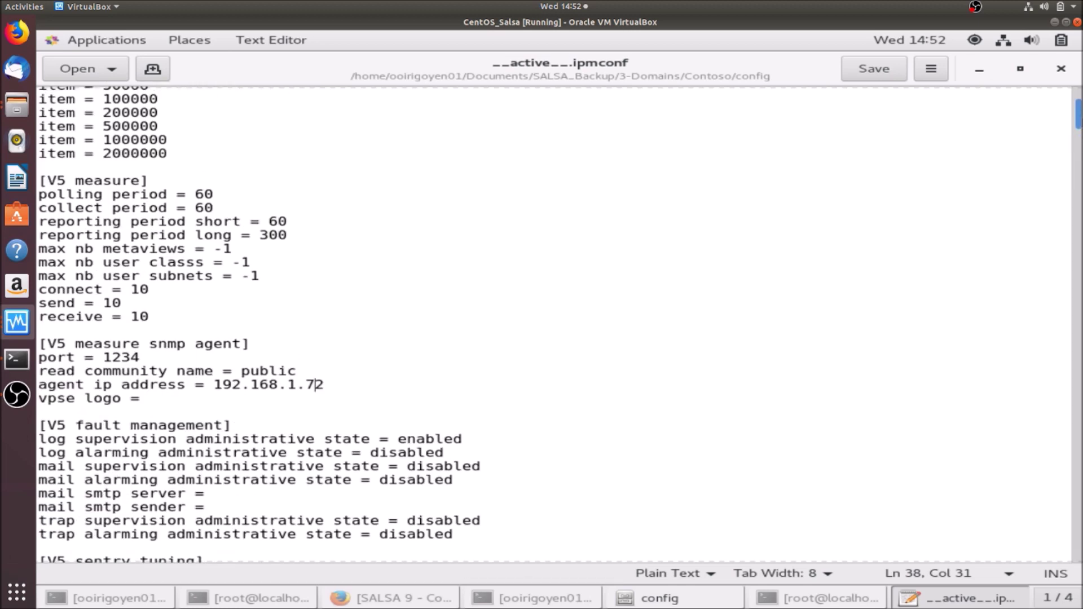
scroll(553, 324, down, 8)
scroll(553, 325, down, 8)
scroll(553, 324, up, 8)
scroll(553, 325, up, 15)
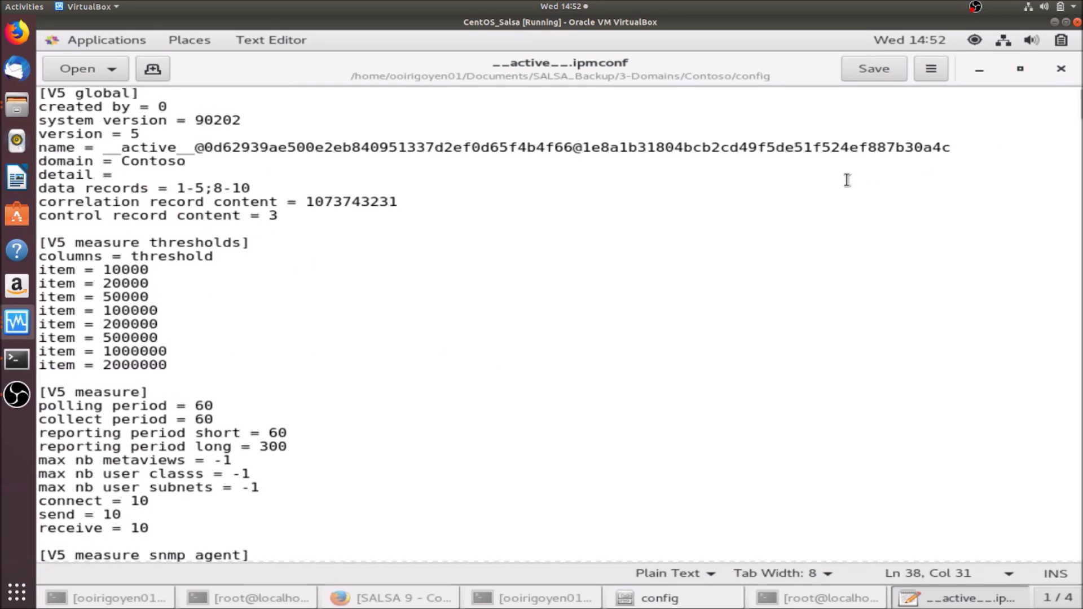
Search the Contoso domain's __active__.ipmconf for the old server address 192.168.1.72
key(ctrl+f)
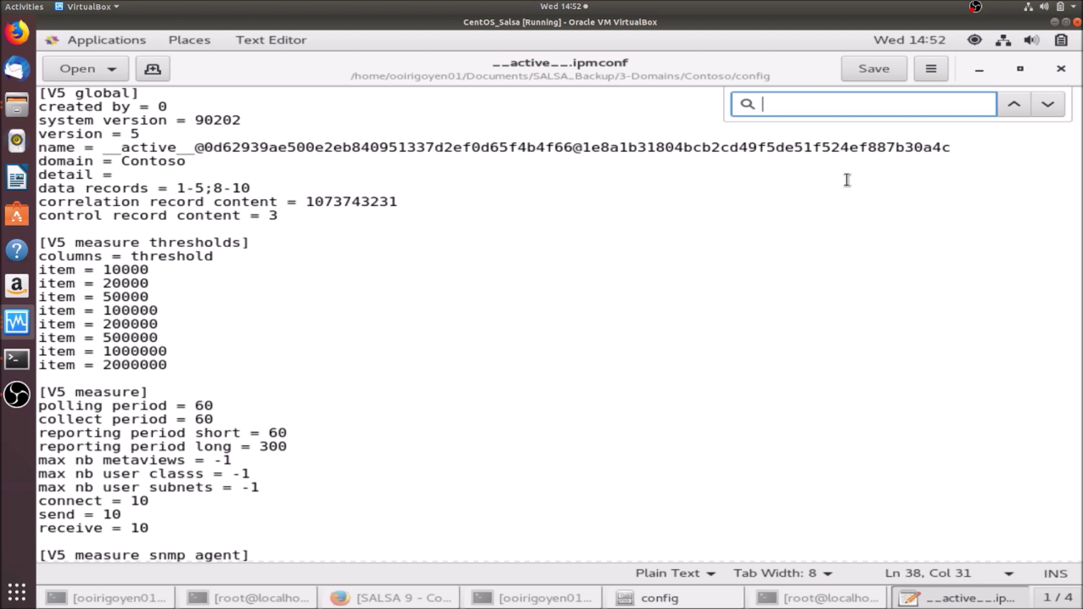
text(17)
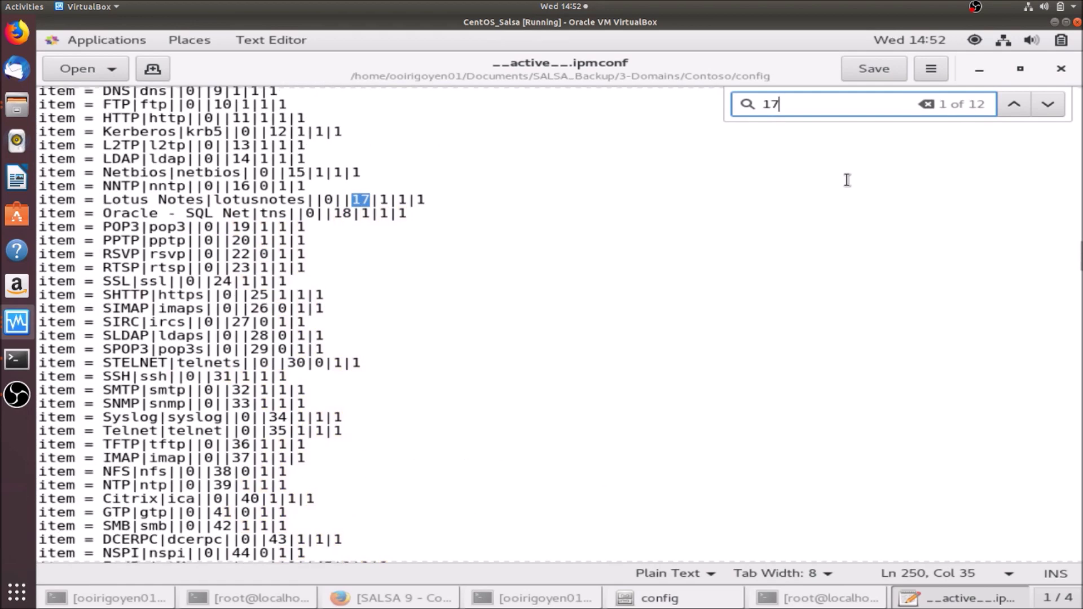
key(BackSpace)
text(9)
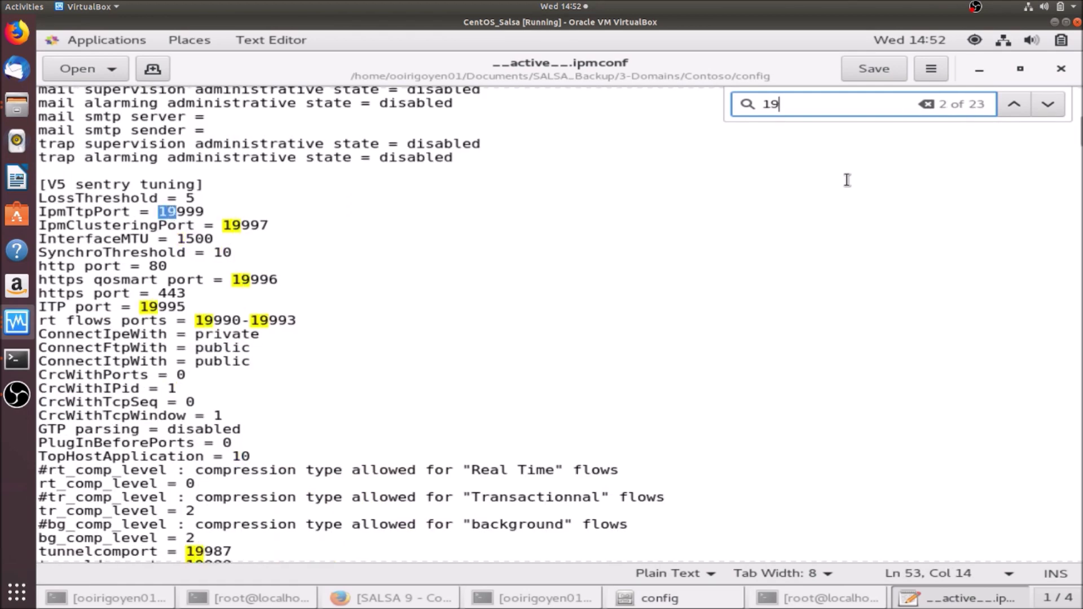
text(2.168.)
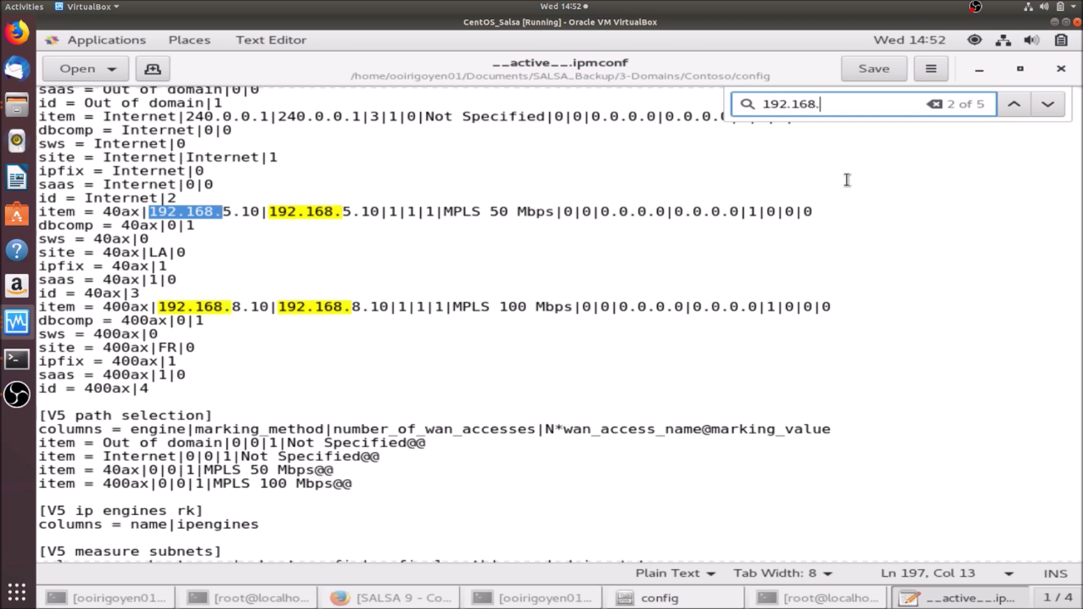
text(1.72)
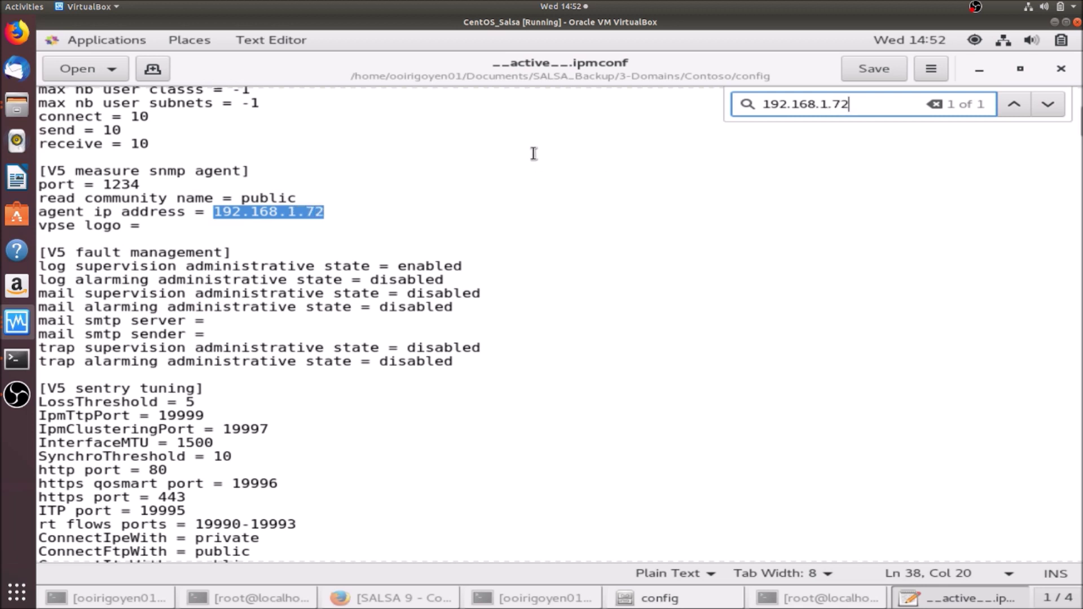
Set the agent ip address under [V5 measure snmp agent] to 192.168.1.52, then save and close the Contoso file
click(322, 212)
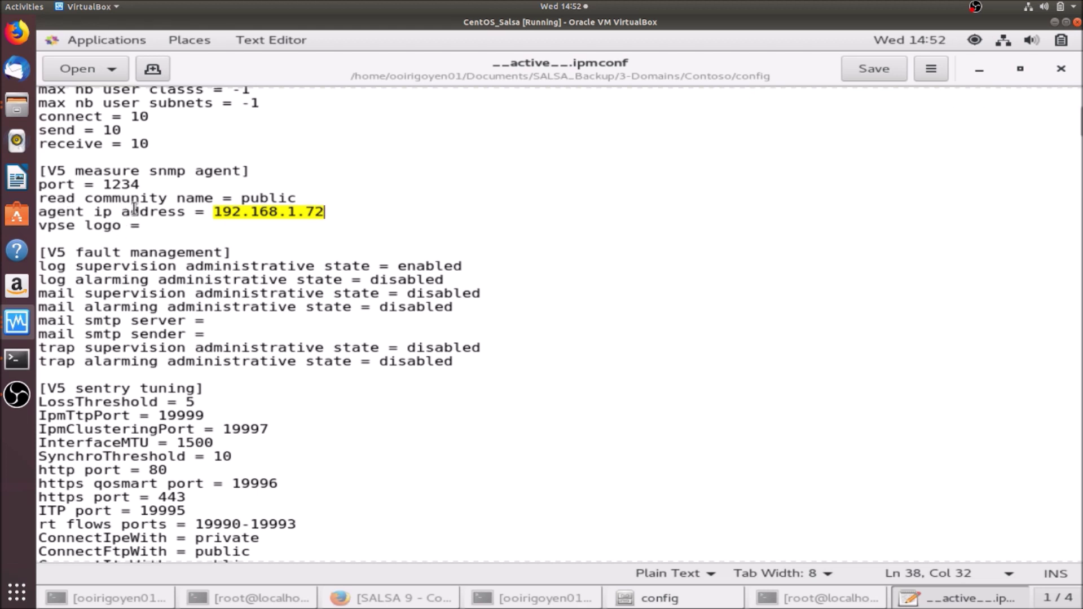
click(316, 210)
key(BackSpace)
text(5)
drag(317, 212, 361, 238)
click(359, 236)
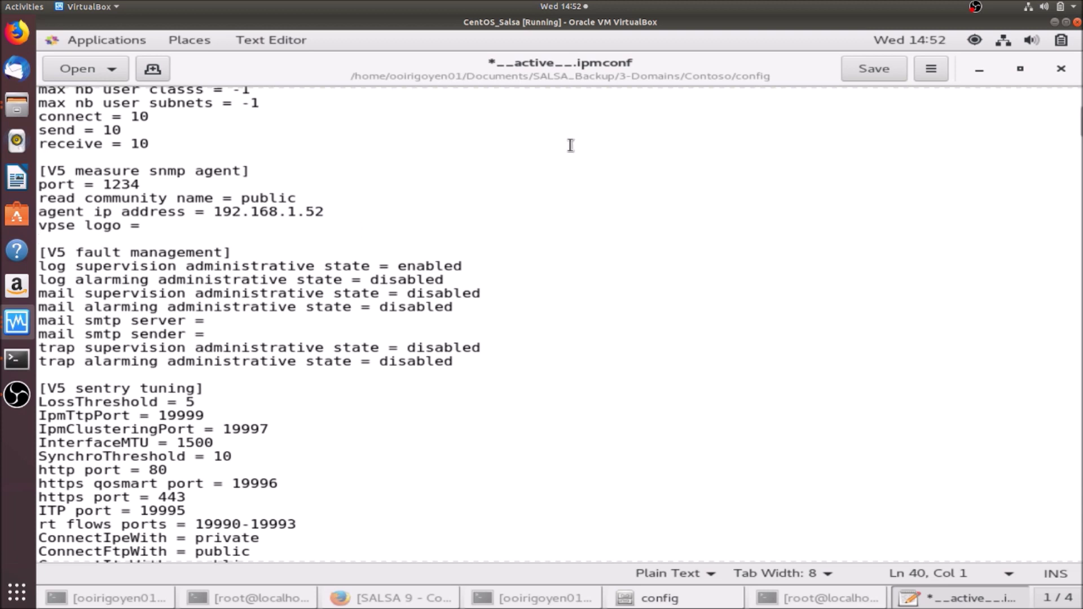
click(866, 65)
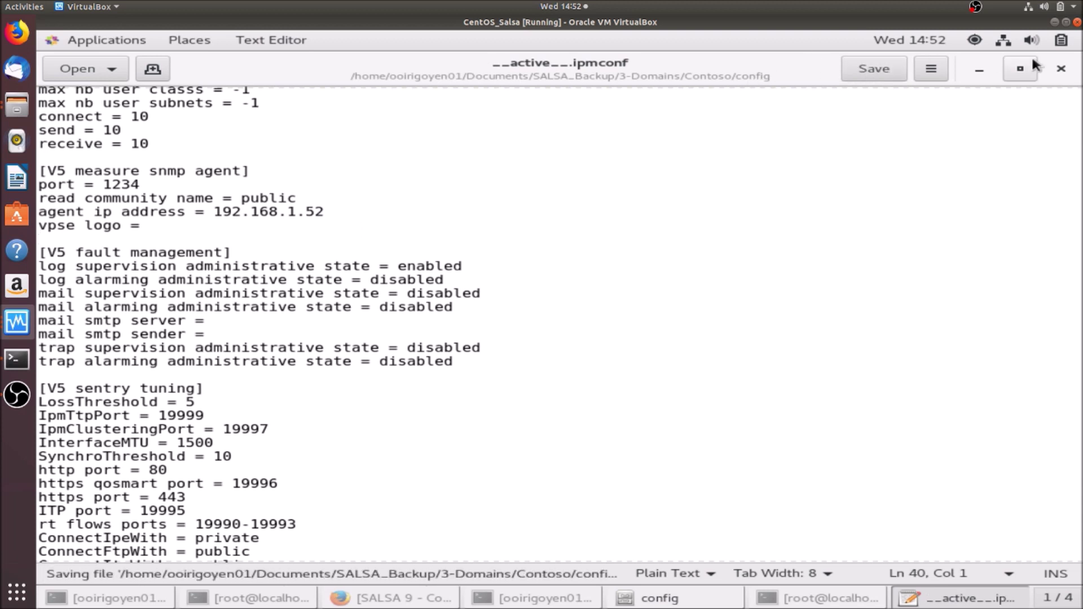
click(1060, 69)
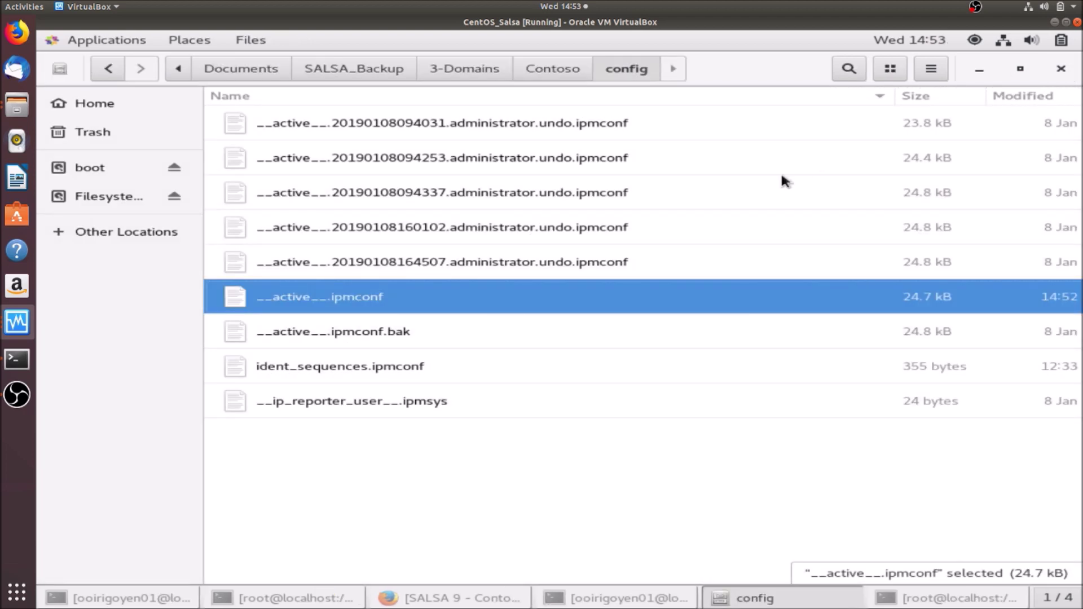
Set the agent ip address to 192.168.1.52 in 3-Domains/Contoso-1/config/__active__.ipmconf, then save and close the file
click(494, 68)
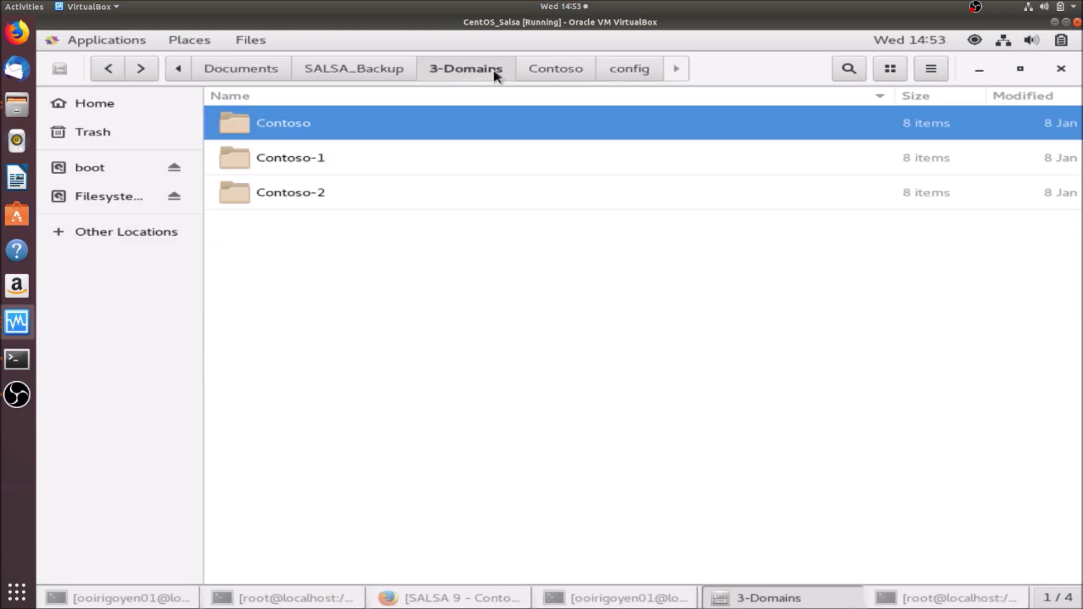
double_click(306, 160)
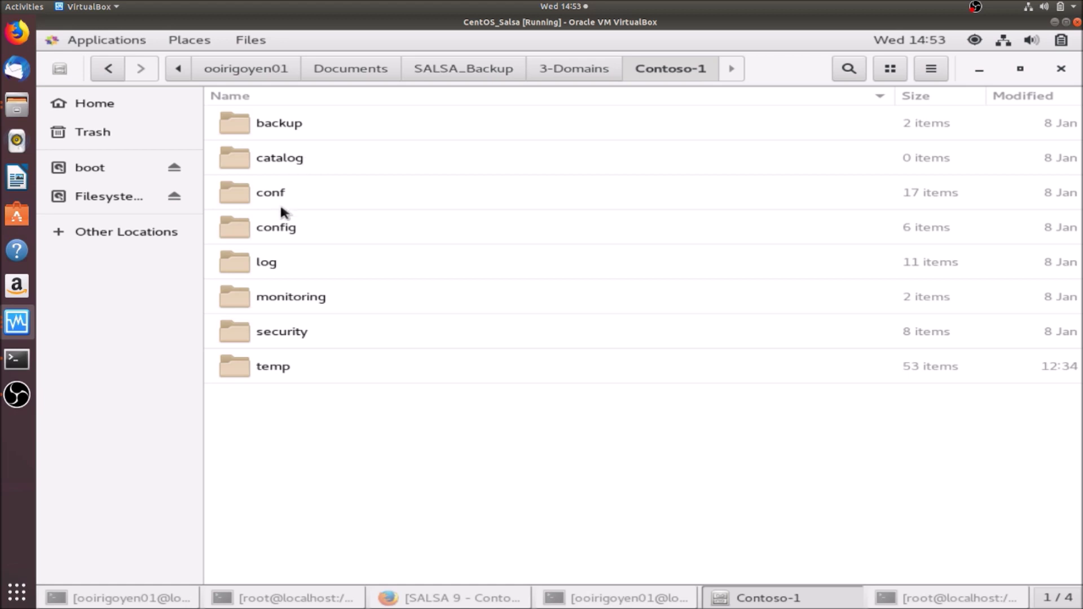
double_click(275, 228)
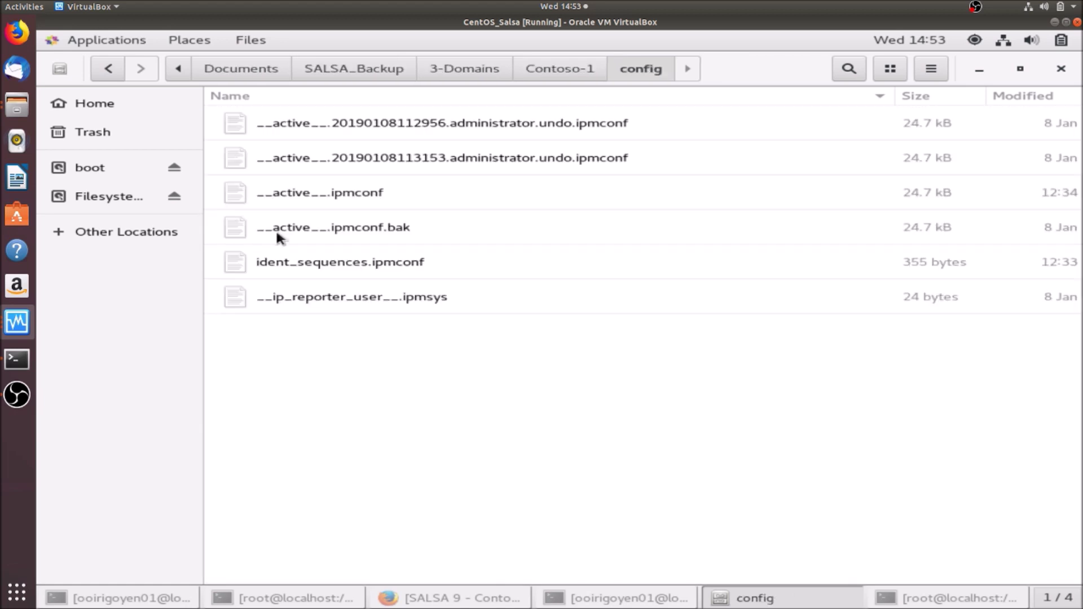
click(370, 193)
double_click(370, 194)
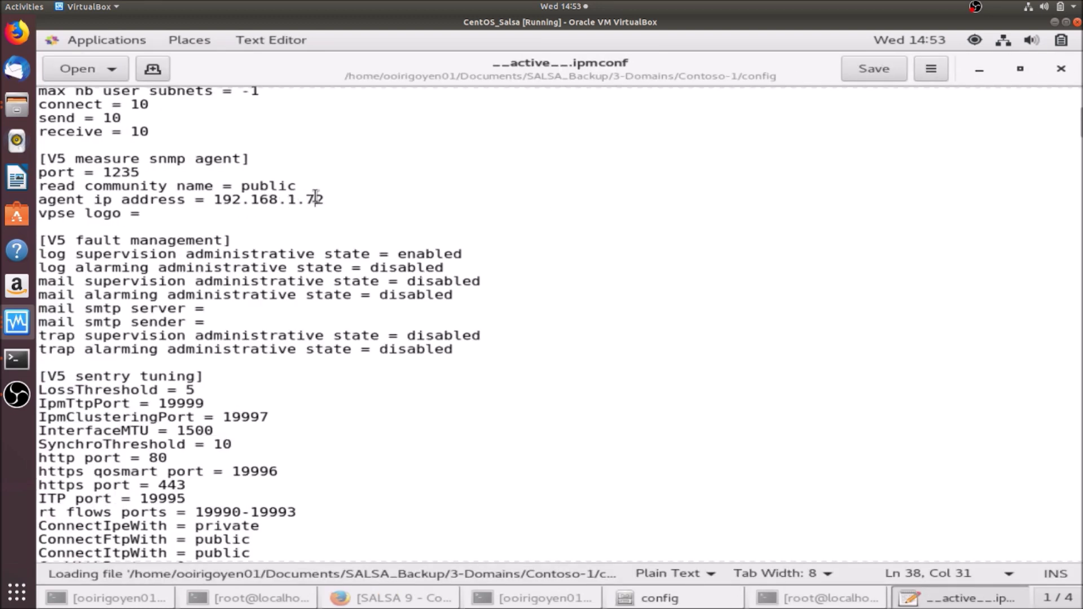
key(BackSpace)
text(5)
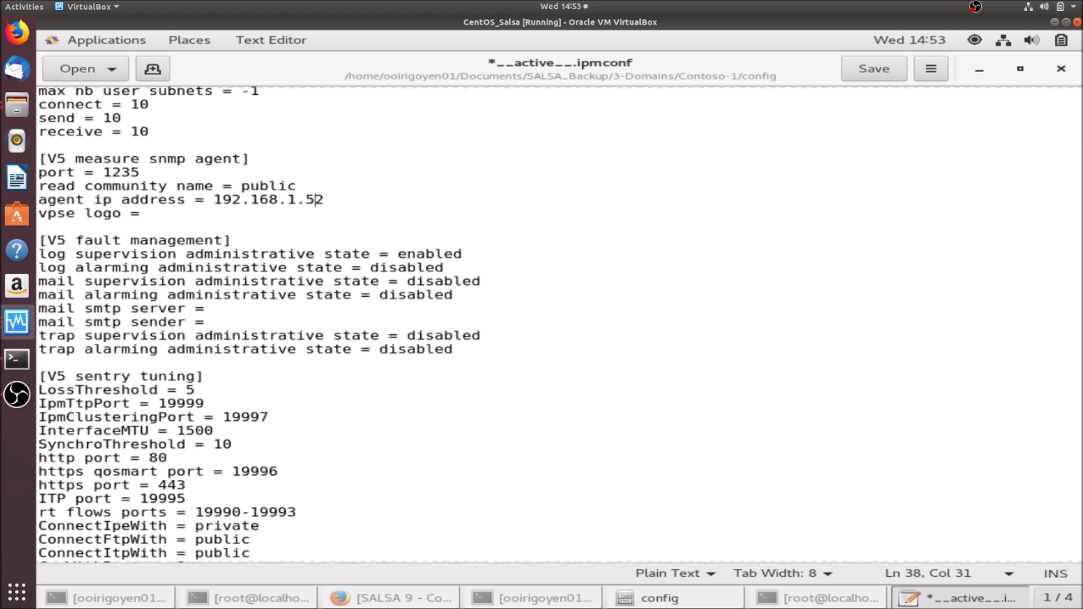
click(885, 69)
click(1060, 68)
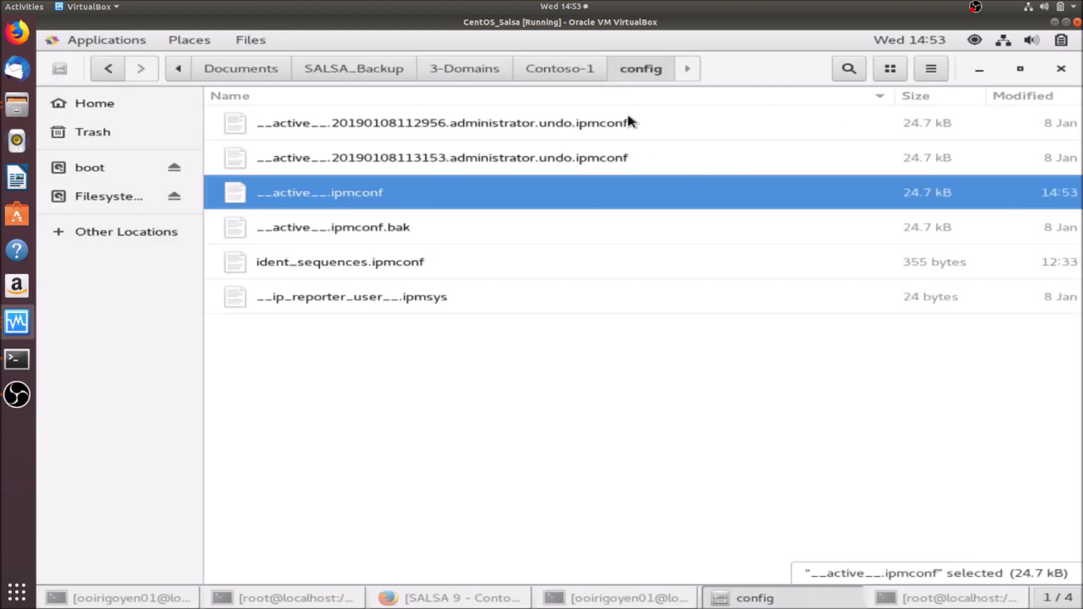
Set the agent ip address to 192.168.1.52 in 3-Domains/Contoso-2/config/__active__.ipmconf, then save and close the file
click(486, 70)
double_click(355, 198)
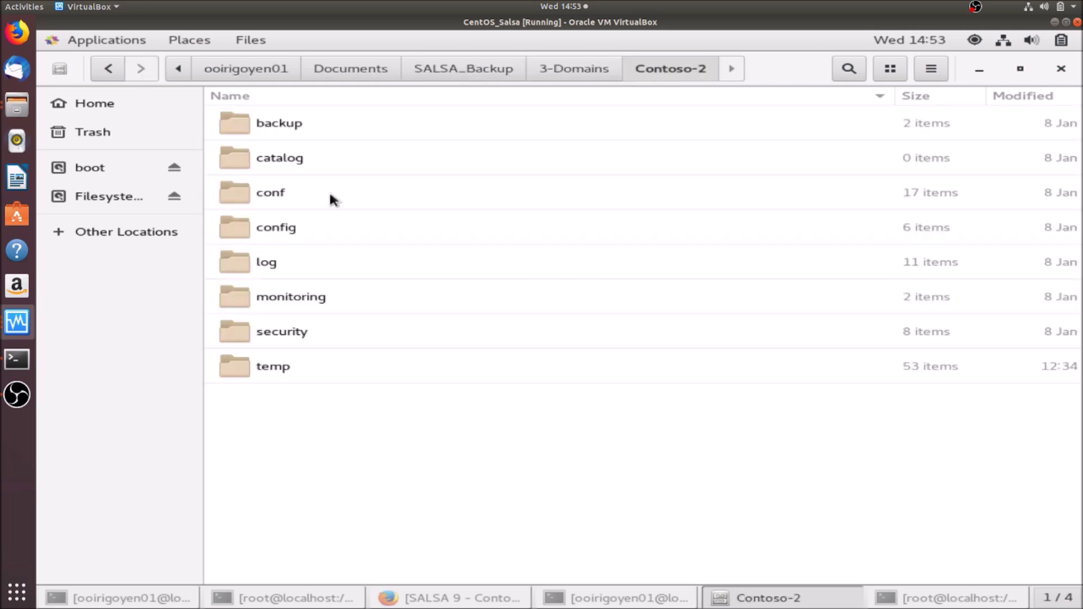
double_click(274, 227)
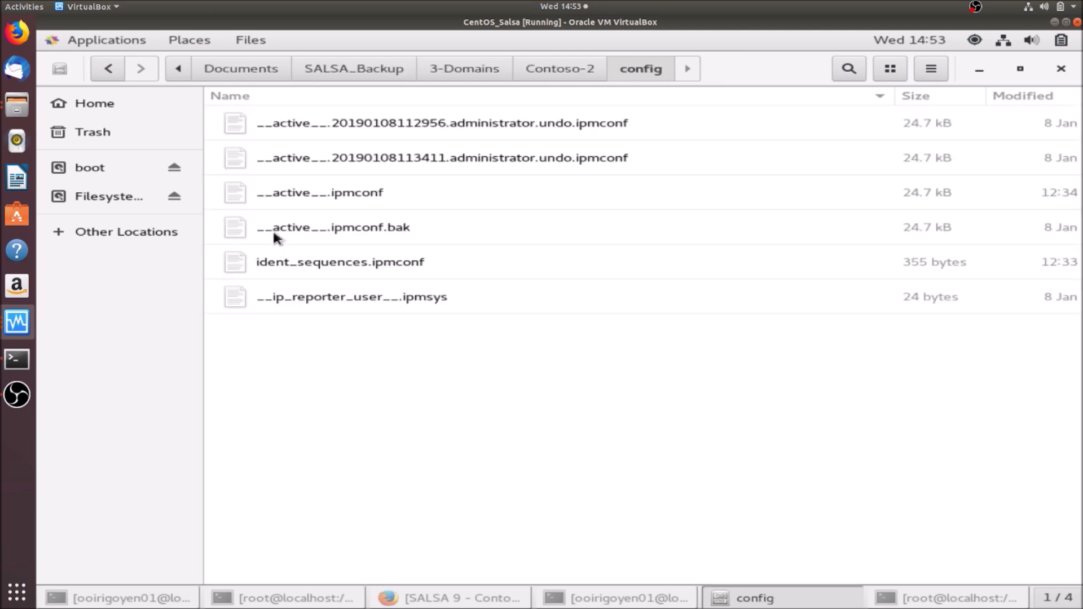
double_click(340, 193)
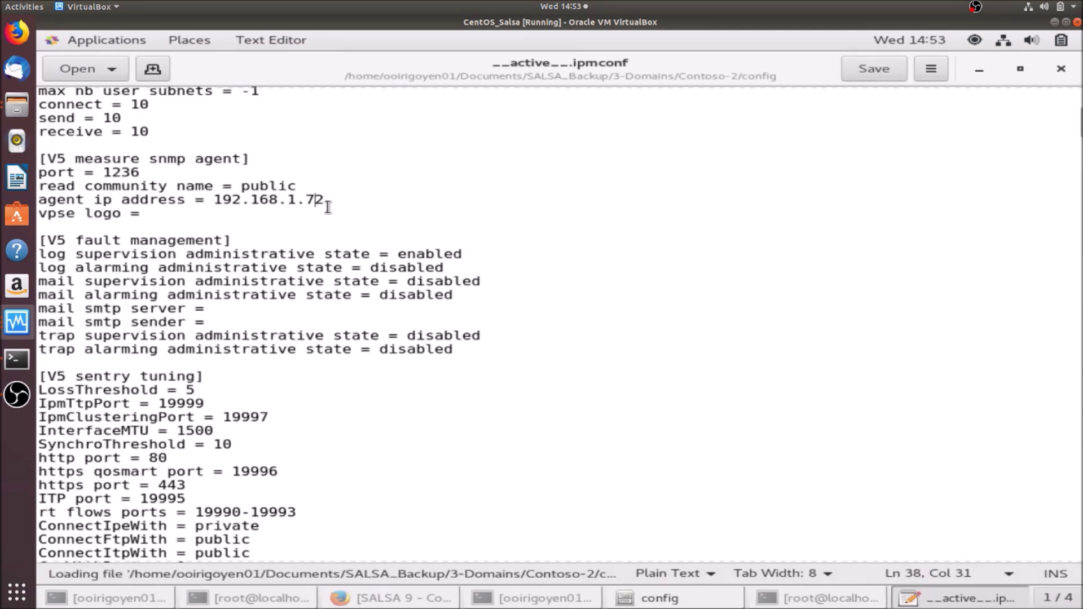
key(BackSpace)
text(5)
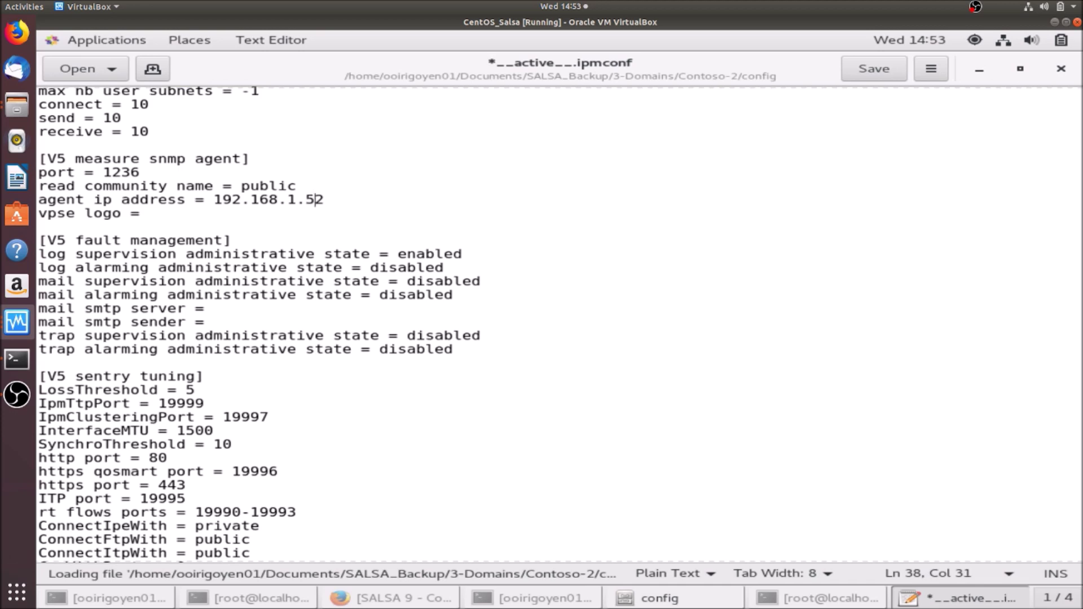
click(872, 66)
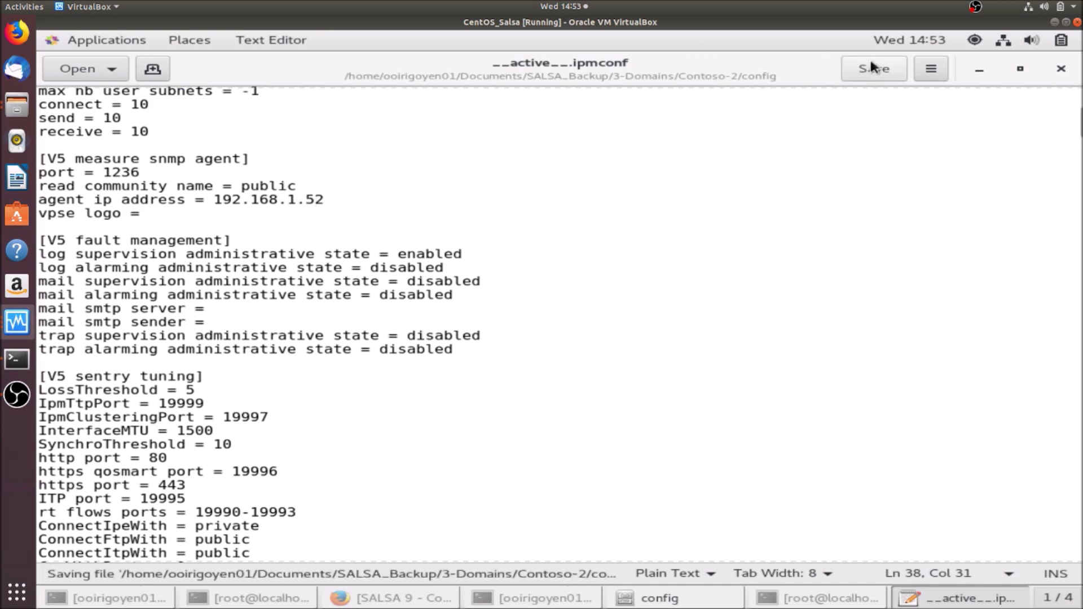
click(1060, 70)
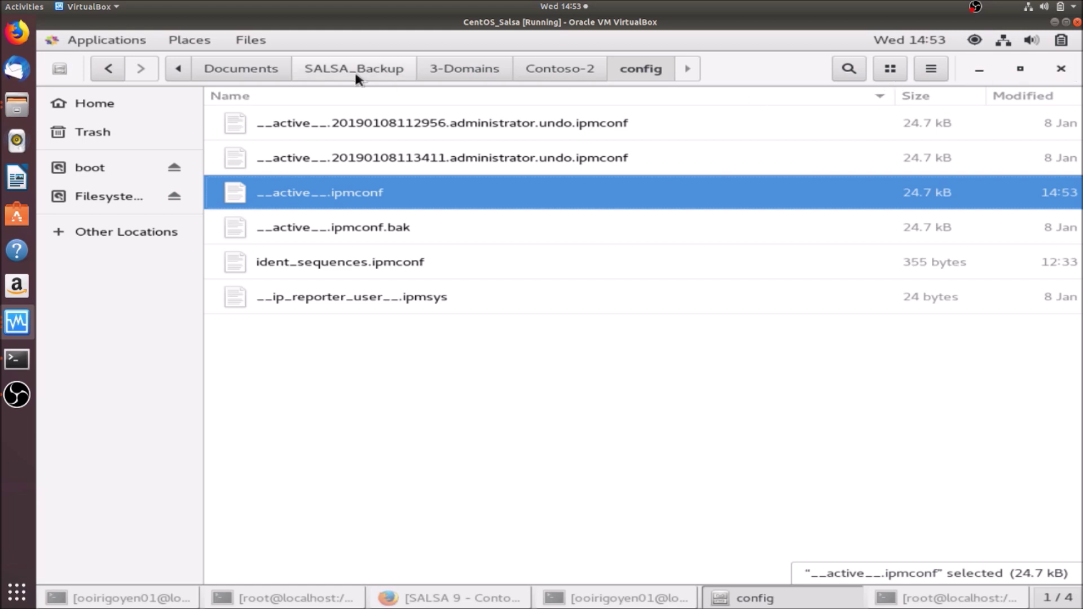
Go back to Documents and review the backup folders inside SALSA_Backup
click(275, 73)
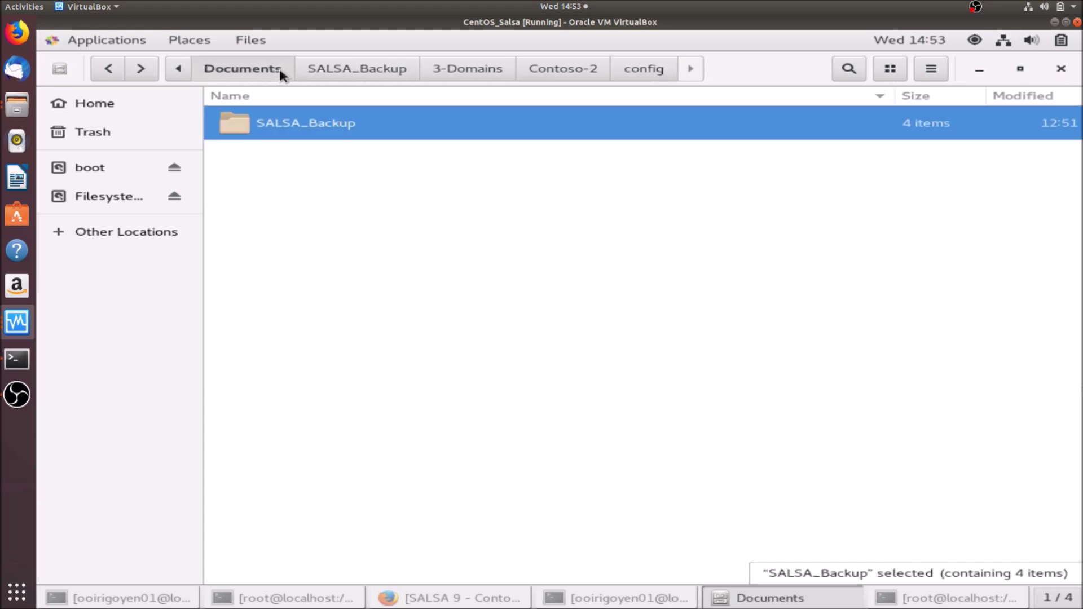
double_click(270, 124)
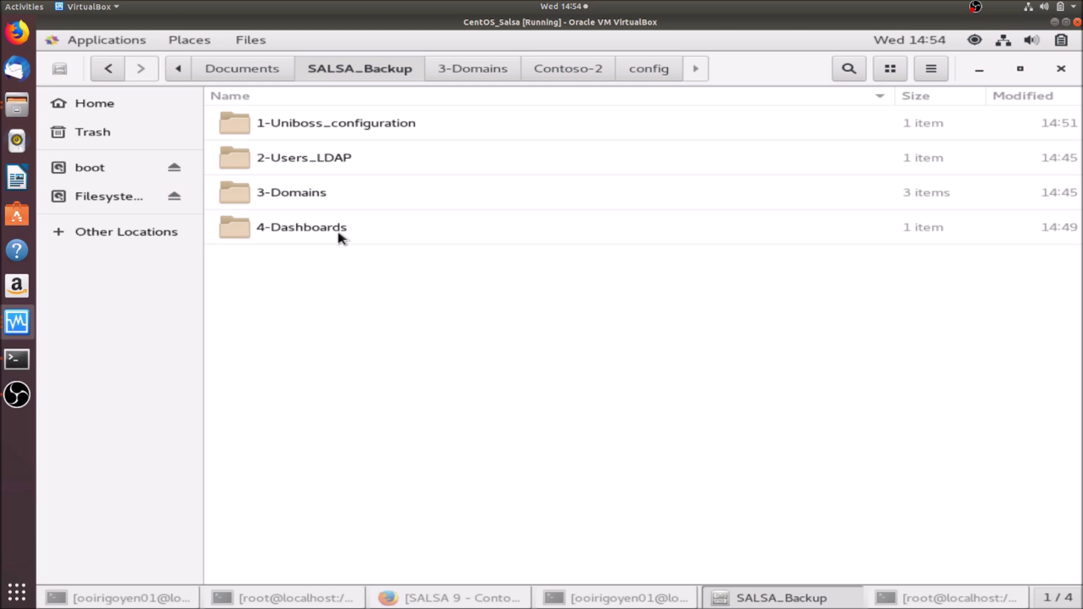
click(304, 130)
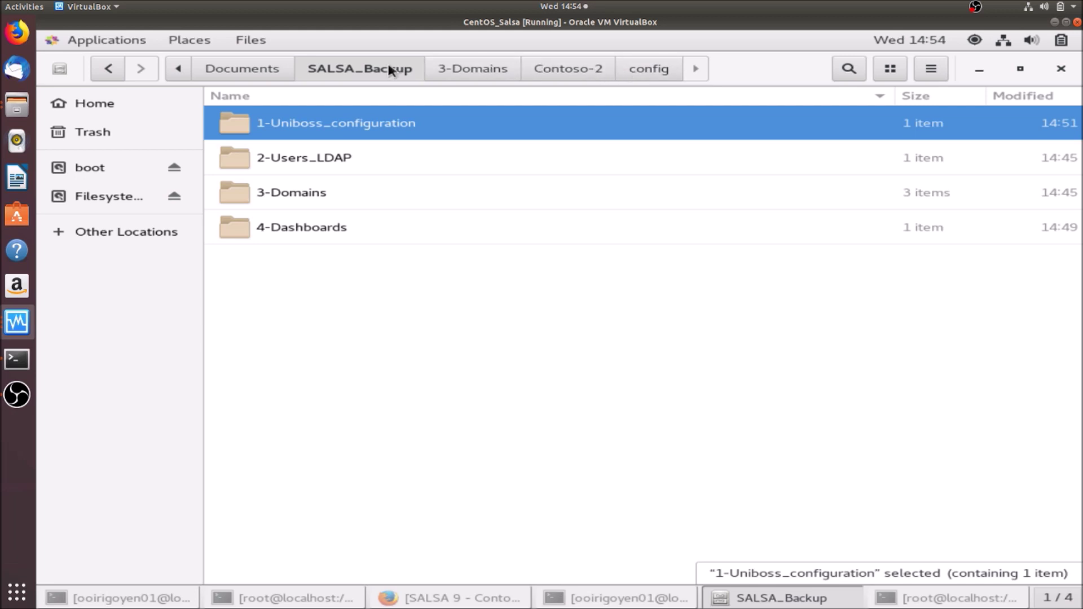
Compress the SALSA_Backup folder into SALSA_Backup.zip in Documents and dismiss the completion message
click(286, 67)
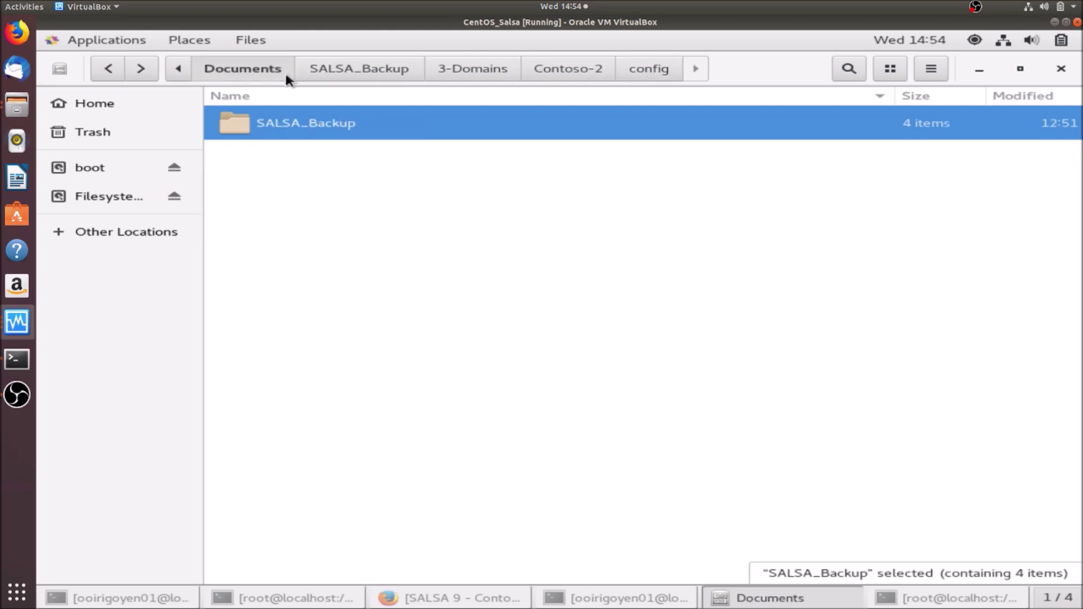
right_click(288, 131)
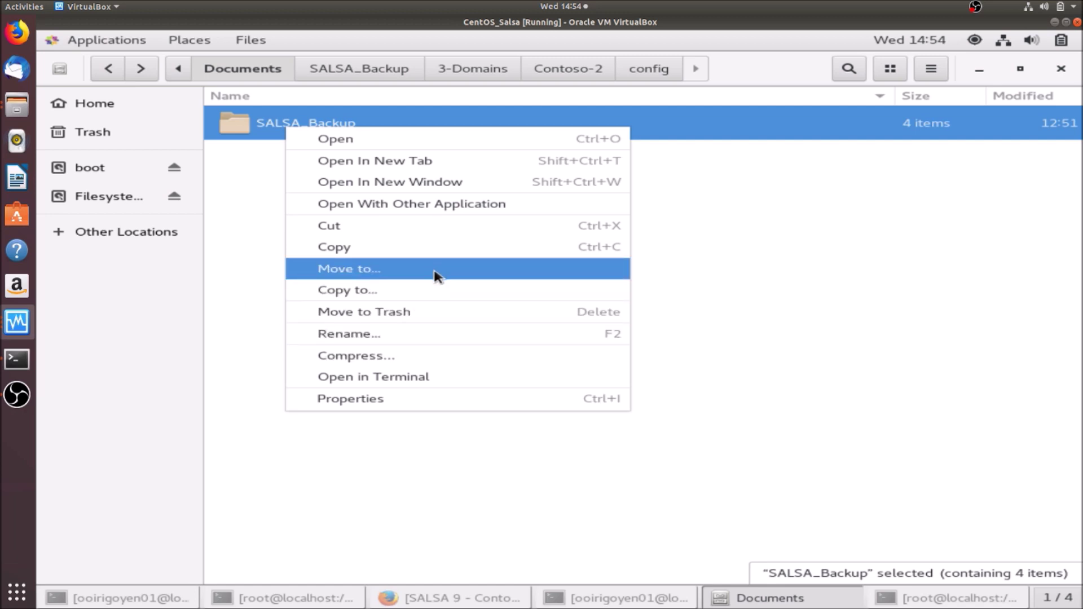
click(413, 364)
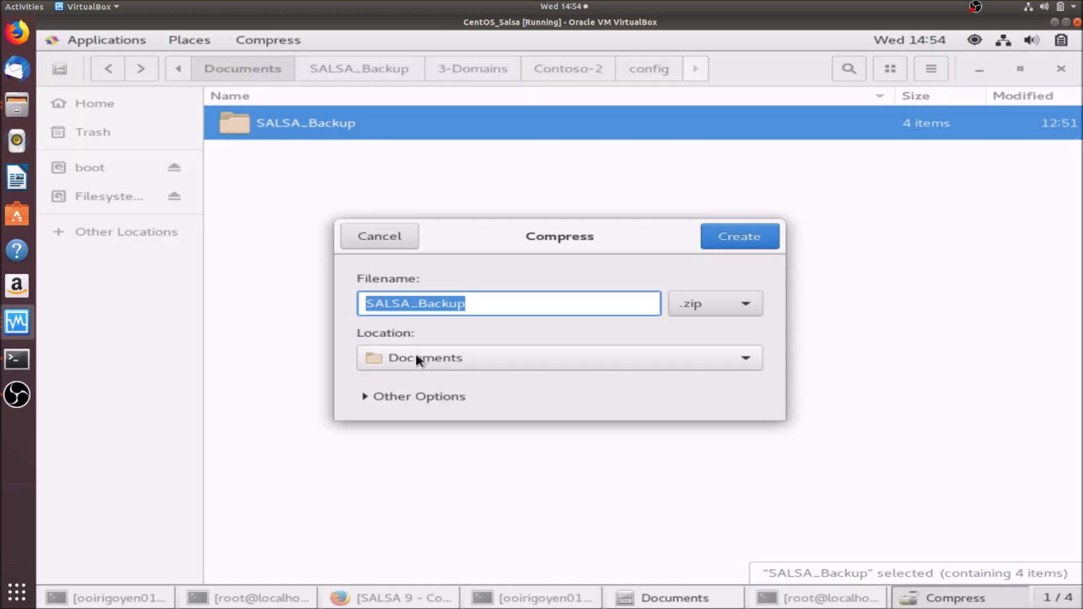
click(753, 240)
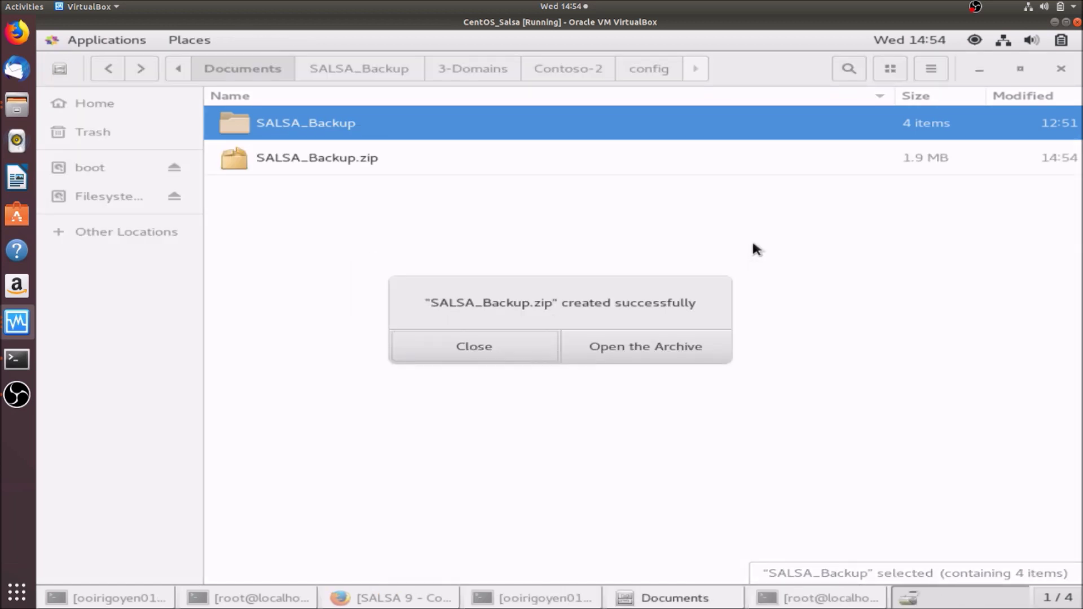
click(511, 343)
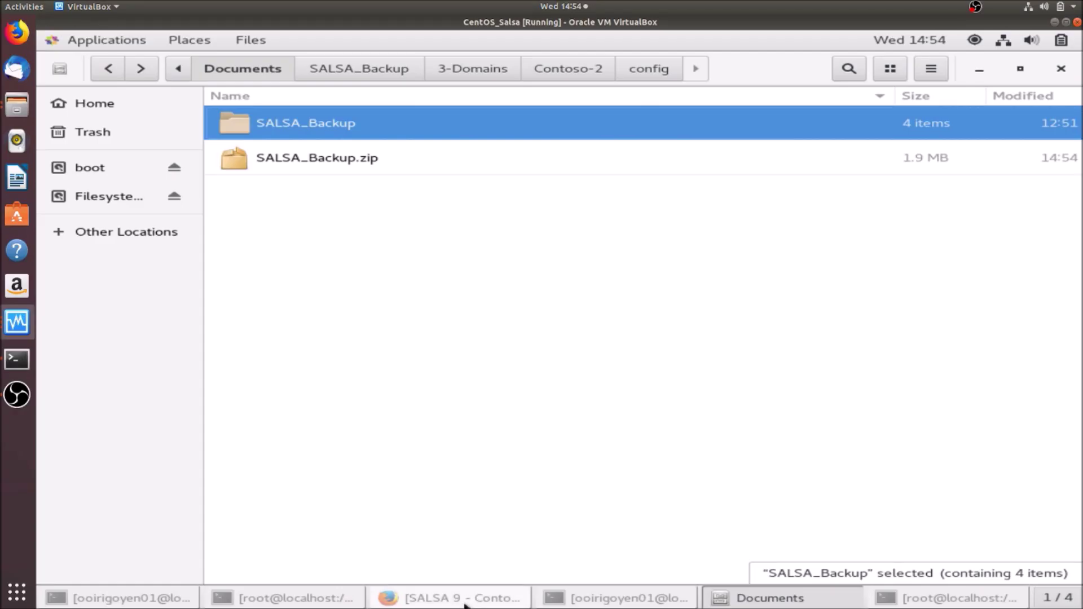
Switch to Firefox and close both SALSA 9 - Contoso tabs and the extra SALSA homepage tab
click(467, 601)
click(467, 601)
click(467, 601)
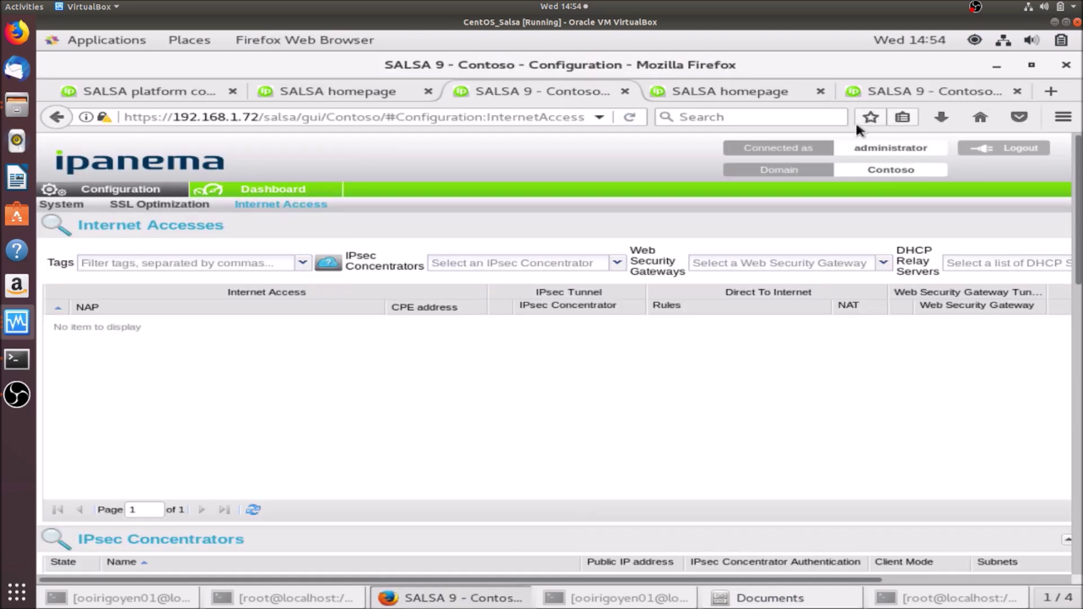
click(1017, 92)
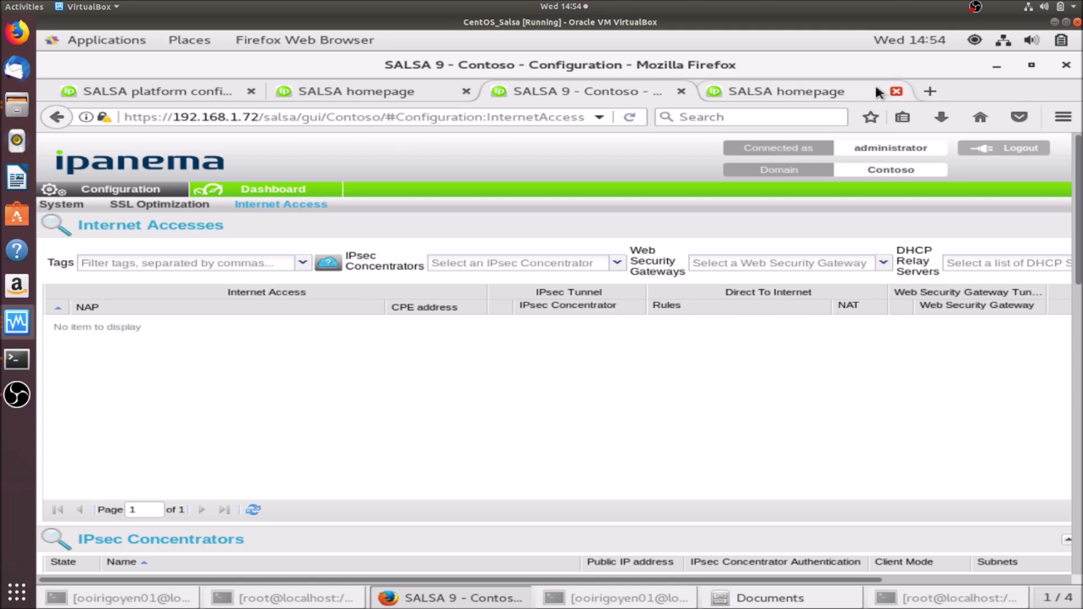
click(680, 91)
click(681, 91)
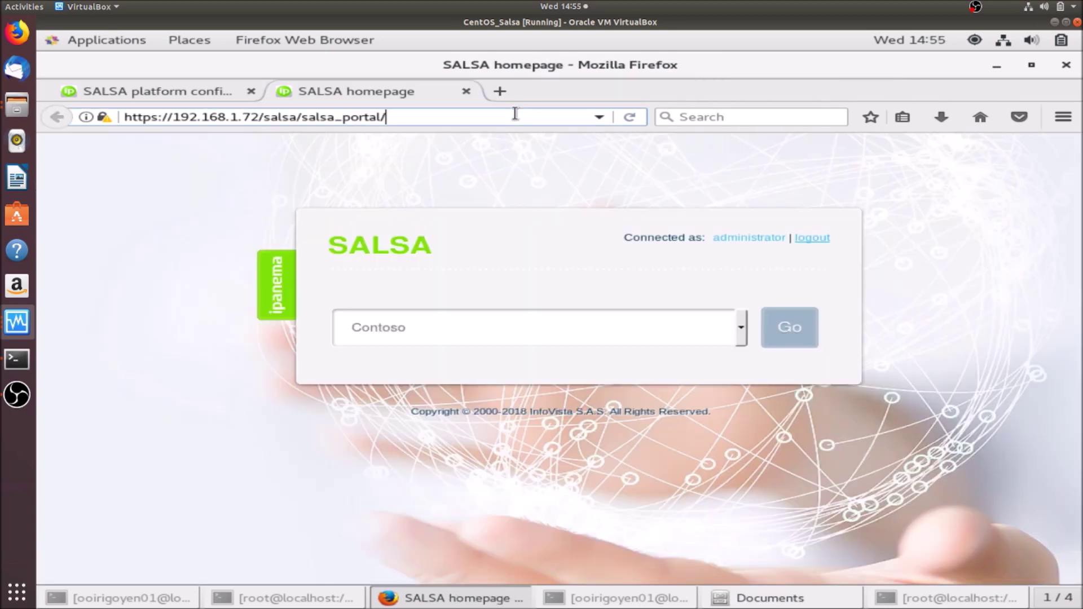
Load gmail.com in the current Firefox tab in place of the SALSA homepage
click(515, 113)
text(gmail.com/)
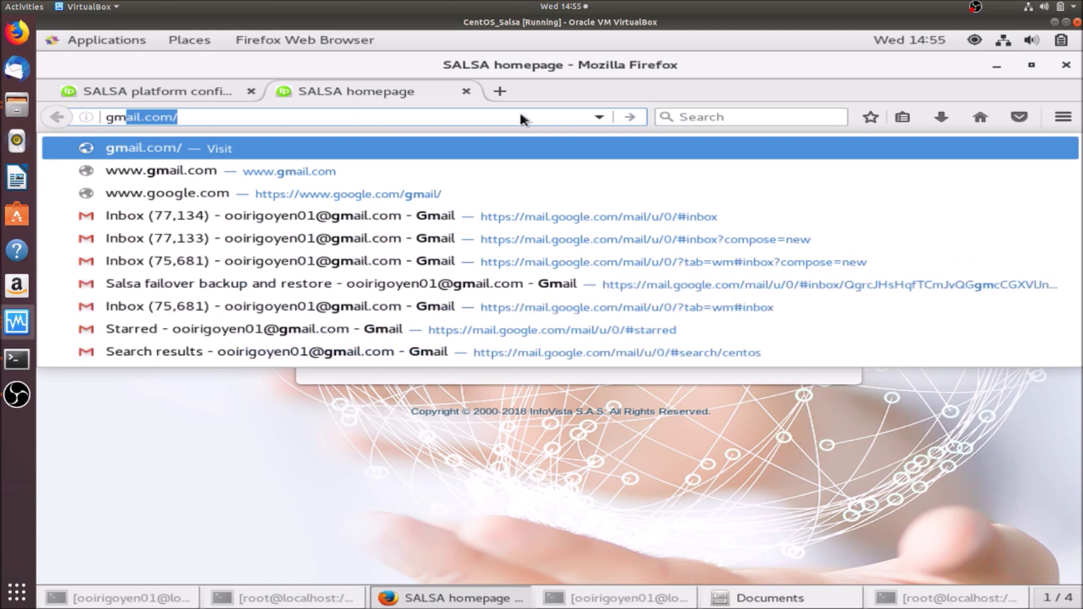
key(Return)
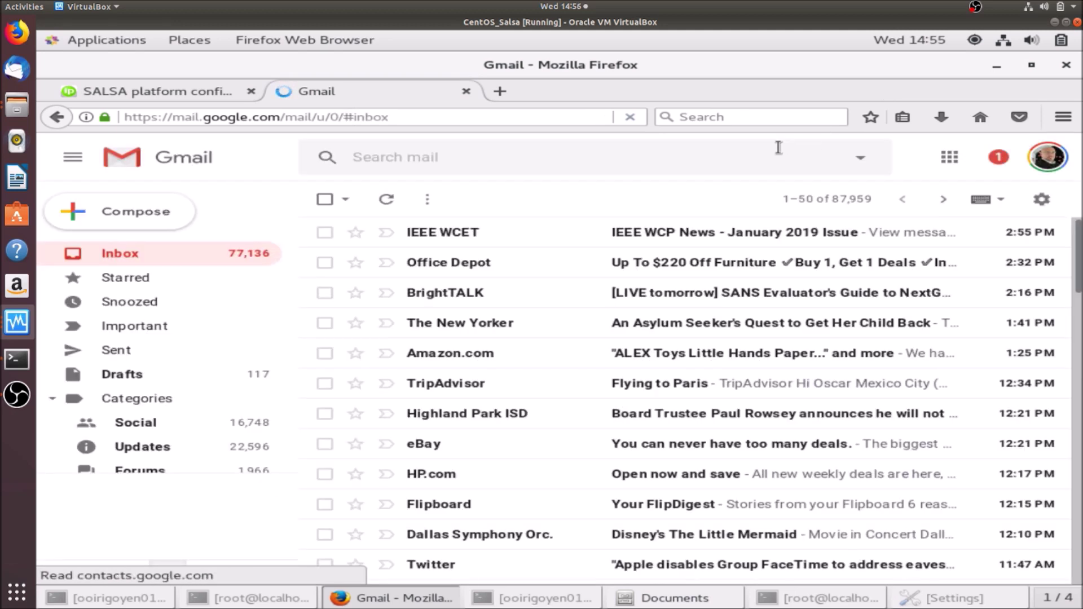
Compose a new message addressed to the account owner's own Gmail address with the subject SALSA bck
double_click(170, 217)
text(o)
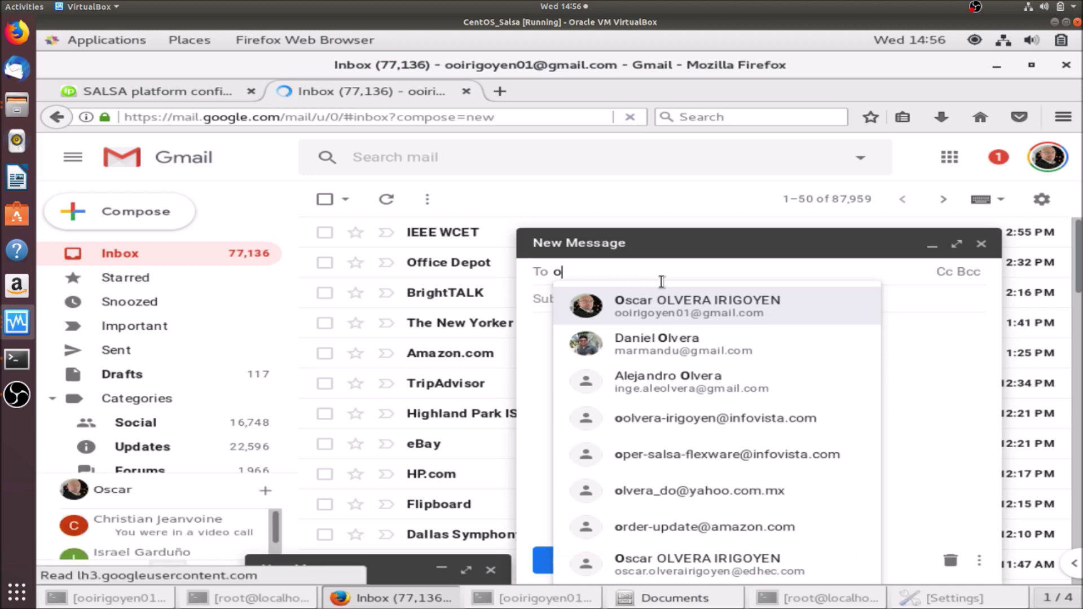
click(698, 319)
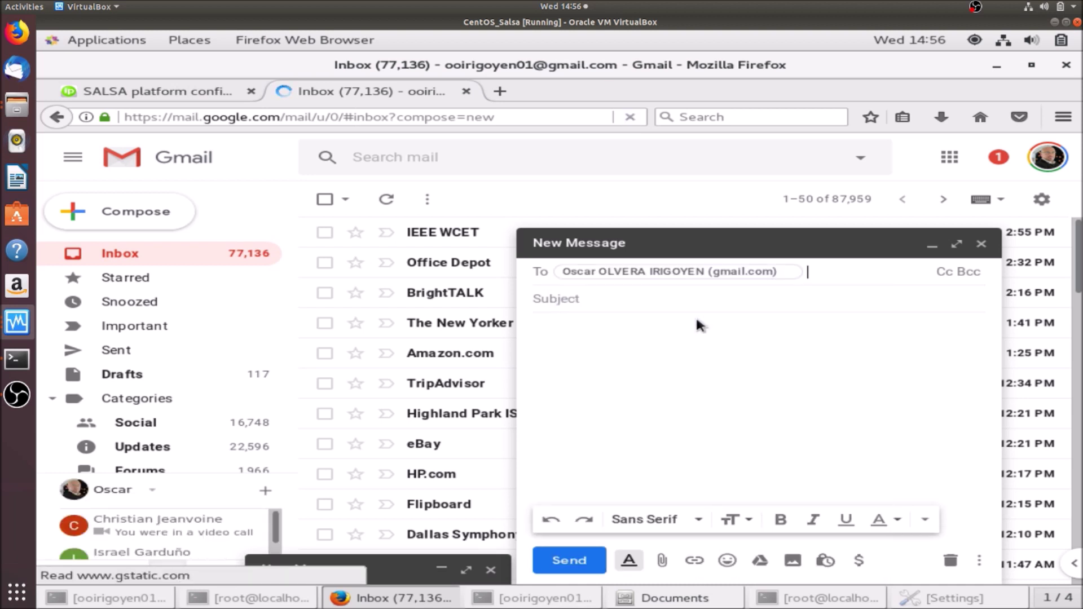
click(661, 298)
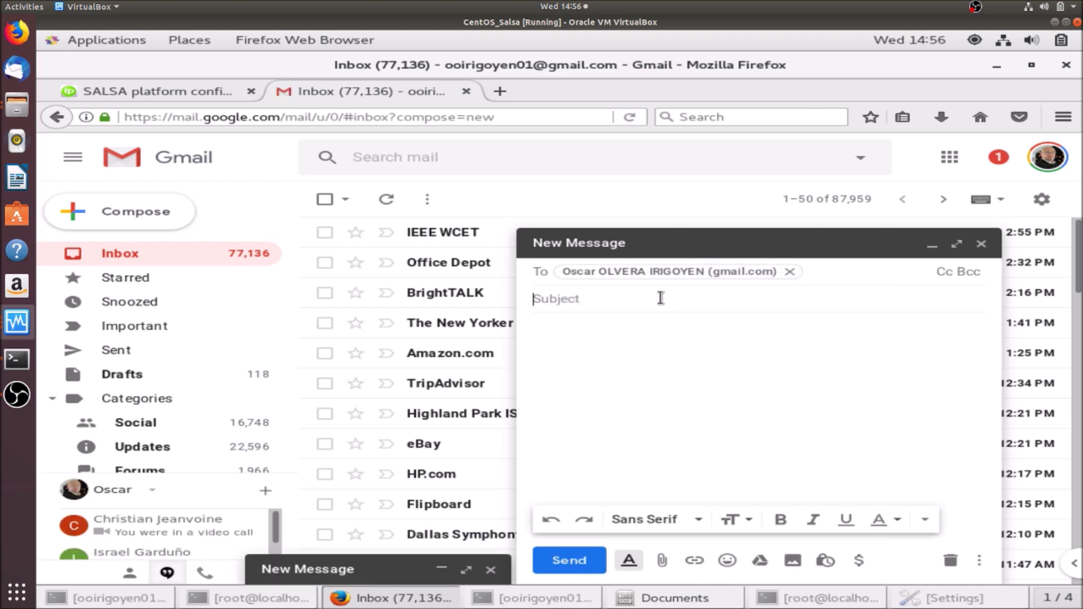
text(SALSA)
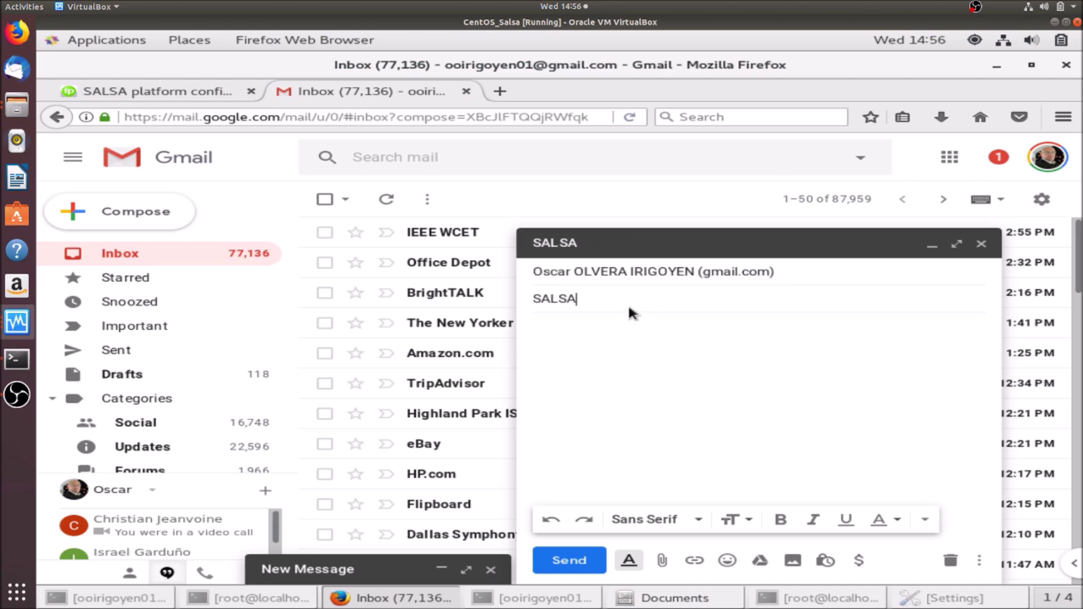
text( bck)
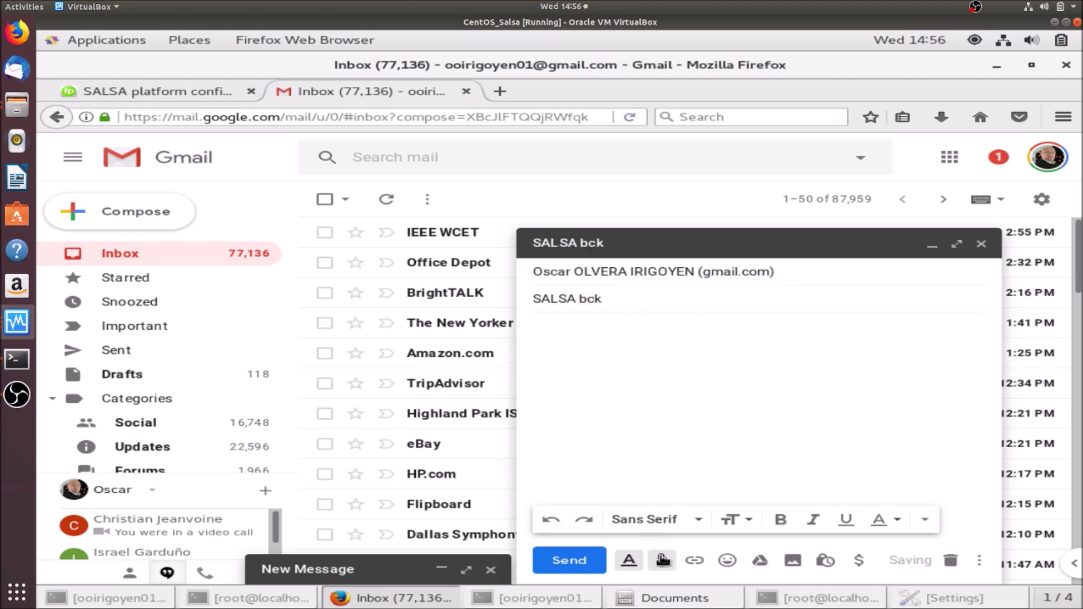
Attach SALSA_Backup.zip from Documents to the message and send it
click(662, 559)
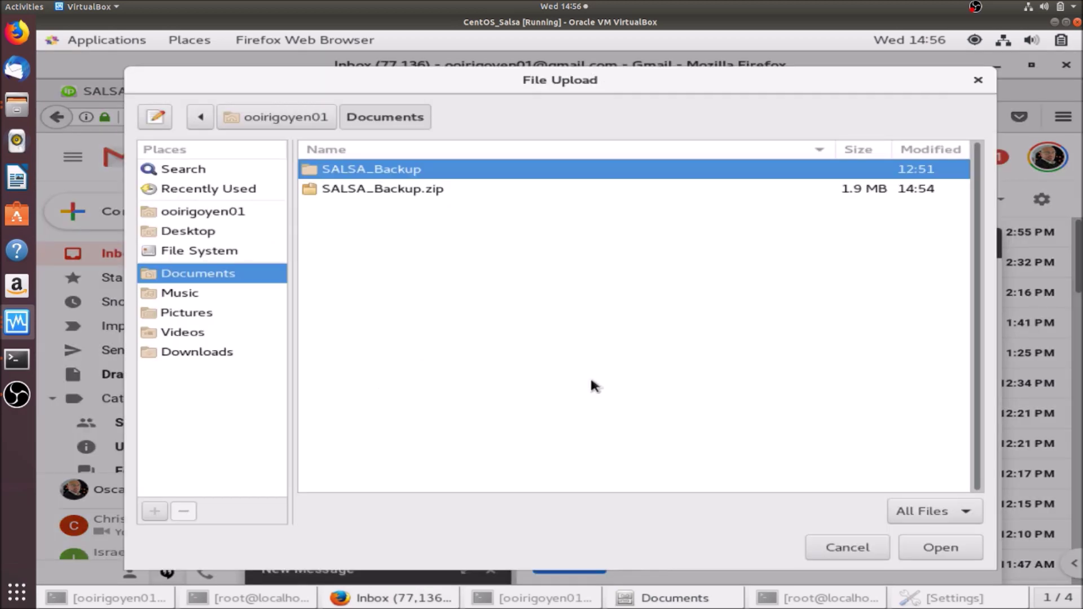
double_click(424, 190)
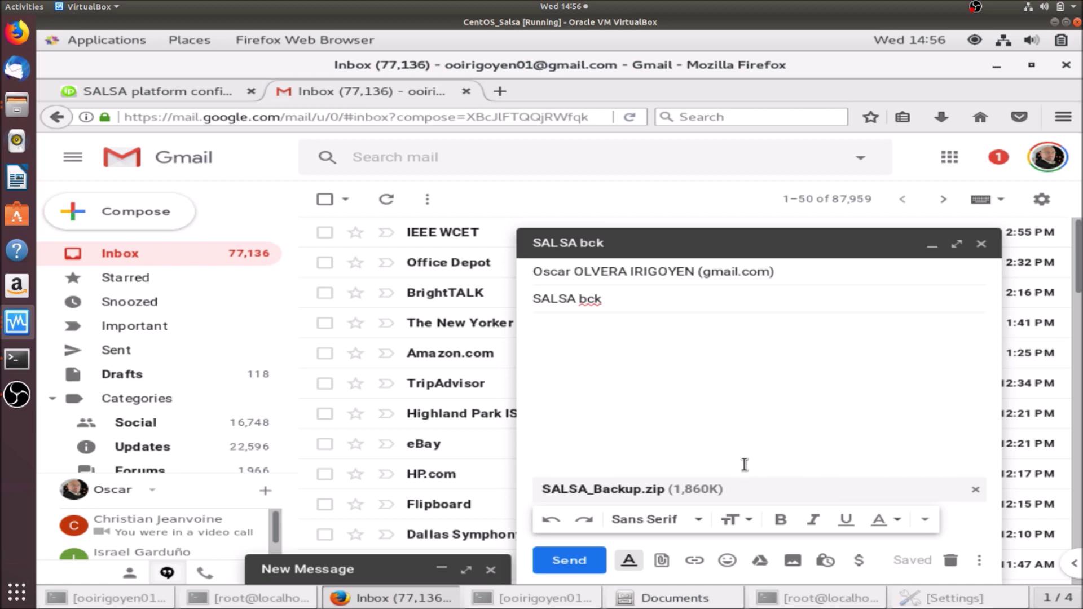
click(600, 561)
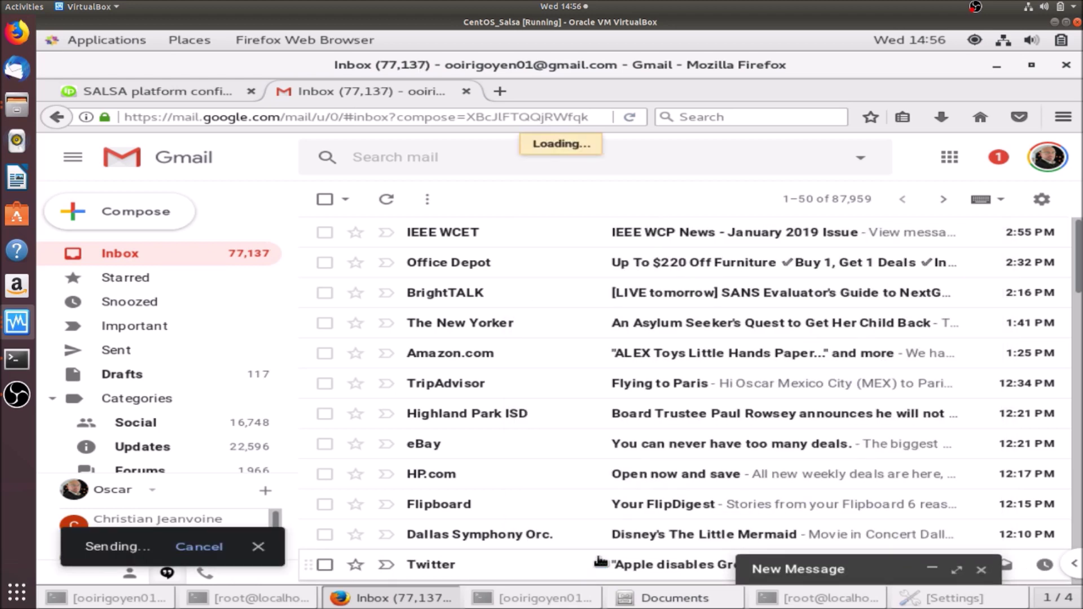
Switch to the SALSA-52 virtual machine, unlock it with the account password and minimize its Downloads window
click(16, 325)
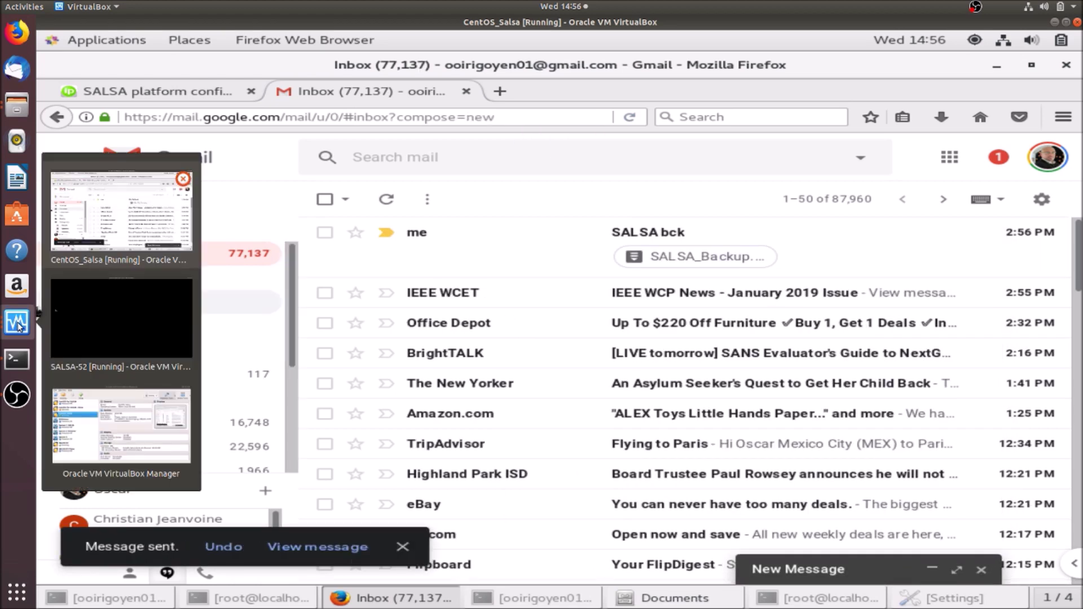
click(77, 317)
click(389, 308)
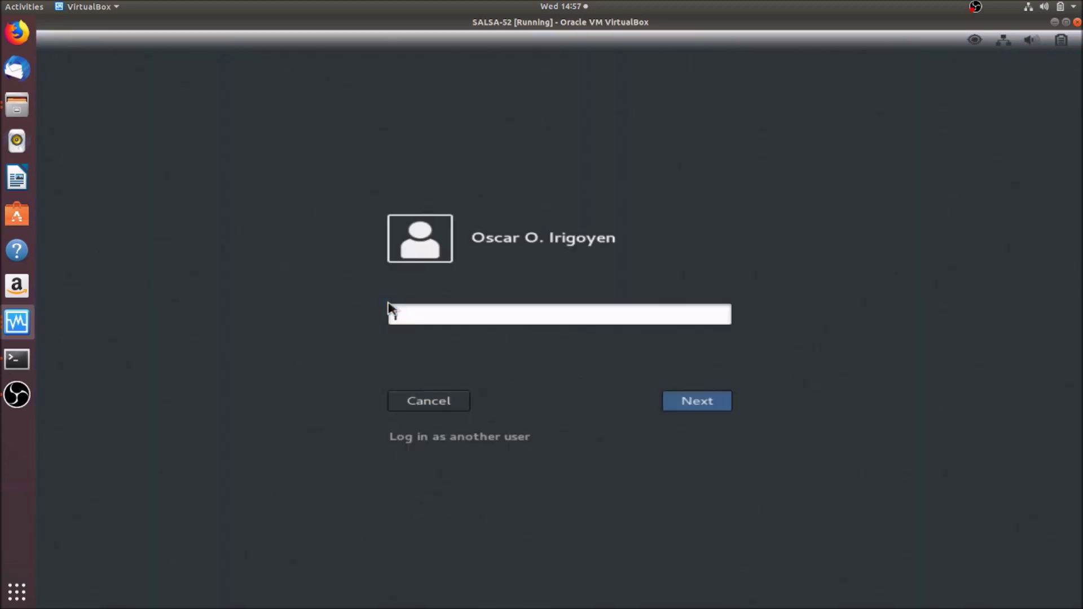
text(********)
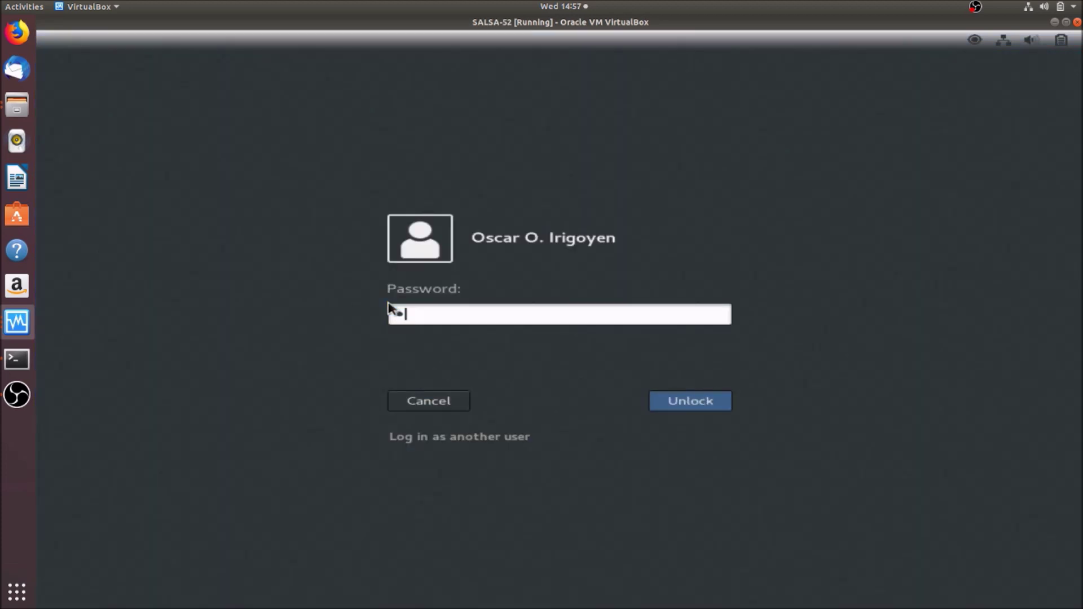
key(Return)
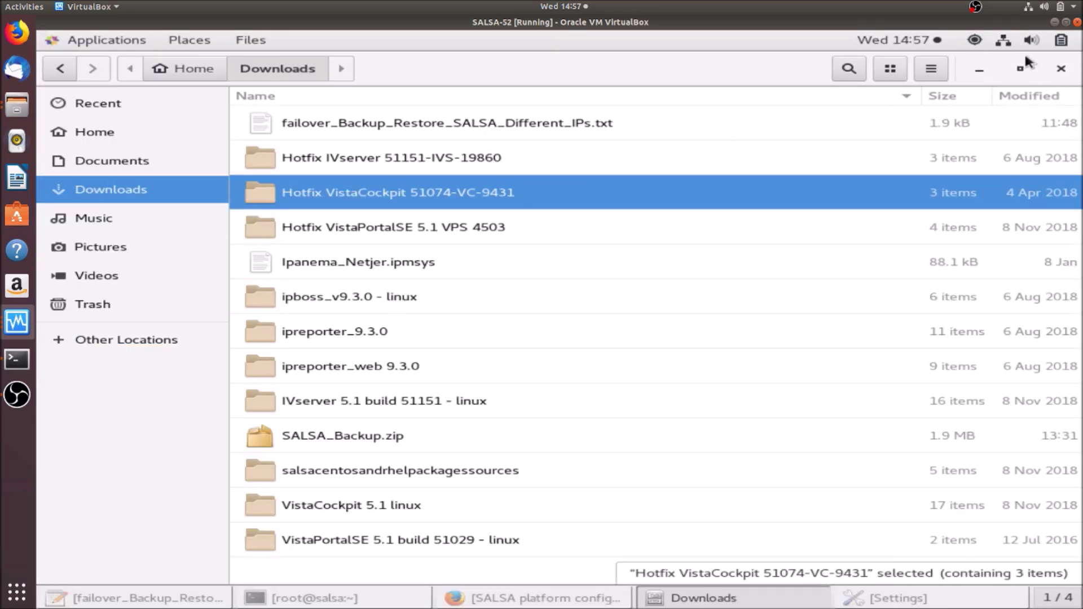
click(981, 70)
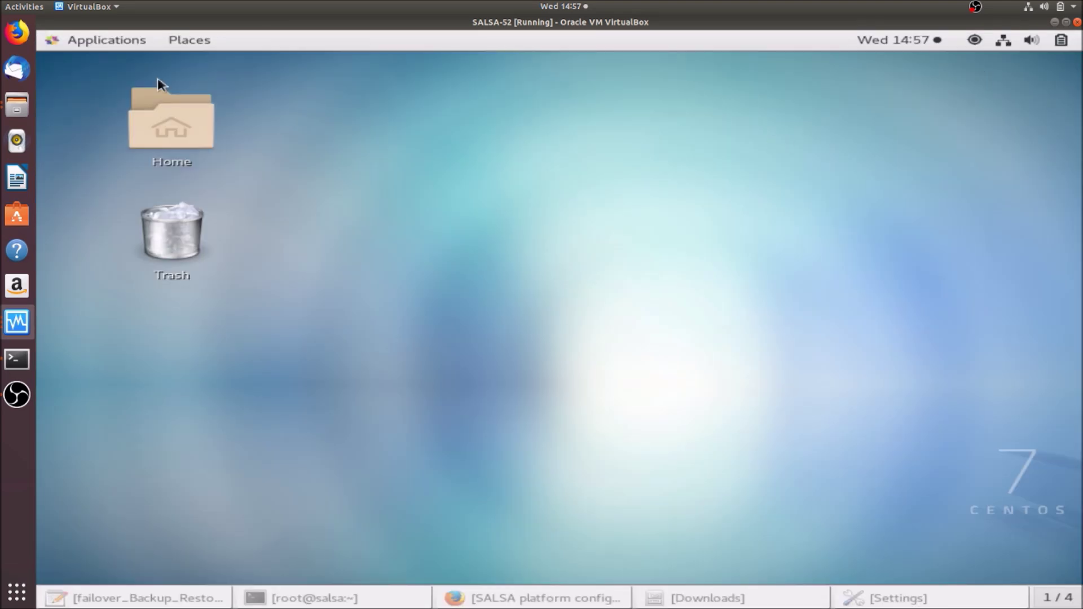
Open a new Firefox window on SALSA-52 and load gmail.com
click(108, 40)
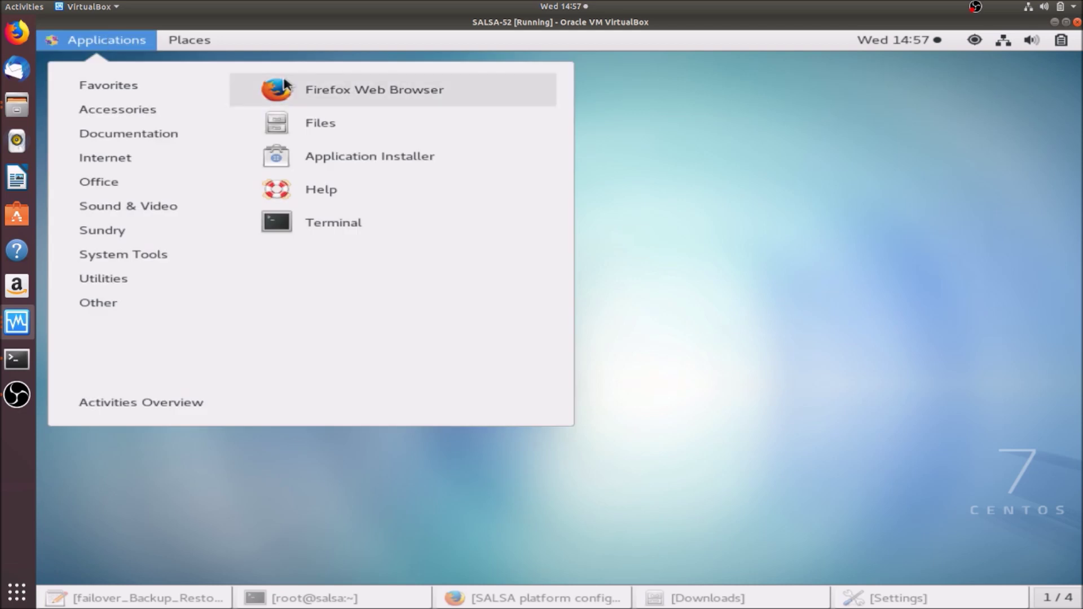
click(287, 86)
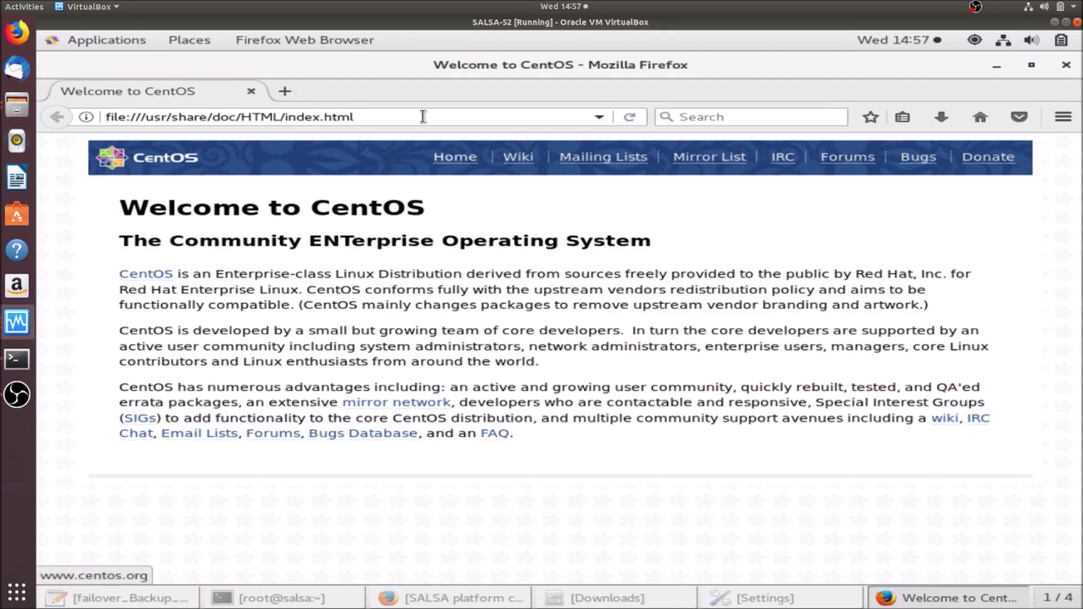
click(423, 117)
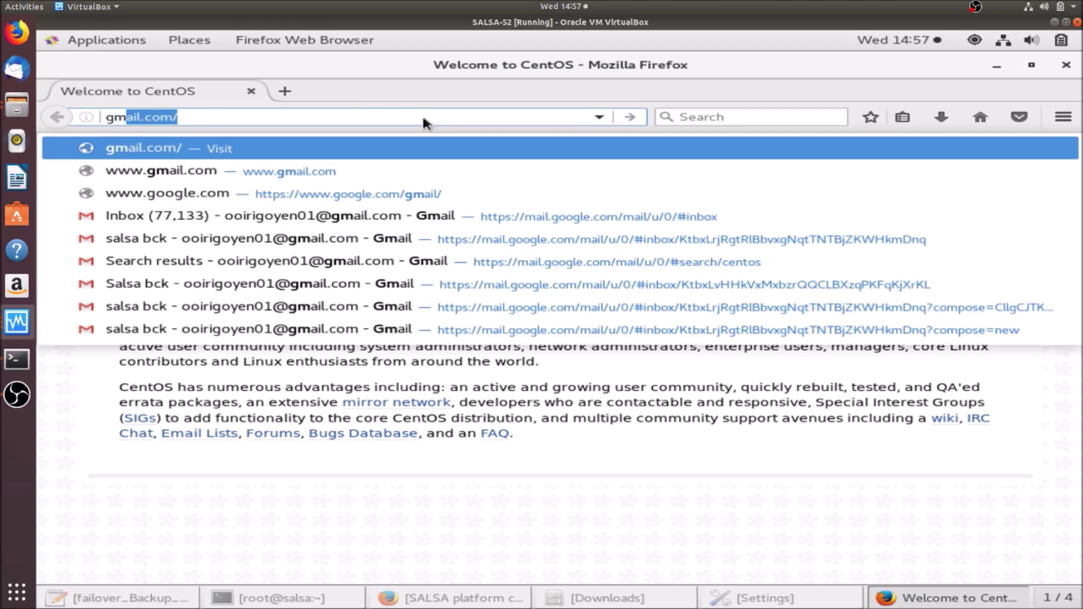
key(Return)
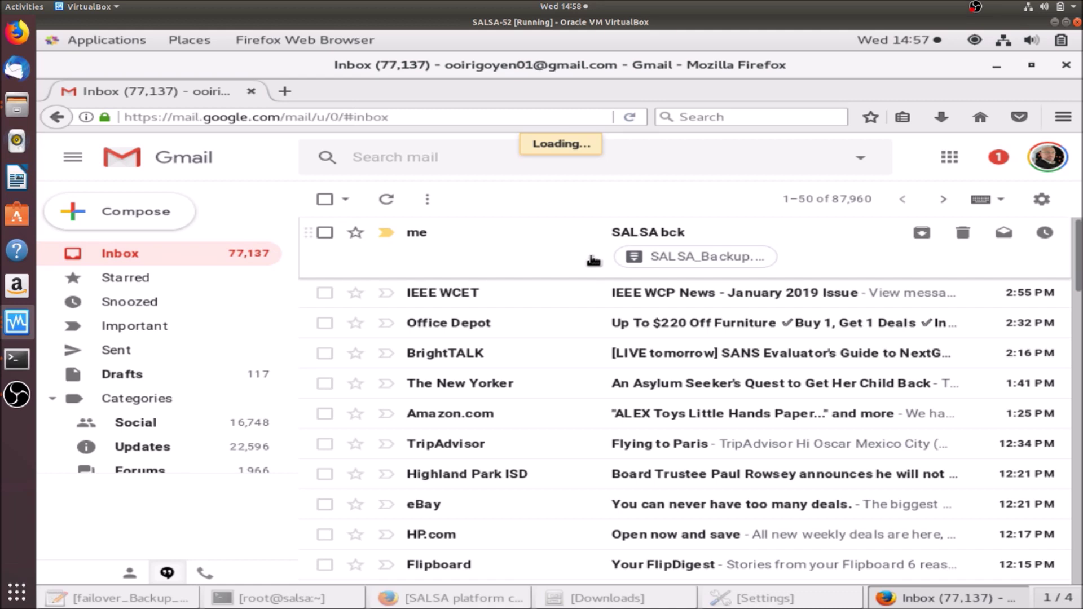
Open the SALSA bck message and download its SALSA_Backup.zip attachment, saving it as a file
click(592, 260)
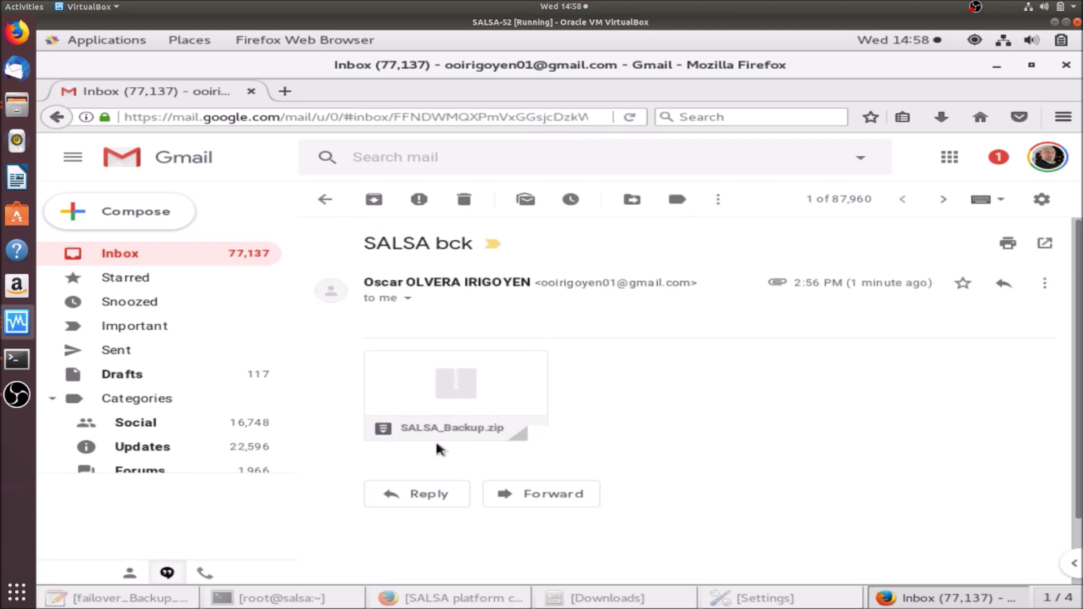
mouse_move(416, 422)
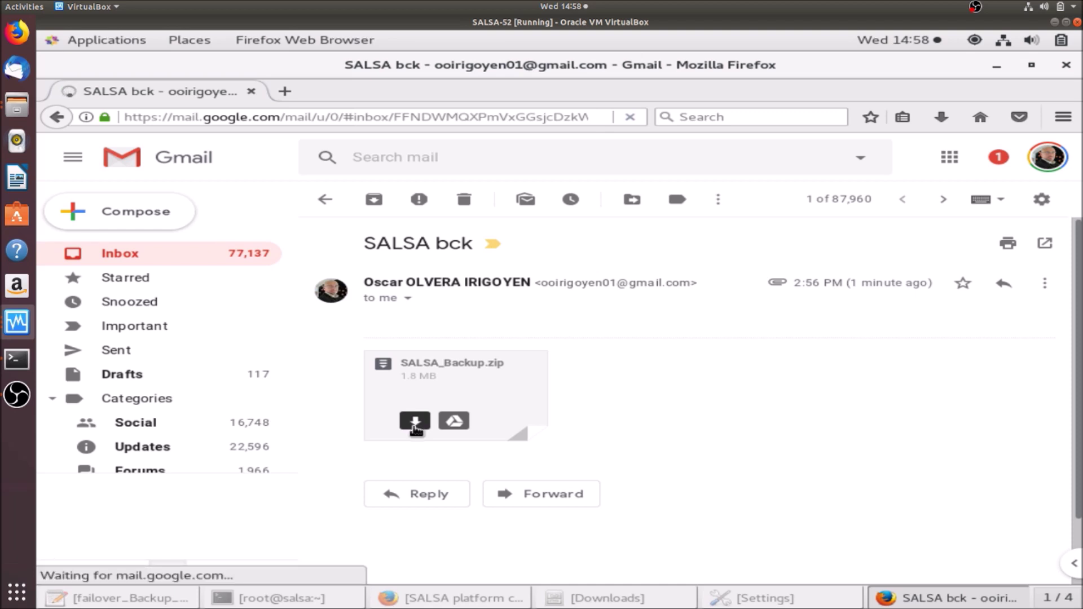
click(416, 427)
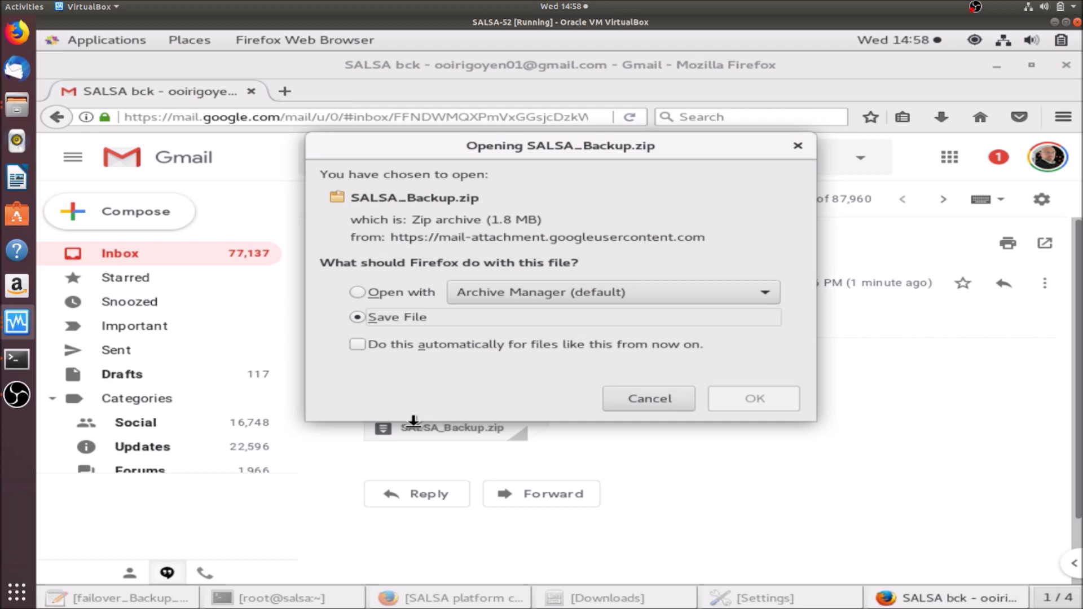
click(734, 389)
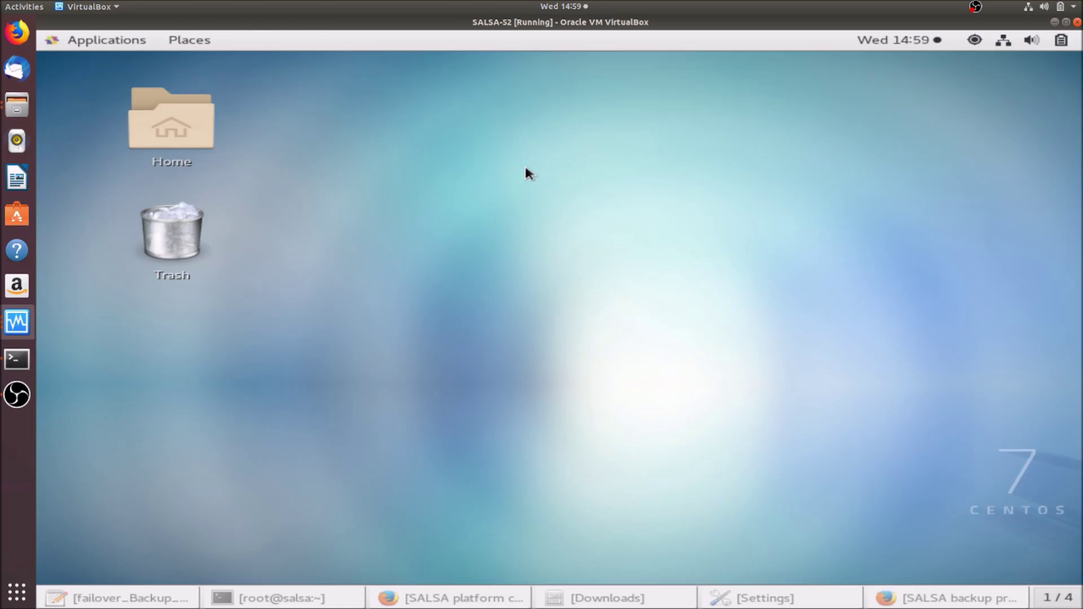
Open the Home folder from the SALSA-52 desktop
click(162, 128)
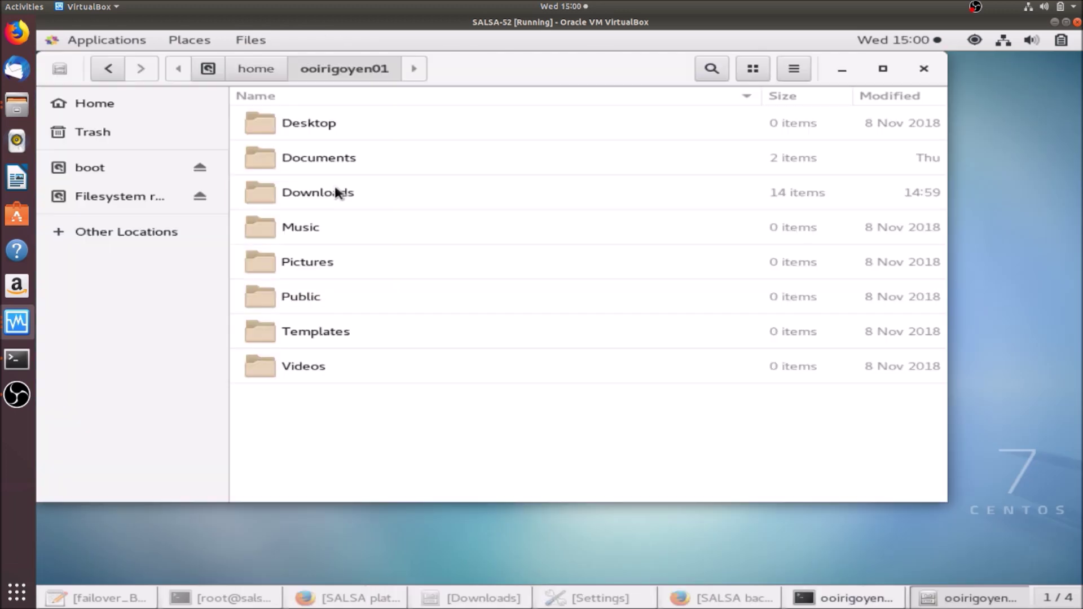
Extract the SALSA_Backup(2).zip archive in place inside the home directory's Downloads folder and dismiss the completion dialog
double_click(337, 193)
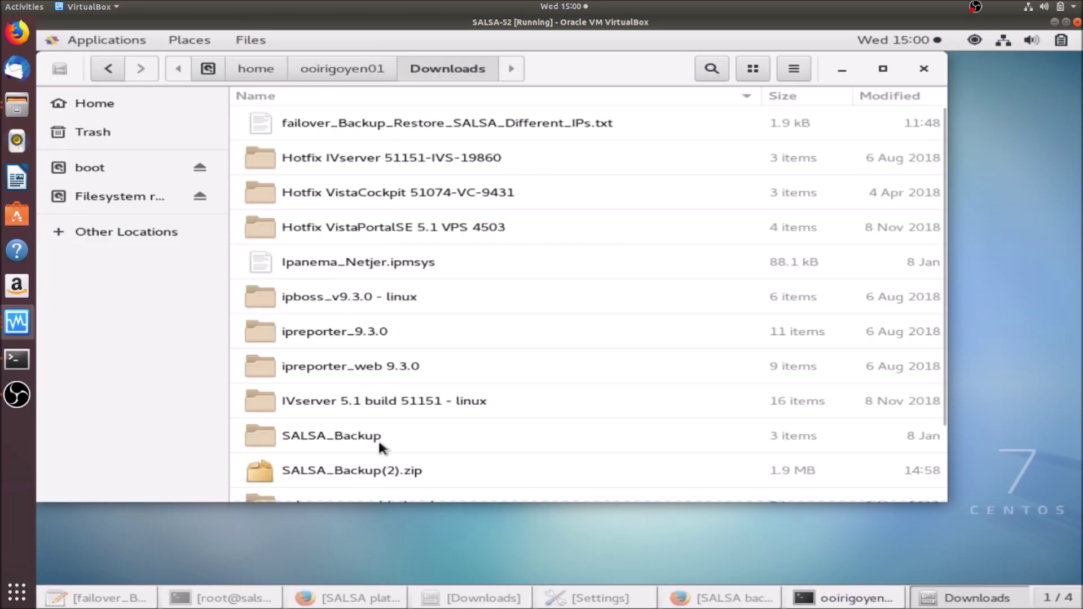
click(384, 472)
right_click(385, 471)
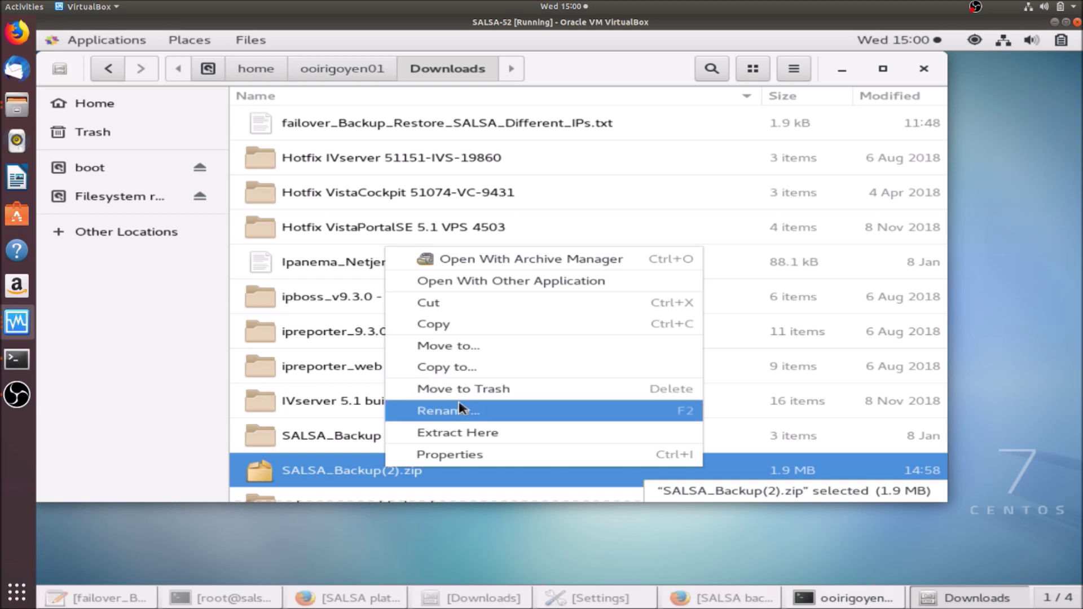
click(461, 432)
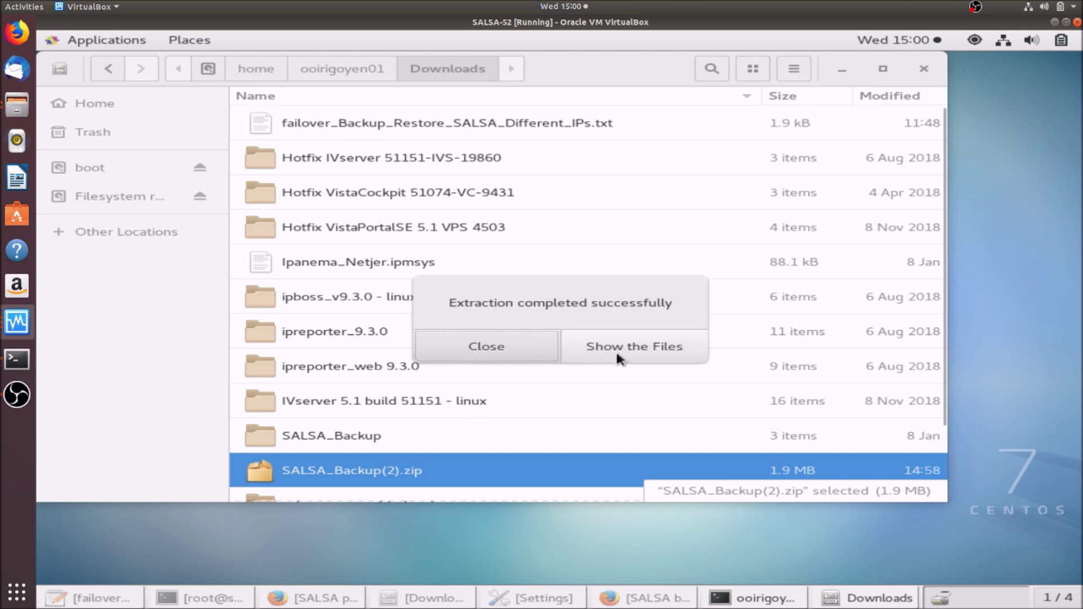
click(522, 347)
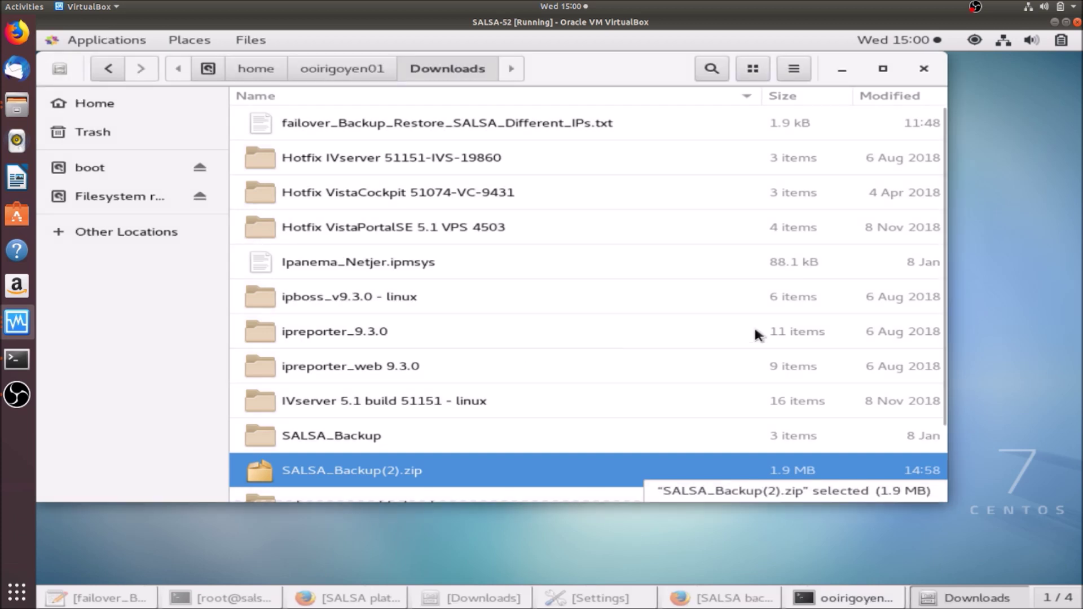
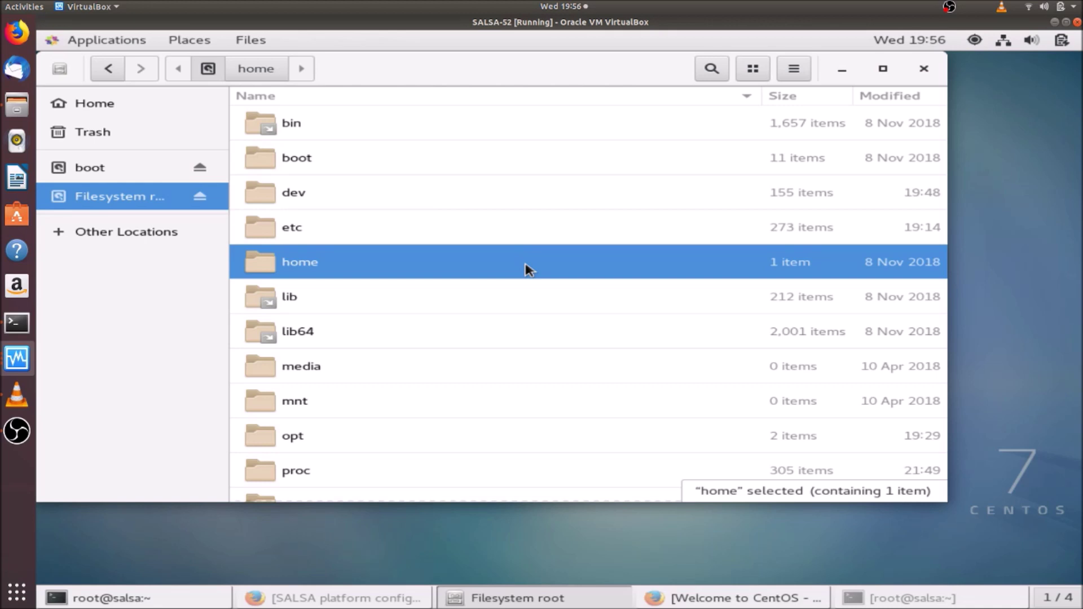
Stop all SALSA services from the root terminal with the command systemctl stop salsa*
click(911, 600)
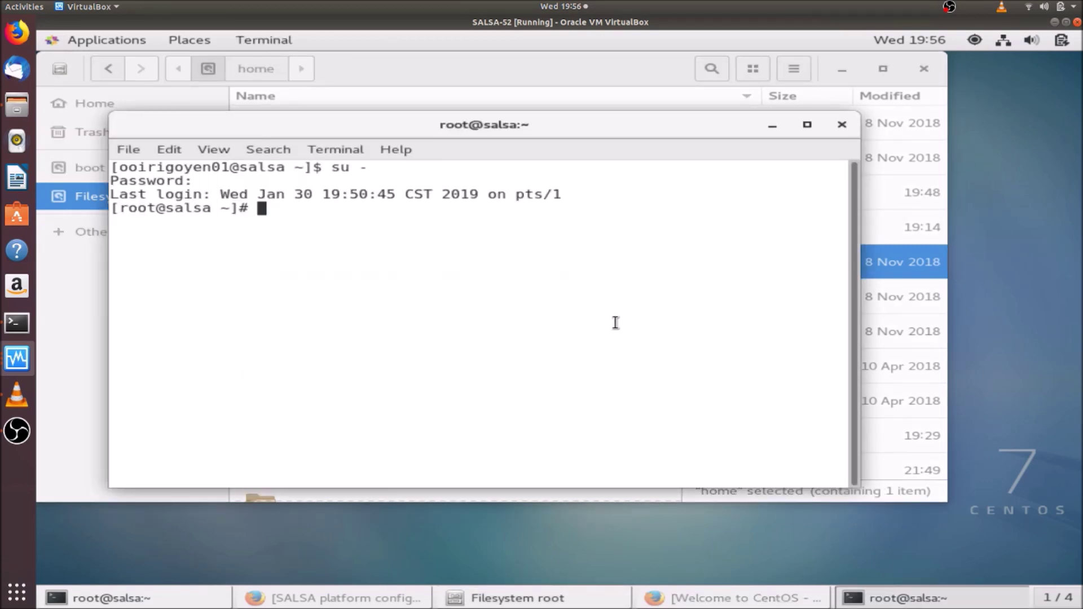
text(systemc)
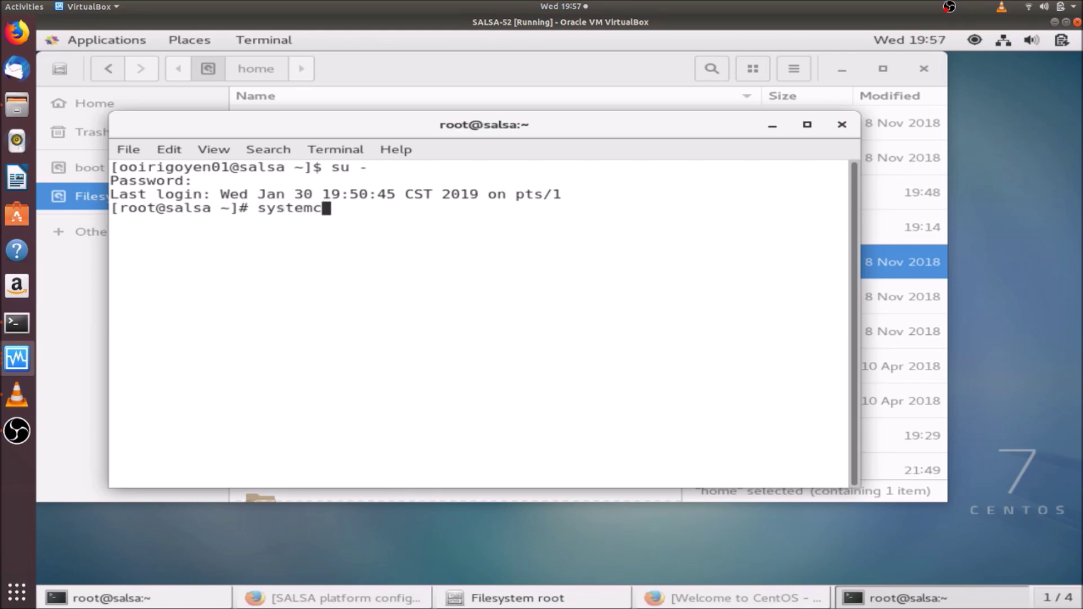
text(tl stop salsa*)
key(Return)
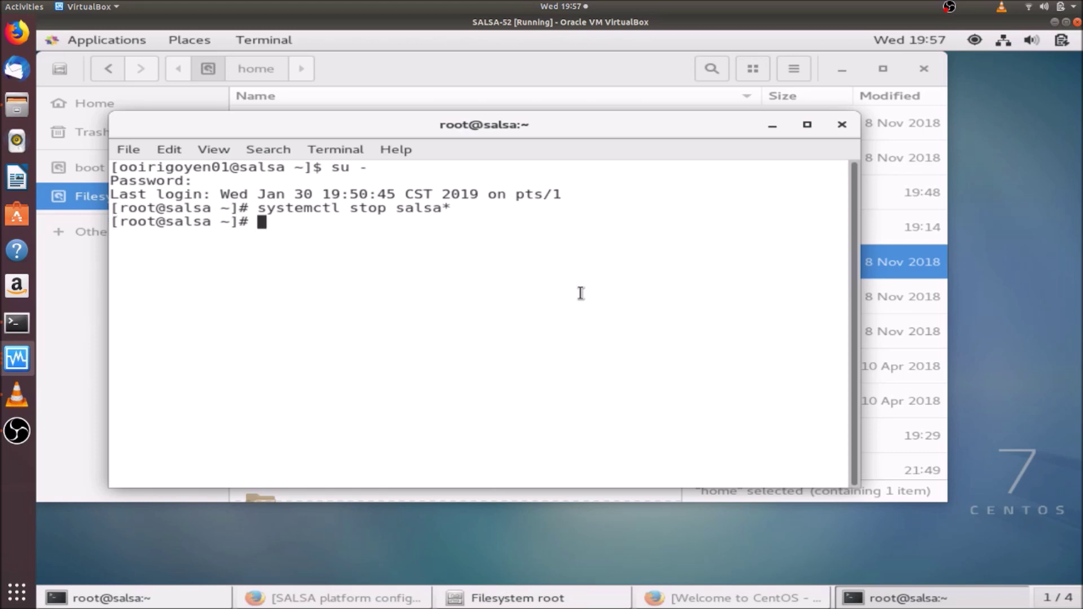
Check the state of all SALSA services by running systemctl status salsa*
key(Up)
key(Left)
key(Left)
key(Left)
key(Left)
key(Left)
key(Left)
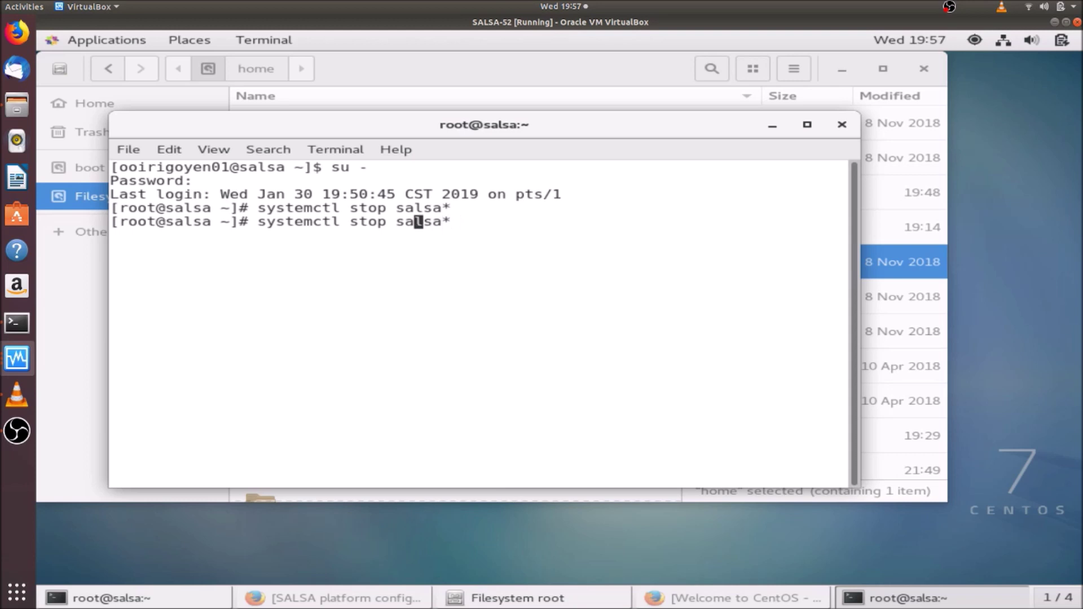
key(Left)
key(BackSpace)
key(BackSpace)
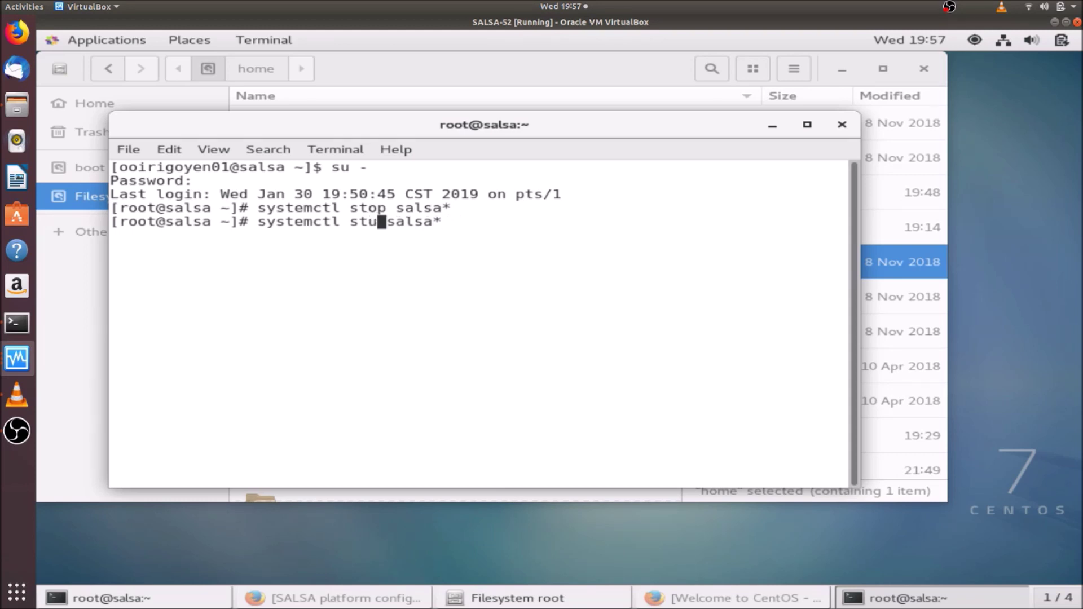
text(atus)
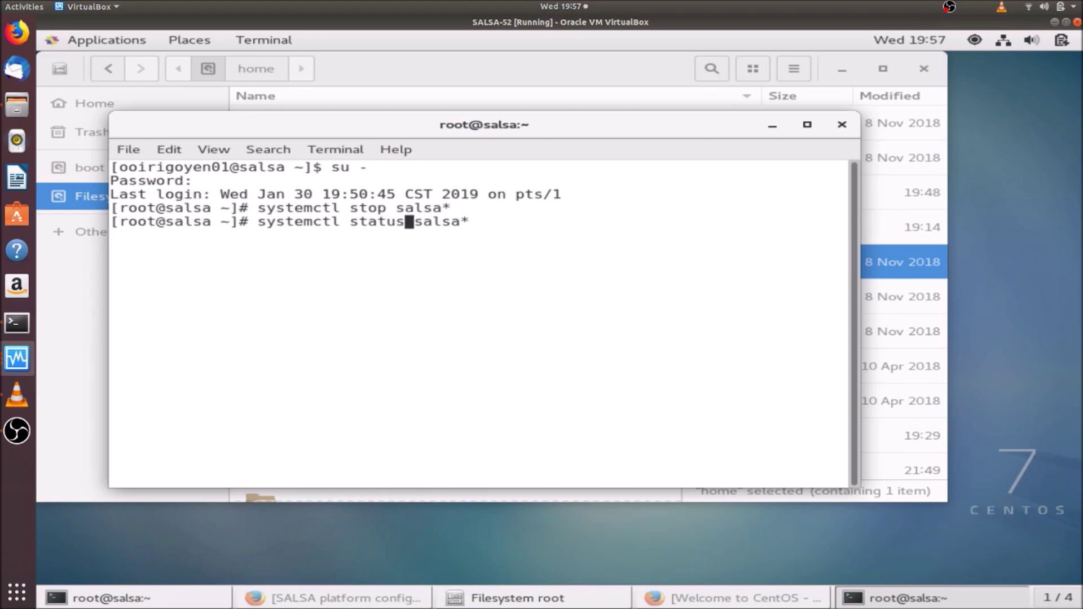
key(Return)
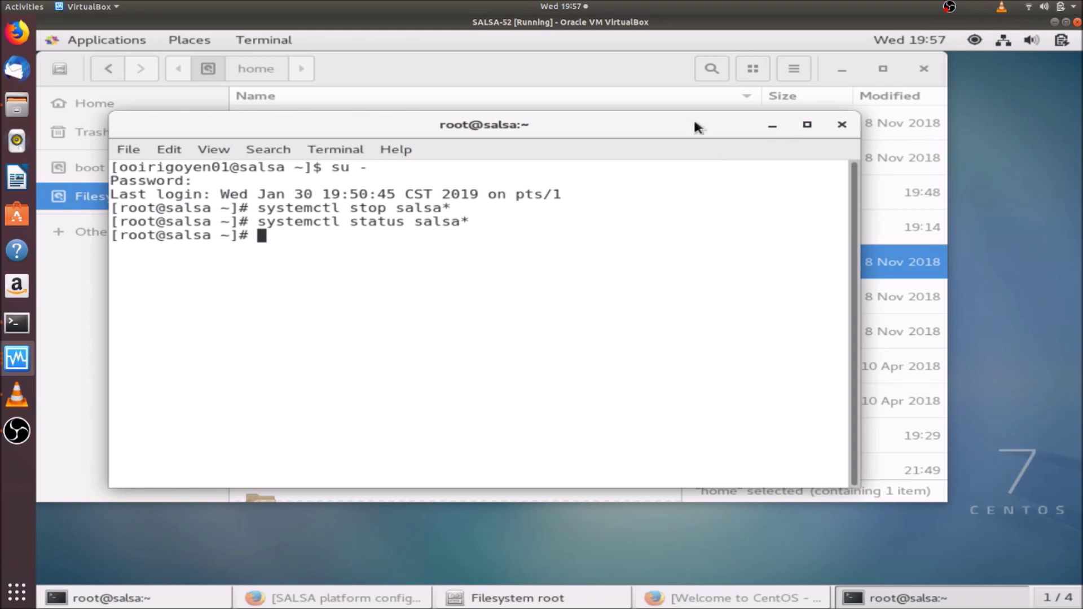
Minimize the terminal and copy __active__.ipmuniconf from the 1-Uniboss_configuration folder of Downloads/SALSA_Backup in the user's home directory
drag(679, 123, 811, 166)
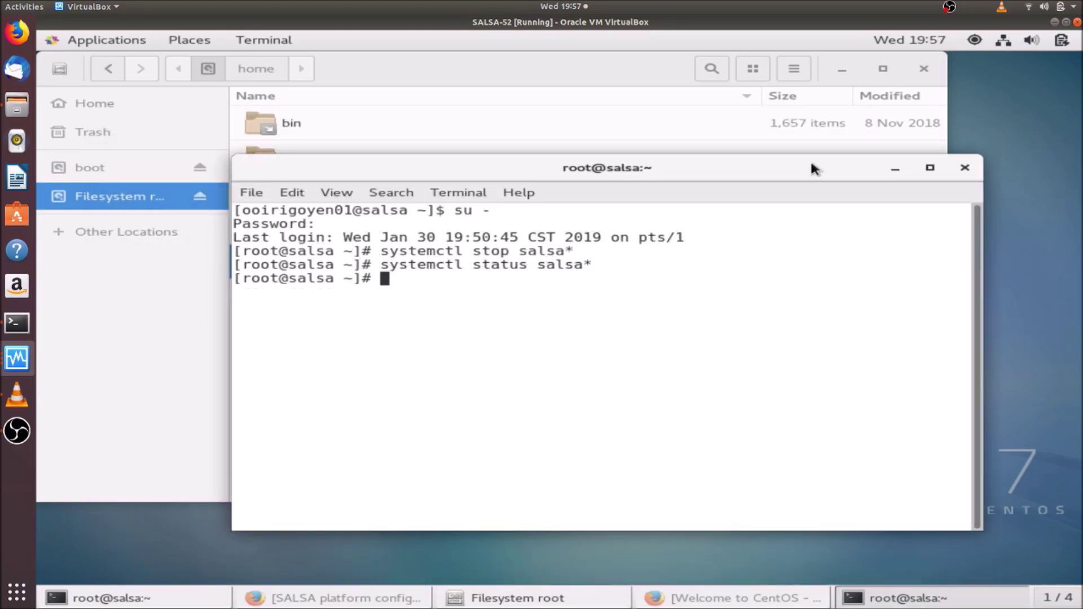
click(894, 169)
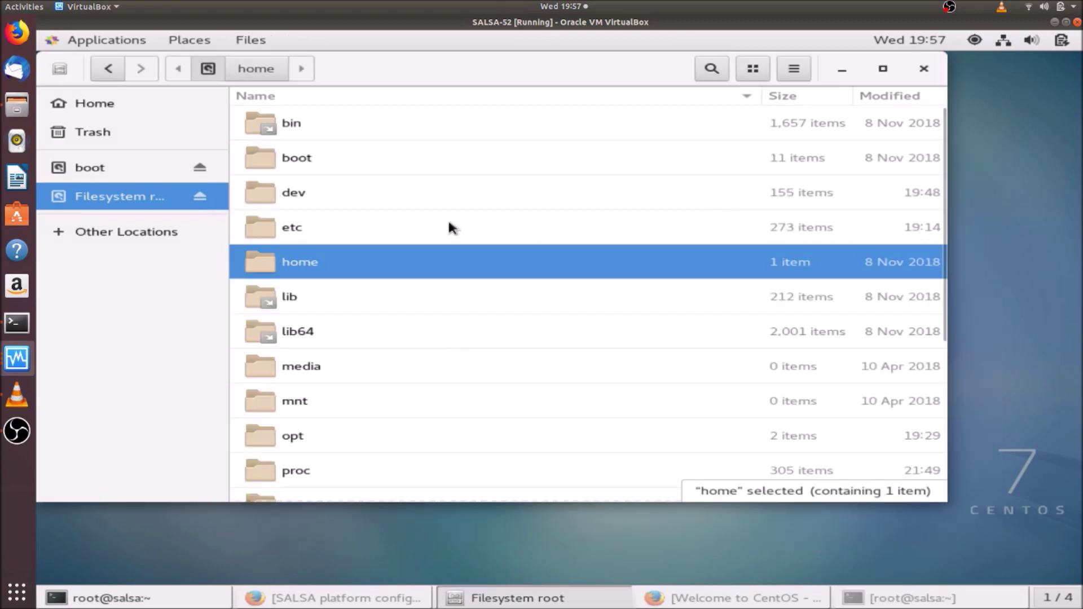
double_click(297, 268)
double_click(323, 127)
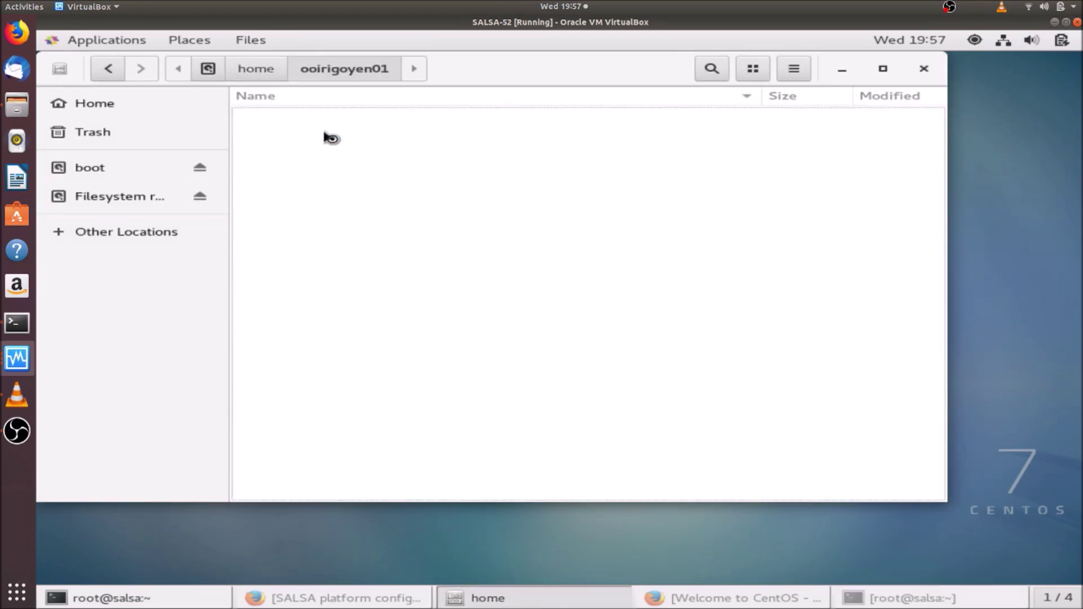
double_click(322, 198)
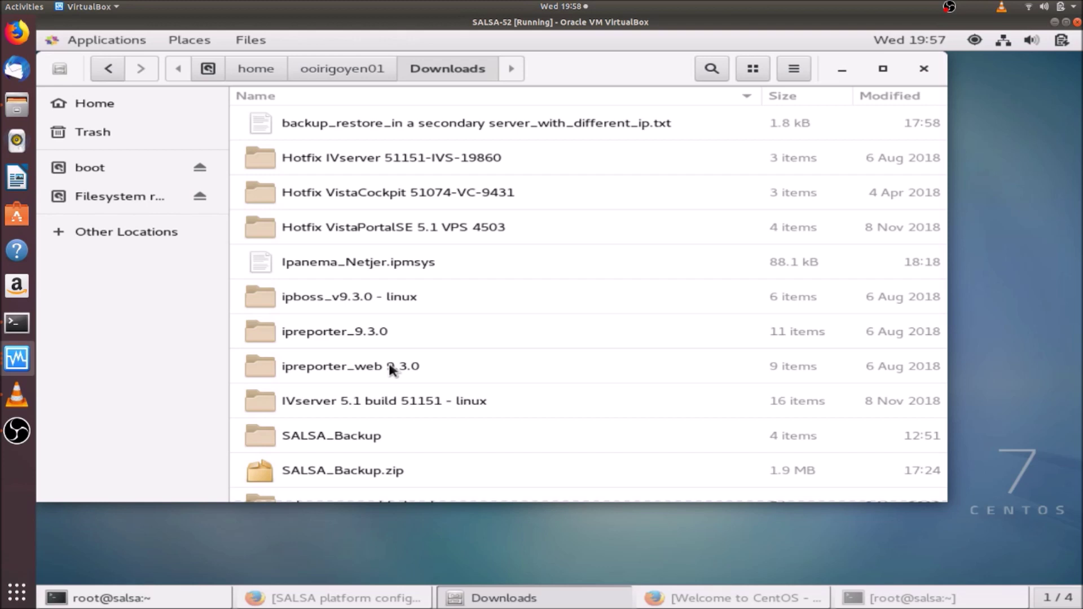
double_click(367, 436)
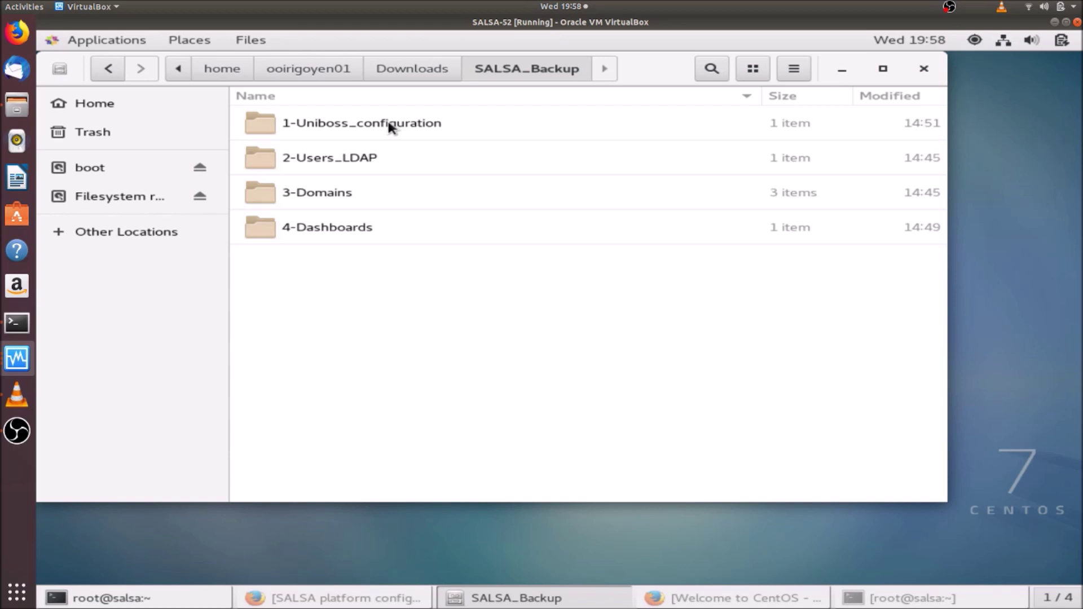
double_click(390, 125)
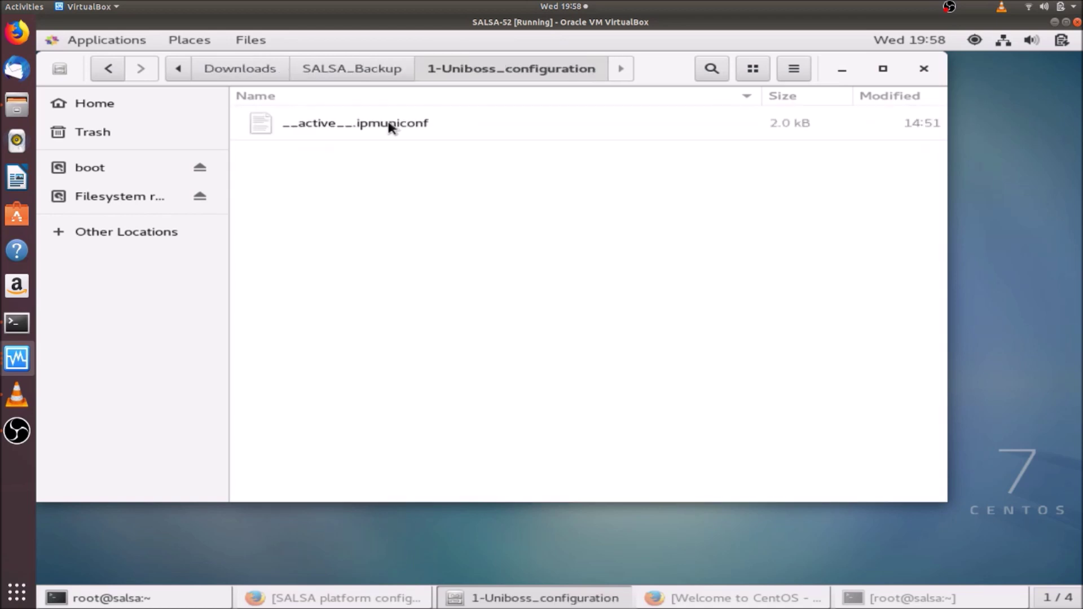
click(391, 126)
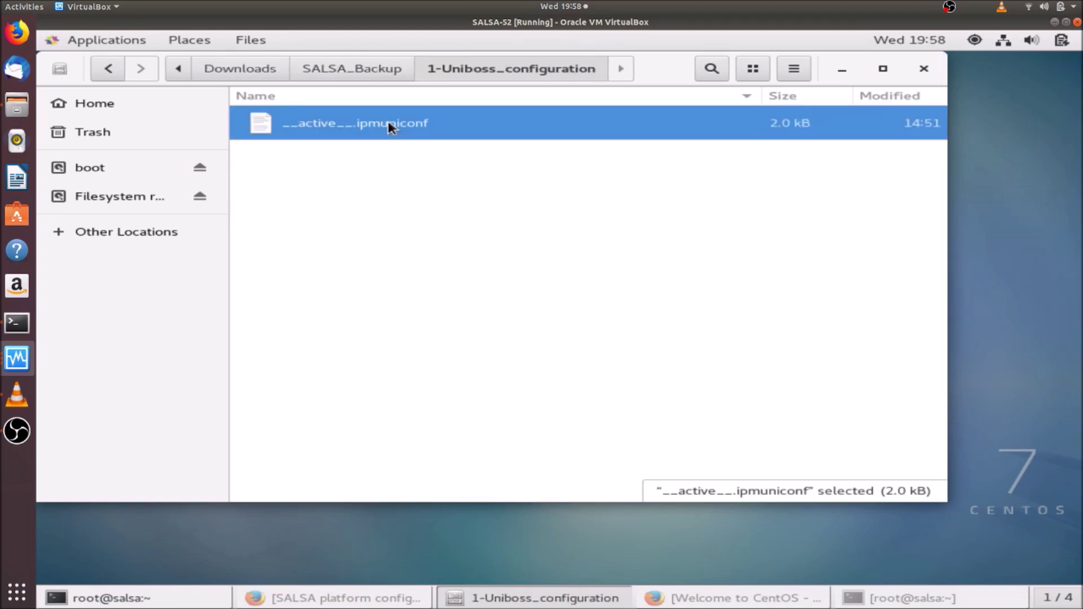
right_click(389, 125)
click(438, 200)
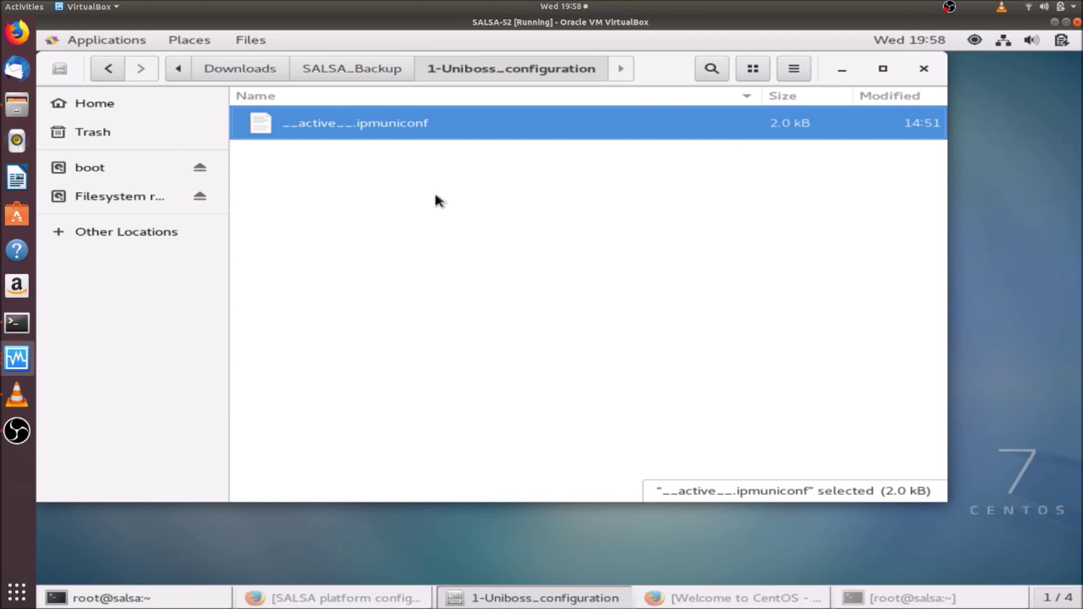
Open the folder /opt/salsa/ipboss/server/domains/uni_boss/config from the filesystem root
click(133, 198)
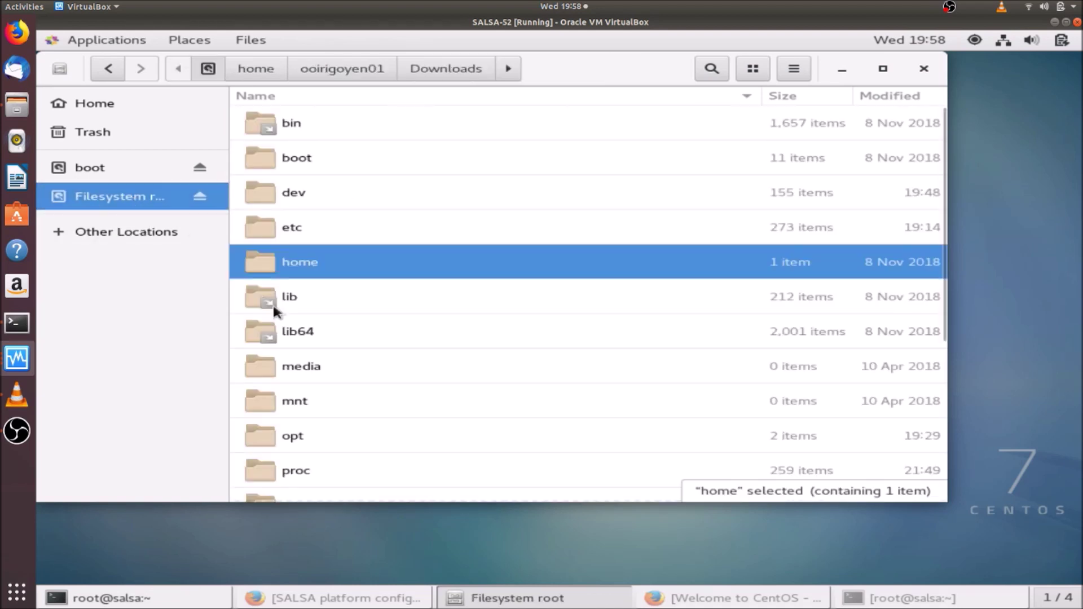
double_click(310, 426)
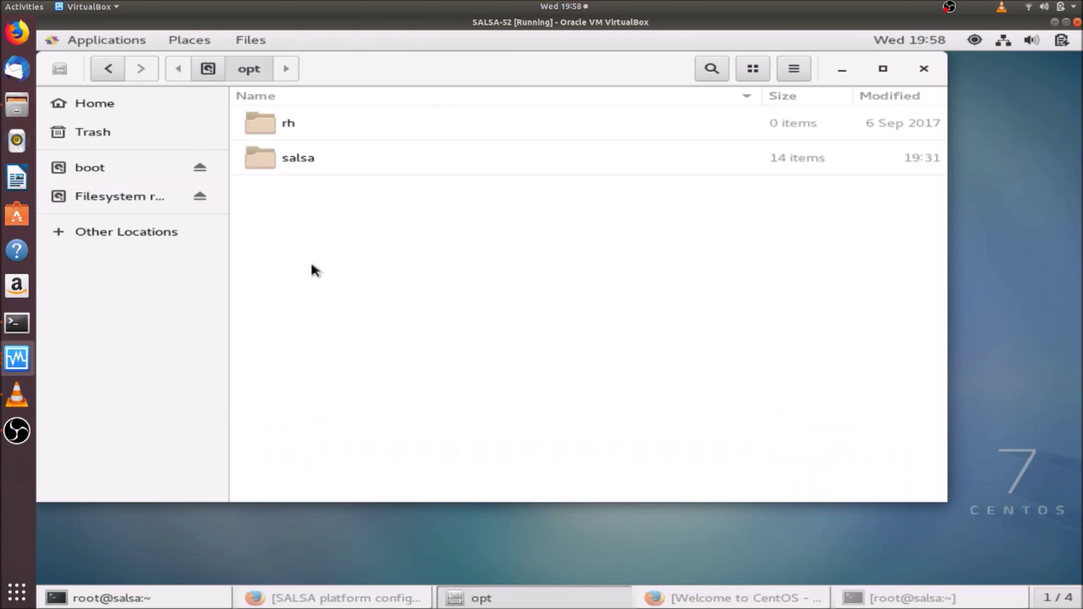
double_click(309, 166)
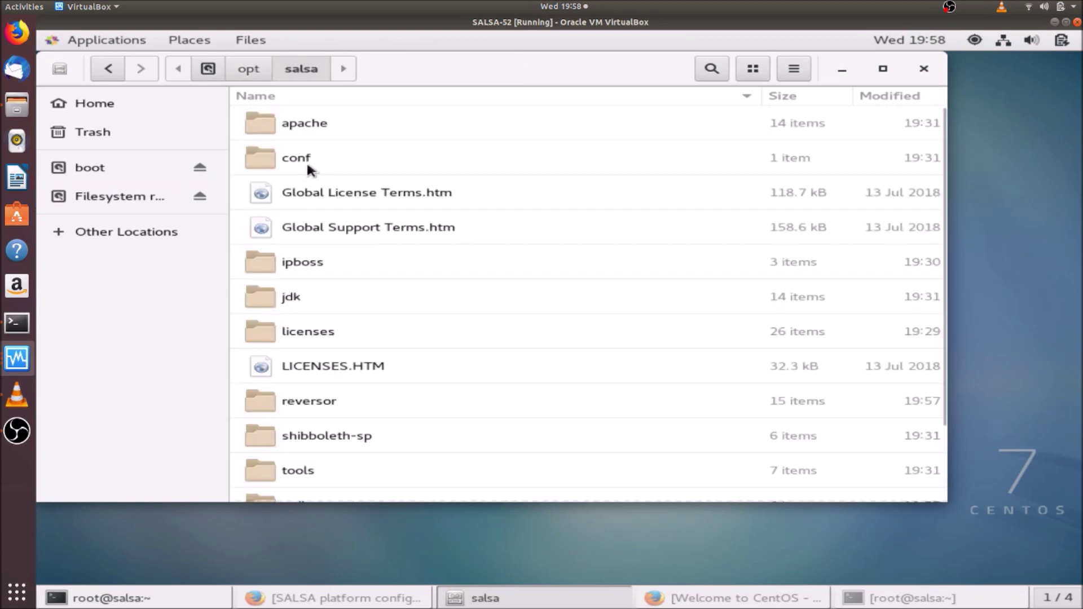
double_click(307, 265)
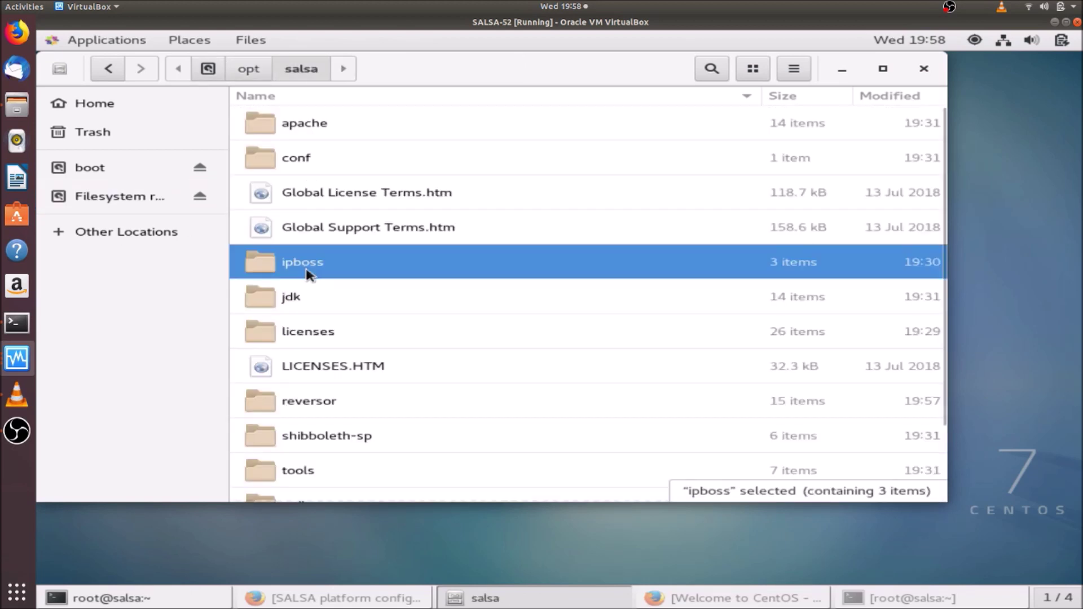
double_click(304, 160)
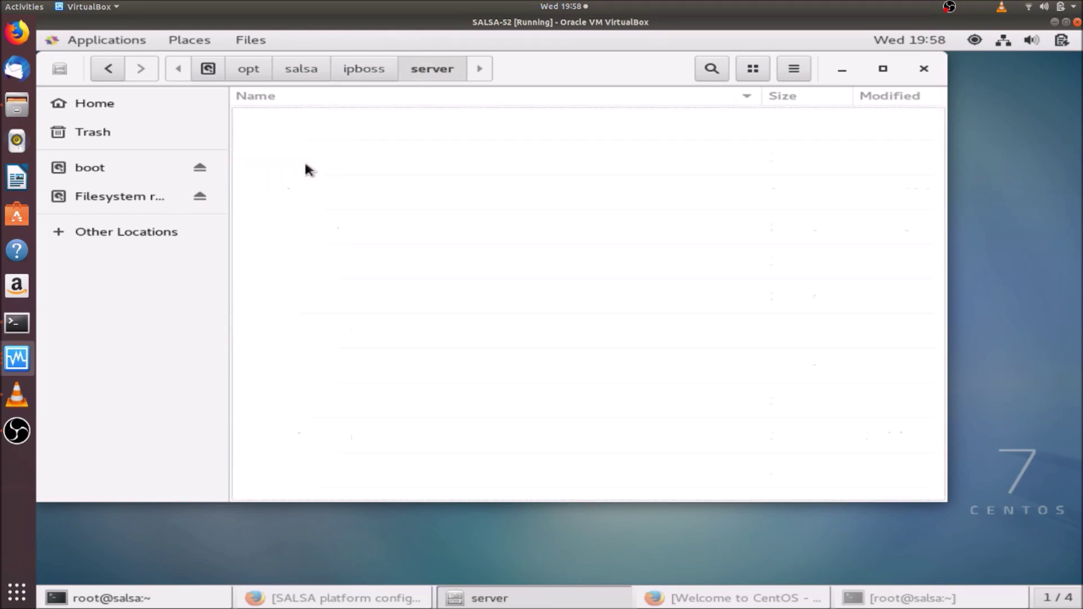
click(303, 194)
double_click(303, 193)
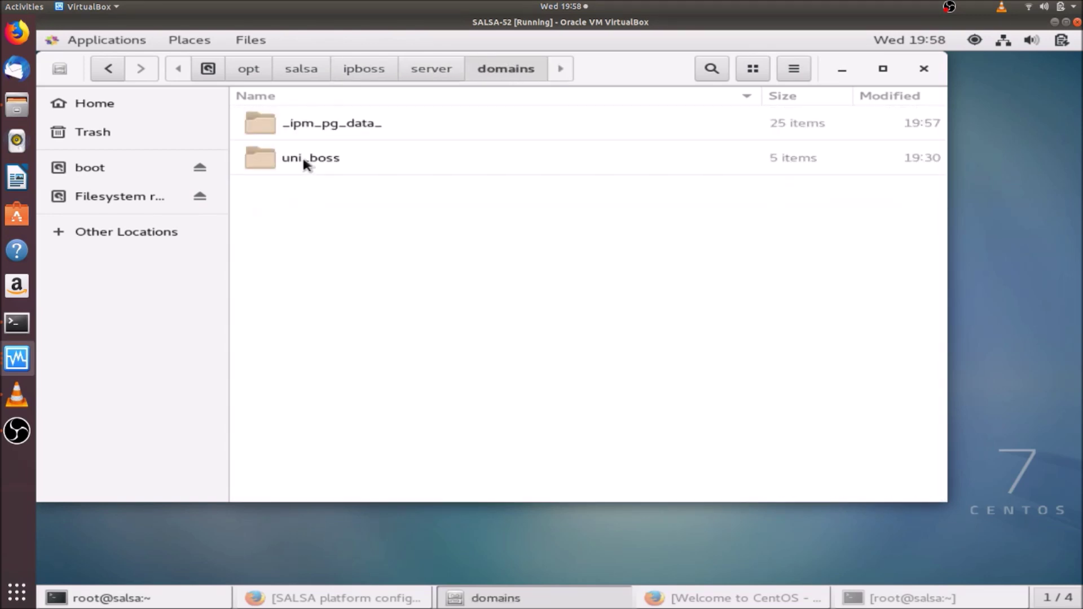
double_click(302, 158)
double_click(315, 162)
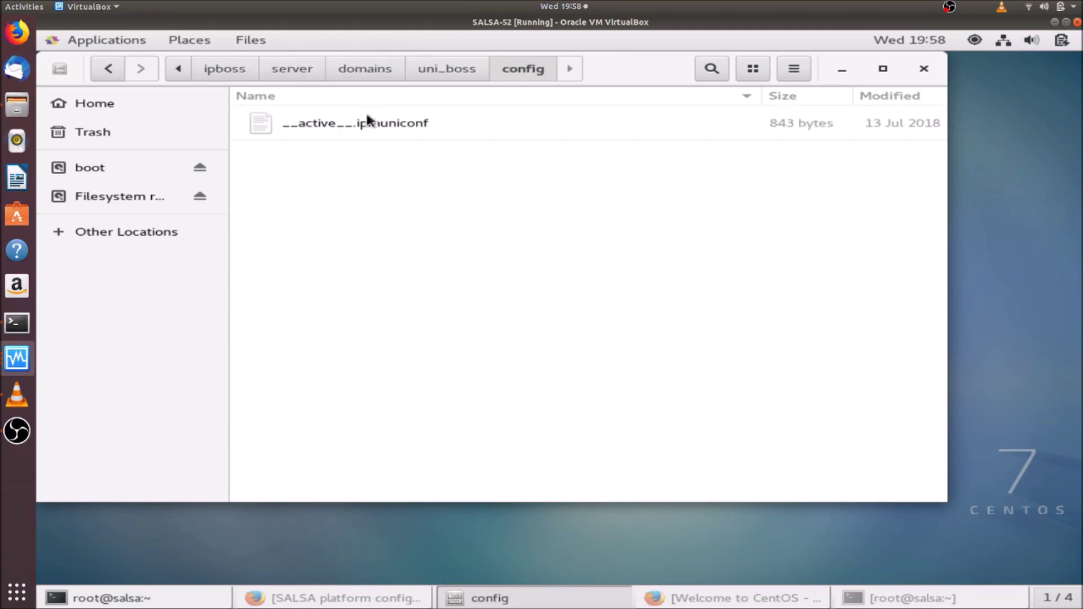
right_click(366, 120)
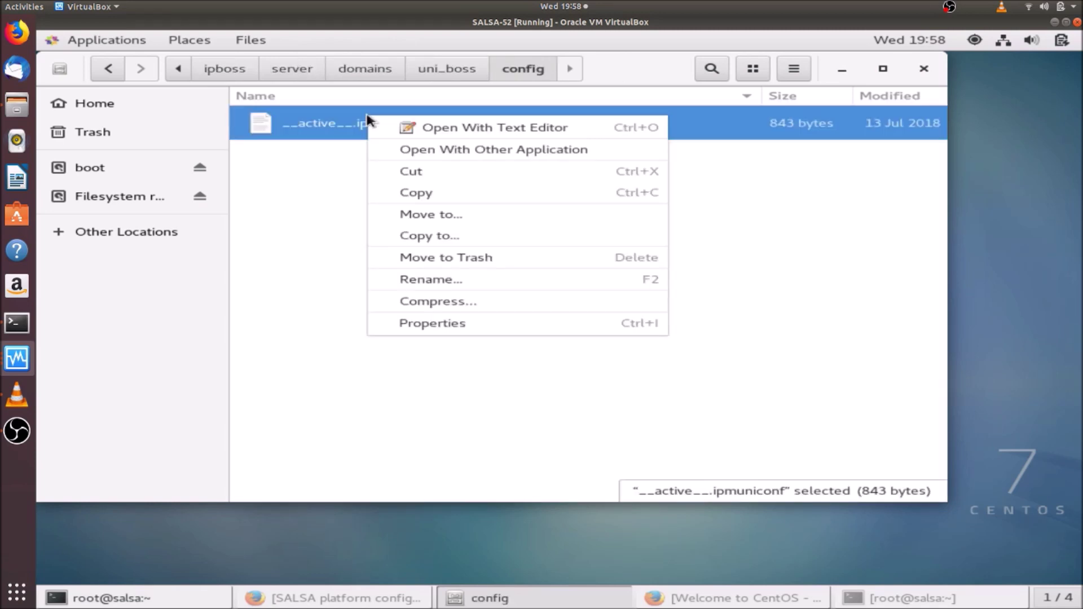
click(456, 278)
click(416, 190)
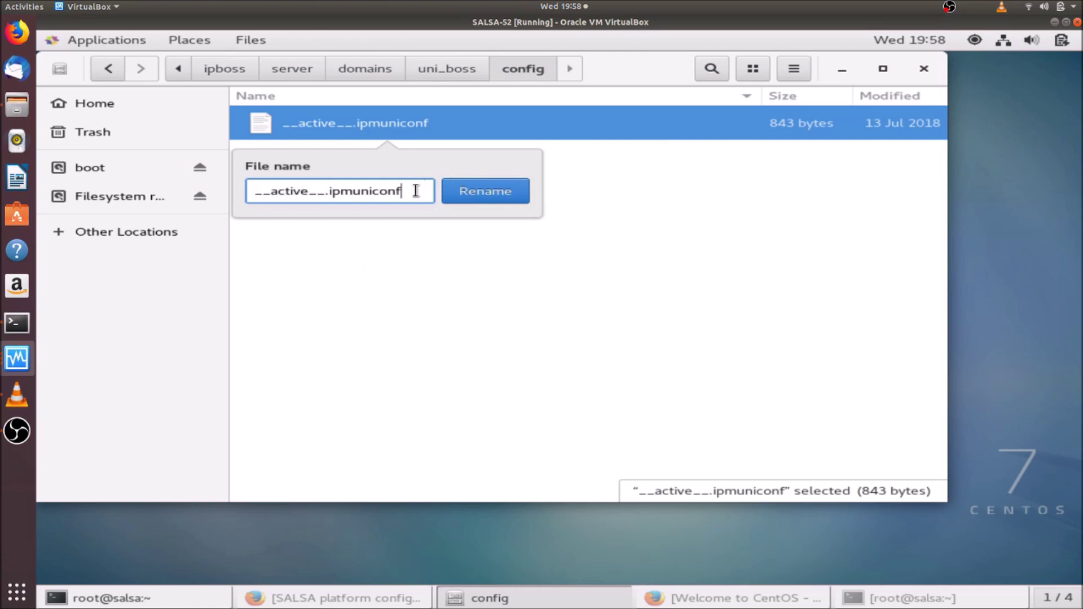
text(.old)
click(414, 238)
right_click(414, 239)
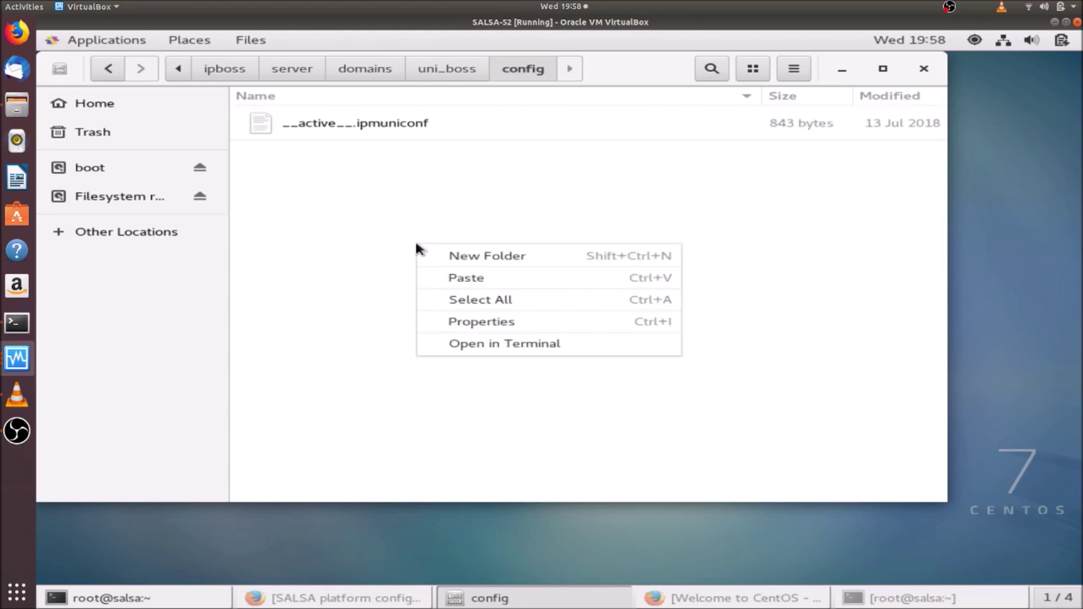
click(391, 208)
Rename the existing __active__.ipmuniconf in config to __active__.ipmuniconf.old and paste the copied backup file beside it
right_click(410, 130)
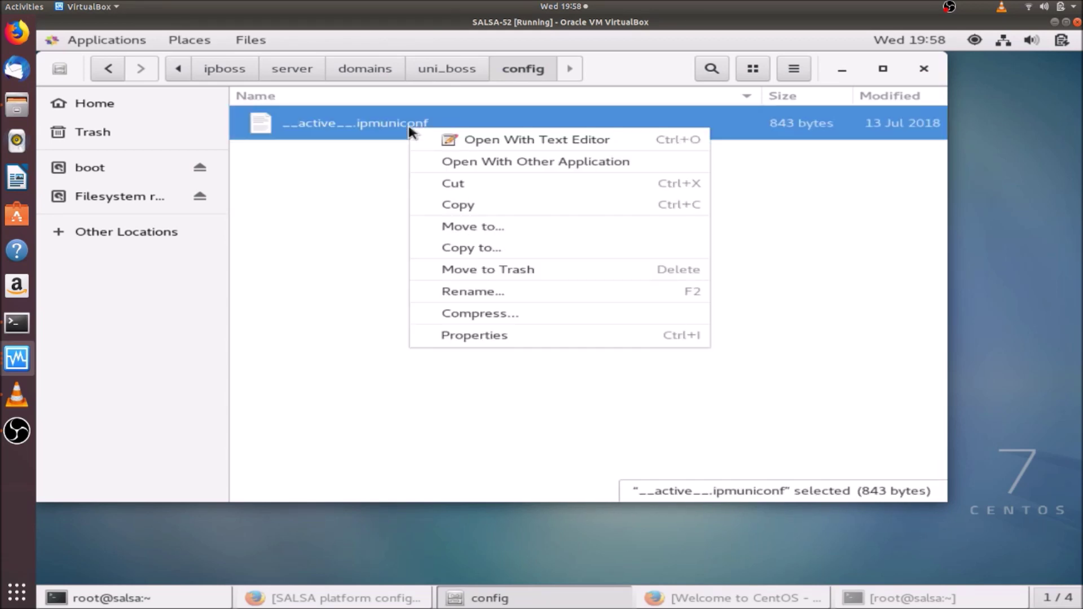
click(482, 290)
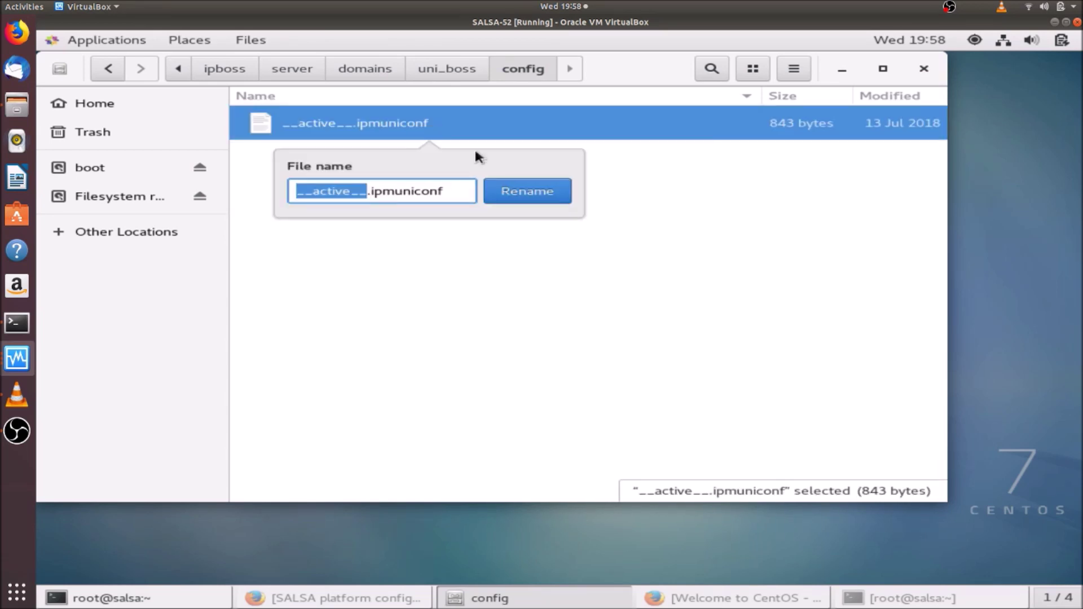
click(452, 190)
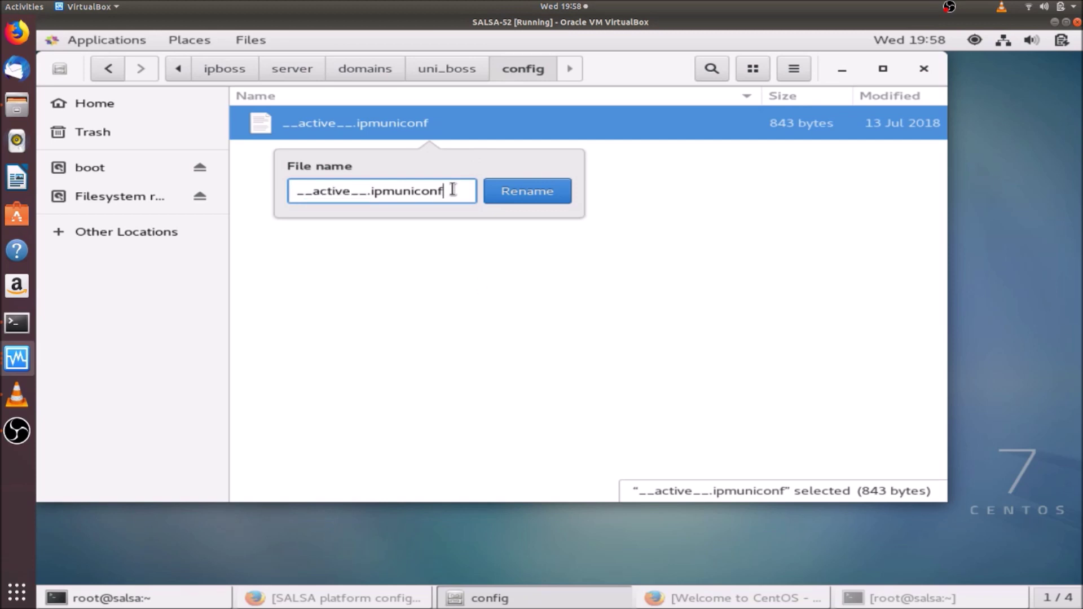
text(.old)
click(508, 184)
right_click(474, 193)
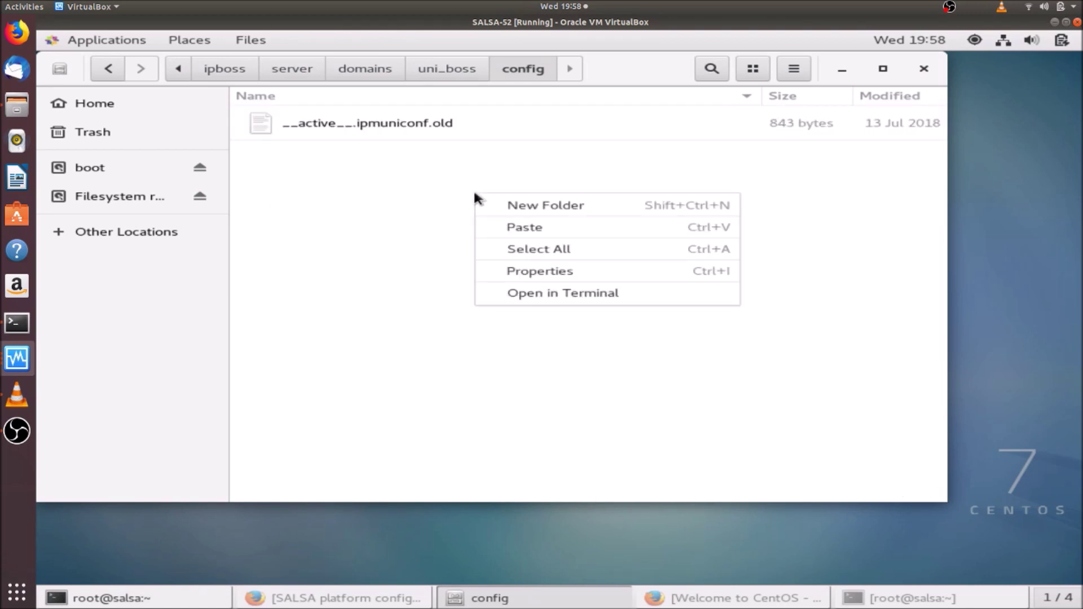
click(511, 228)
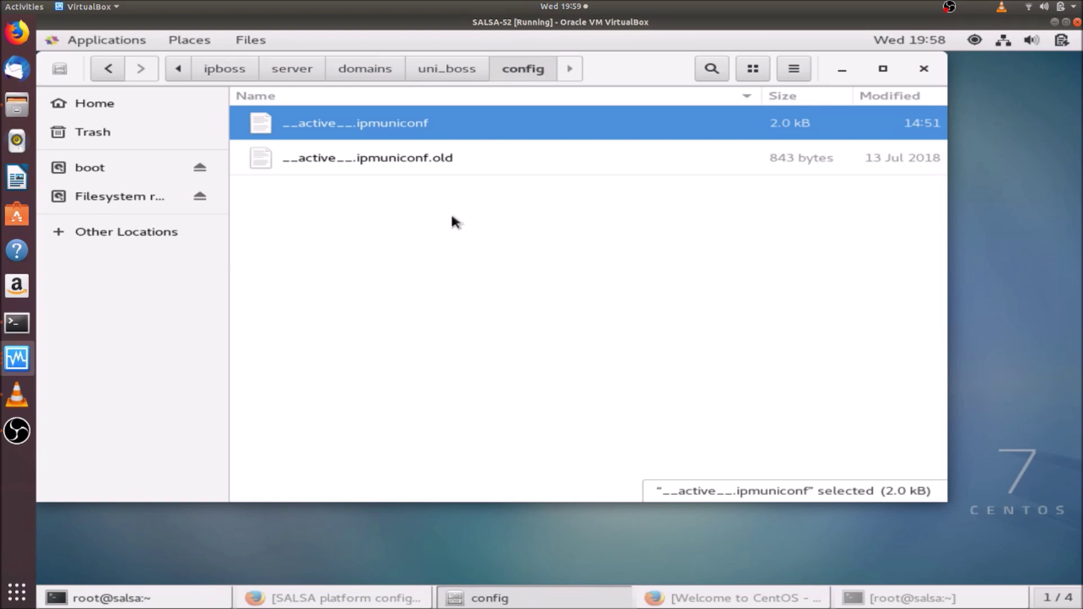
Show the uni_boss folder in the file manager and arrange the root terminal so the config folder stays visible above it
click(156, 199)
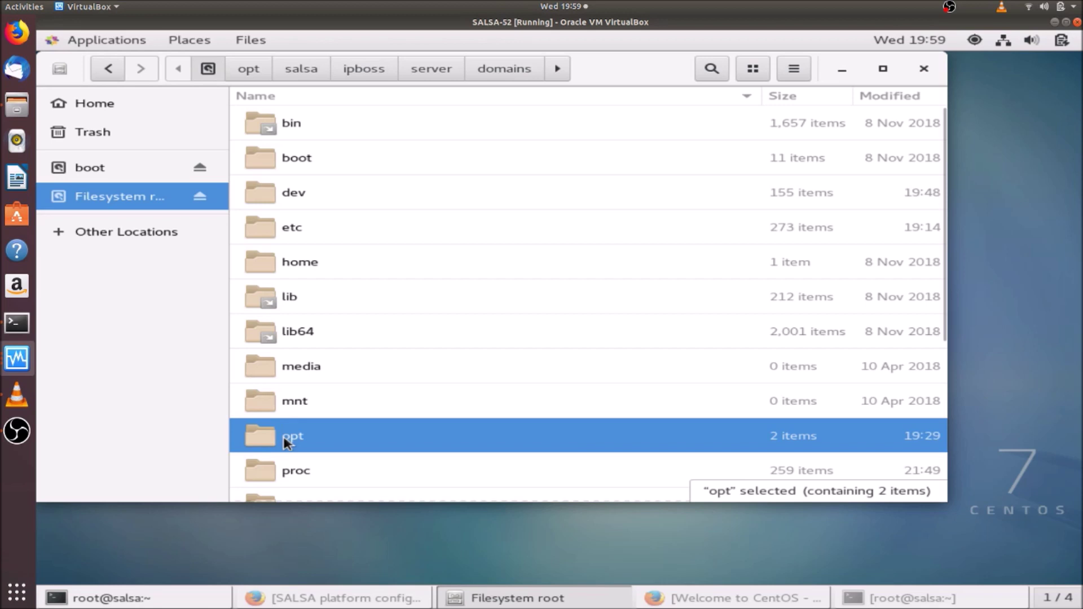
double_click(286, 443)
key(alt+Left)
key(alt+Left)
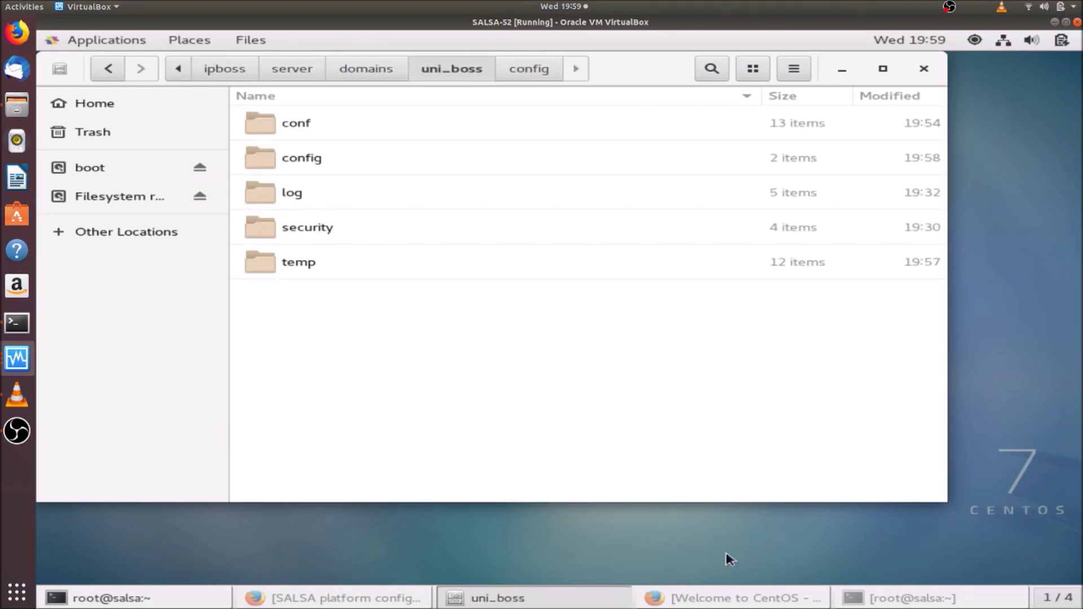
click(863, 602)
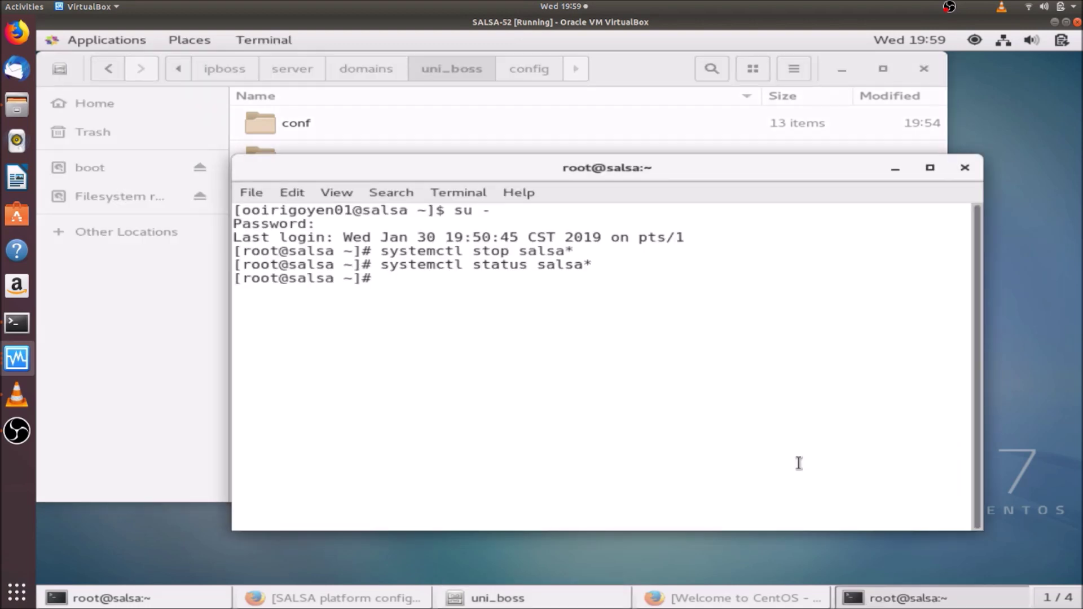
drag(550, 214, 548, 246)
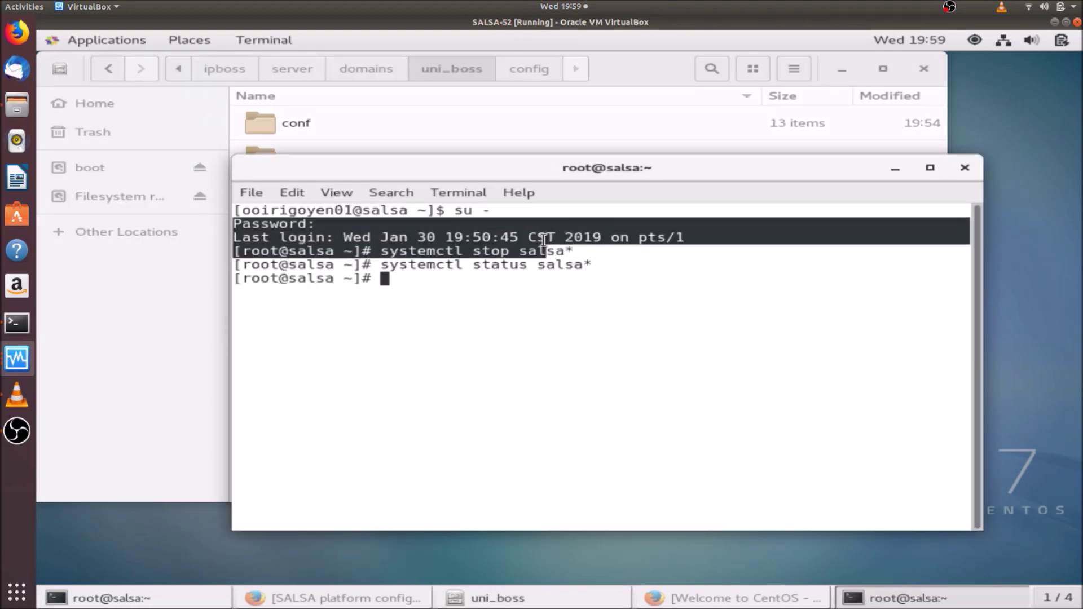
drag(569, 167, 578, 268)
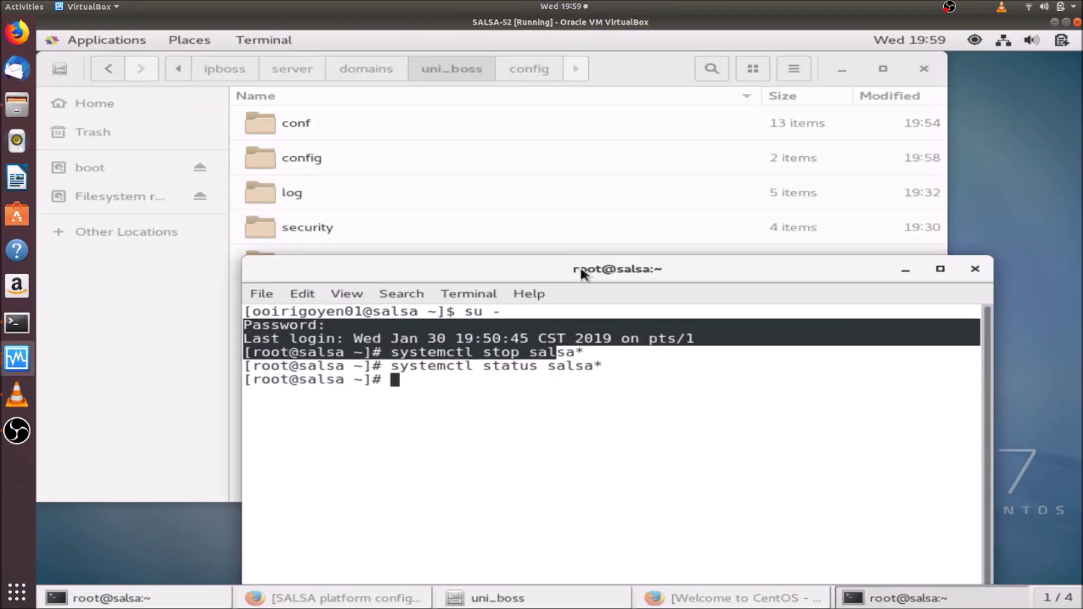
Change the root terminal's working directory to /opt/salsa/ipboss/server/domains/uni_boss/config
click(519, 389)
text(cd)
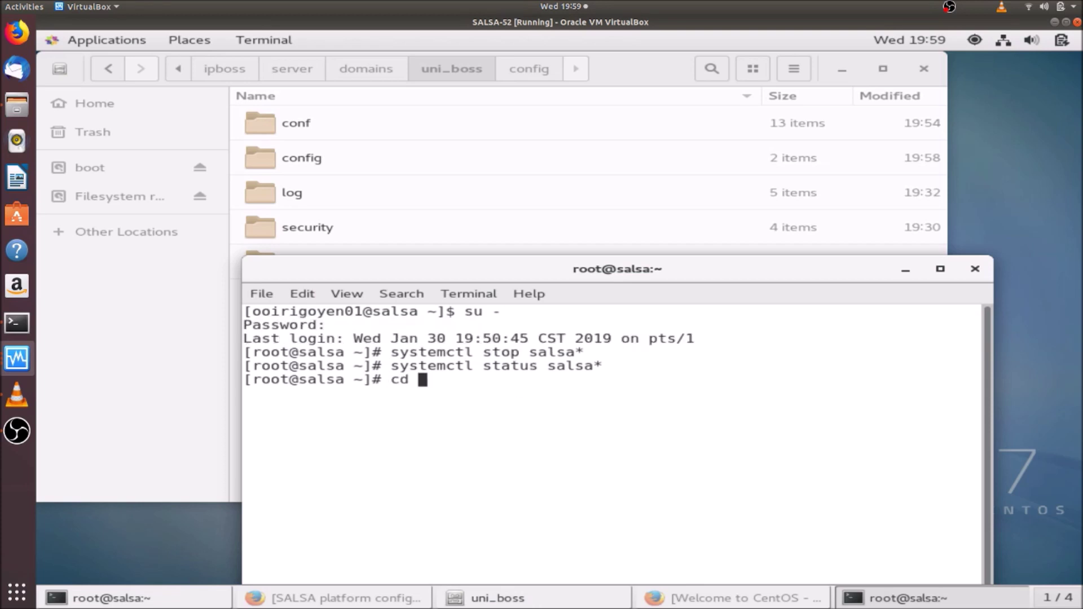
click(297, 167)
drag(299, 169, 473, 515)
click(474, 517)
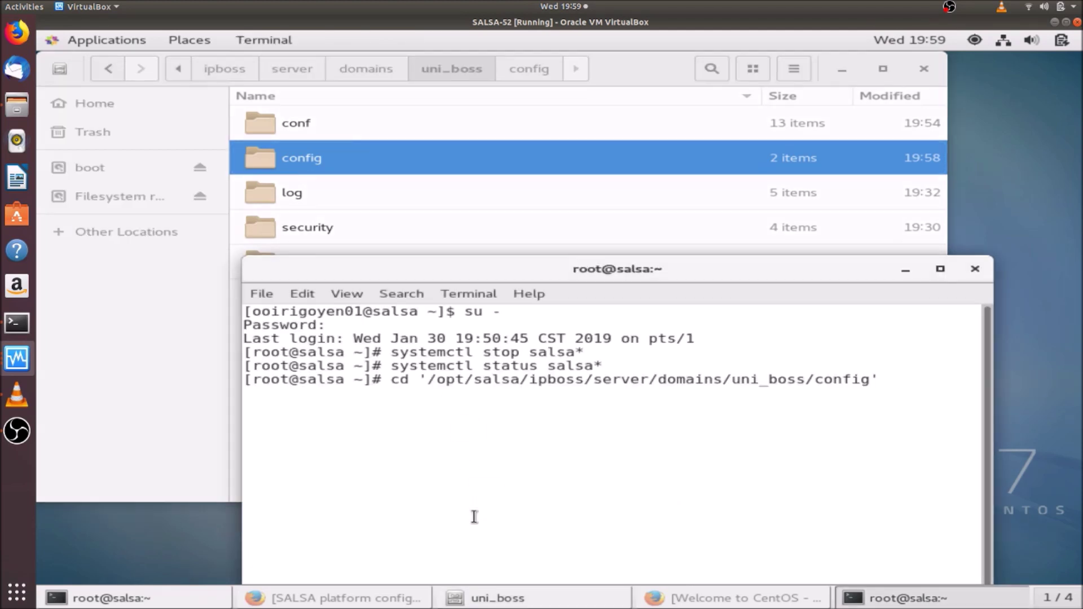
key(Return)
List the config directory's files with their permissions and owners using ls -l
text(ls )
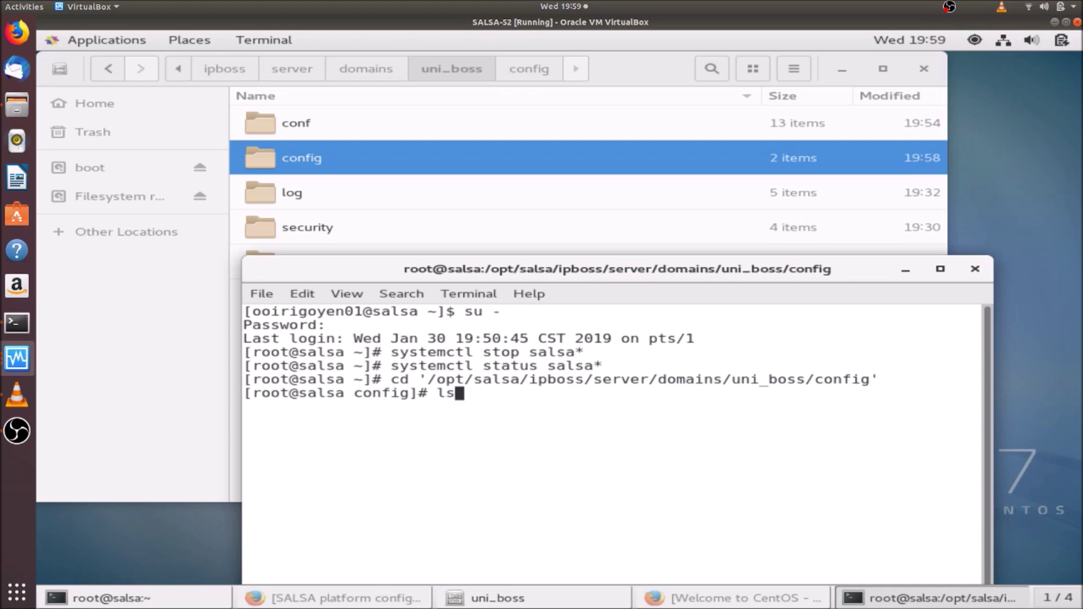
text(-l)
key(Return)
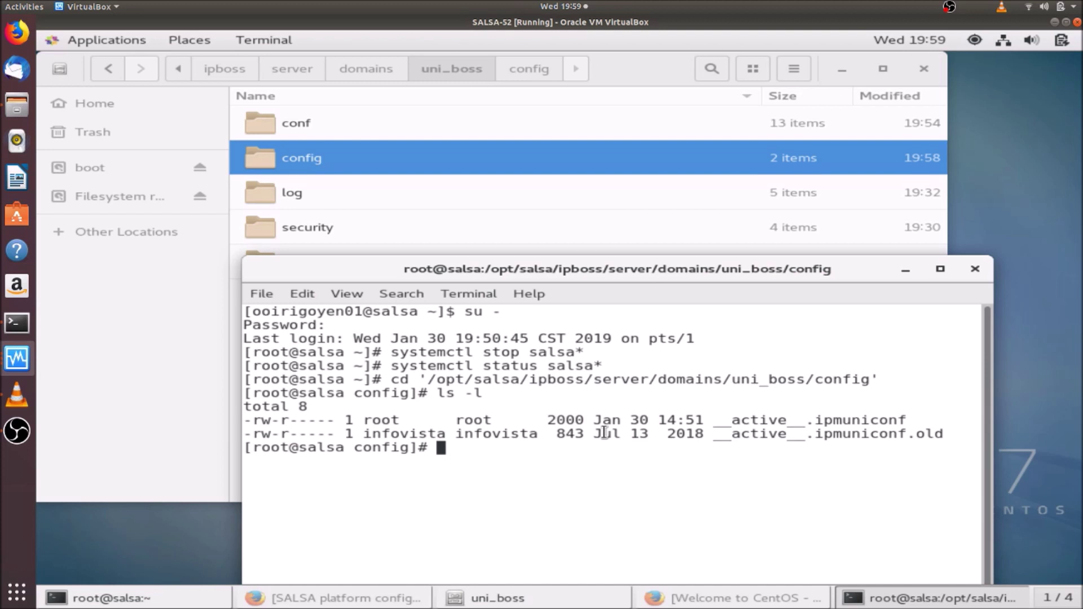
Change the owner and group of __active__.ipmuniconf to infovista:infovista with chown
text(chown )
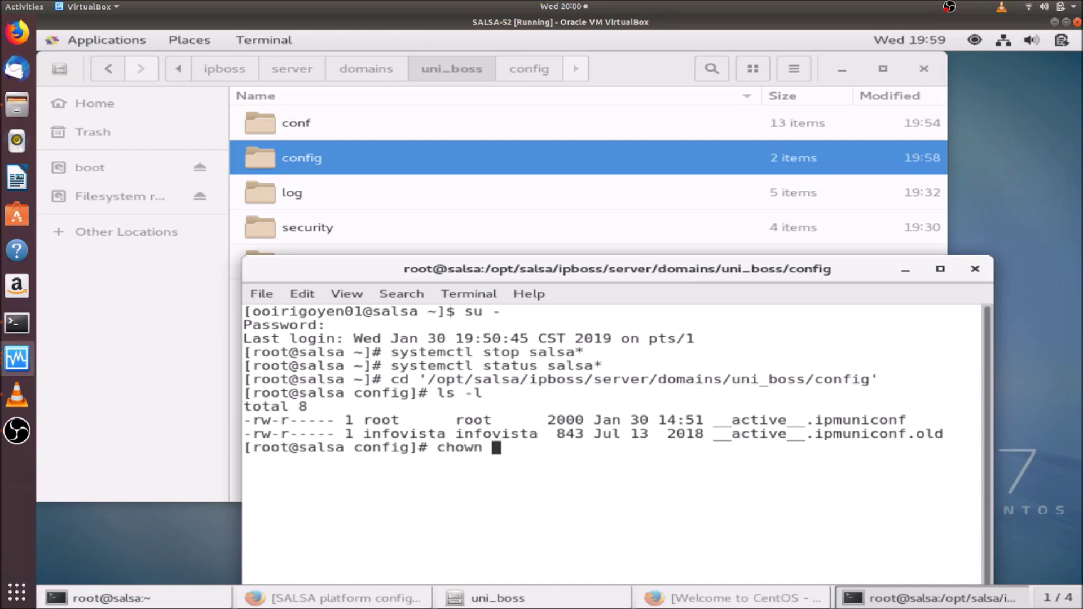
text(infovista)
key(BackSpace)
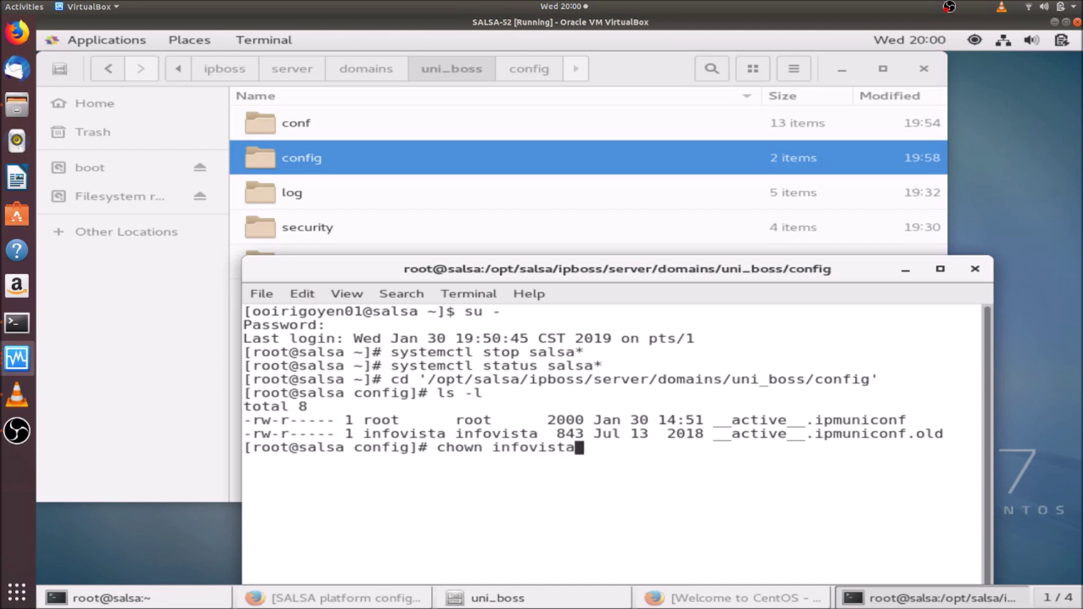
text(:infovista )
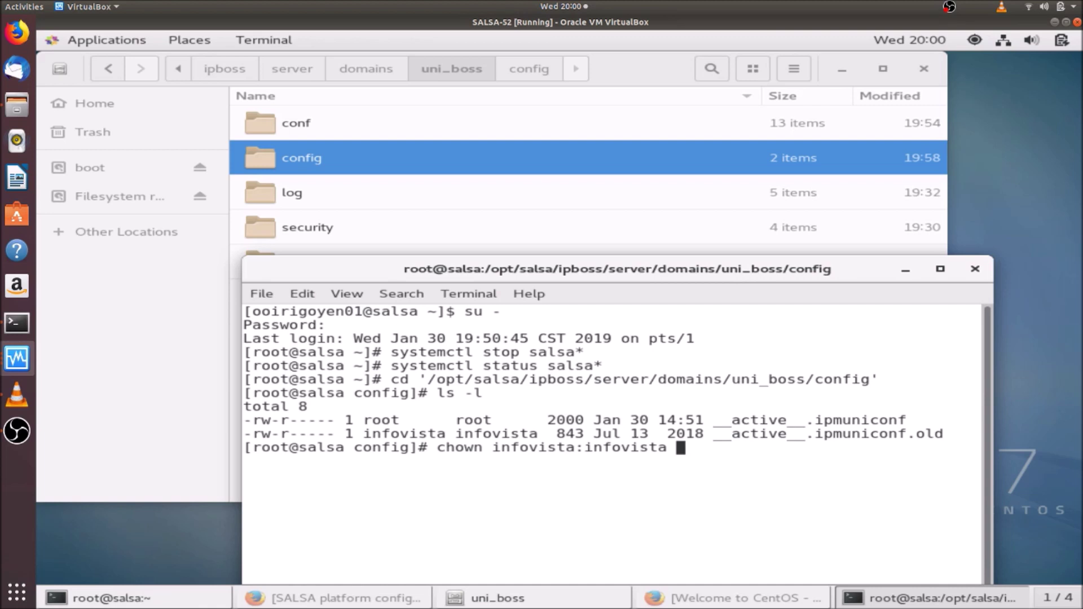
text(__a)
key(Tab)
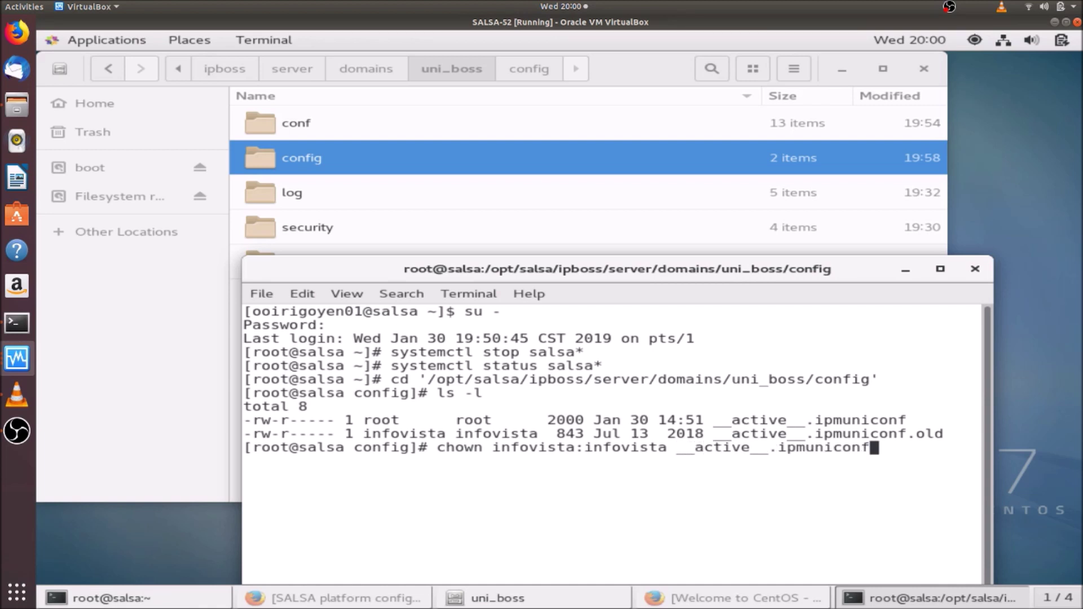
key(Return)
Rerun ls -l to check the ownership of the files in config
key(Up)
key(Up)
key(Return)
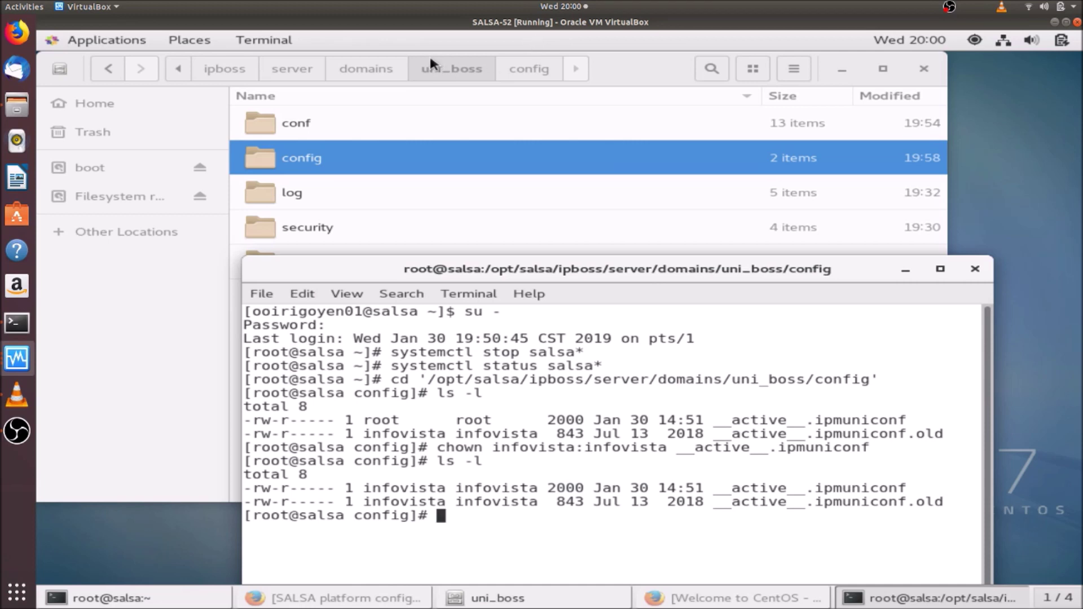
click(181, 290)
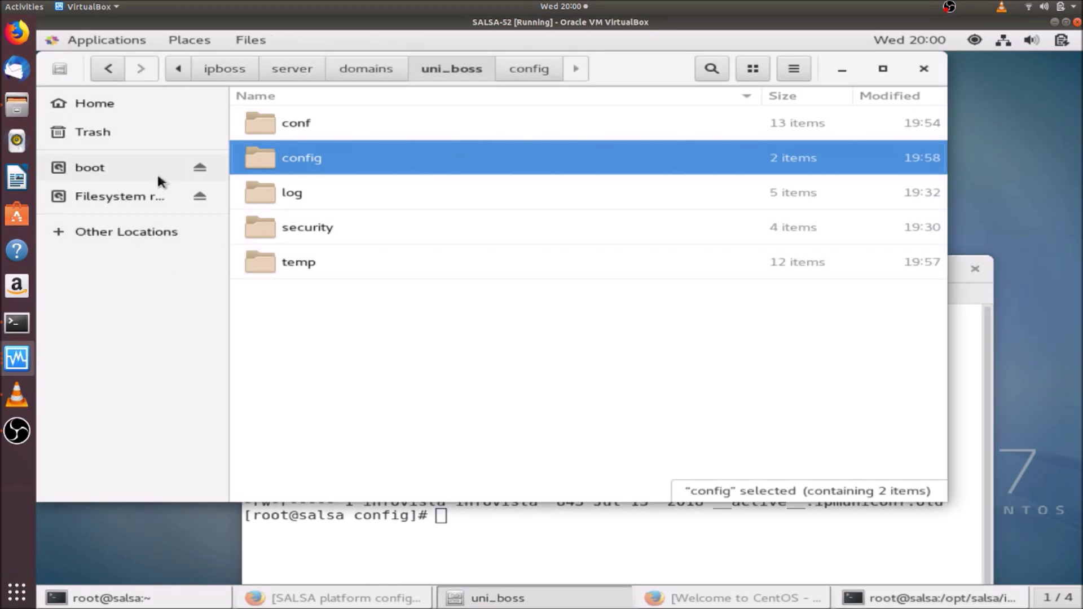
click(146, 195)
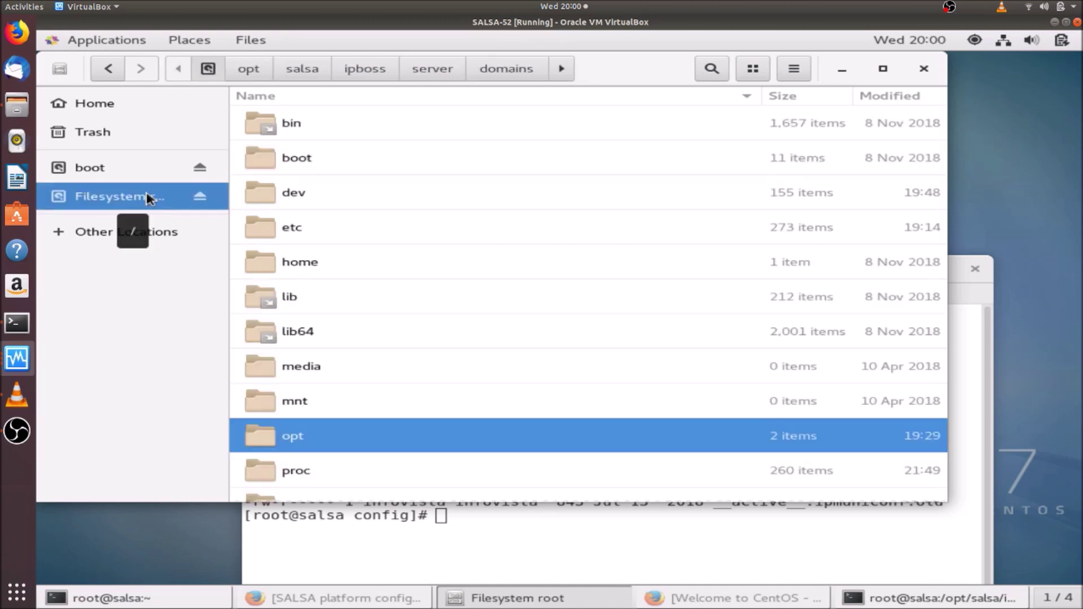
double_click(315, 264)
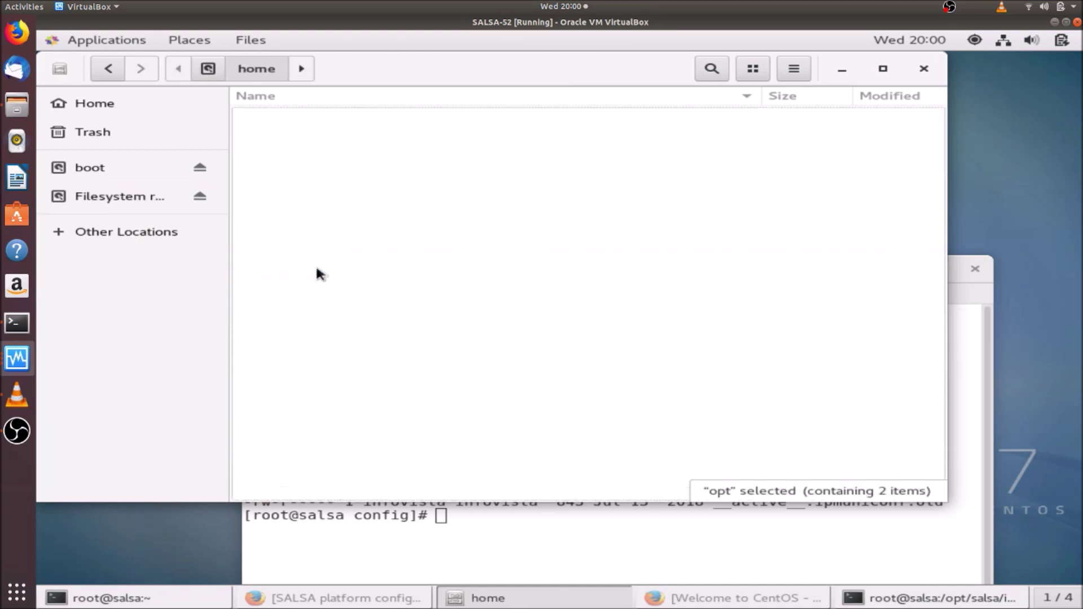
double_click(345, 133)
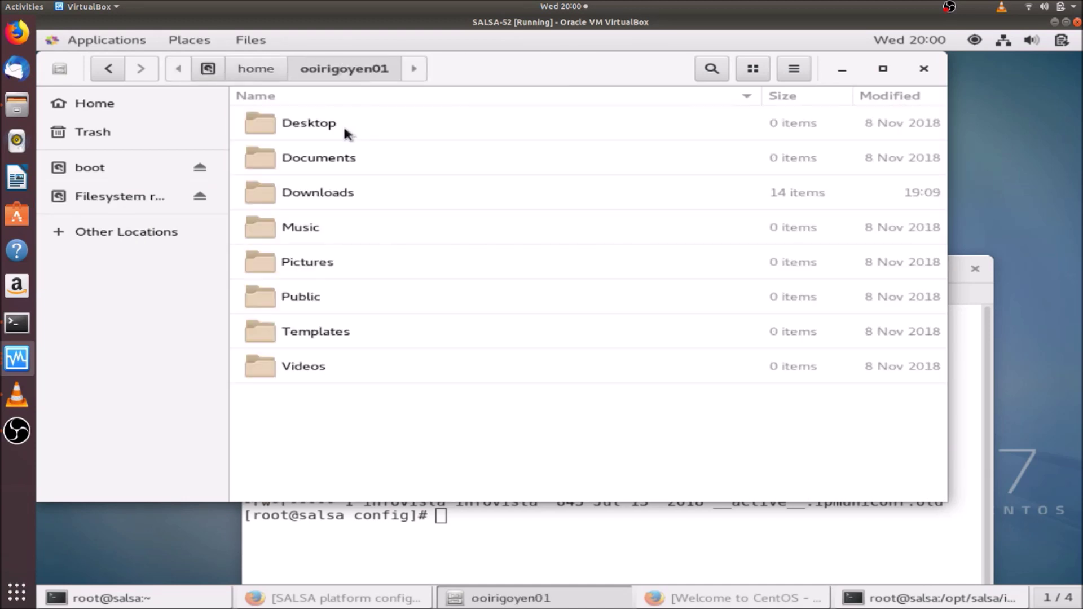
double_click(336, 164)
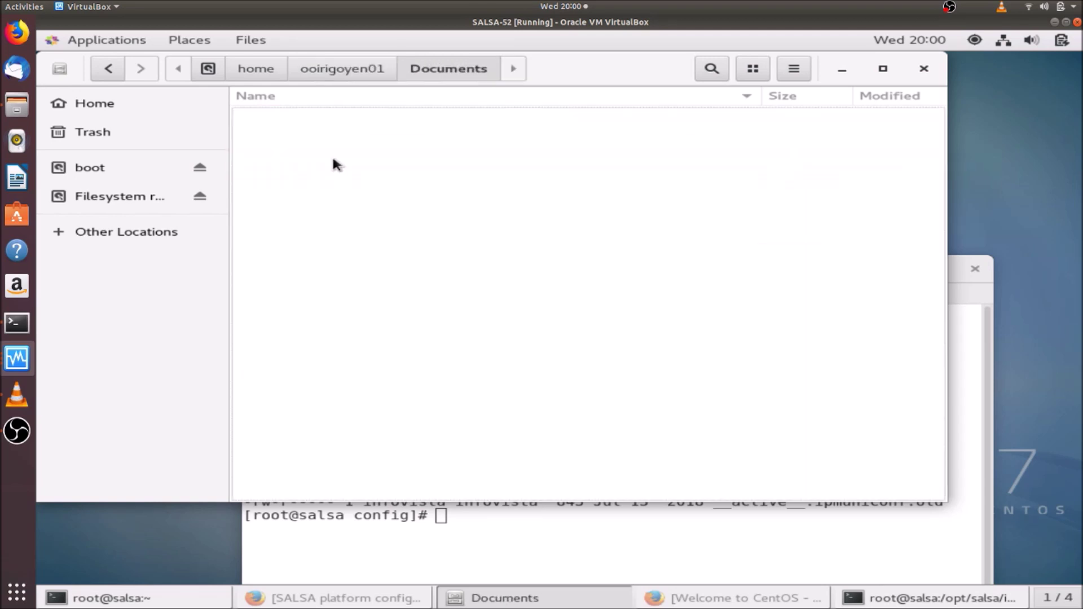
Open the SALSA_Backup folder inside Downloads in the user's home directory, starting from the filesystem root
click(130, 197)
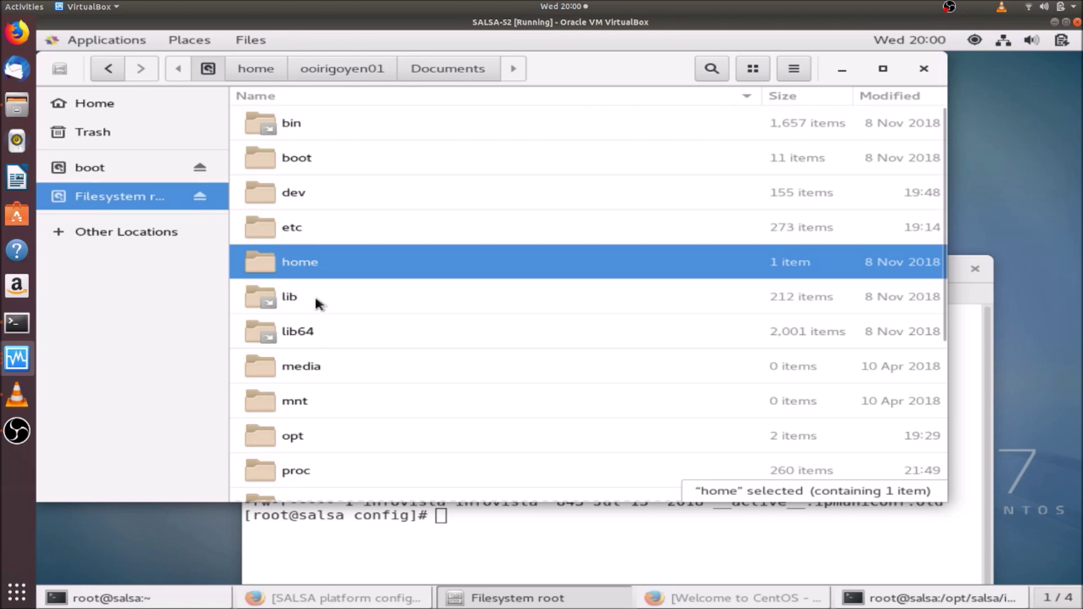
double_click(327, 262)
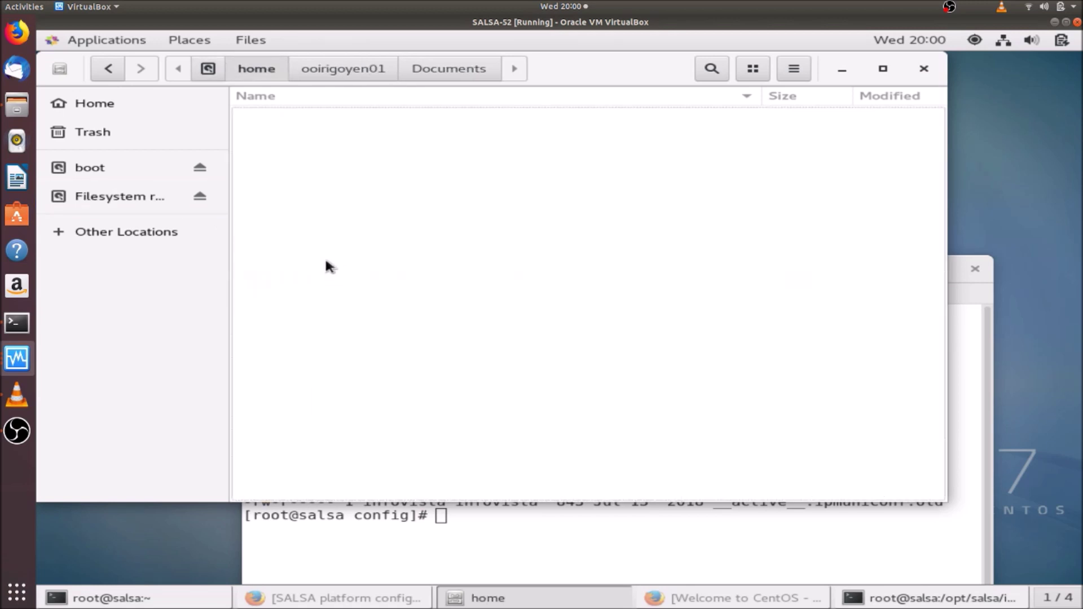
click(341, 134)
double_click(341, 135)
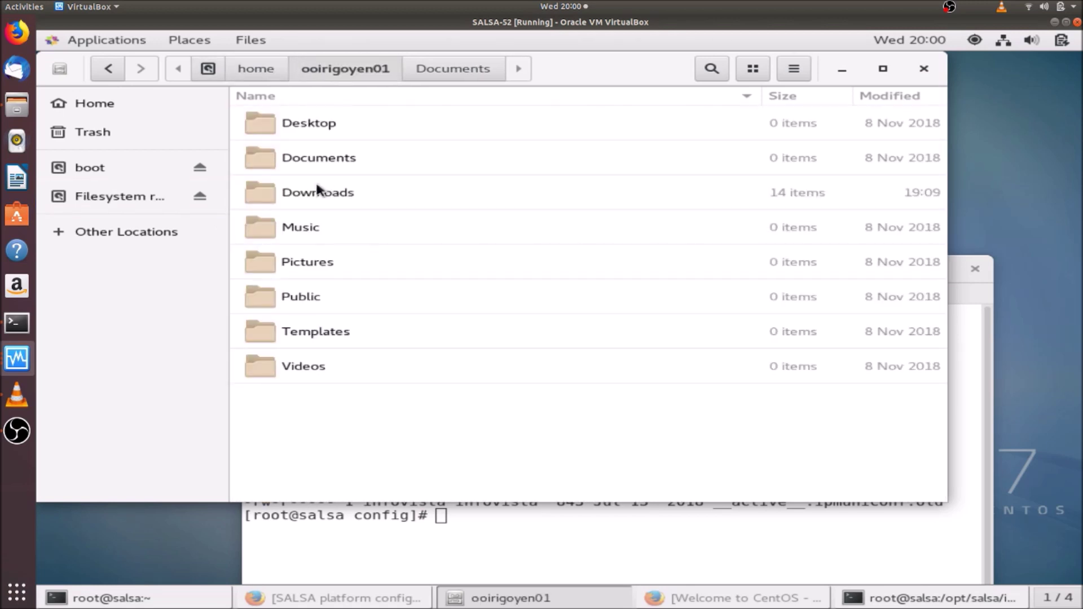
double_click(317, 187)
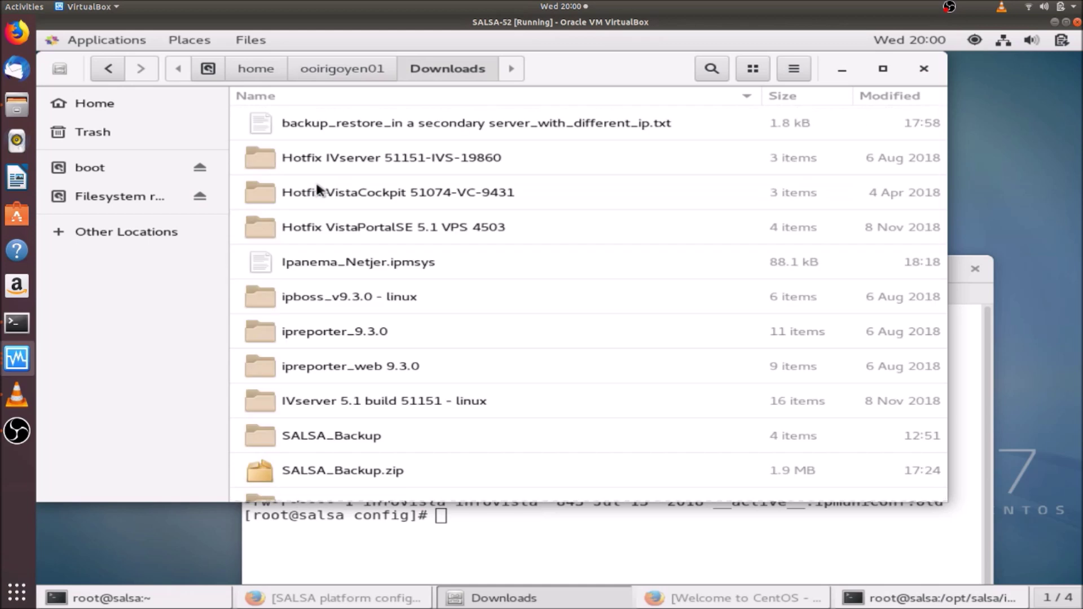
double_click(320, 438)
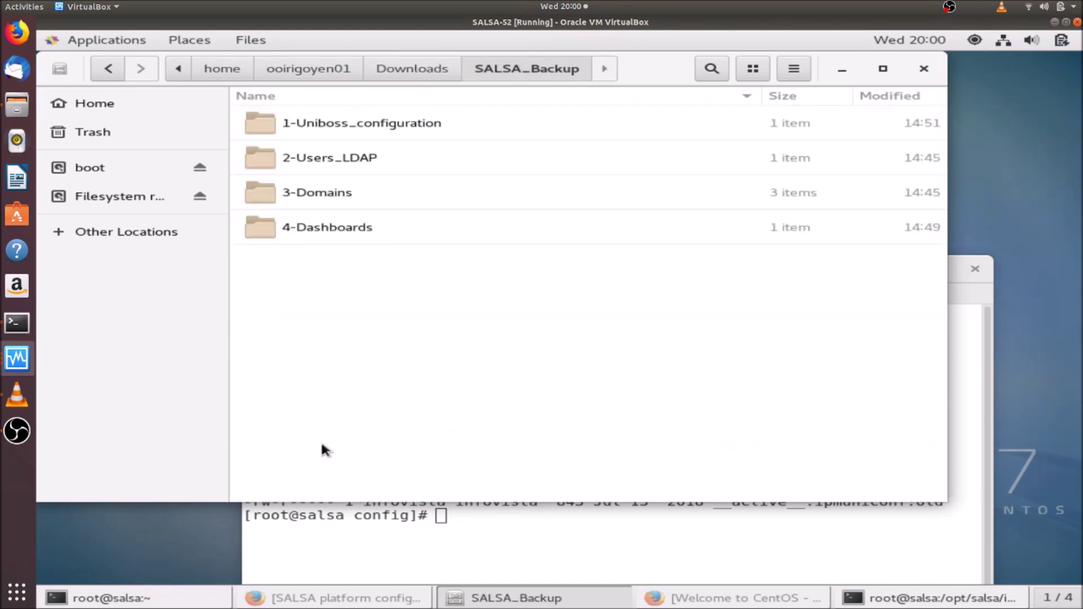
Copy the ipanema folder from the 2-Users_LDAP backup folder
double_click(356, 162)
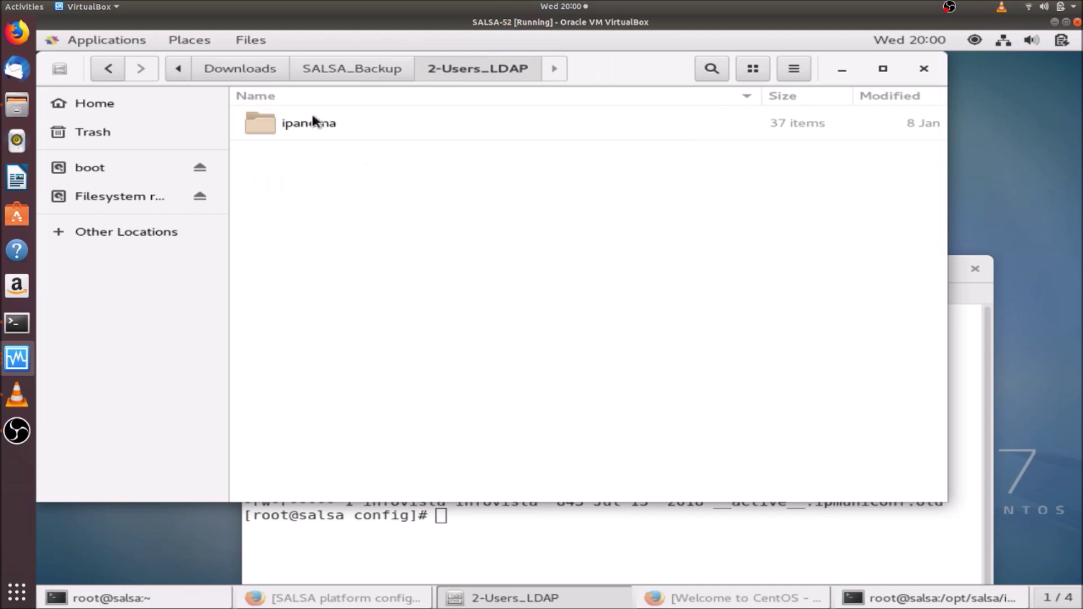
click(307, 121)
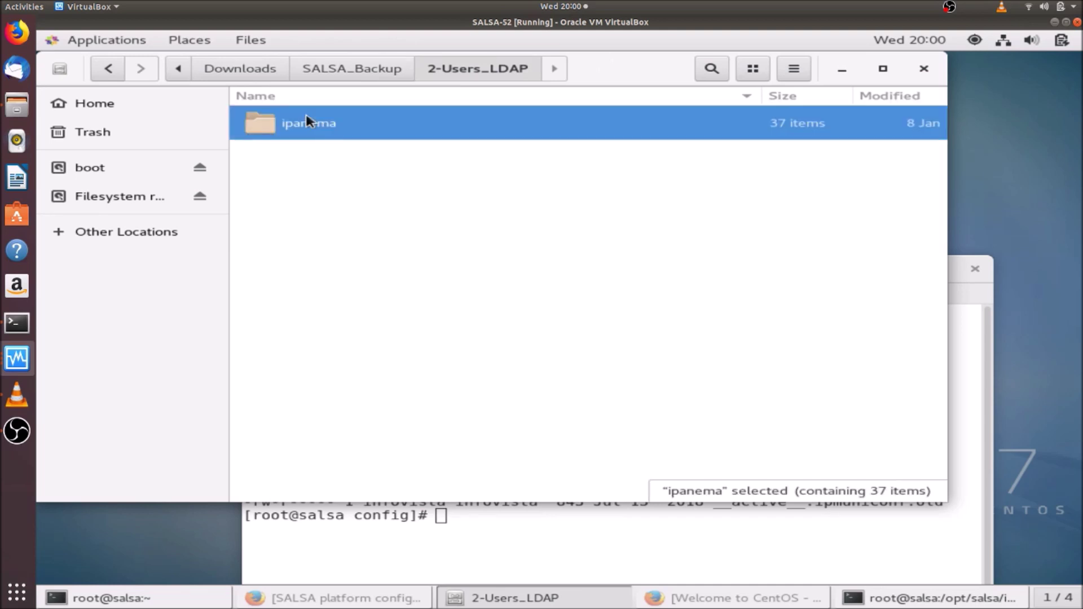
right_click(307, 120)
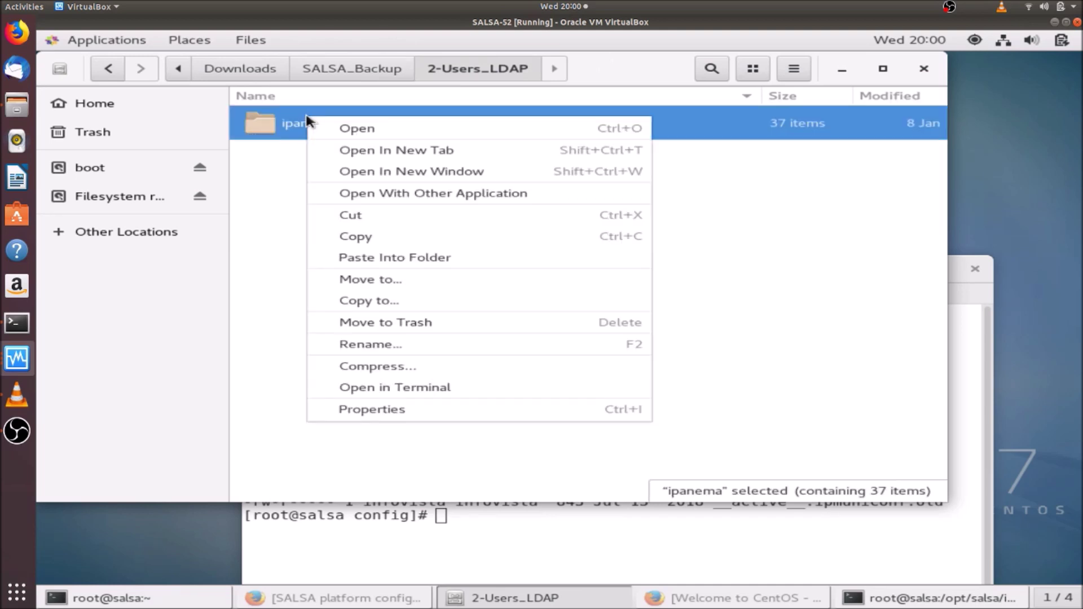
click(355, 238)
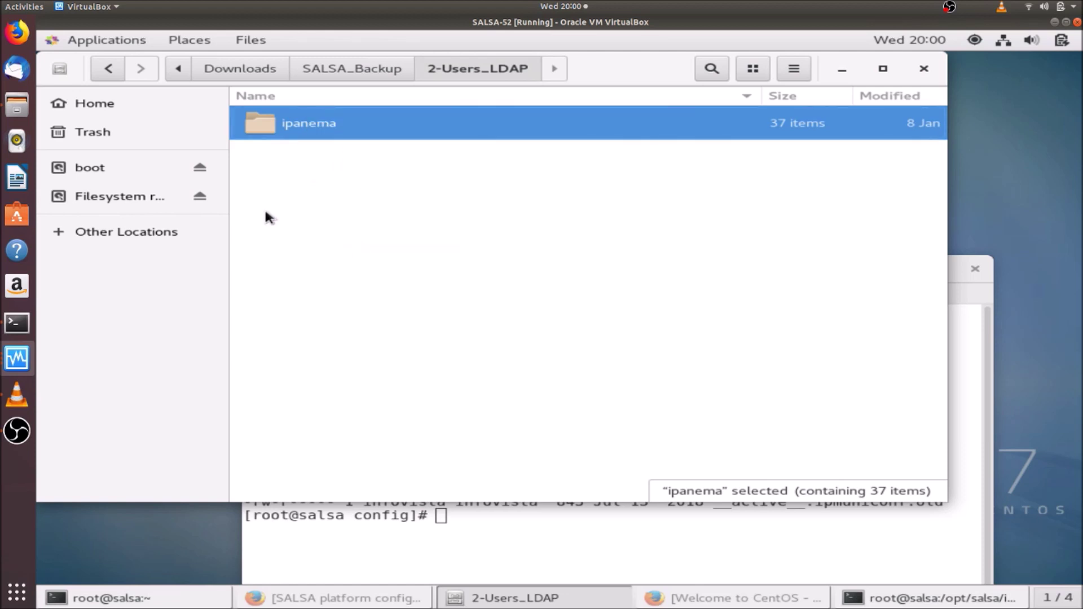
Open the folder /opt/salsa/uniboss/apacheDS/instances/default/partitions, starting from the filesystem root
click(162, 200)
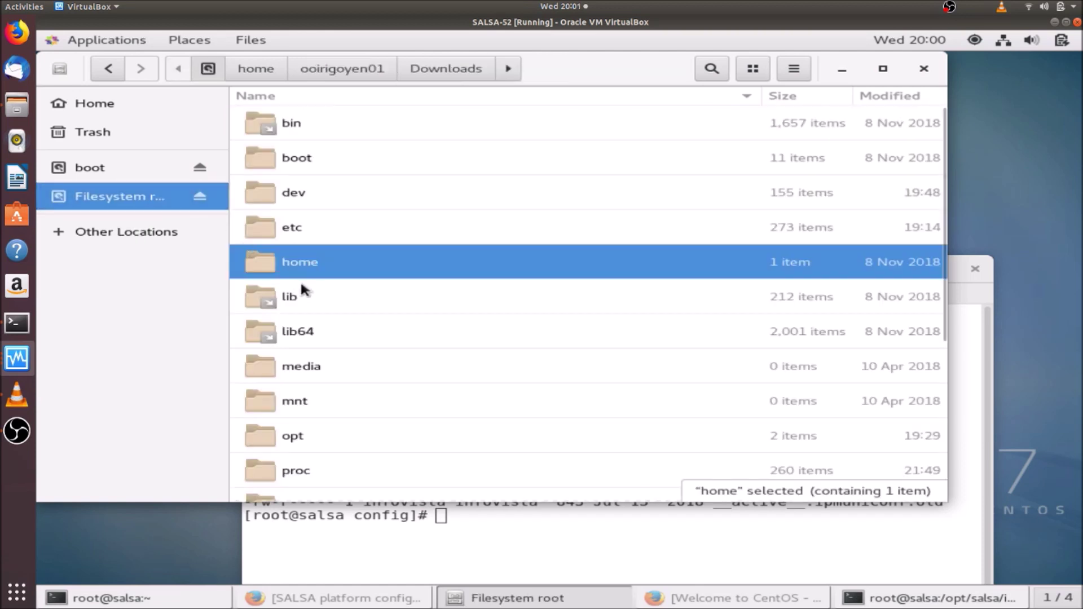
double_click(306, 440)
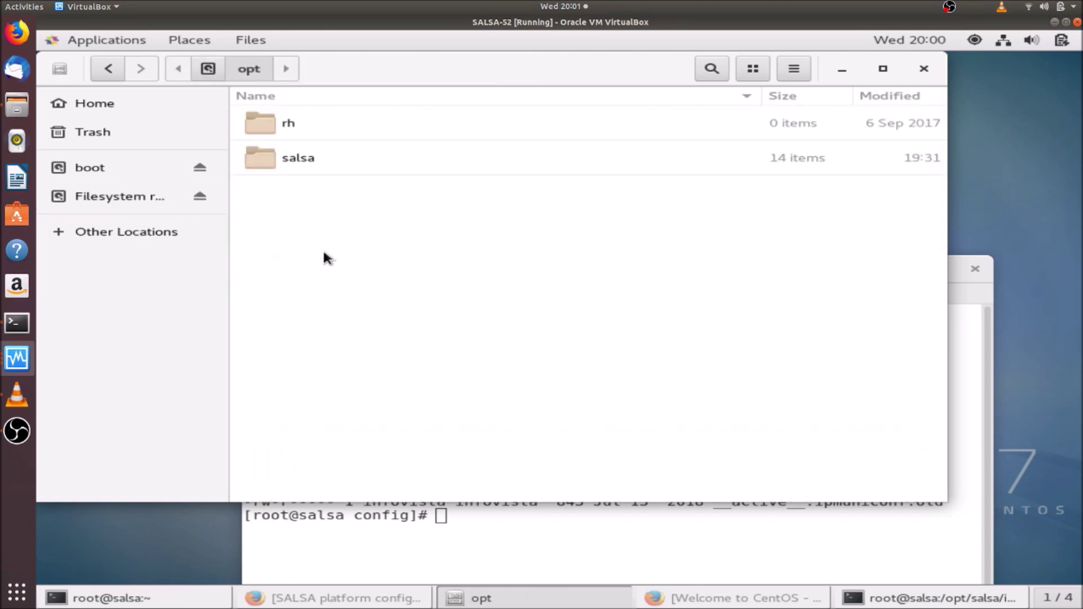
double_click(299, 161)
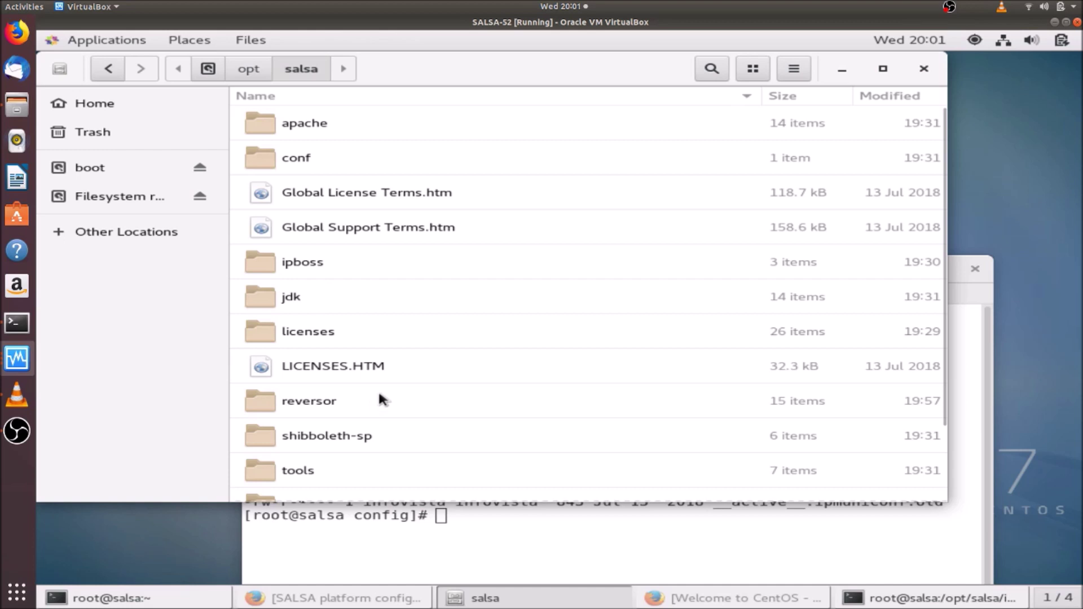
drag(941, 405, 946, 467)
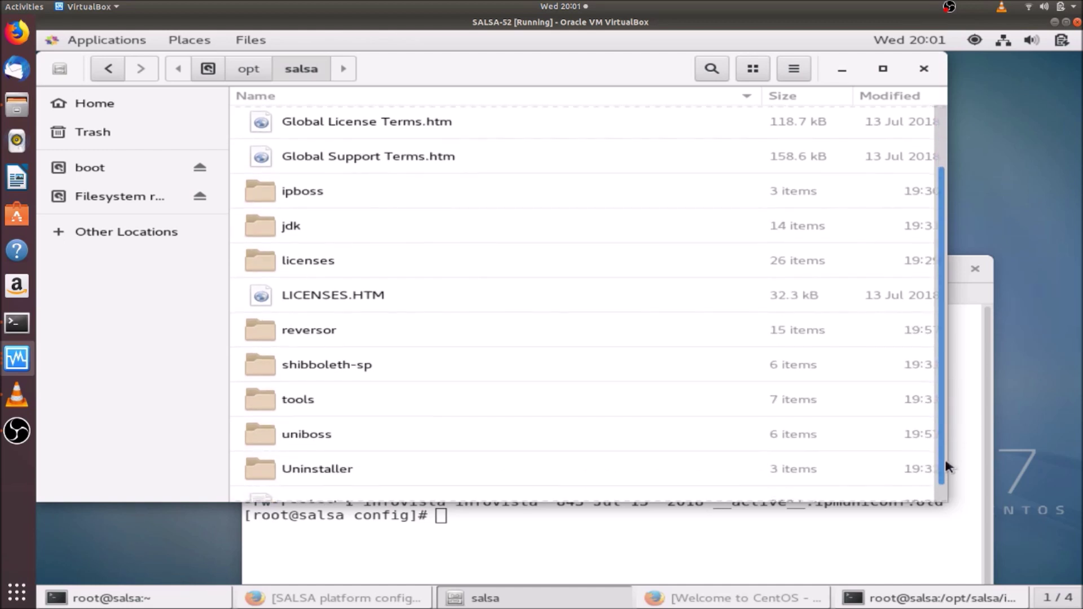
double_click(320, 428)
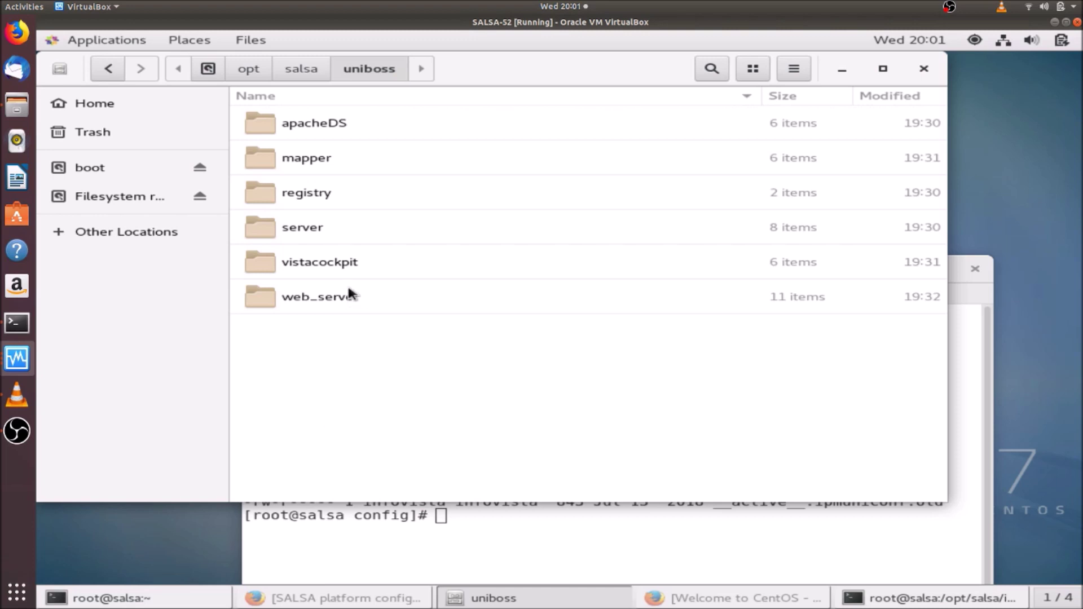
double_click(329, 127)
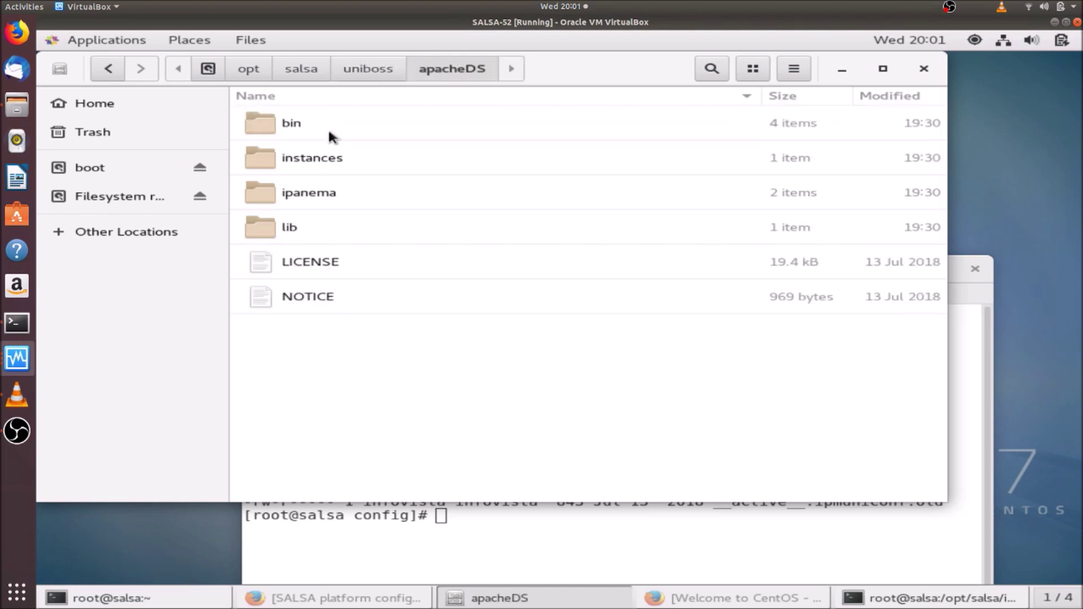
double_click(302, 158)
click(307, 128)
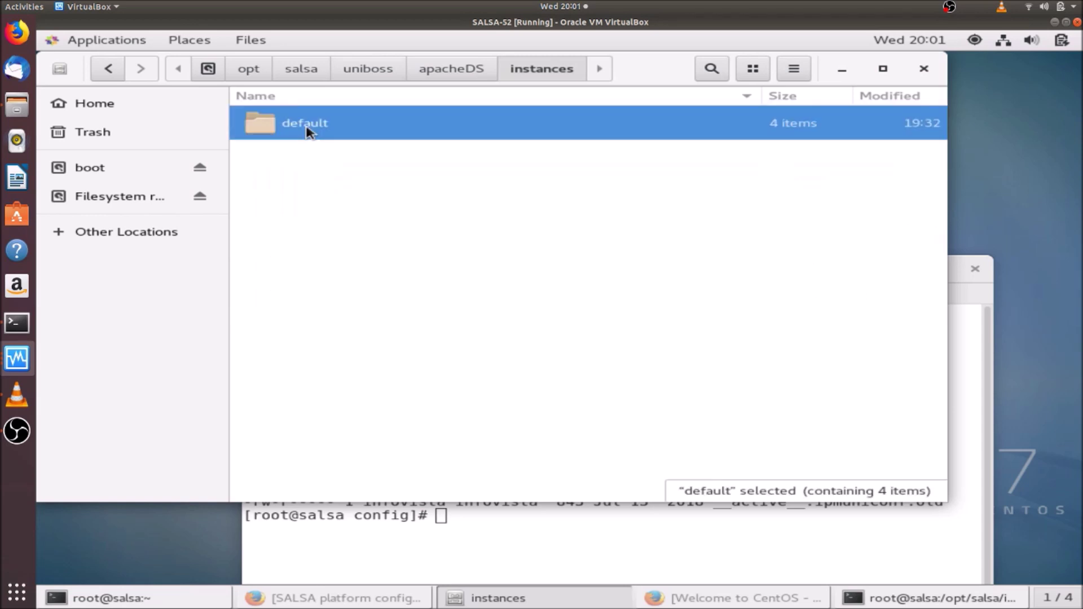
double_click(307, 129)
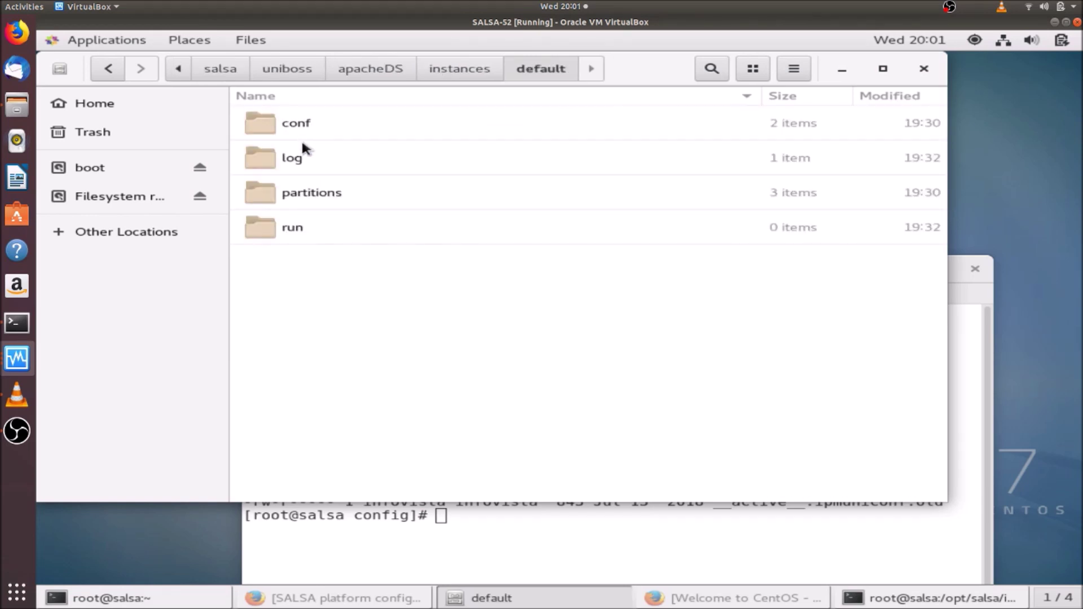
double_click(303, 193)
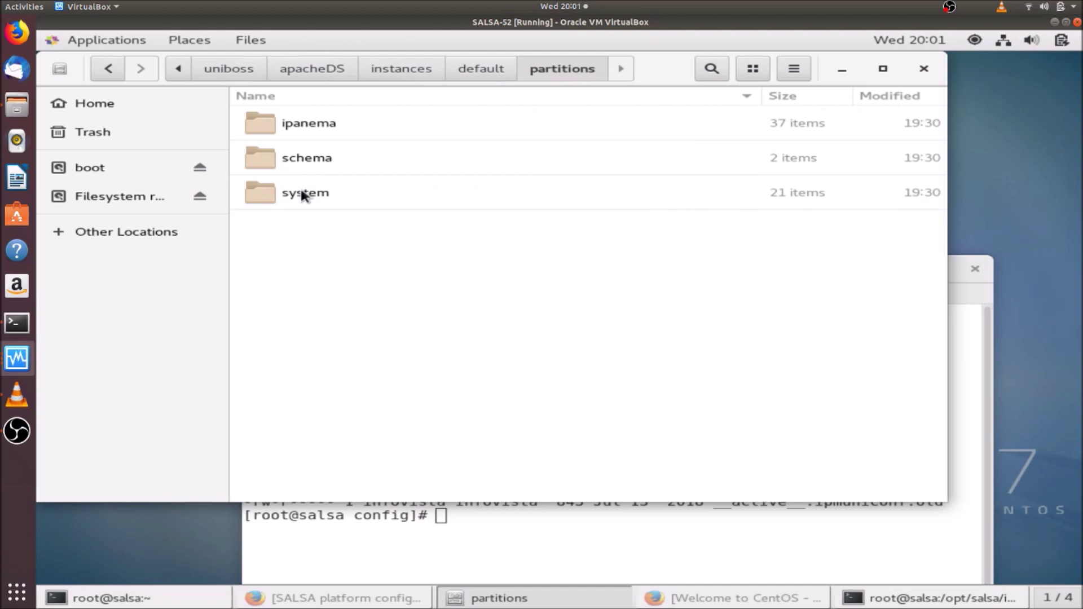
Rename the existing ipanema folder in partitions to ipanema_old and paste the copied backup ipanema folder beside it
right_click(320, 134)
click(395, 361)
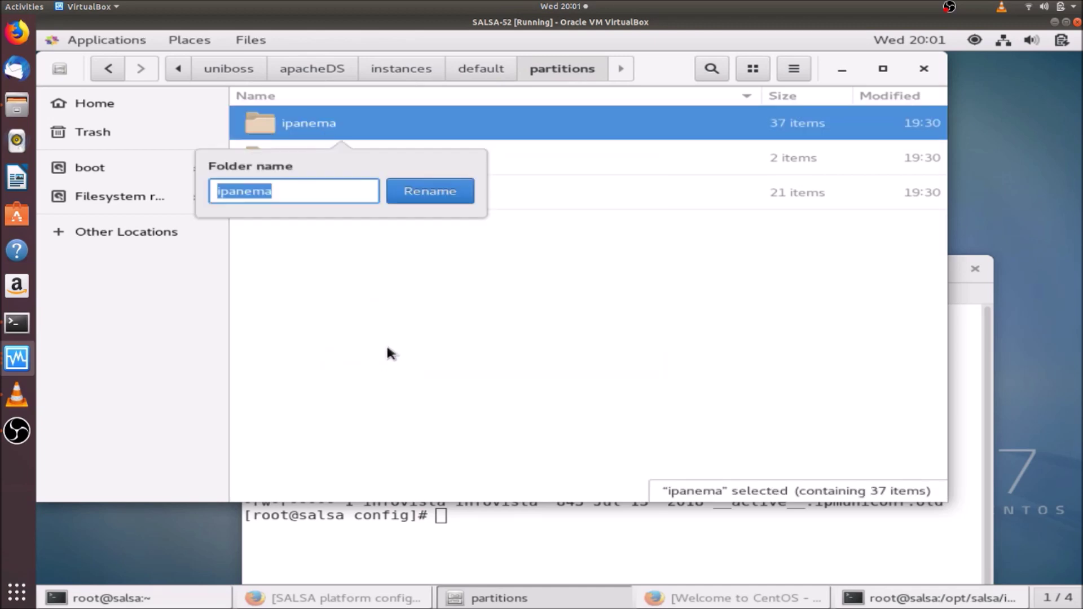
click(344, 191)
text(_old)
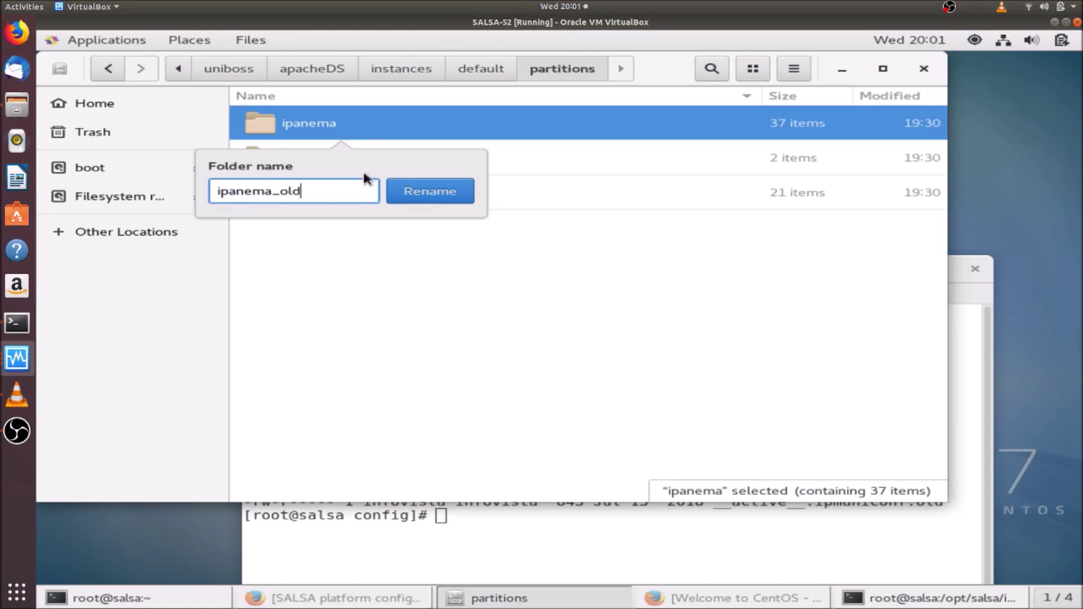
click(430, 192)
right_click(414, 258)
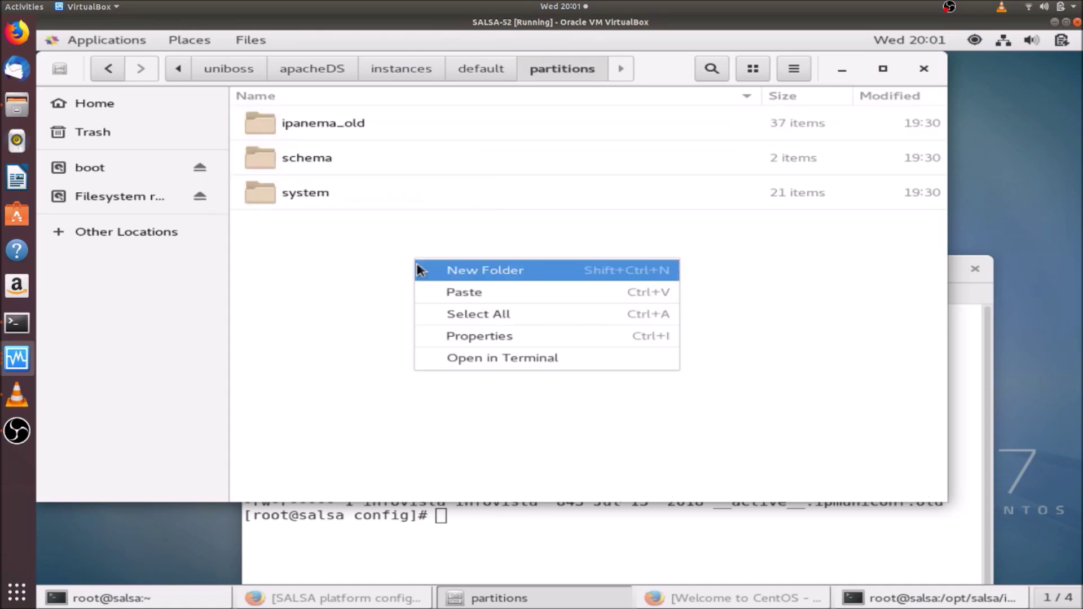
click(425, 290)
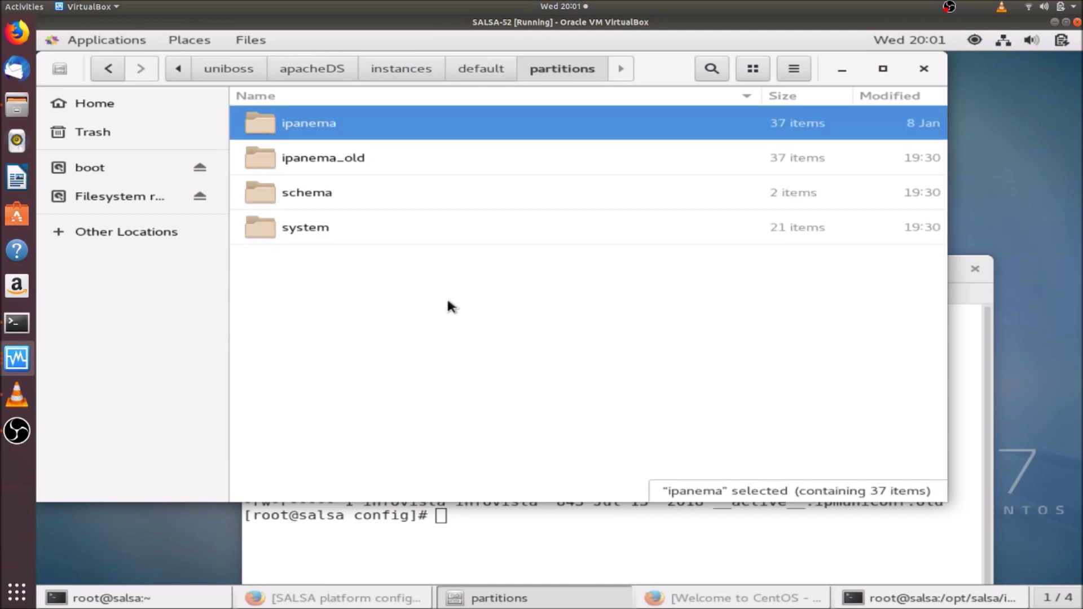
Change the terminal's working directory to /opt/salsa/uniboss/apacheDS/instances/default/partitions/ with cd
click(509, 510)
text(cd)
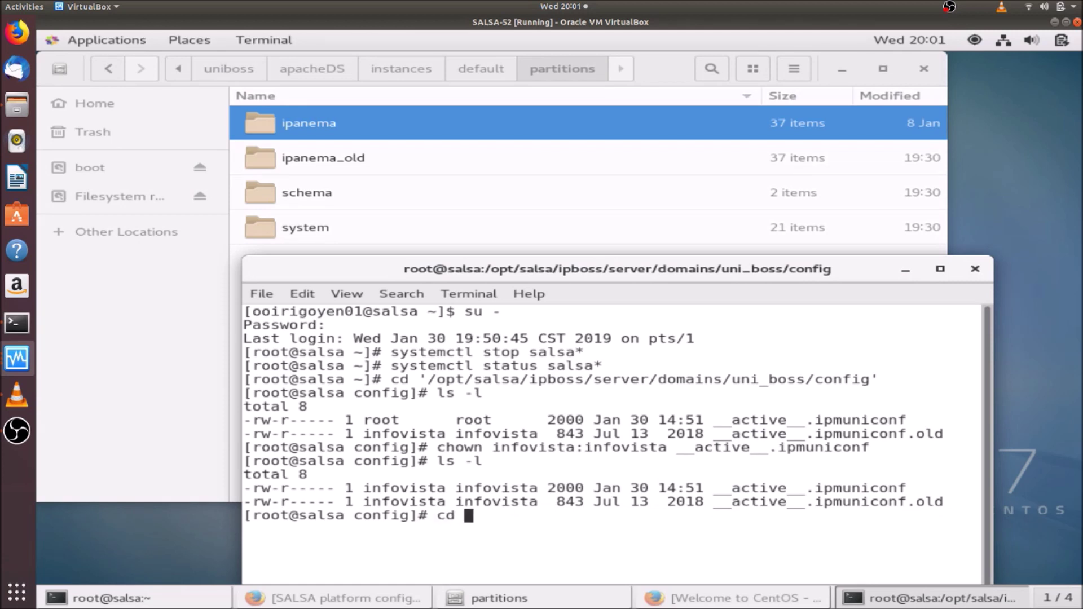
drag(330, 125, 490, 522)
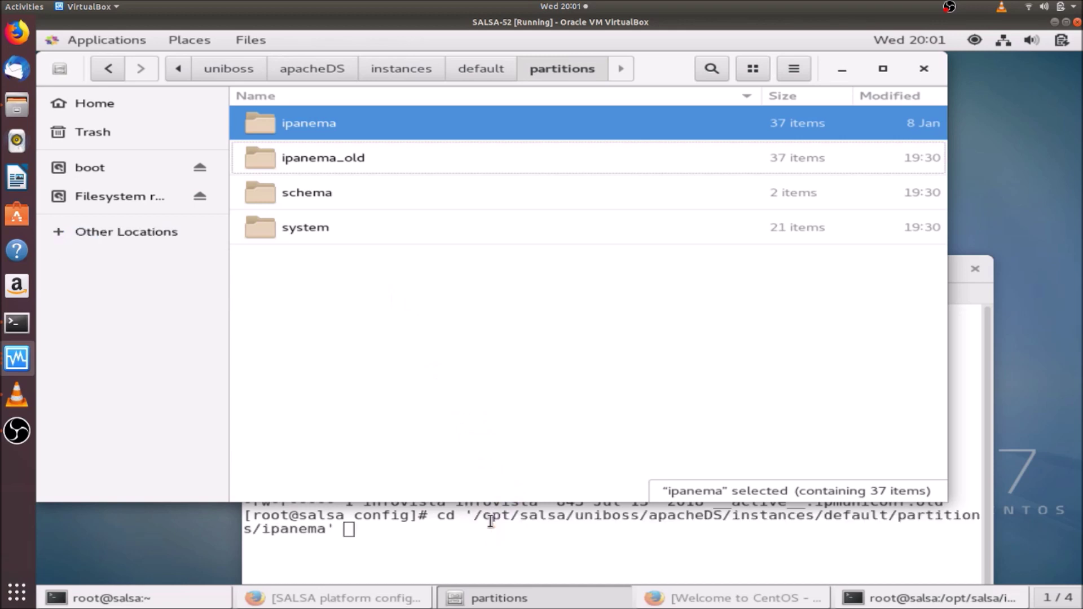
click(491, 522)
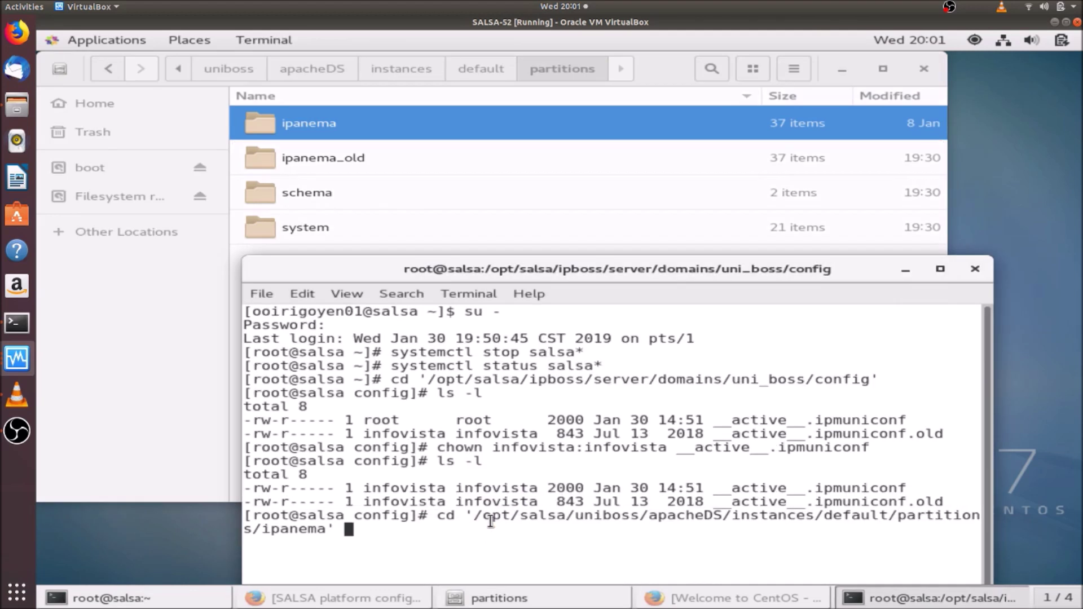
key(BackSpace)
key(BackSpace)
key(BackSpace)
key(BackSpace)
key(BackSpace)
key(BackSpace)
key(BackSpace)
key(BackSpace)
key(BackSpace)
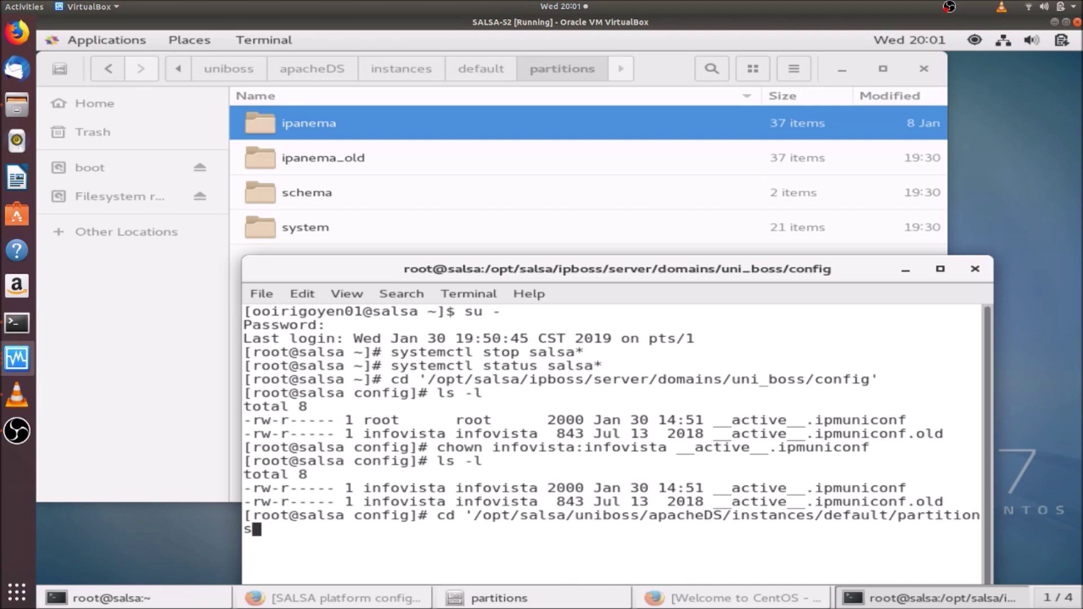
text(/')
key(Return)
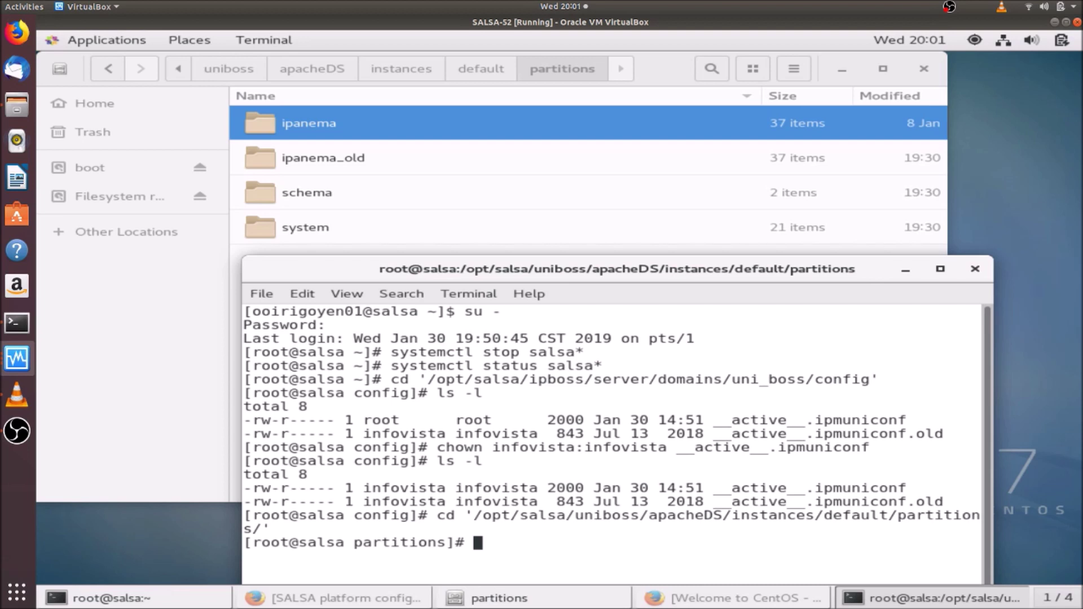
List the partitions directory with ls -l to check folder ownership, moving the terminal window up to read the output
text(ls -l)
key(Return)
drag(623, 260, 613, 204)
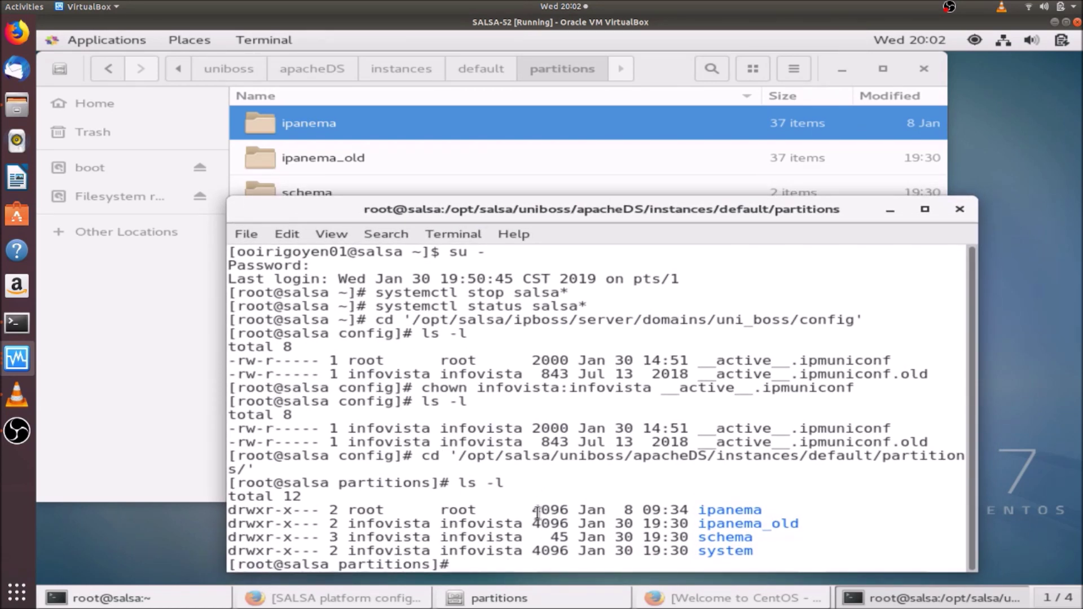
Recursively change the owner and group of the ipanema folder to infovista:infovista with chown -R
text(chown -R in)
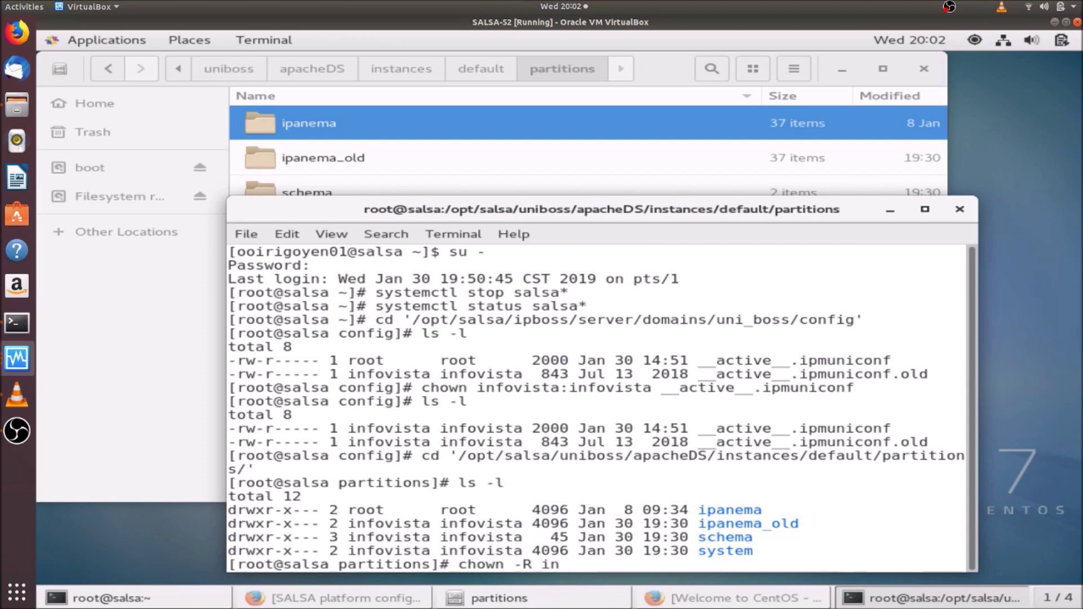
text(fovista:in)
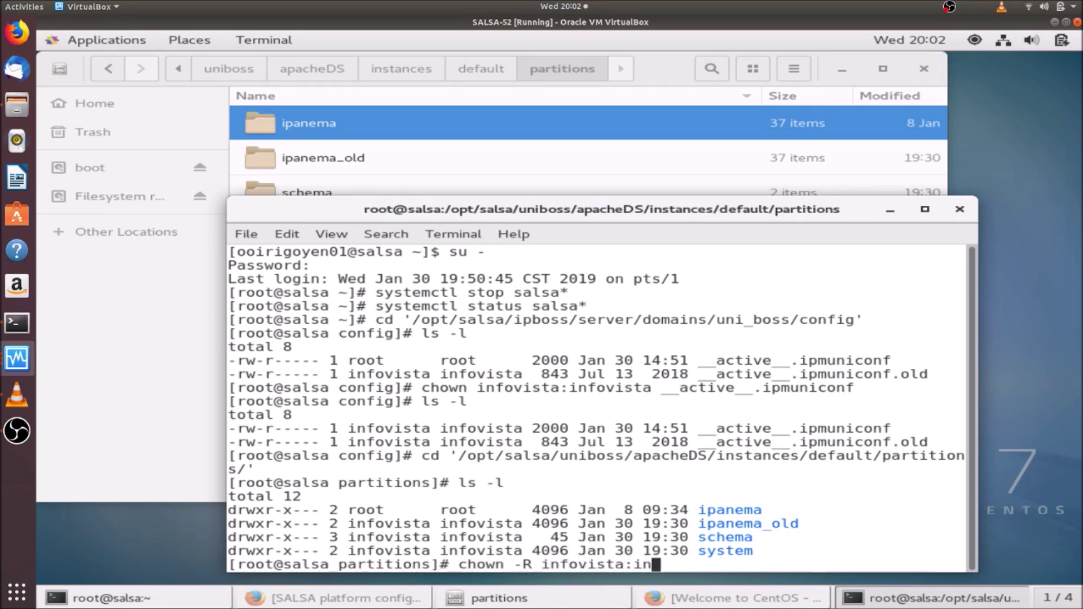
text(fovista ip)
key(Tab)
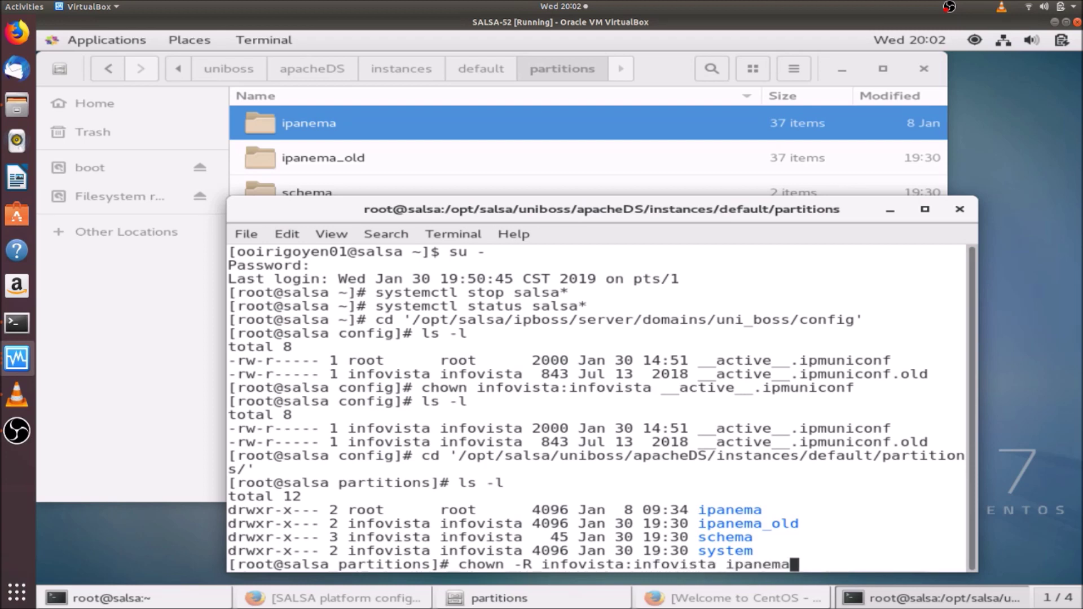
key(Return)
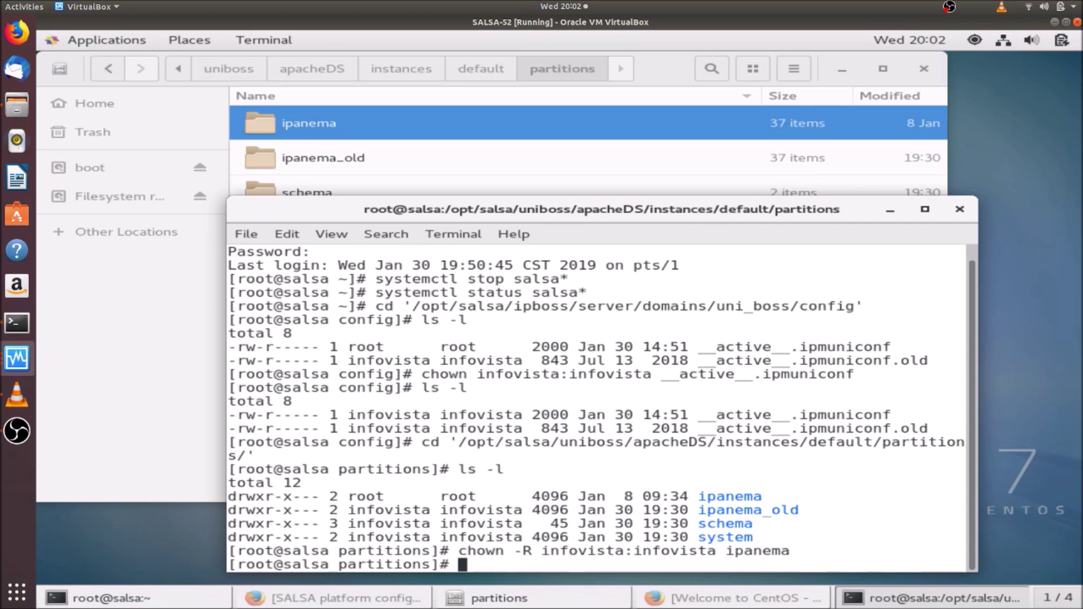
Rerun ls -l to check the ownership of the folders in partitions
key(Up)
key(Up)
key(Return)
Change into the ipanema directory and list its contents with ls -l to check the file ownership
text(cd ip)
key(Tab)
key(Return)
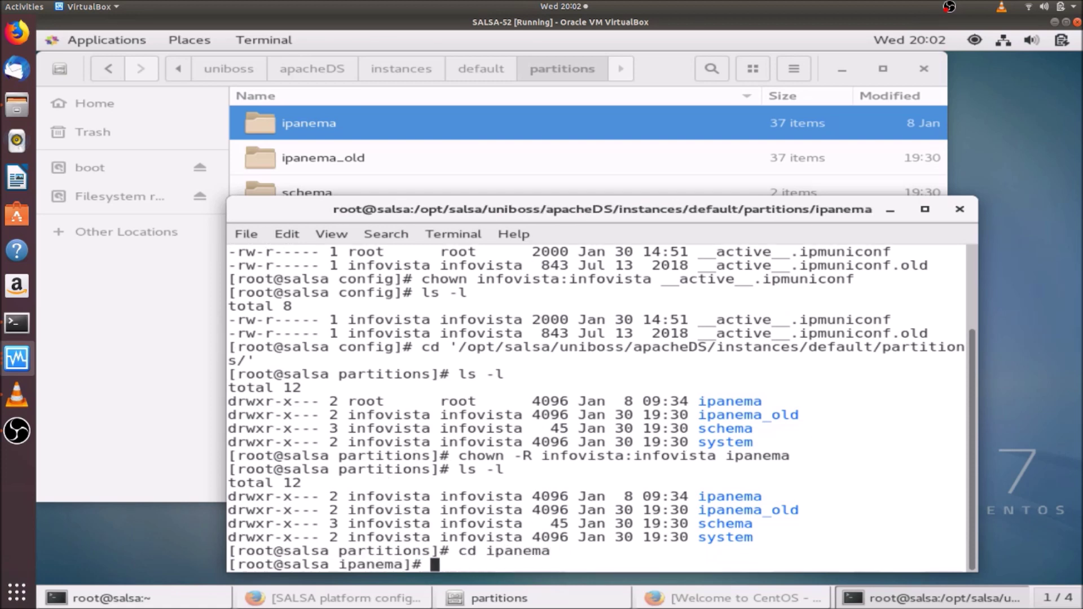
text(ls )
text(-)
text(l)
key(Return)
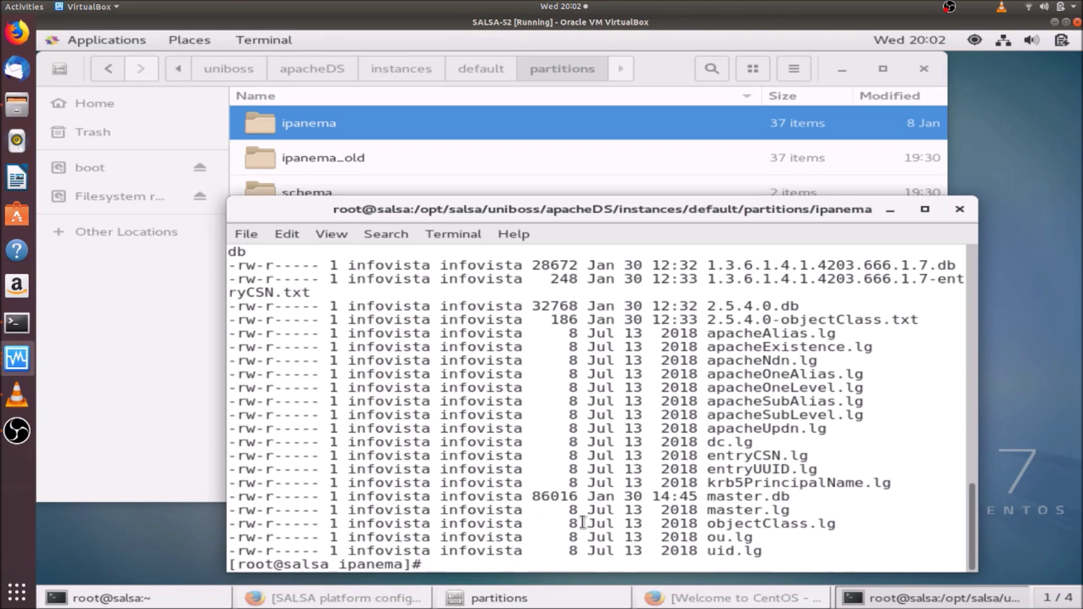
Open the 3-Domains folder of SALSA_Backup in the user's Downloads folder, starting from the filesystem root
click(192, 360)
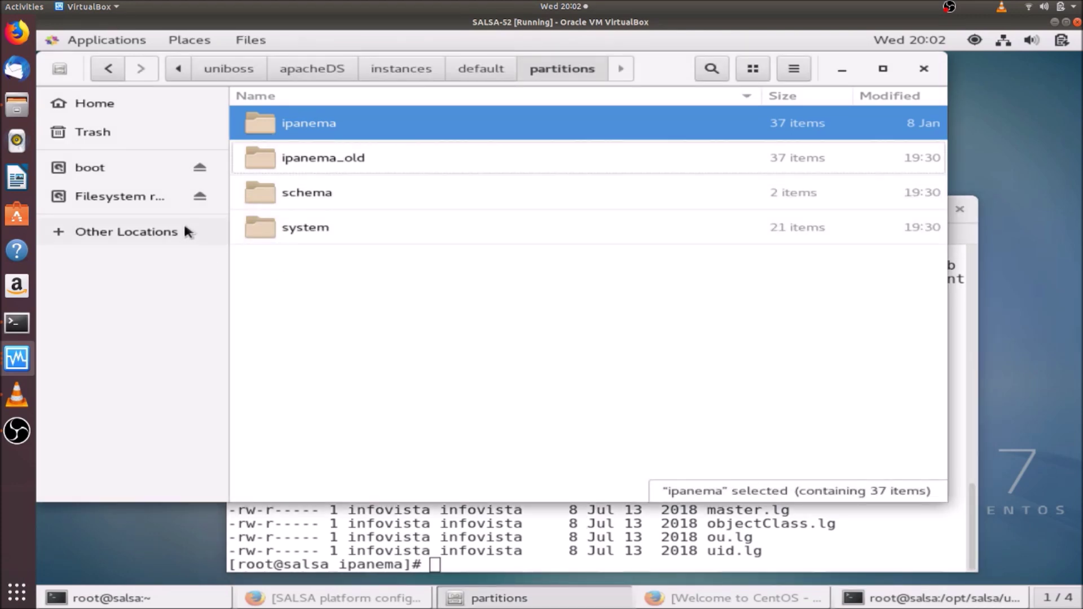
click(168, 195)
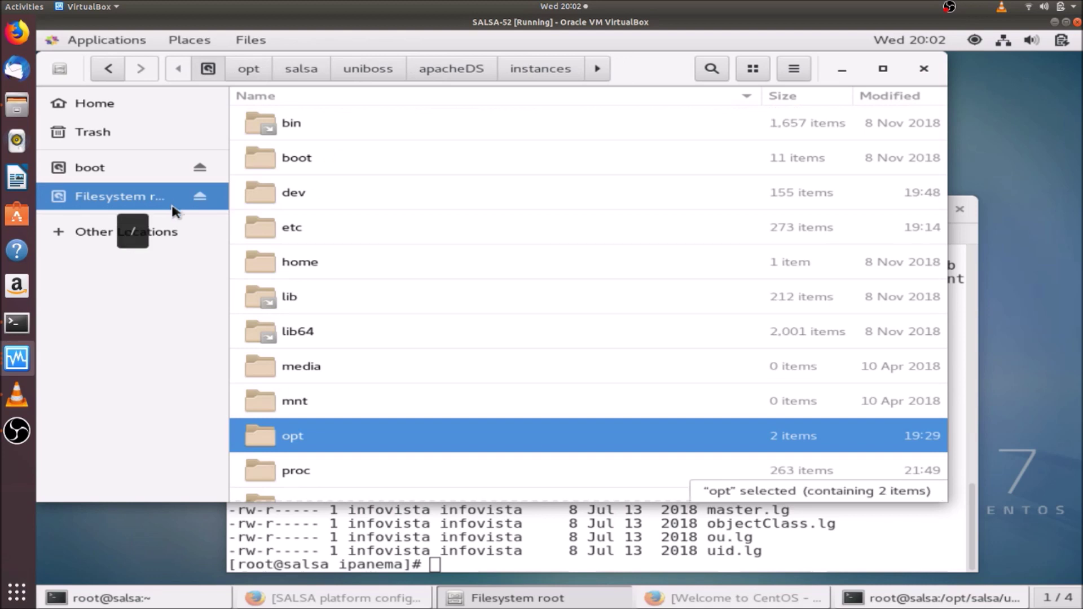
double_click(312, 261)
double_click(333, 132)
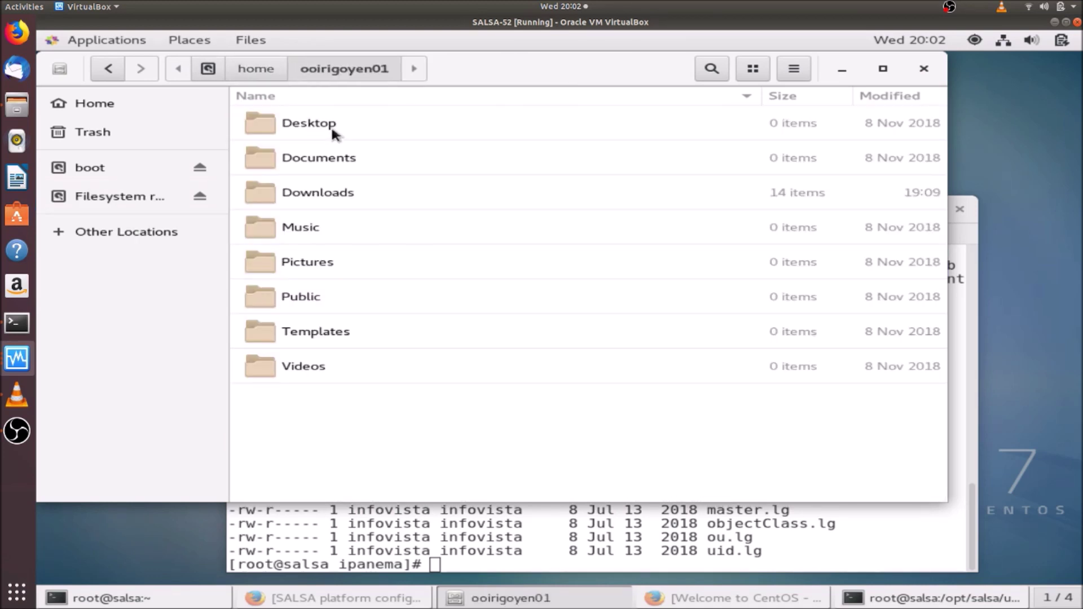
double_click(337, 194)
double_click(340, 437)
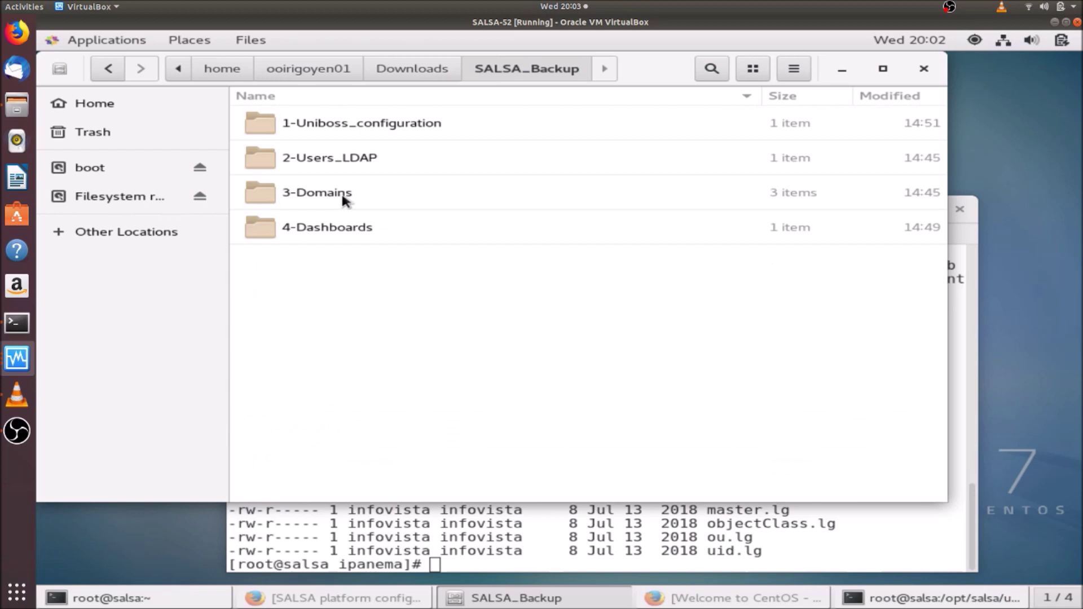
double_click(344, 197)
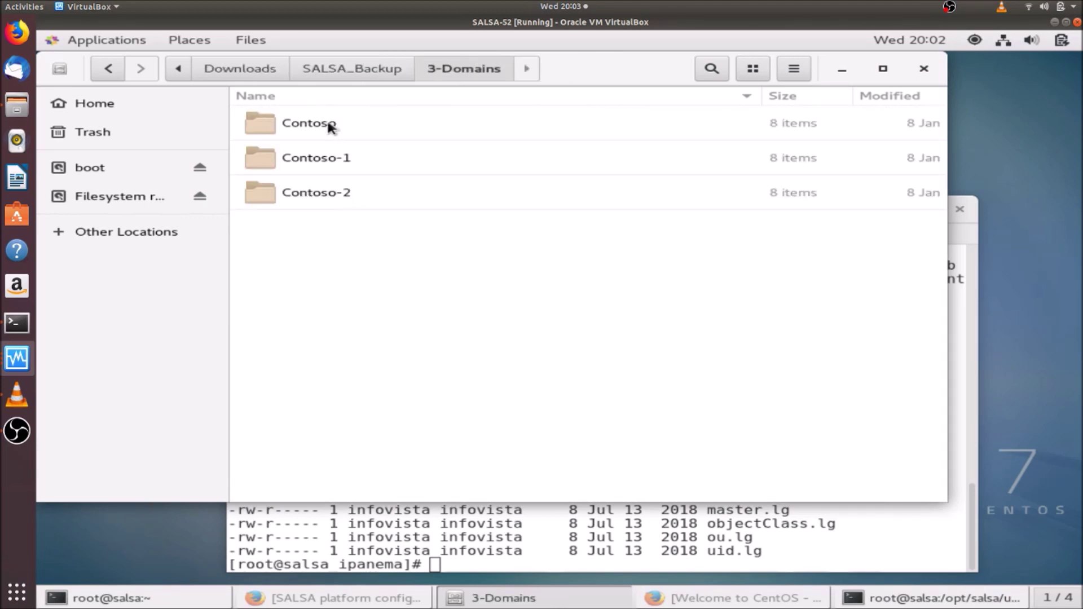
Select the Contoso, Contoso-1 and Contoso-2 domain folders in the 3-Domains backup folder
click(330, 126)
shift+click(335, 200)
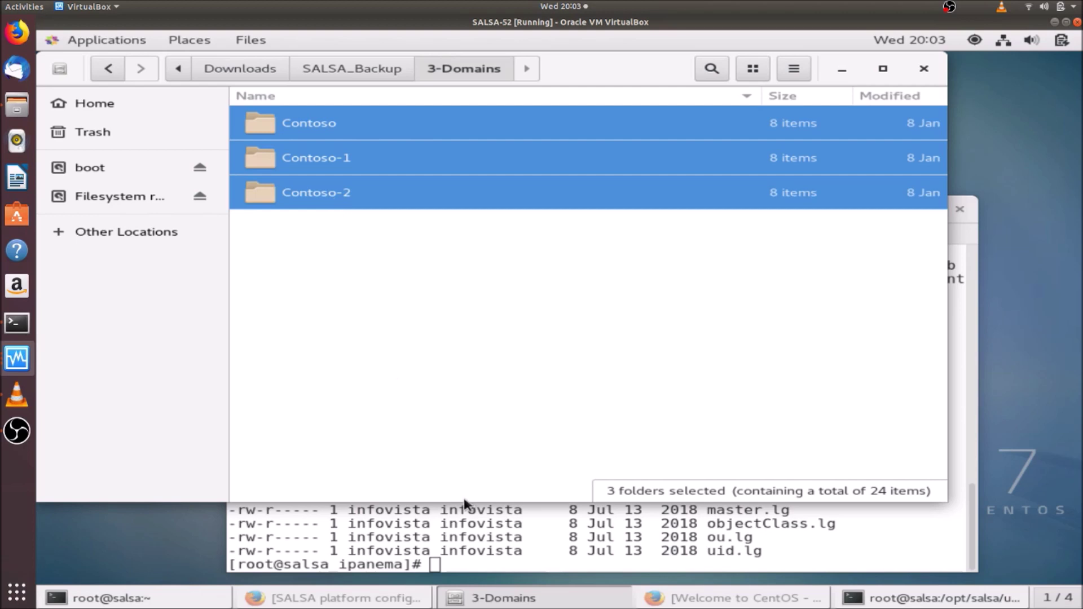
click(459, 523)
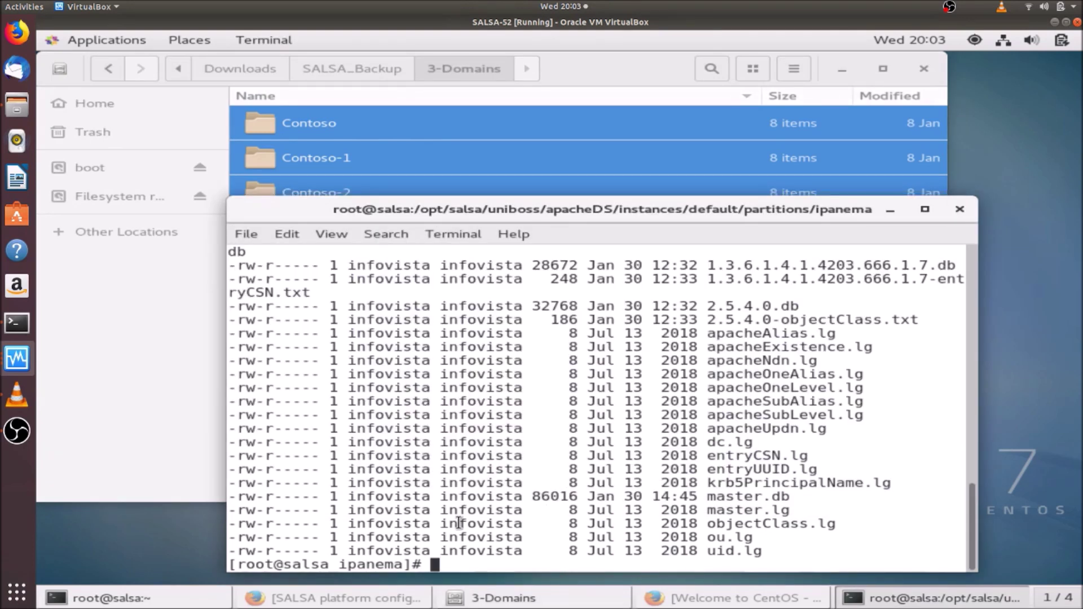
Paste the copied Contoso, Contoso-1 and Contoso-2 folders into /opt/salsa/ipboss/server/domains, starting from the filesystem root
click(181, 300)
click(163, 196)
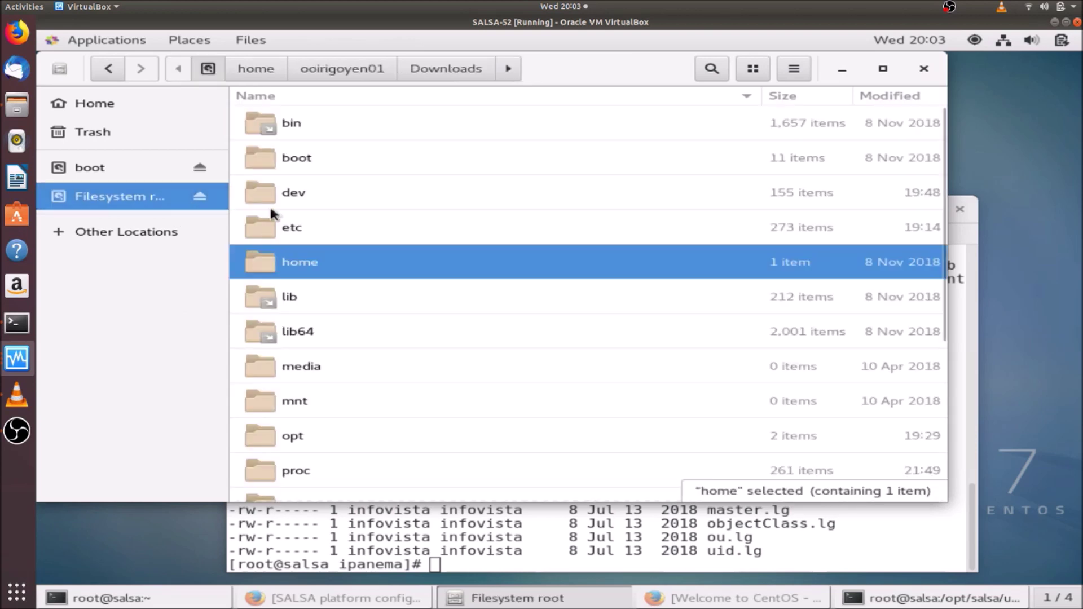
double_click(298, 435)
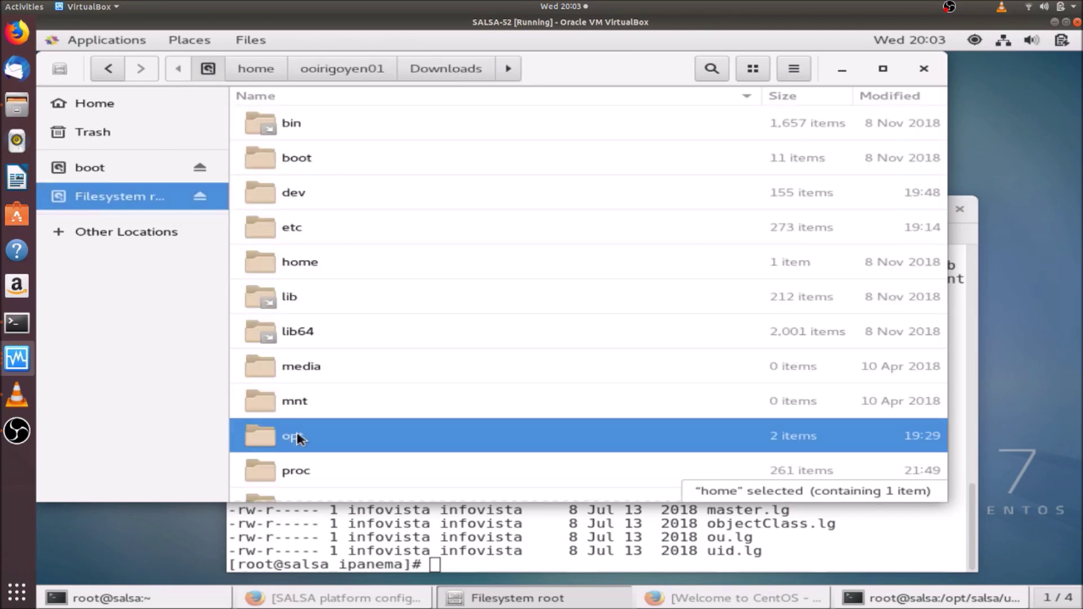
click(321, 136)
double_click(300, 157)
double_click(303, 261)
double_click(313, 144)
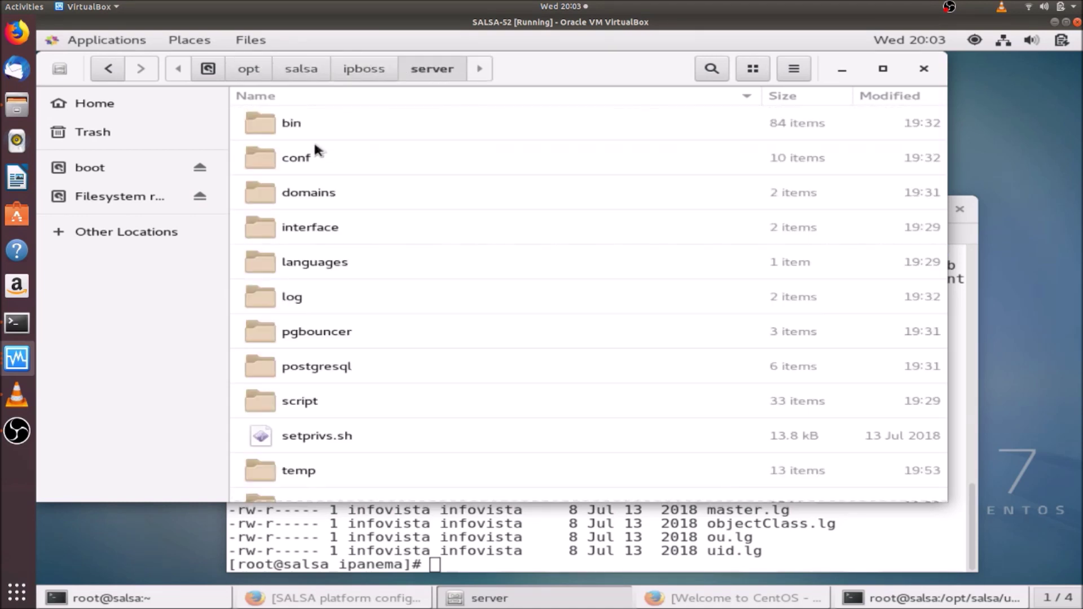
click(305, 193)
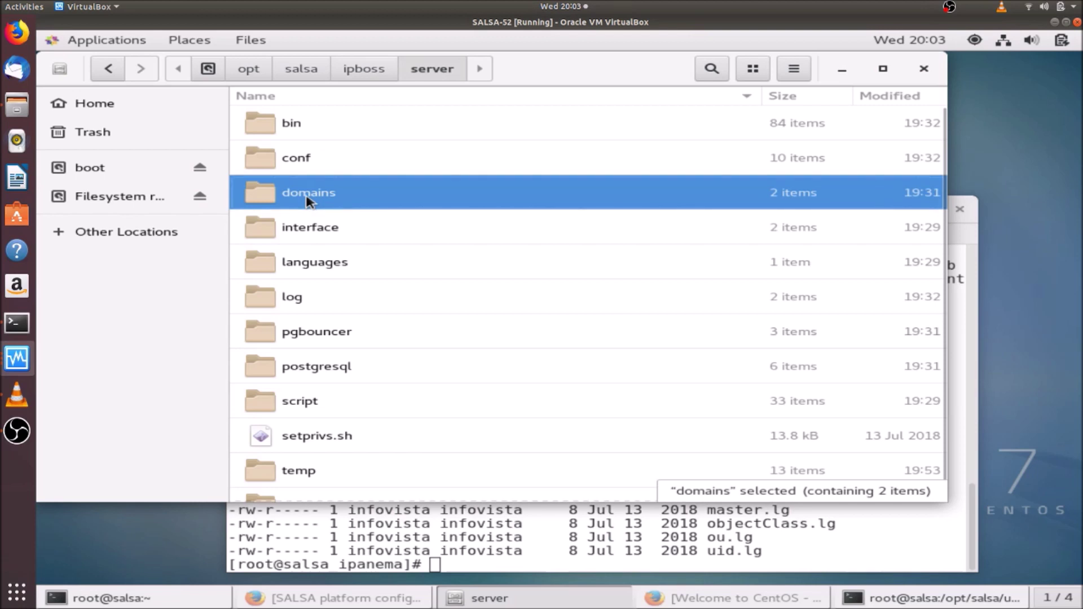
double_click(306, 195)
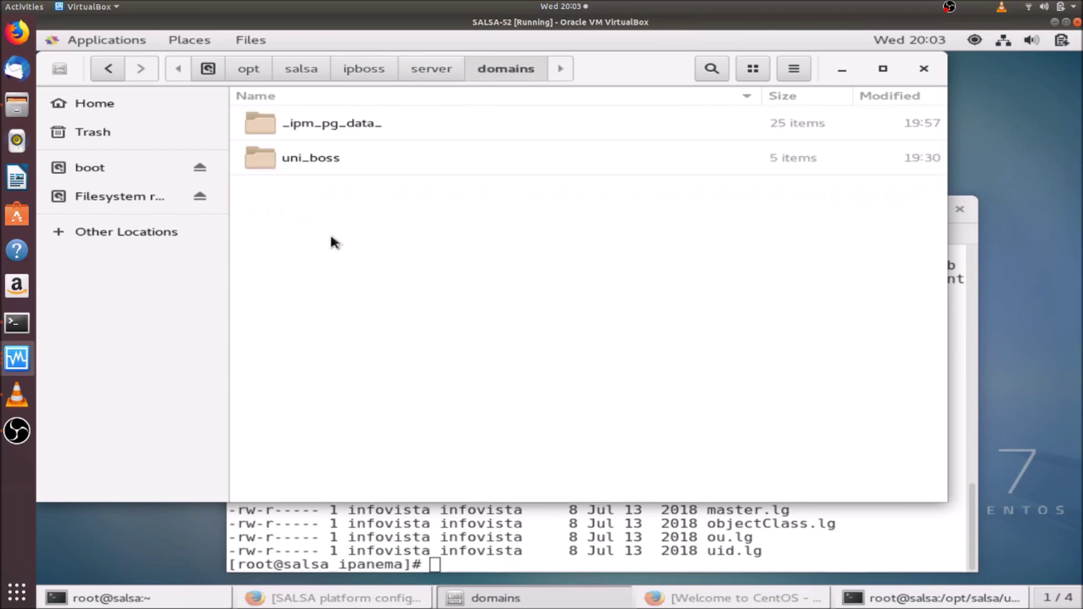
key(ctrl+v)
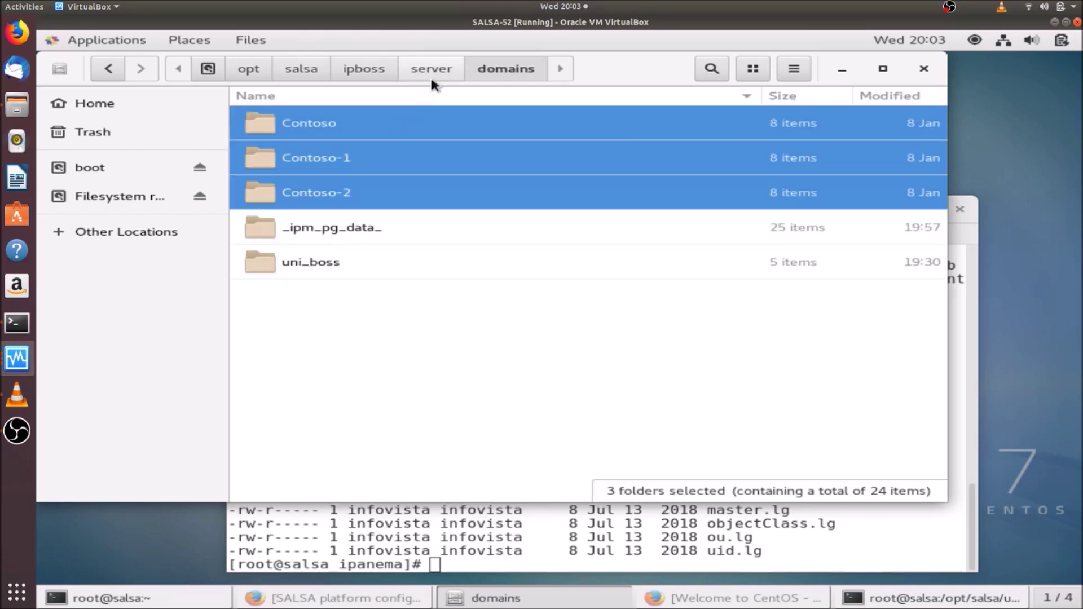
Change the terminal's working directory to /opt/salsa/ipboss/server/domains, taking the path from the domains folder in the file manager
click(434, 72)
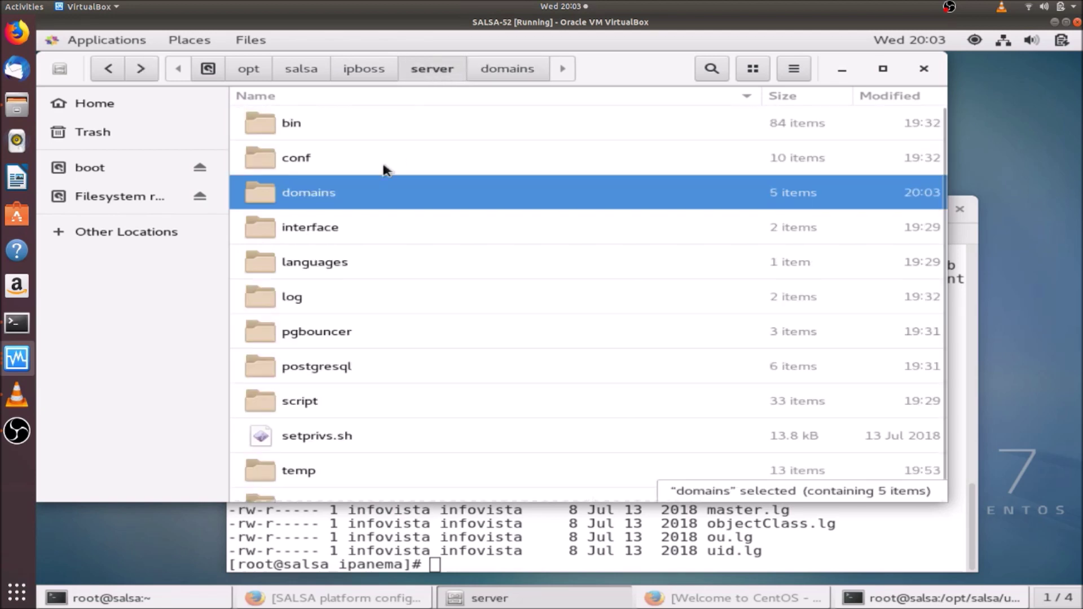
click(473, 545)
text(cd)
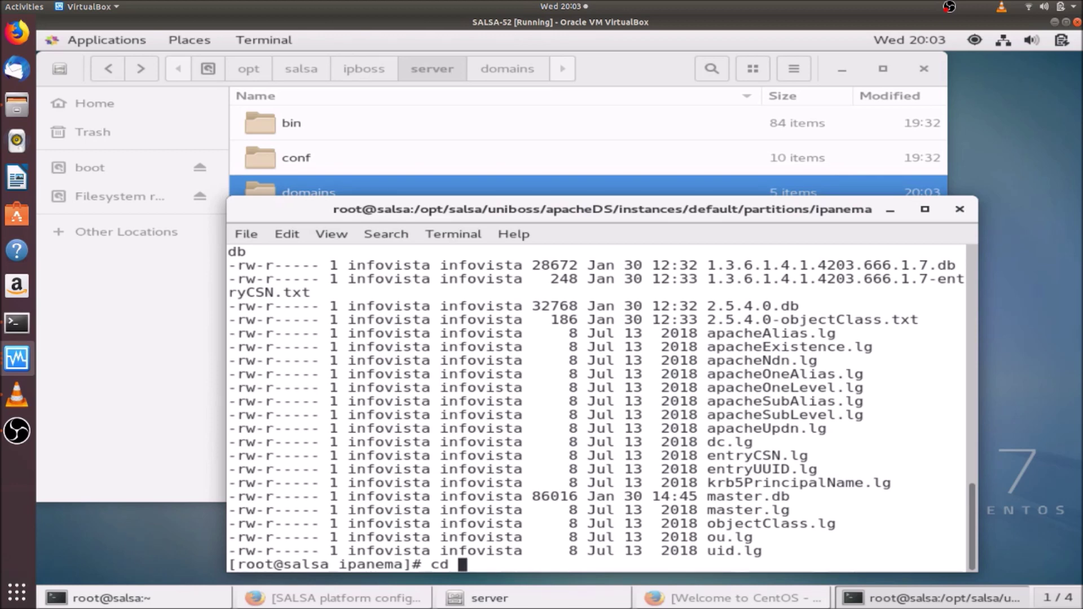
drag(353, 192, 561, 556)
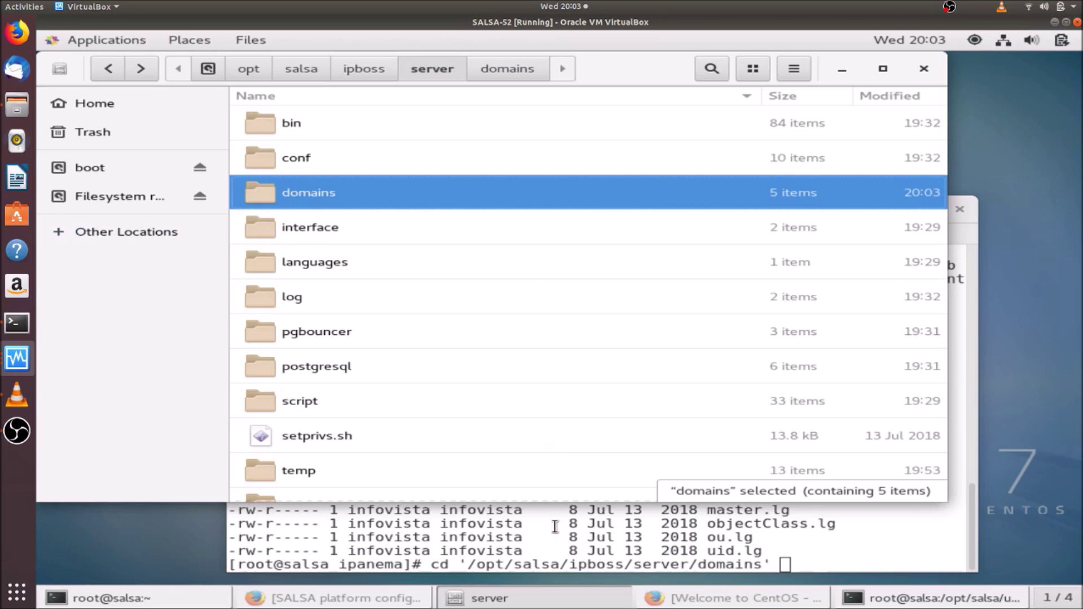
click(555, 526)
key(Return)
List the contents of domains with ls and ls -l to check the folder ownership
text(ls)
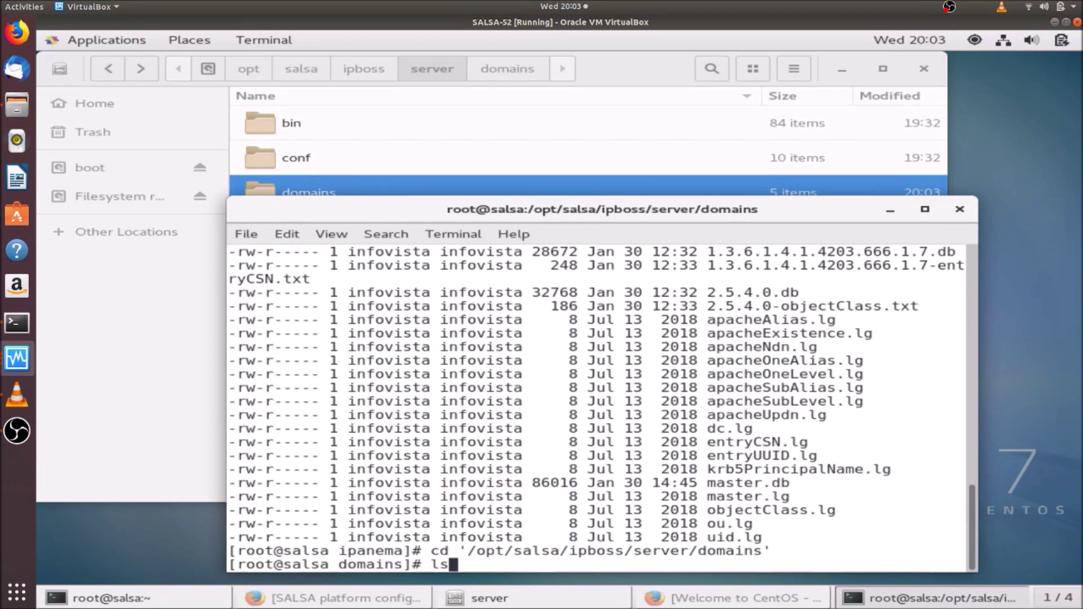
key(Return)
text(ls -l)
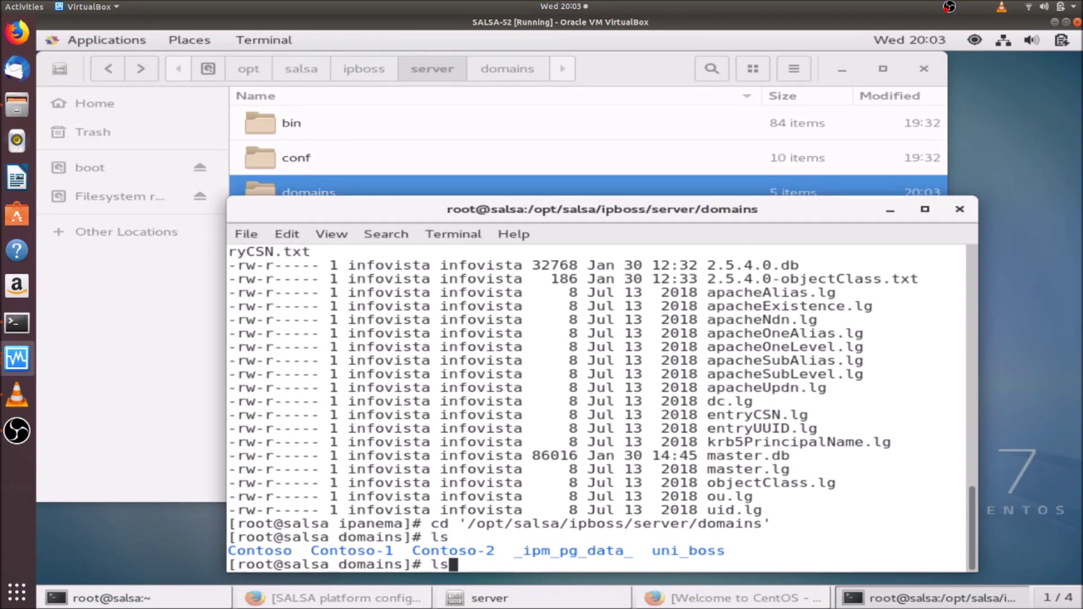
key(Return)
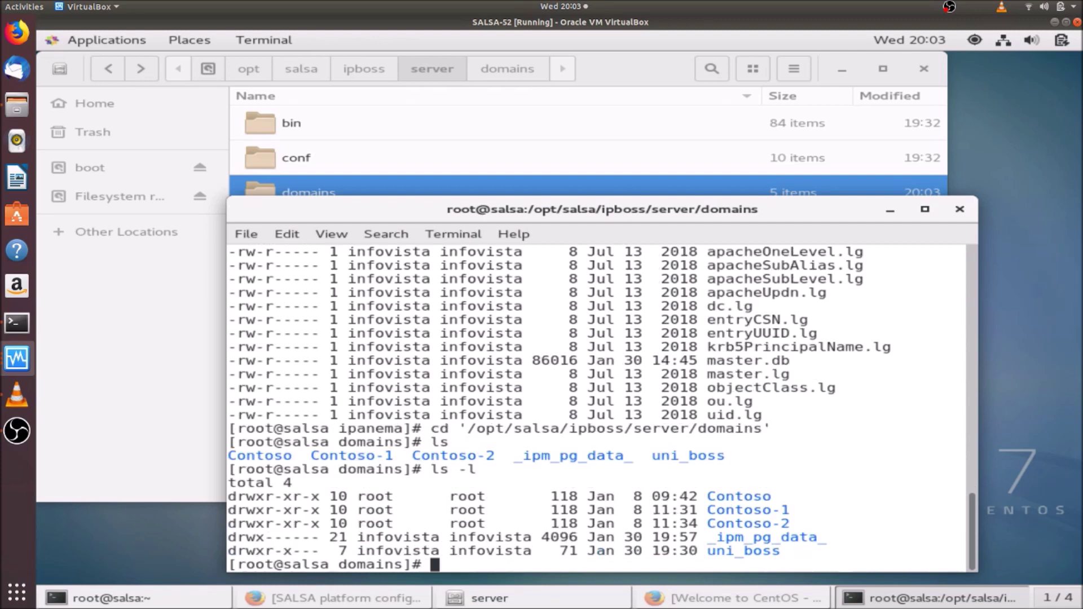
Set the owner and group of the Contoso folder recursively with chown -R infovista:infovista Contoso
text(chown -R infovista)
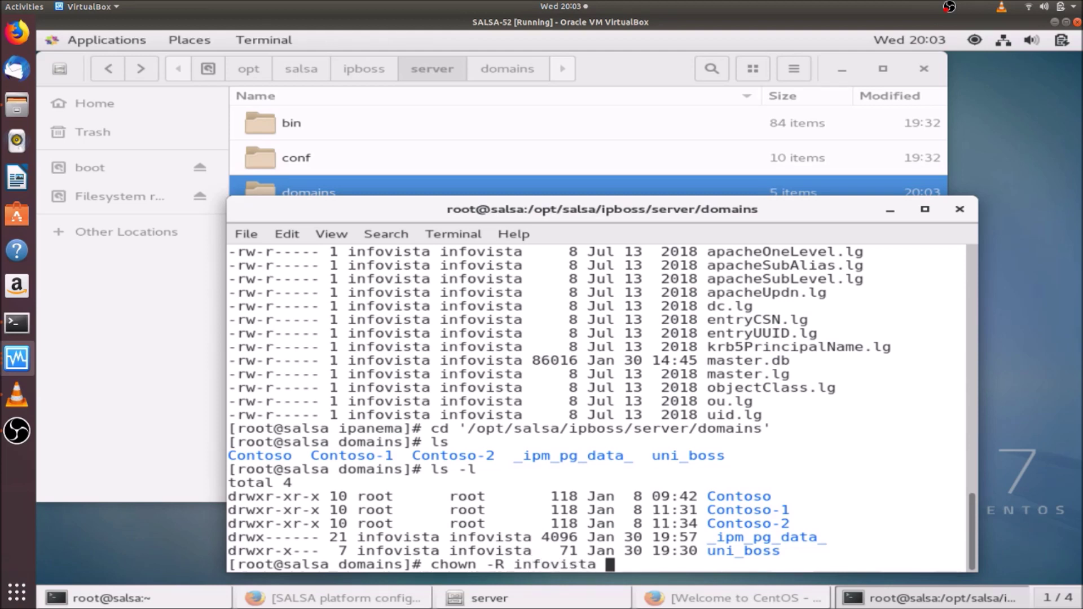
key(BackSpace)
text(:in)
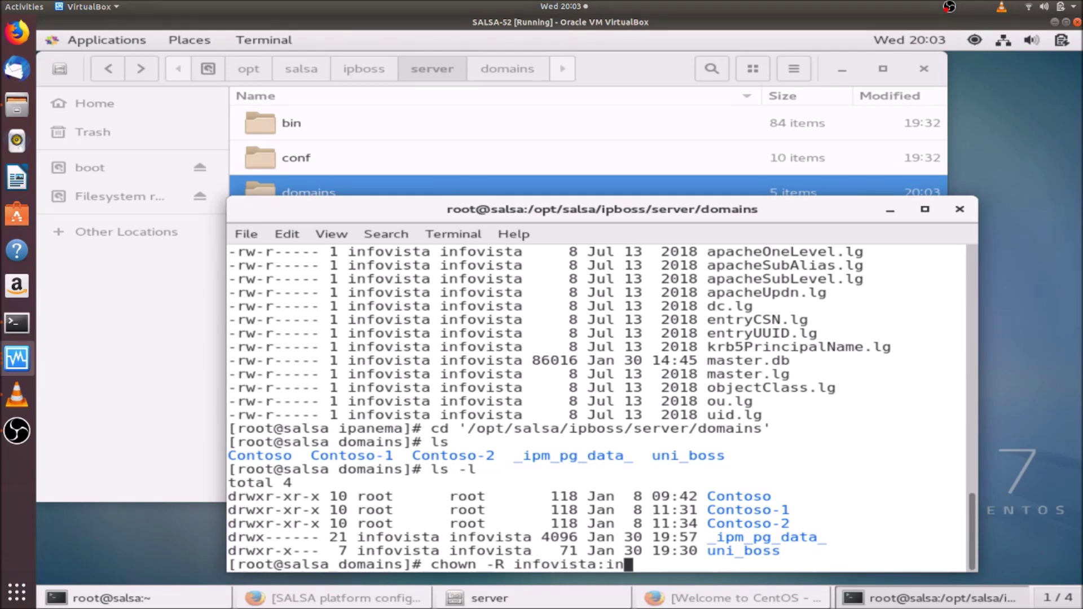
key(Tab)
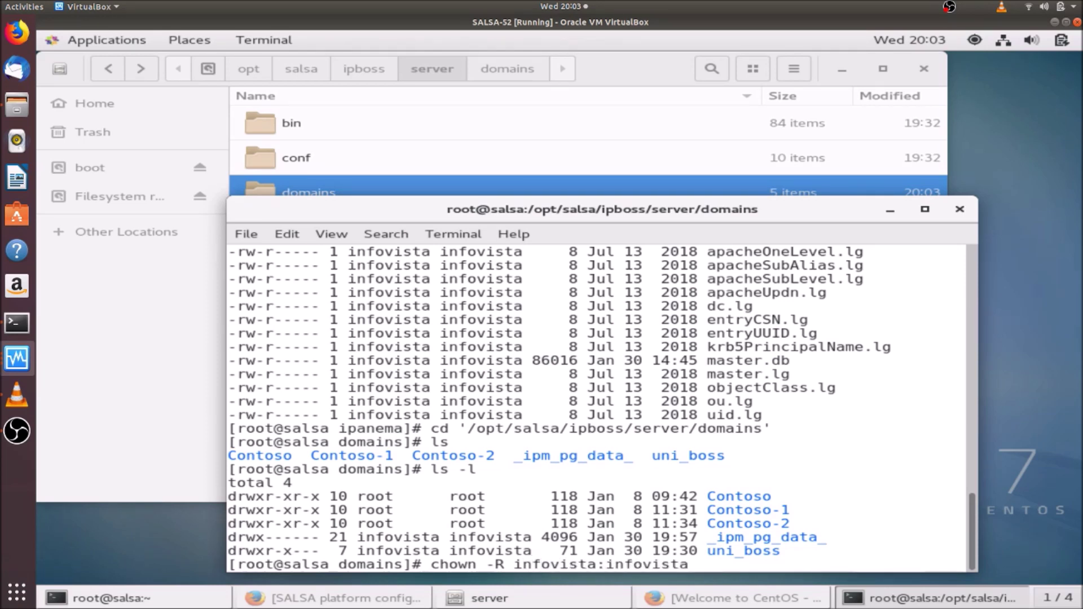
text(Con)
key(Tab)
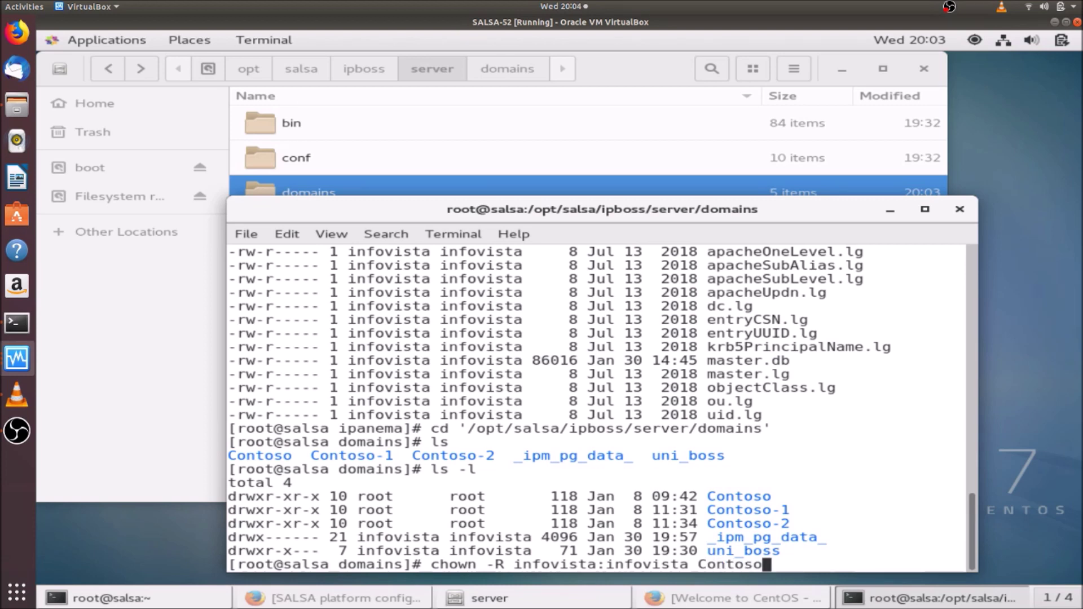
key(Return)
Set the owner and group of the Contoso-1 folder recursively to infovista:infovista with chown -R
key(Up)
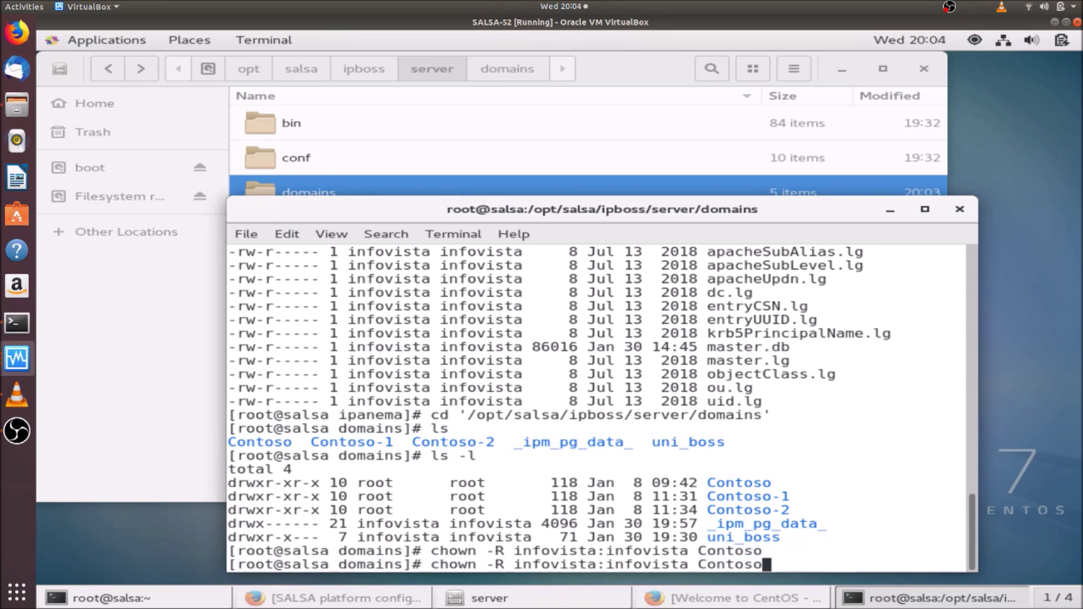
text(-1)
key(Return)
Try to set the owner and group of Contoso-3 recursively to infovista:infovista with chown -R
key(Up)
key(BackSpace)
text(3)
key(Return)
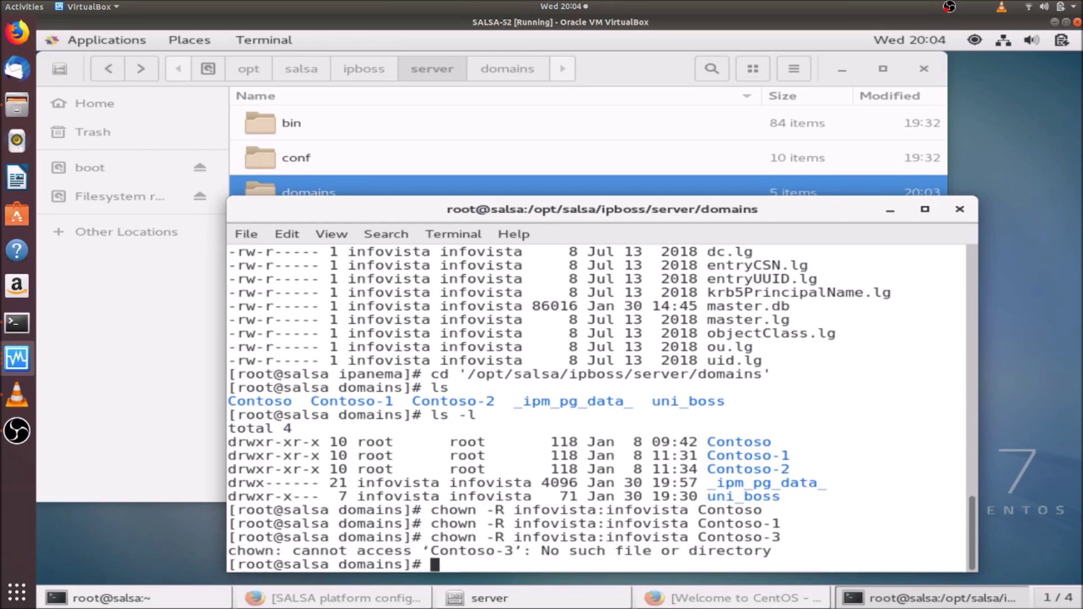
Set the owner and group of the Contoso-2 folder recursively to infovista:infovista with chown -R
key(Up)
key(BackSpace)
text(2)
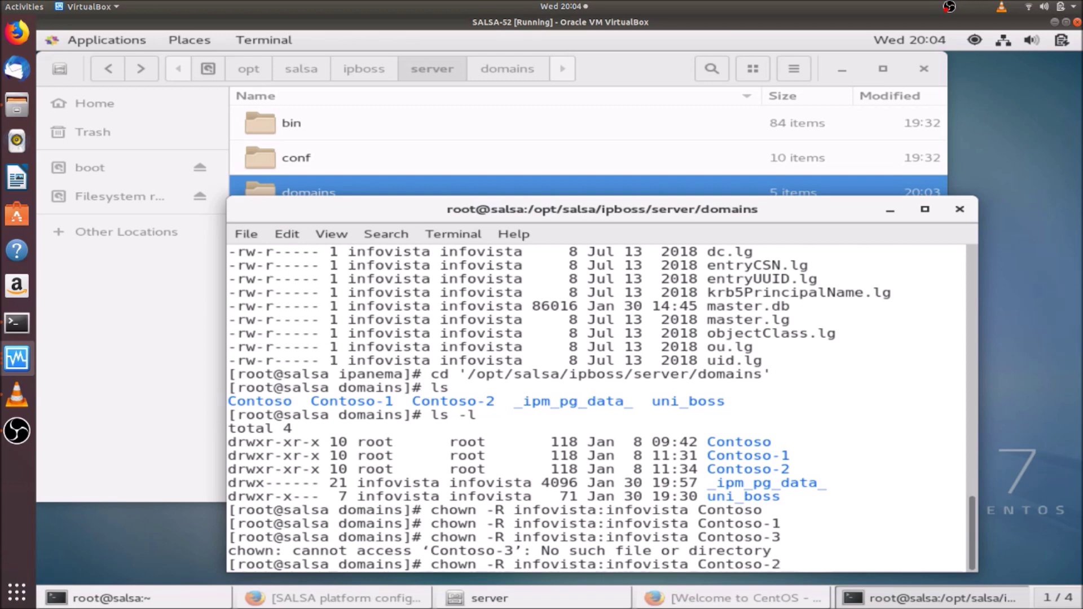
key(Return)
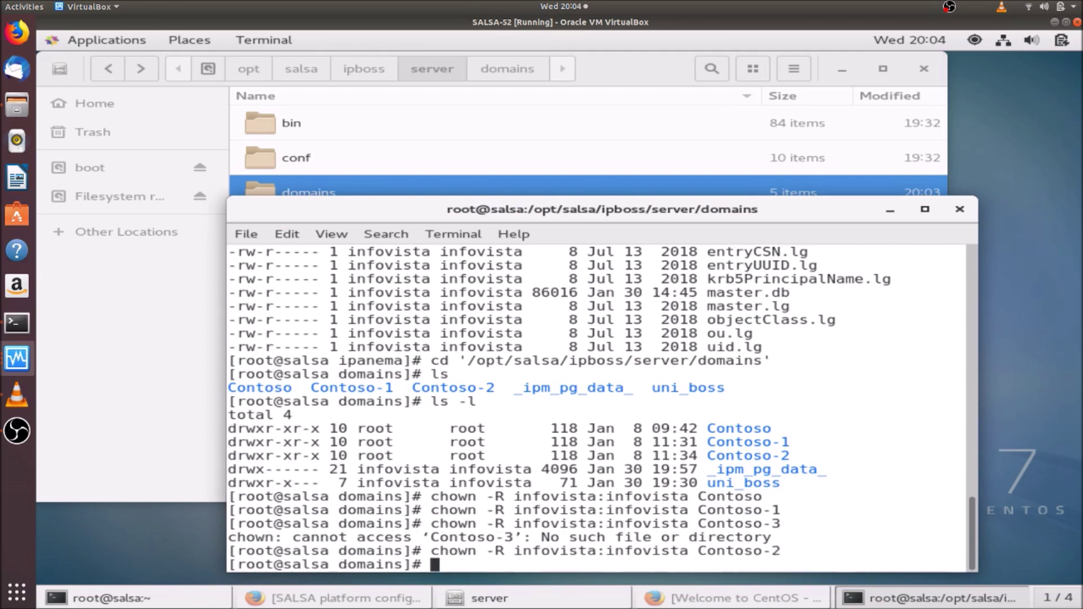
Rerun ls -l to check the ownership of the folders in domains
key(Up)
key(Up)
key(Up)
key(Up)
key(Up)
key(Return)
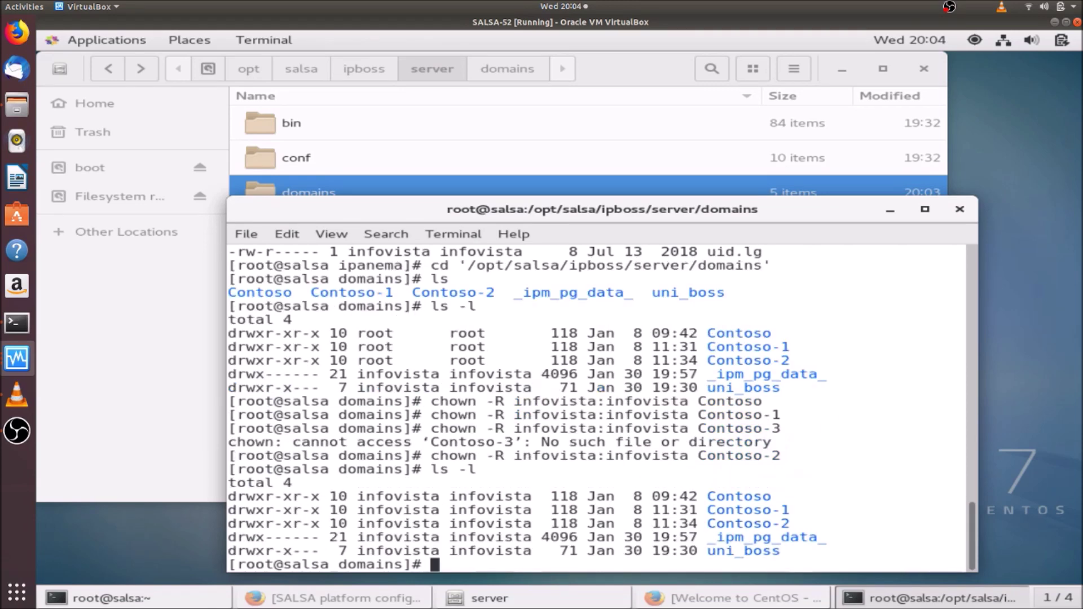
Change into the Contoso directory and list its contents with ls -l to check their ownership
text(cd C)
key(Tab)
key(Return)
text(ls -)
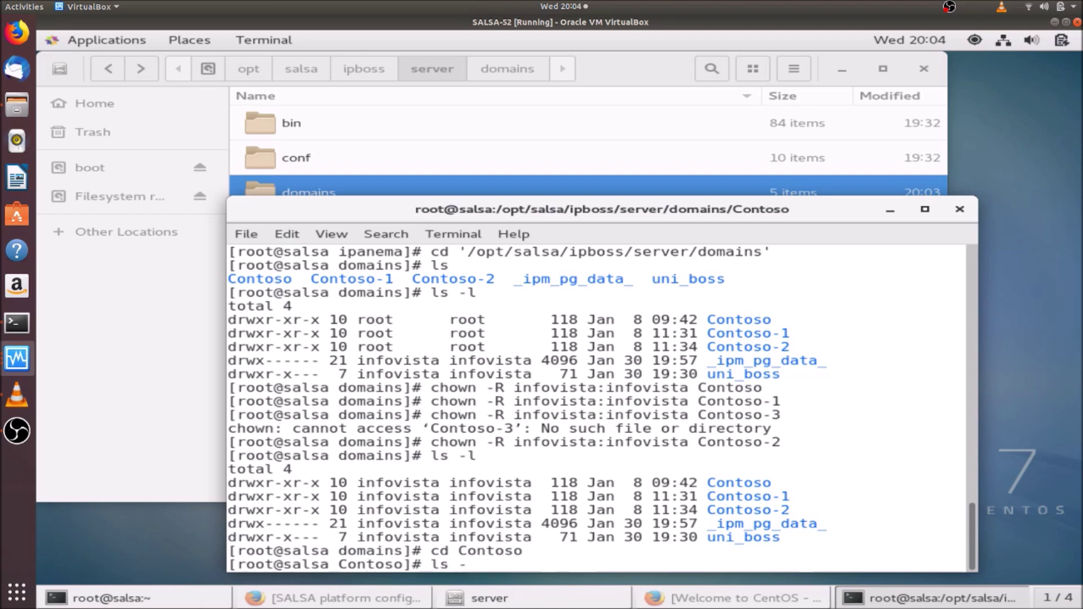
text(s)
key(BackSpace)
text(l)
key(Return)
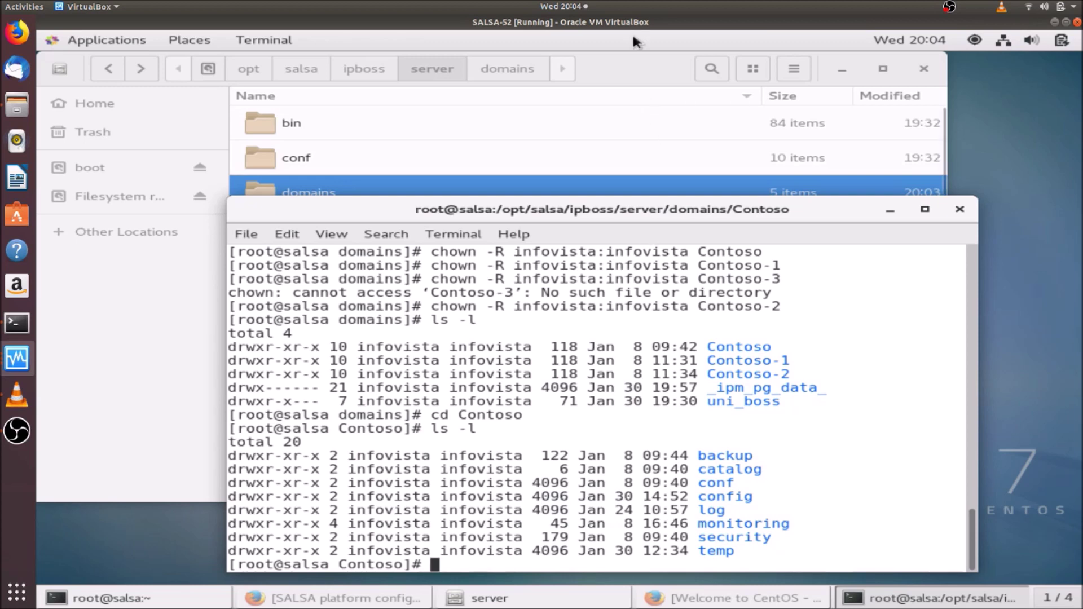
Minimize the terminal and select backup_file.txt in the 4-Dashboards folder of SALSA_Backup in the user's Downloads folder
click(894, 210)
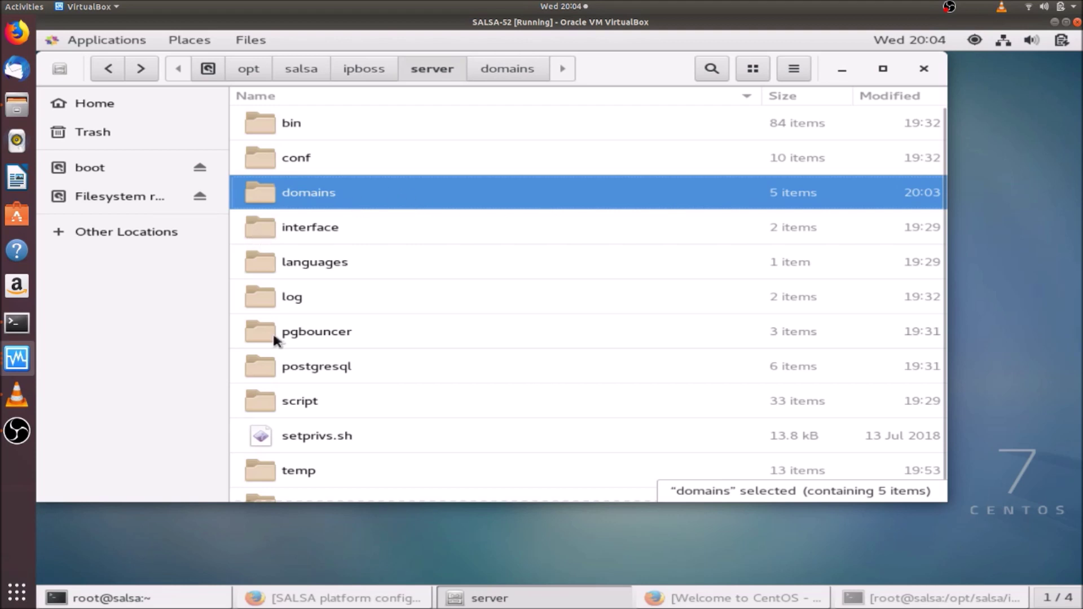
click(128, 198)
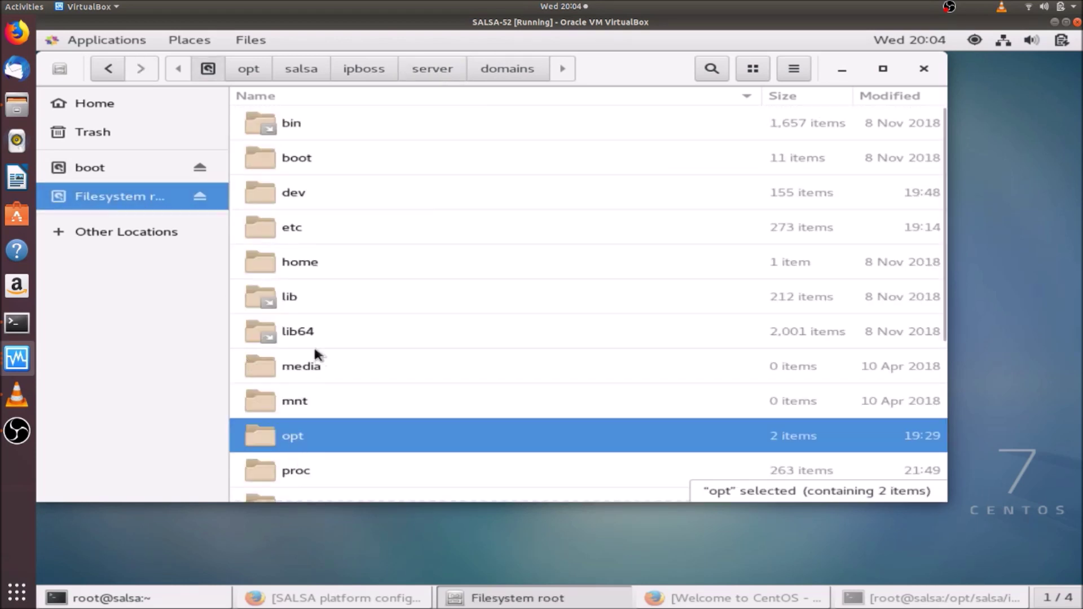
double_click(314, 263)
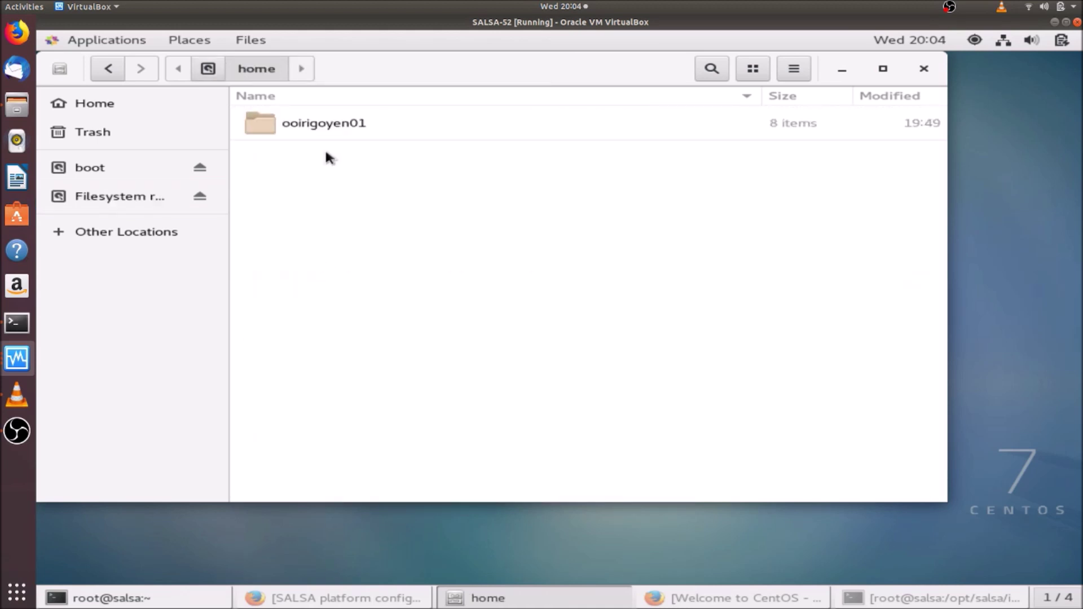
double_click(350, 124)
double_click(326, 195)
double_click(344, 434)
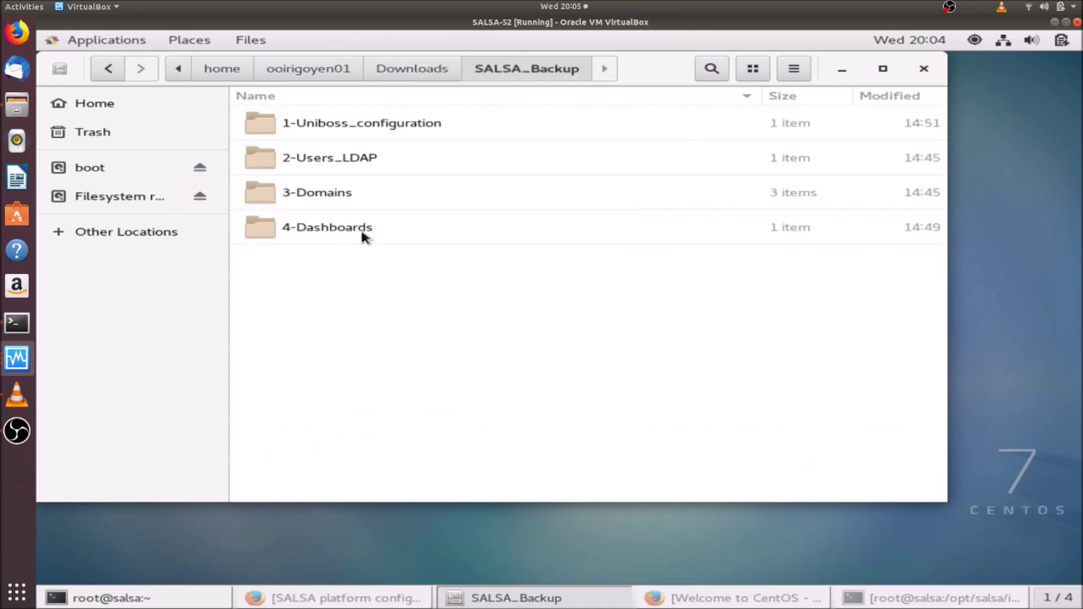
double_click(362, 229)
click(350, 131)
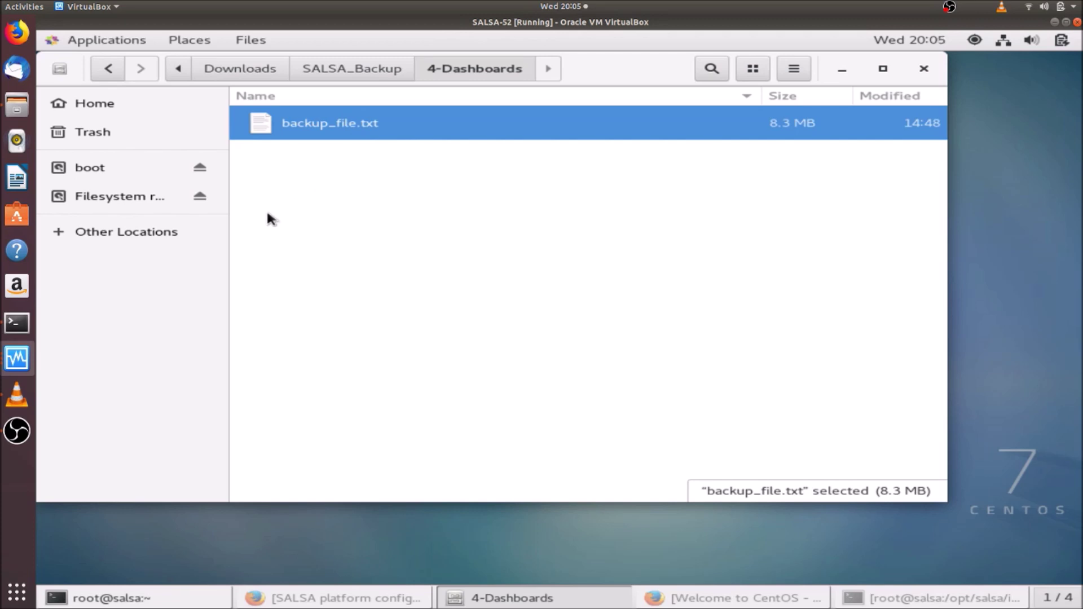
Paste the copied backup_file.txt into /opt/salsa/ipboss/server/postgresql/bin, starting from the filesystem root
click(154, 202)
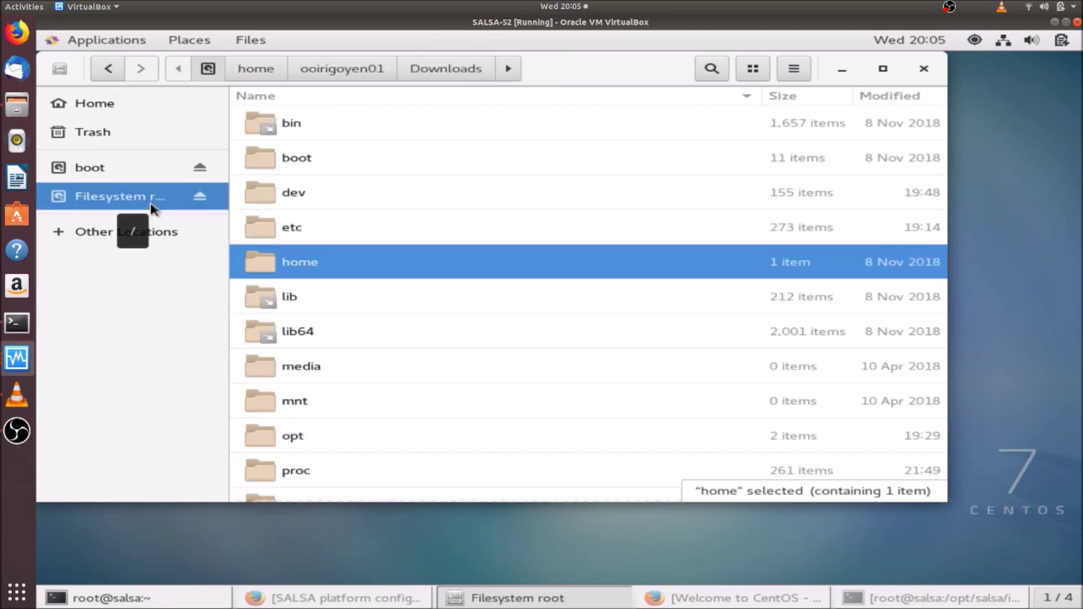
double_click(299, 435)
double_click(300, 157)
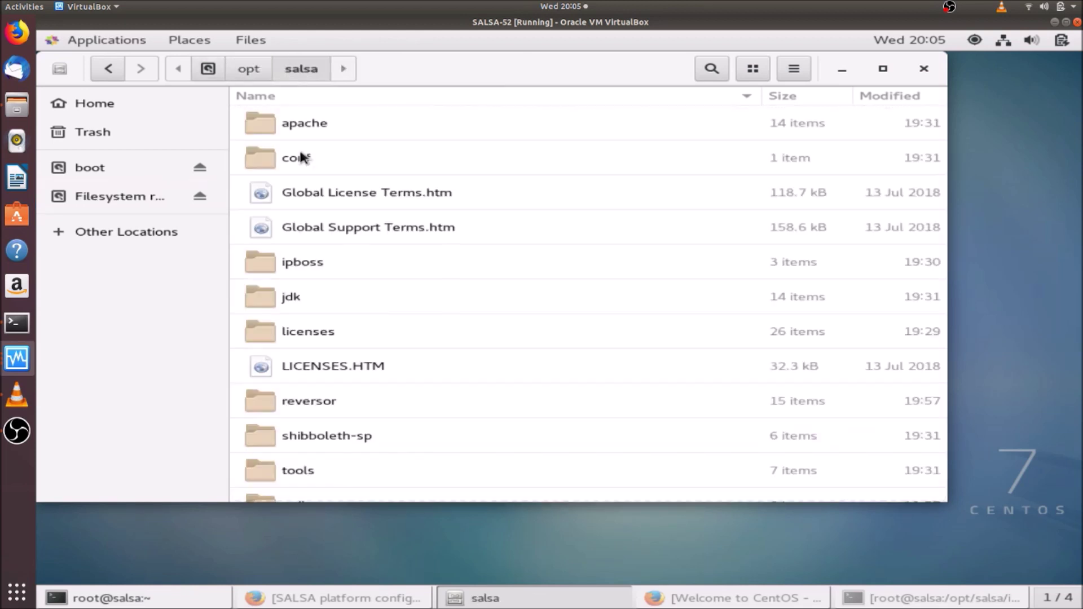
double_click(307, 261)
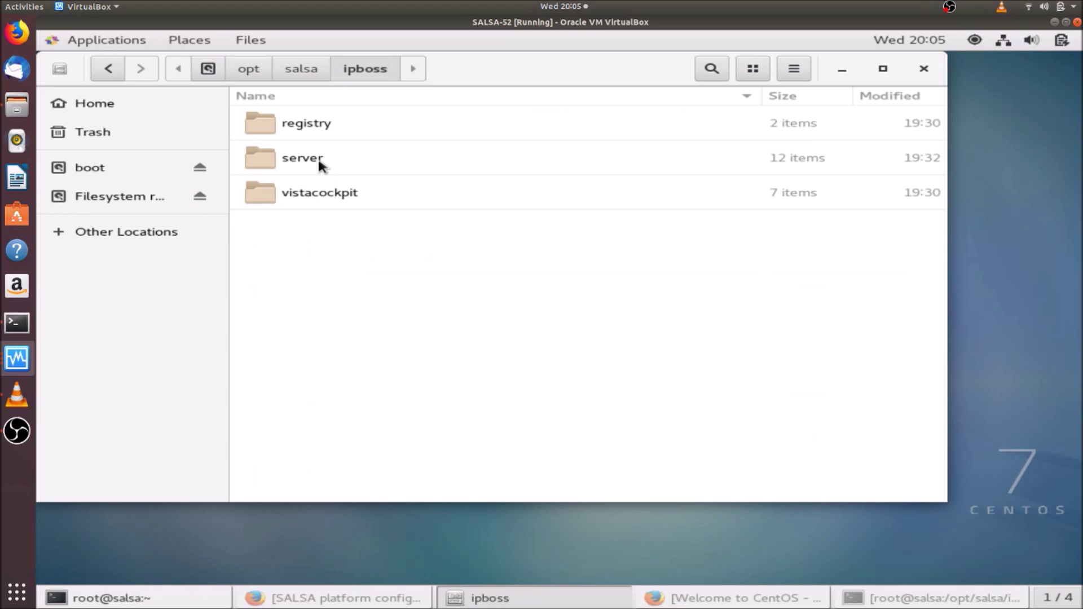
double_click(317, 157)
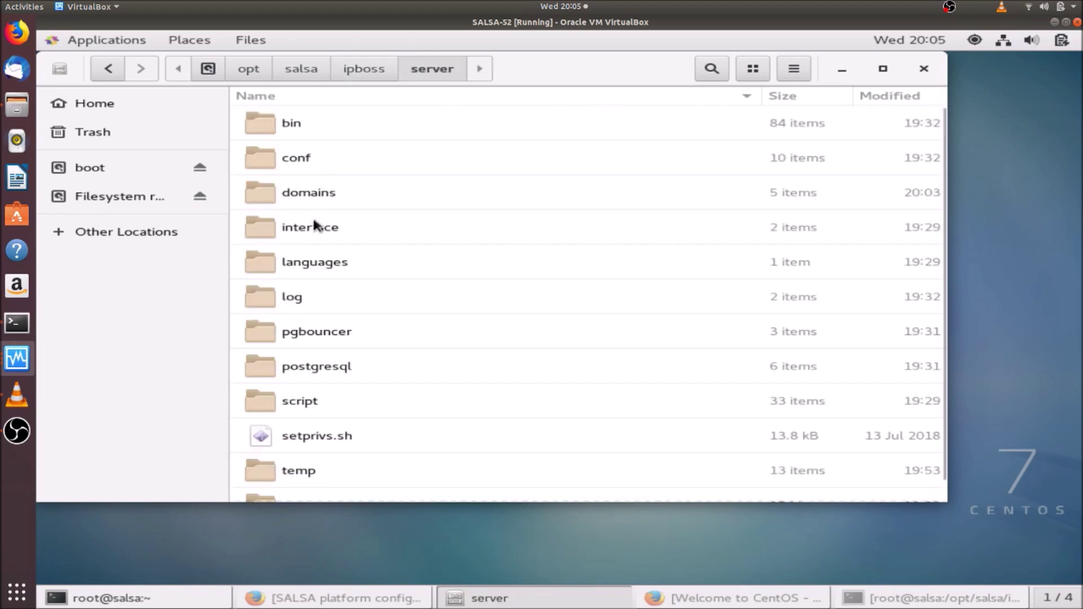
double_click(310, 368)
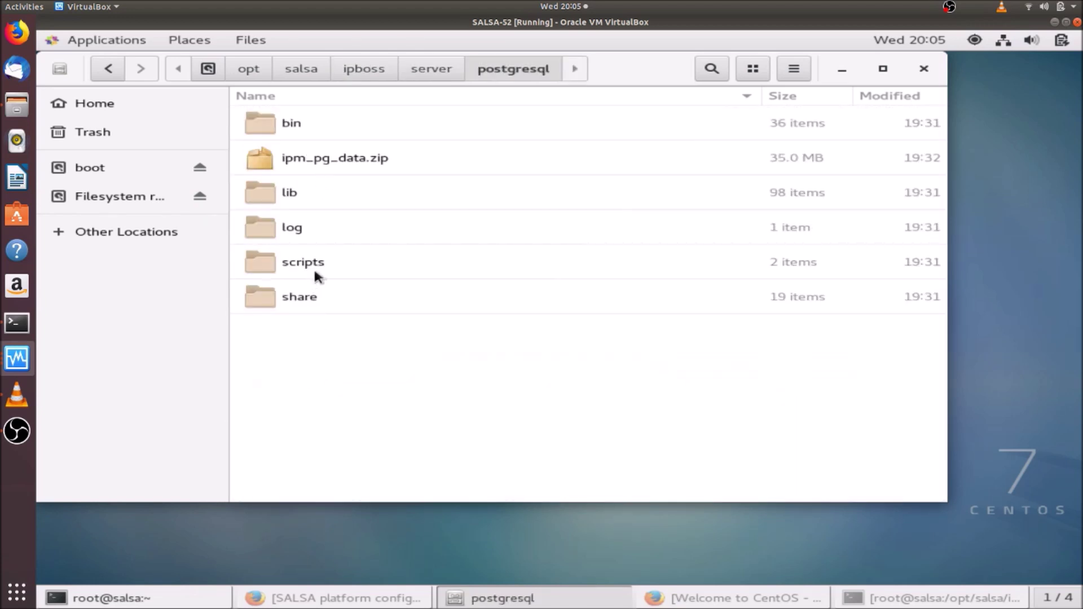
double_click(289, 124)
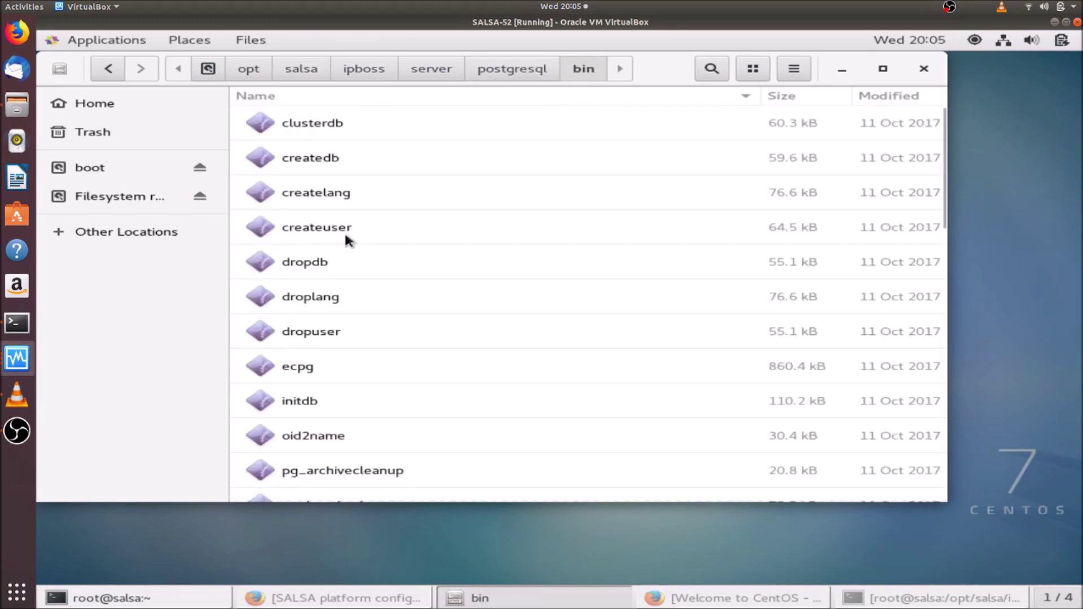
key(ctrl+v)
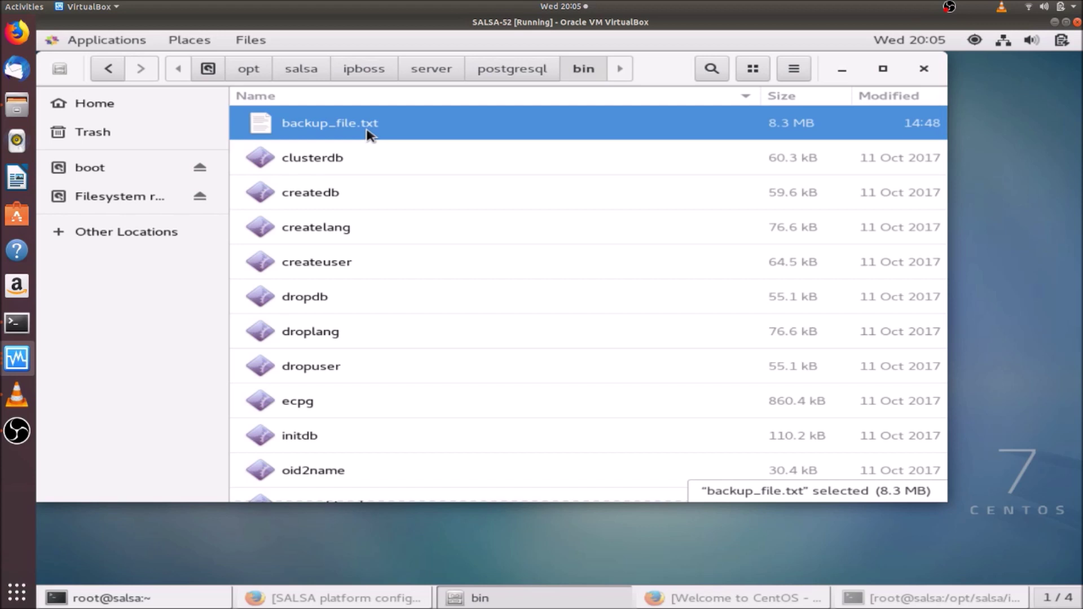
Restart the CentOS virtual machine and sign back in to the listed user account with the account password
scroll(333, 439, down, 5)
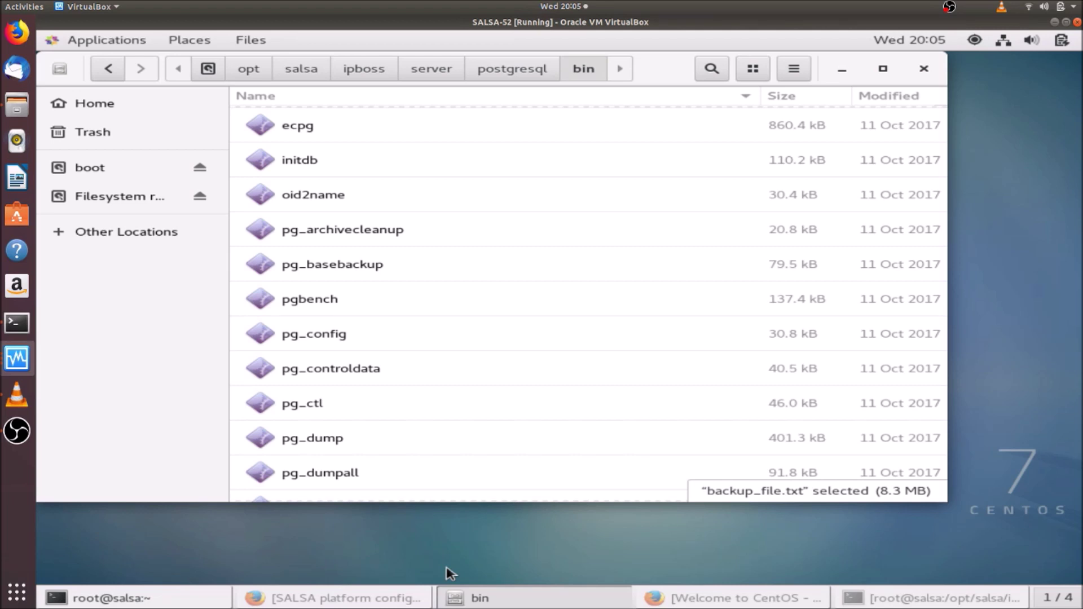
click(1066, 47)
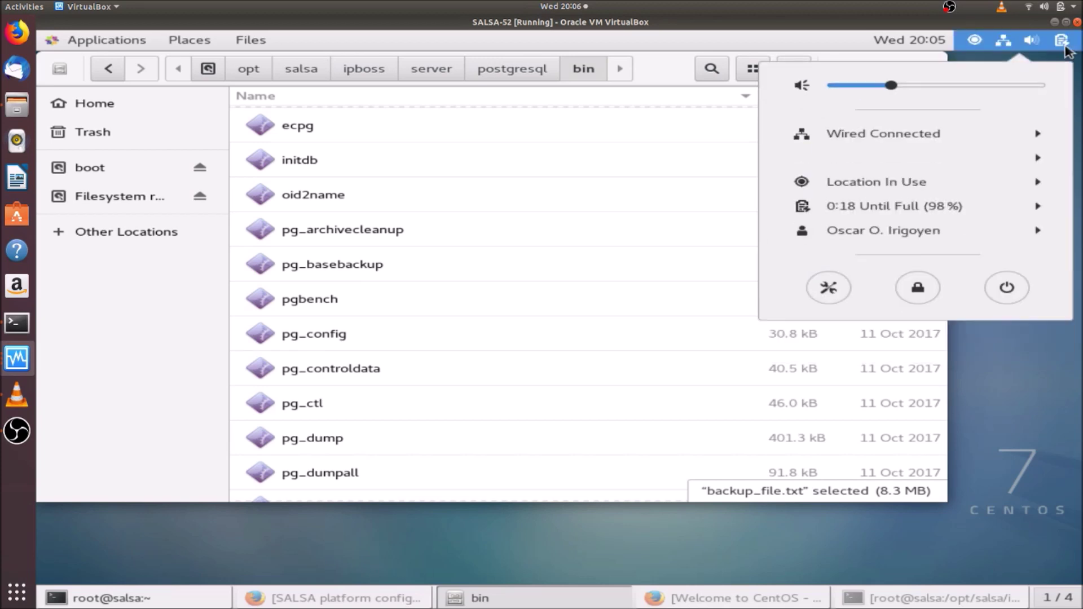
alt+click(1007, 289)
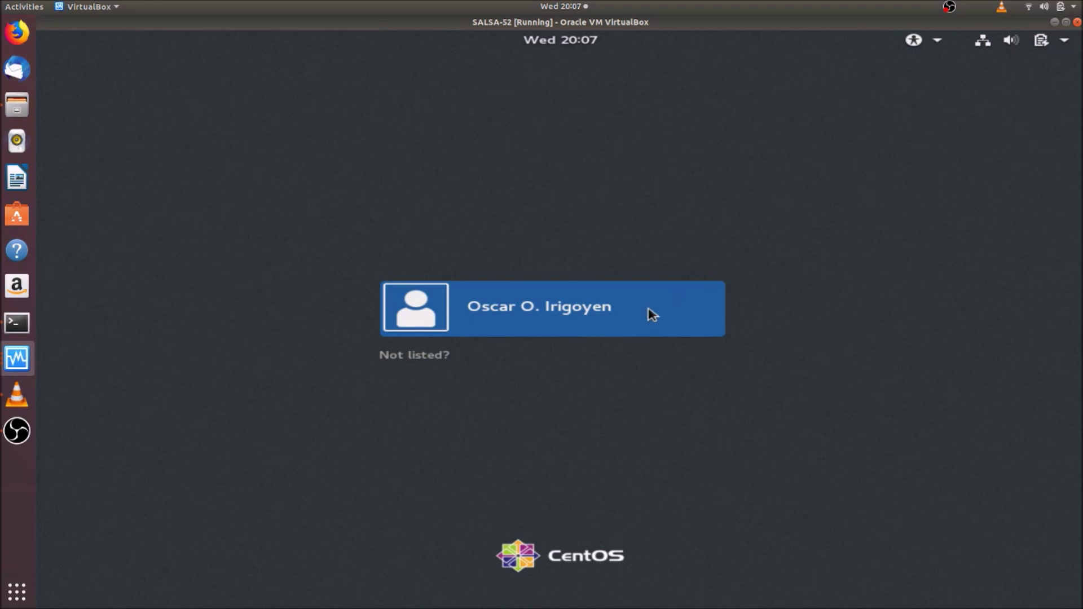
click(648, 312)
text(••••••••)
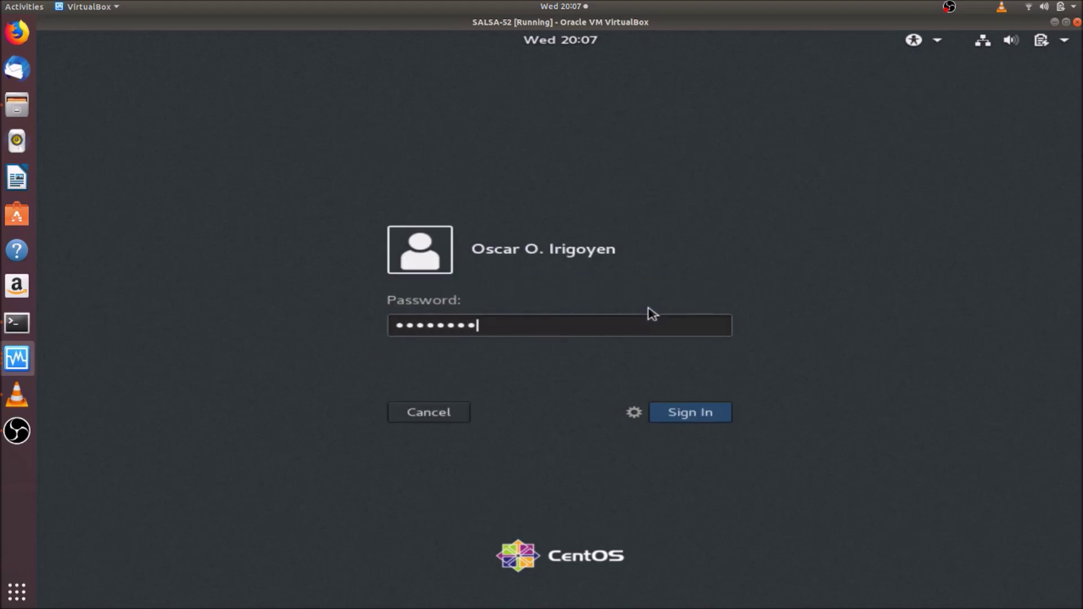
key(Return)
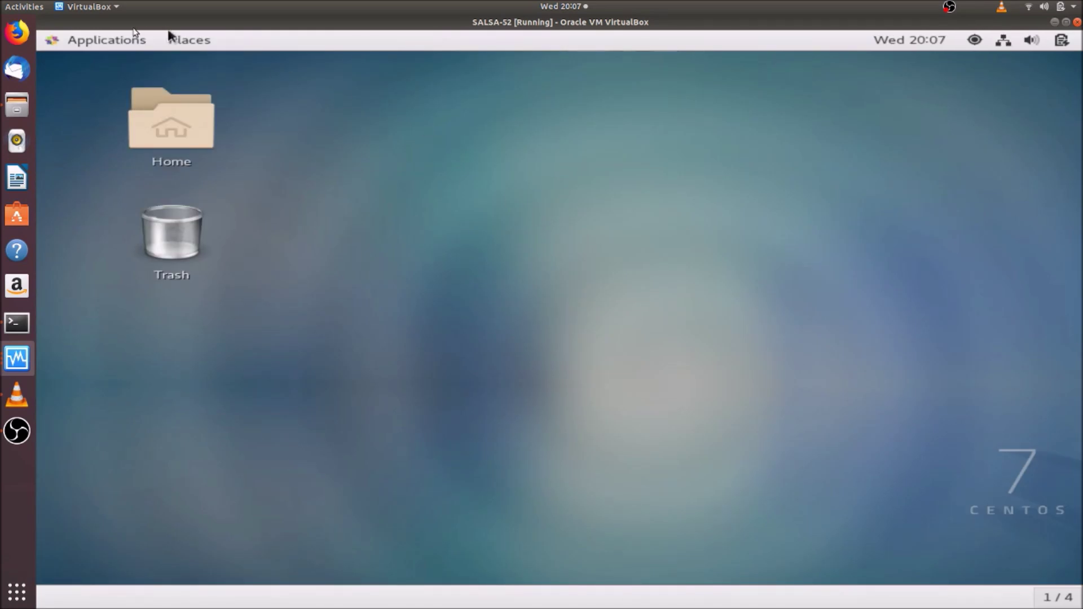
Launch Firefox in the virtual machine and open the SALSA portal at salsita/
click(120, 45)
click(275, 90)
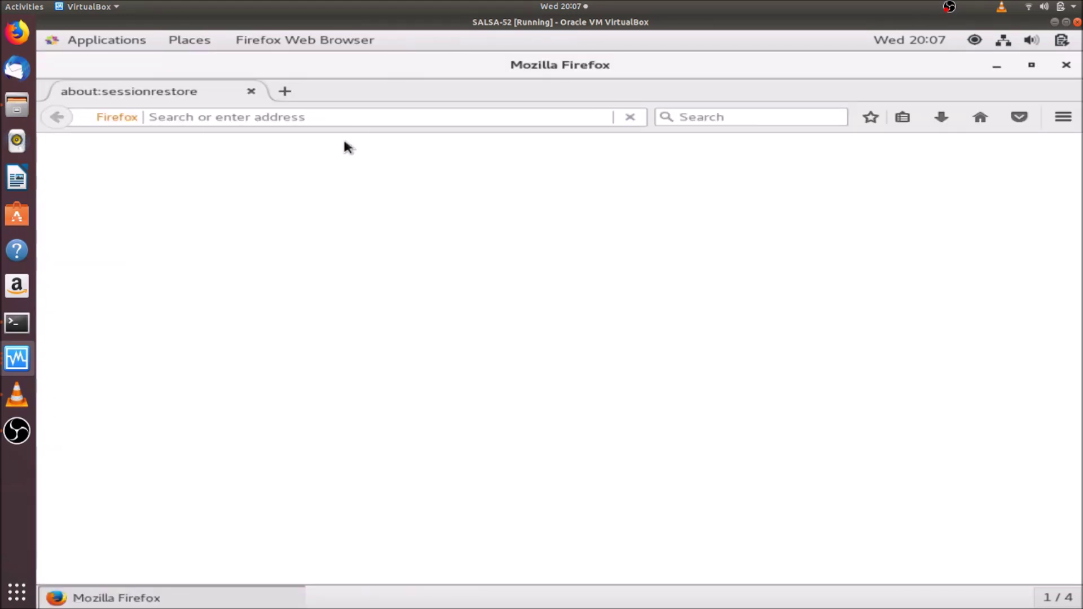
click(356, 119)
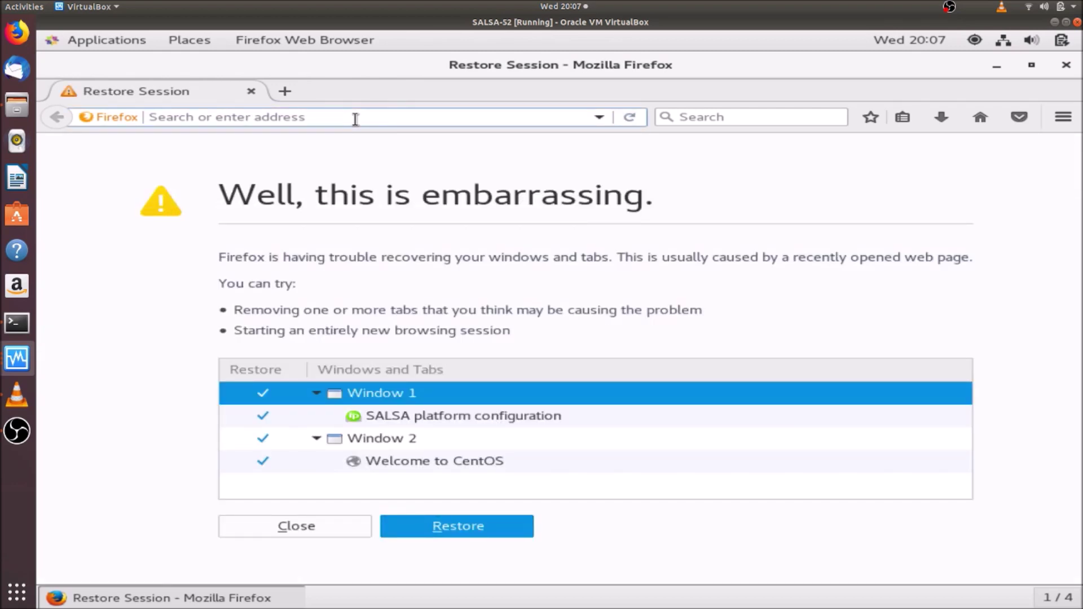
text(salsita/)
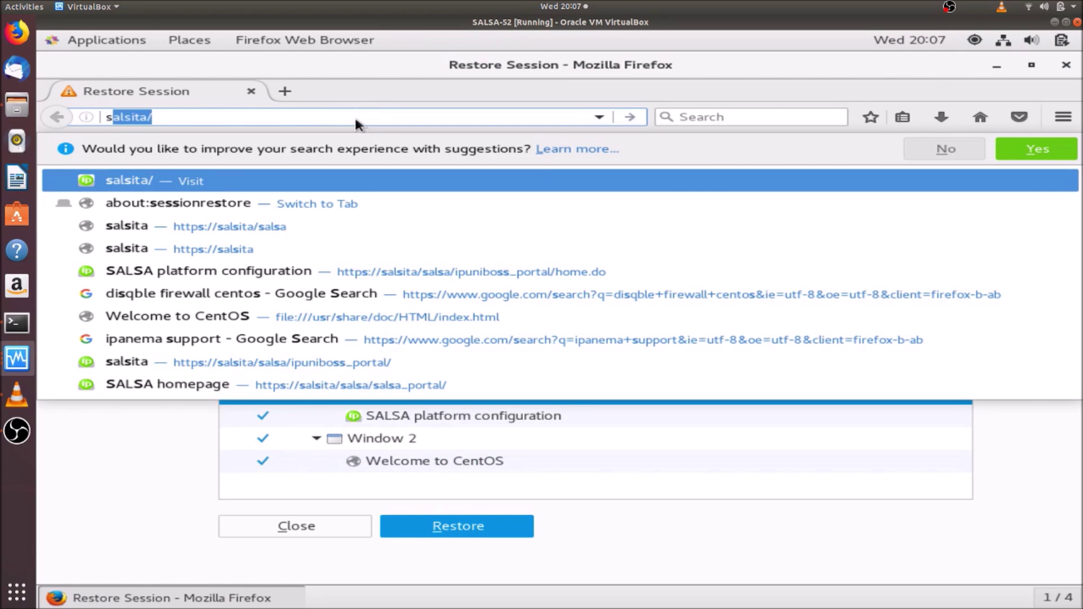
key(Return)
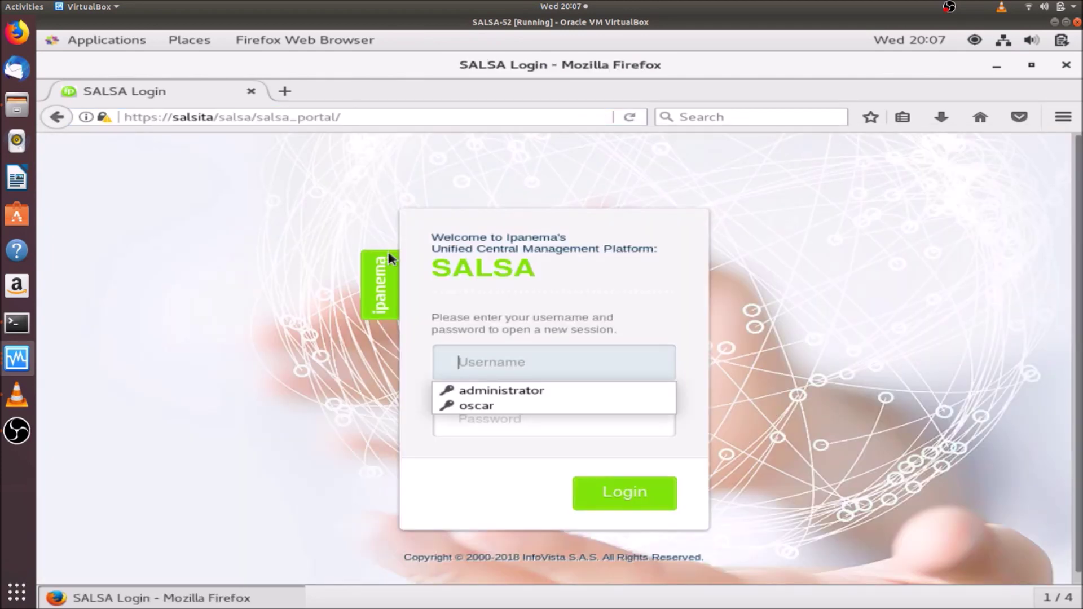
Log in to the SALSA portal as administrator using the saved password
click(500, 390)
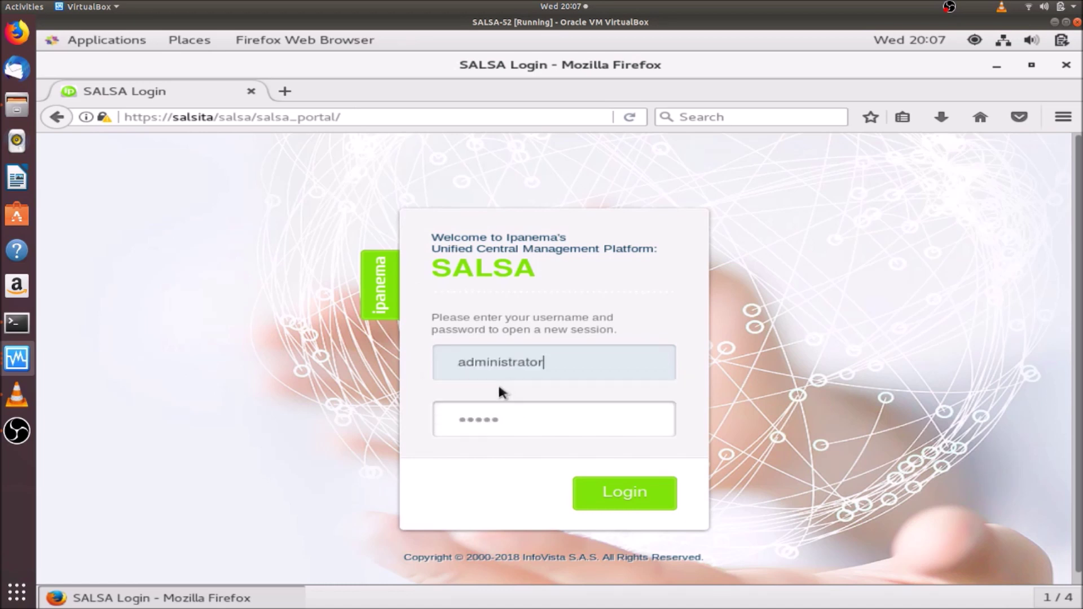
click(564, 430)
click(636, 495)
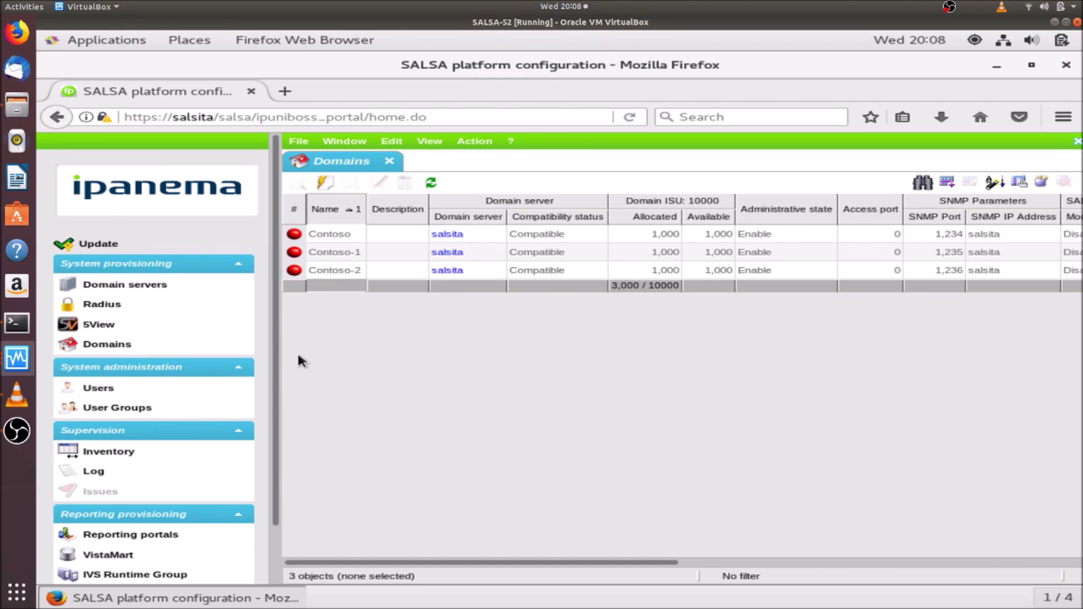
Review the restored entries in the Users and User Groups lists and return to the Domains list
click(194, 388)
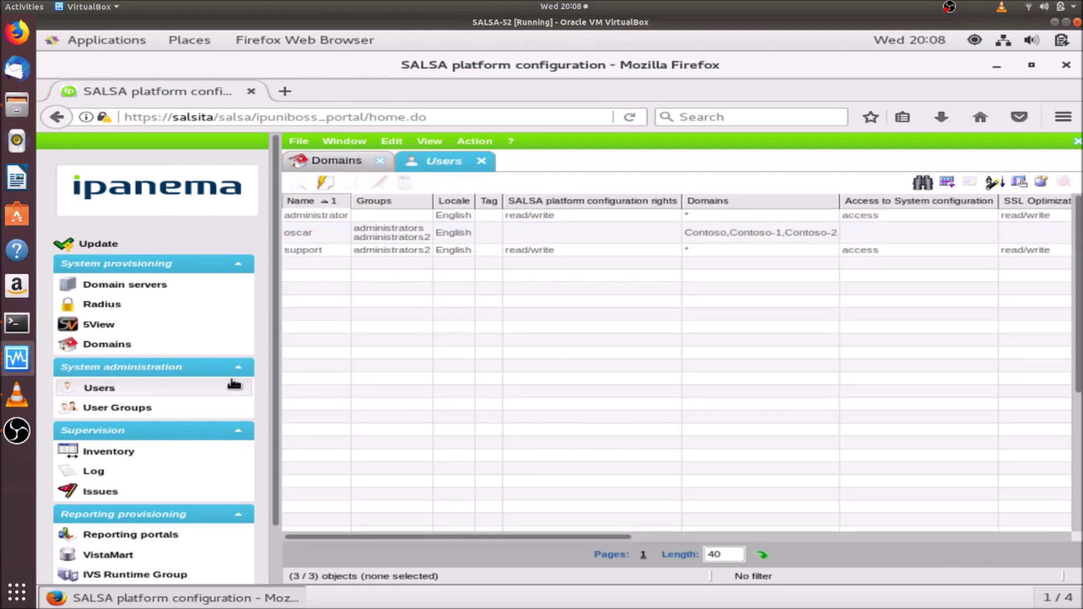
click(218, 406)
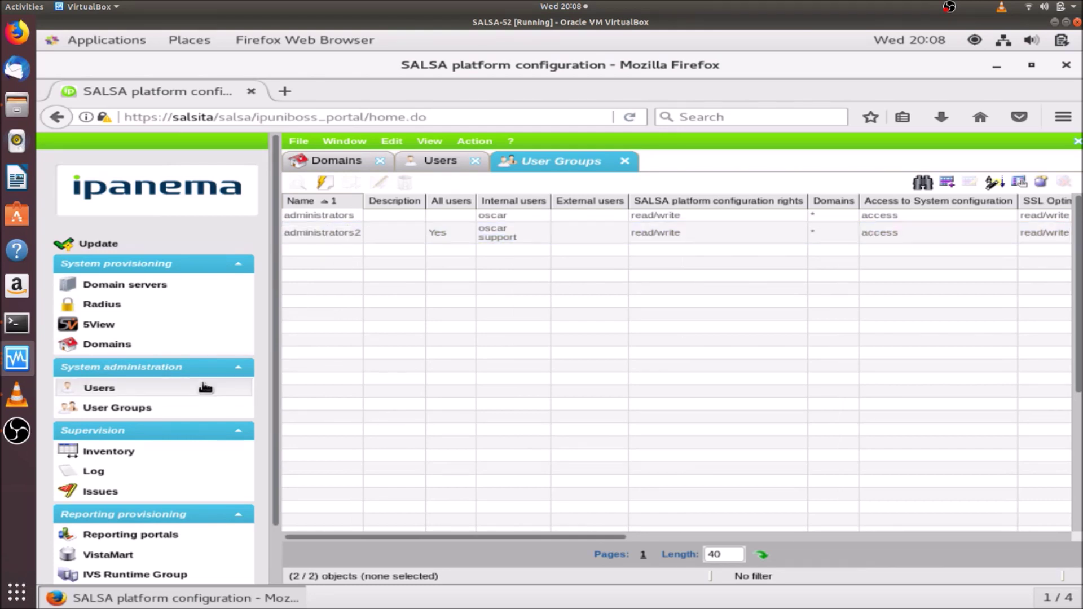
click(181, 351)
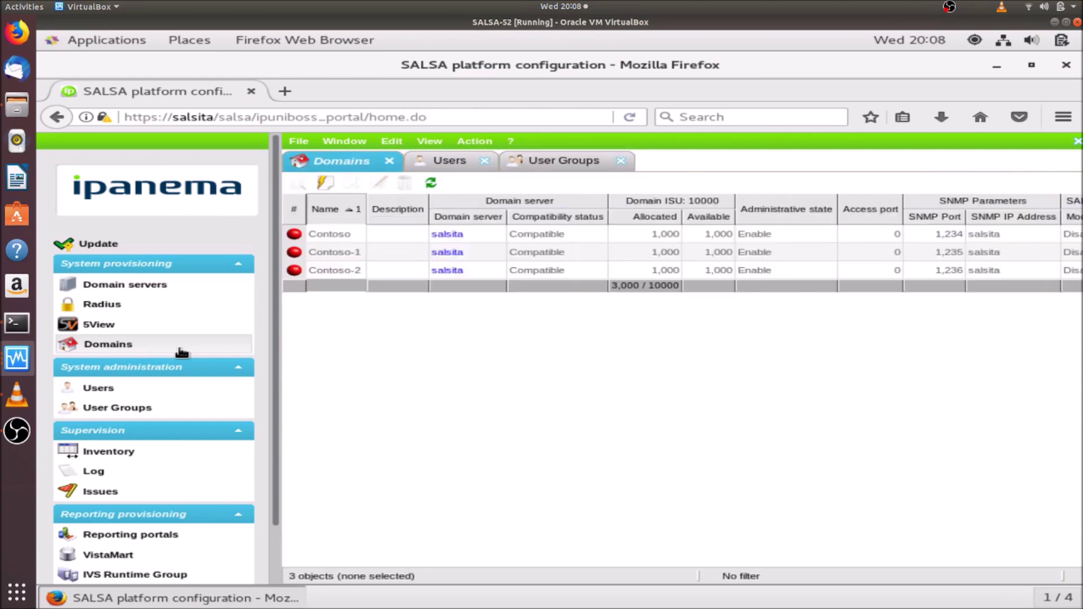
Set the administrative state of the Contoso domain to Disable
click(411, 235)
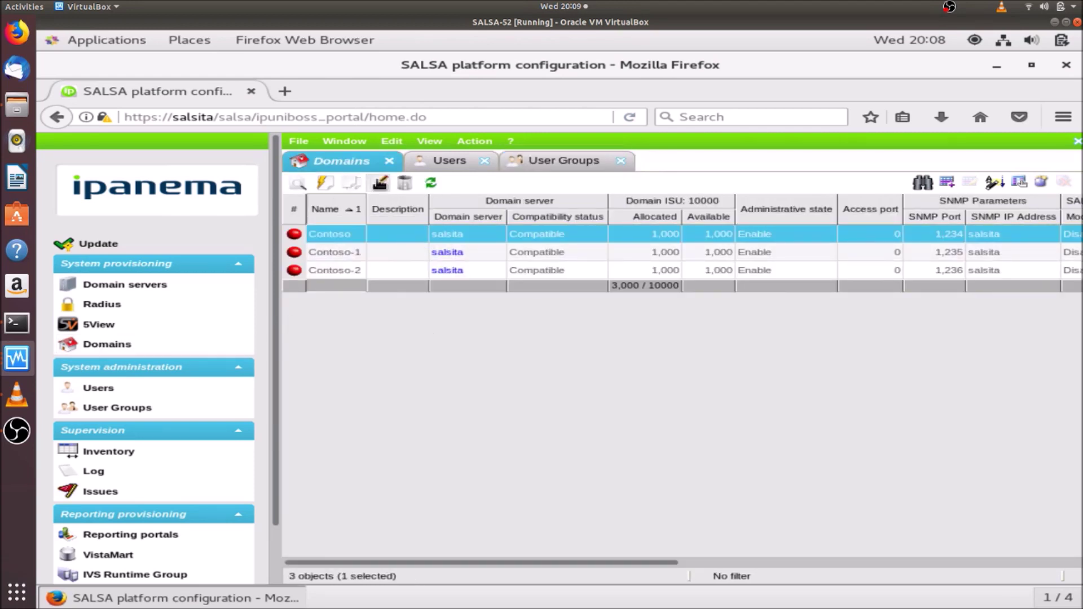
click(379, 182)
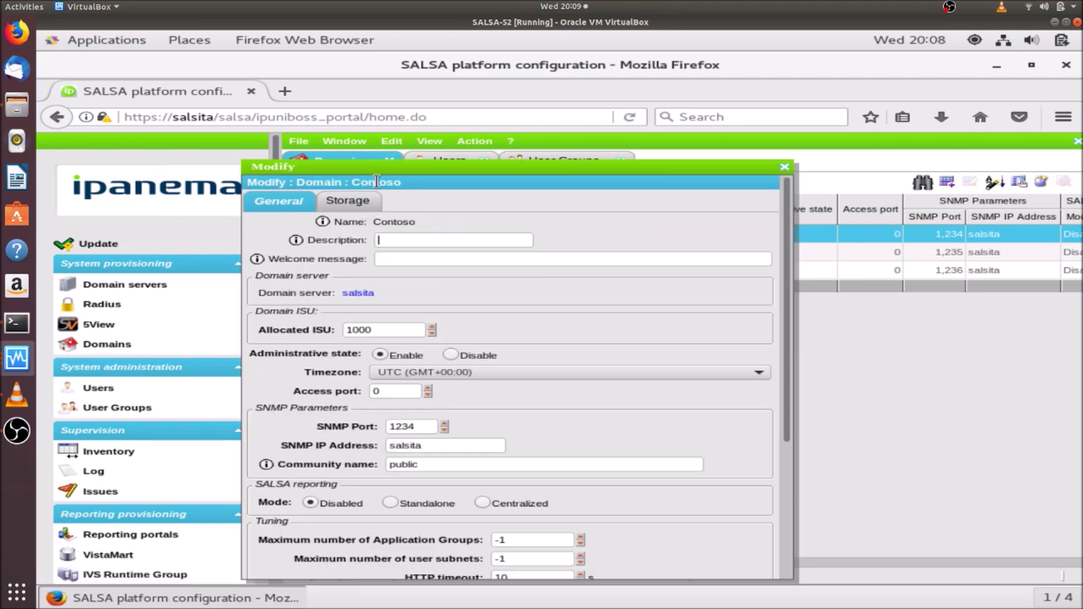
click(450, 354)
scroll(794, 541, down, 5)
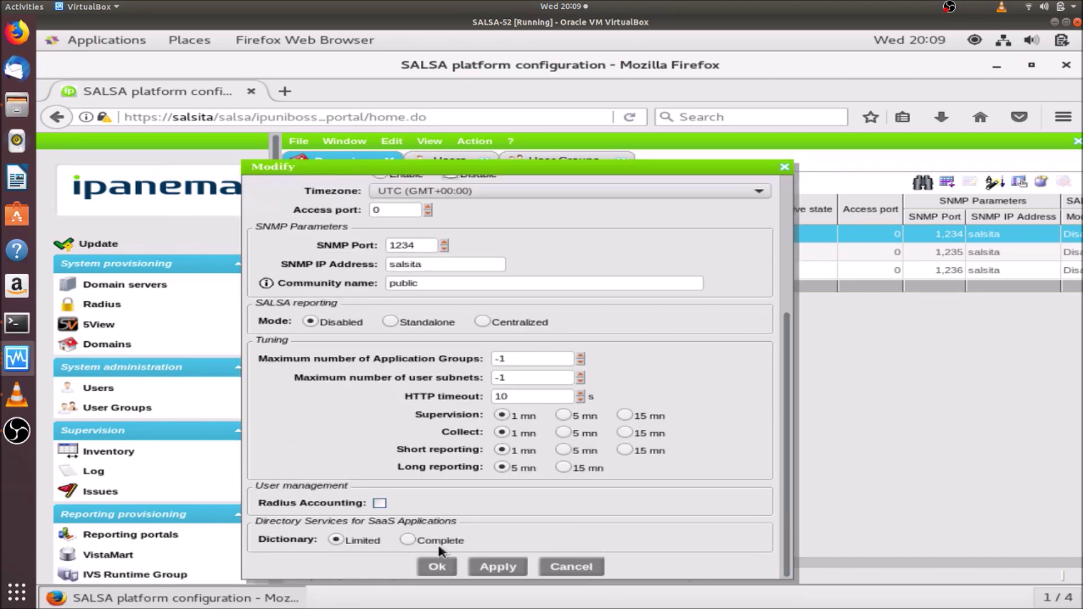
click(443, 566)
Set the administrative state of the Contoso-1 domain to Disable
click(338, 251)
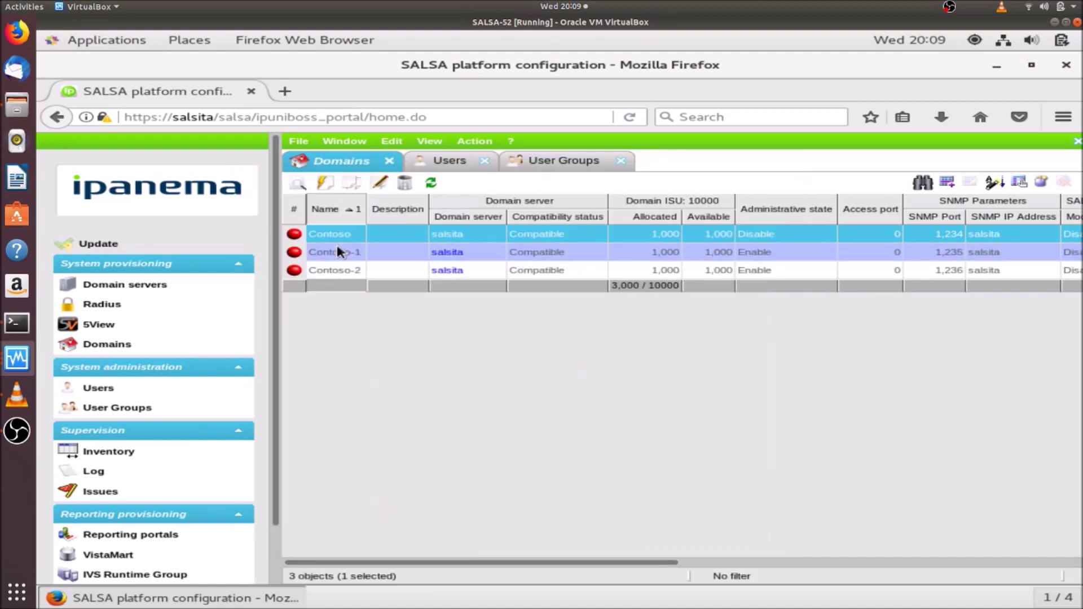
click(380, 182)
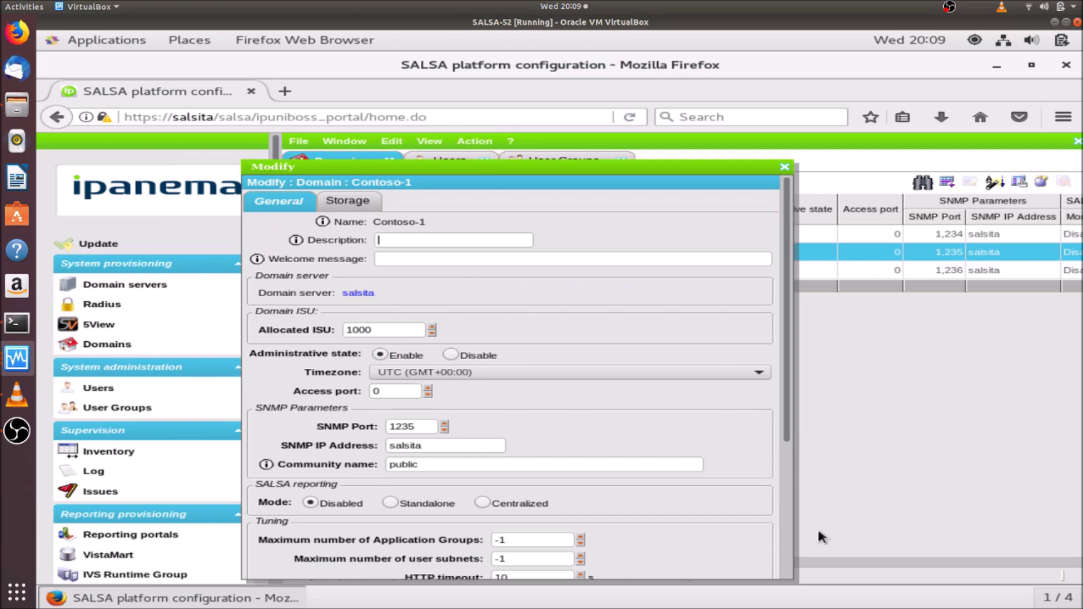
scroll(787, 550, down, 5)
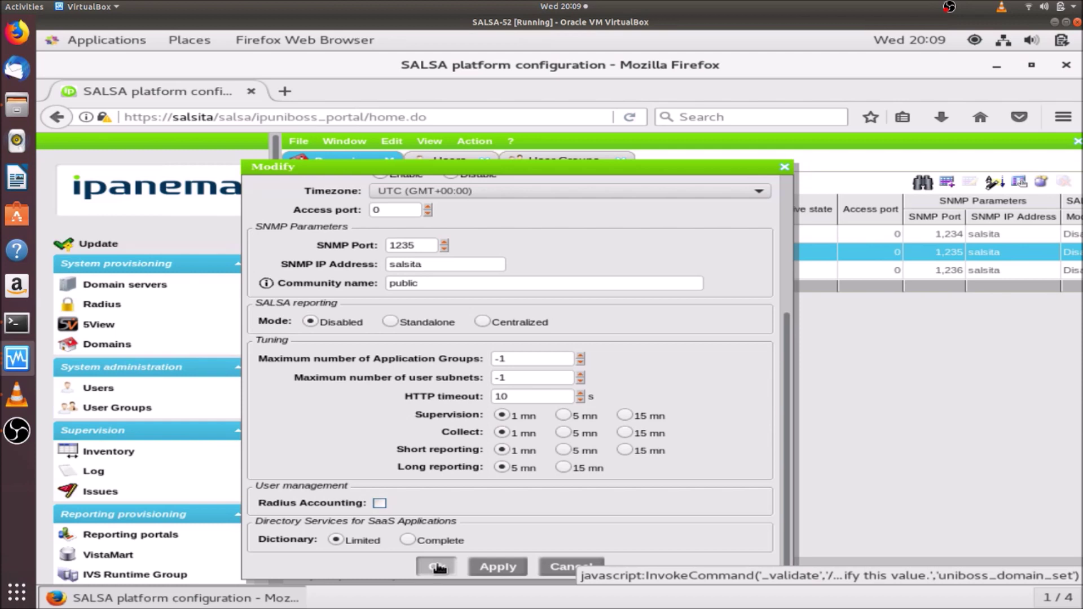
scroll(783, 377, up, 1)
scroll(782, 376, up, 1)
click(451, 232)
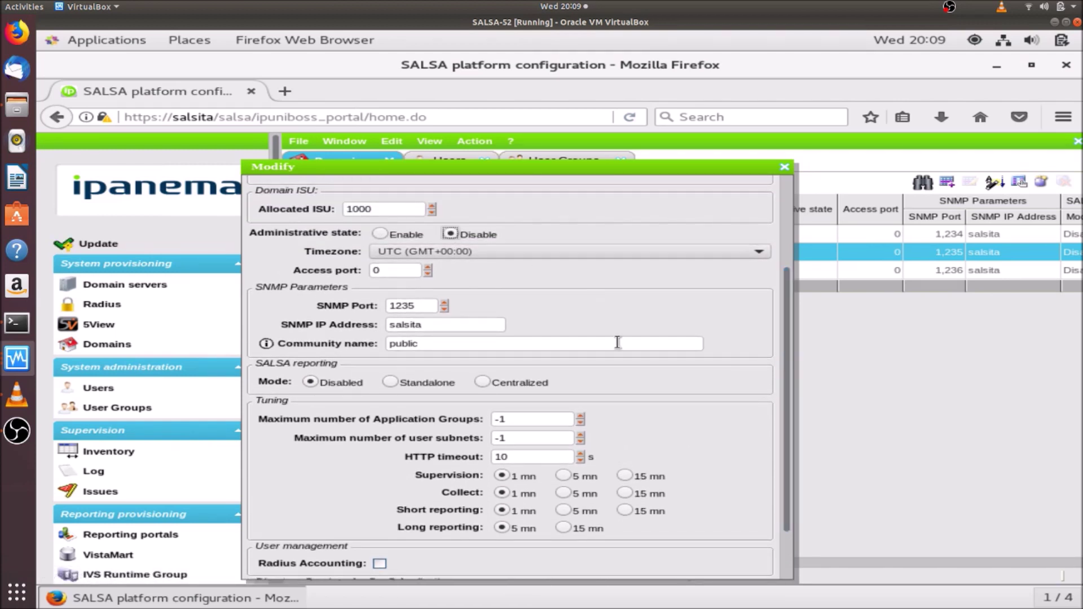
scroll(788, 554, down, 1)
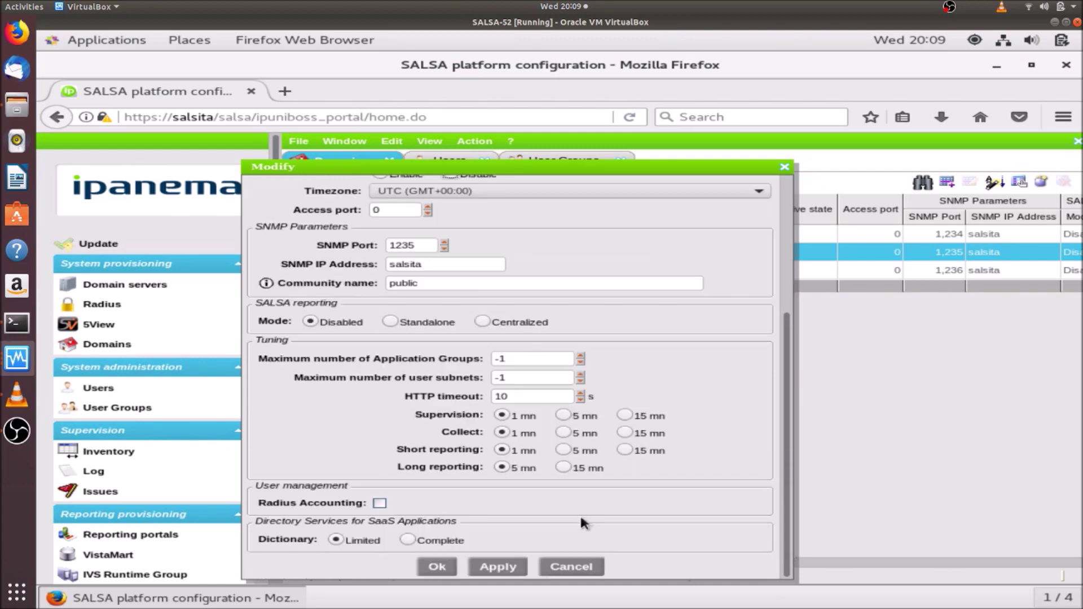
click(435, 567)
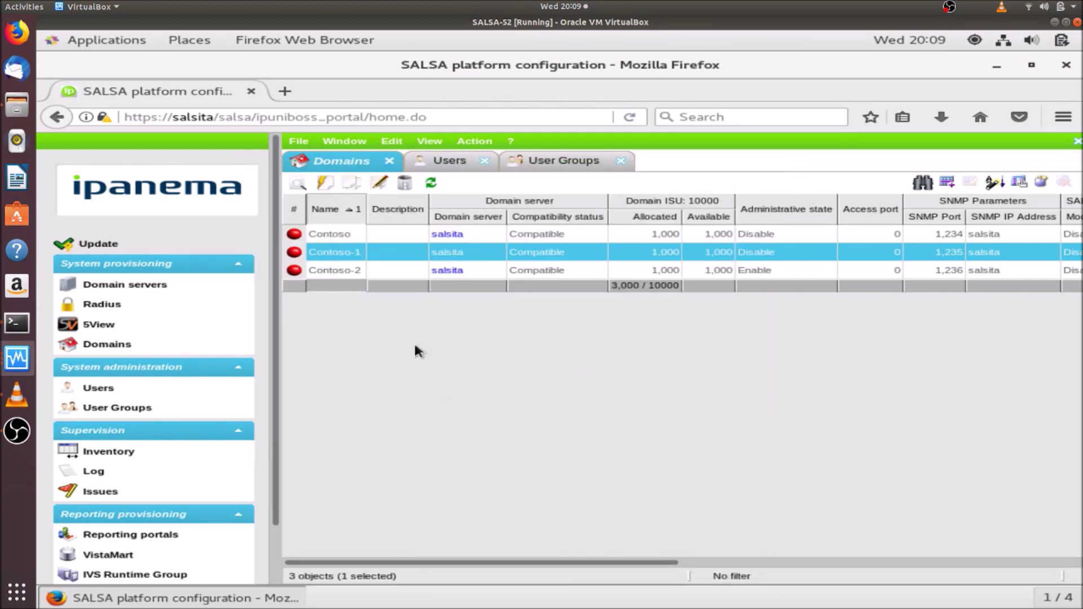
Set the administrative state of the Contoso-2 domain to Disable and update the platform configuration
click(339, 268)
click(380, 184)
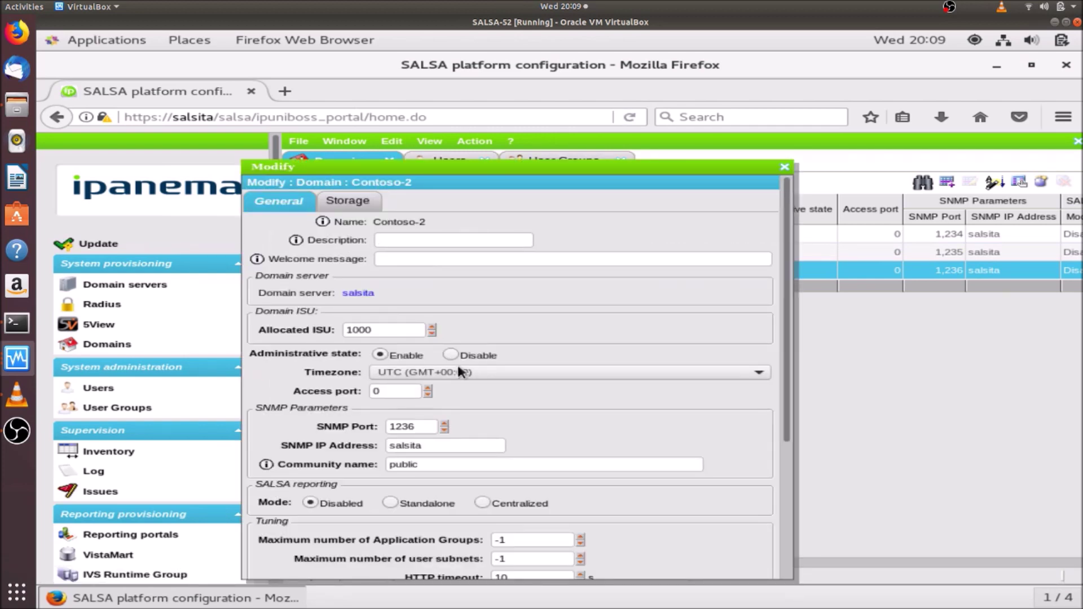
click(450, 354)
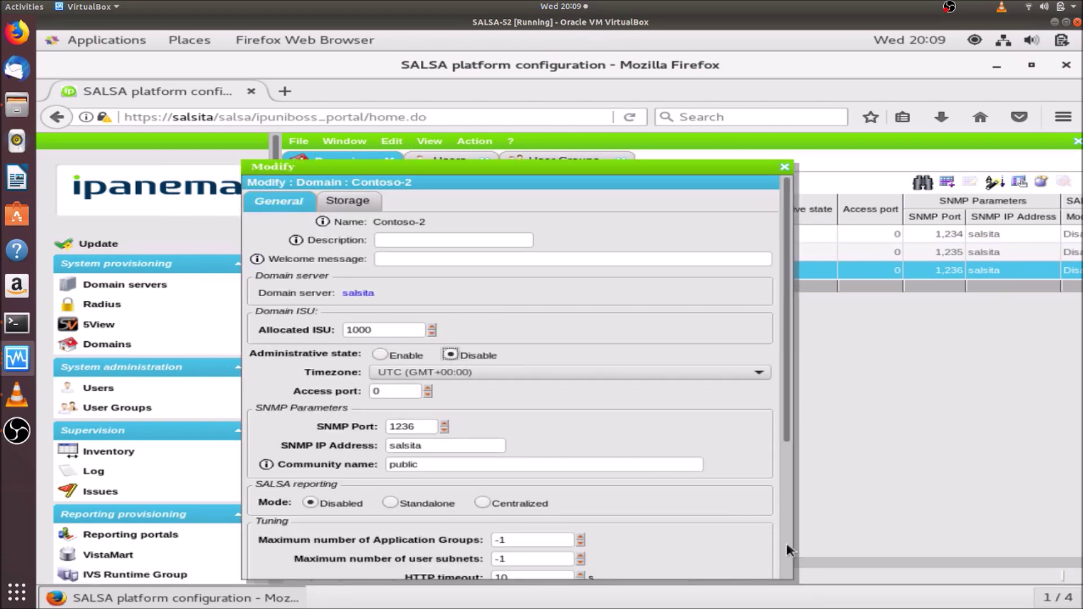
scroll(786, 540, down, 5)
click(435, 566)
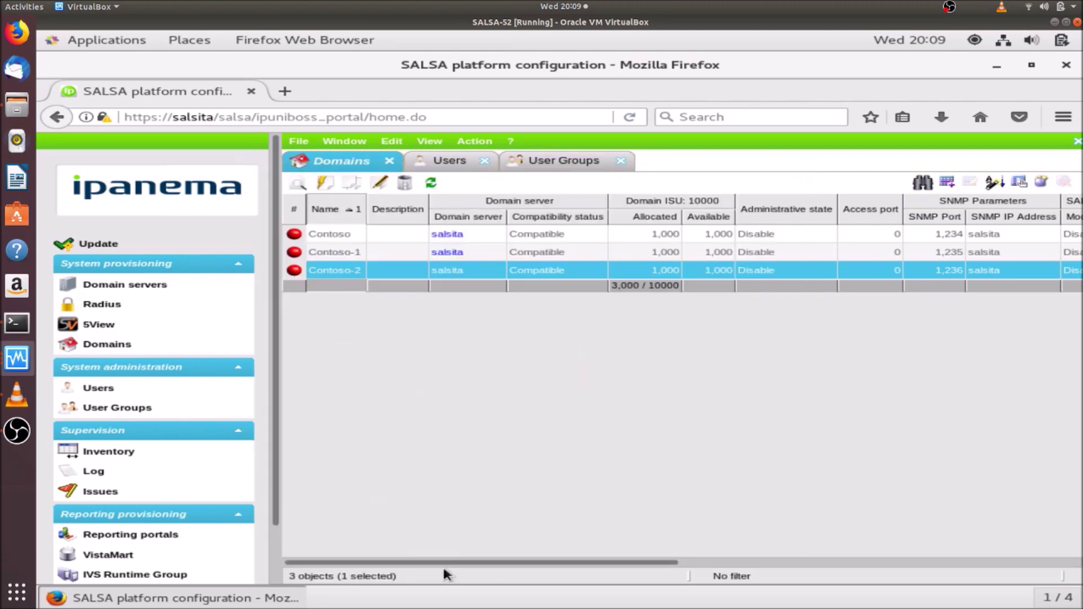
click(97, 247)
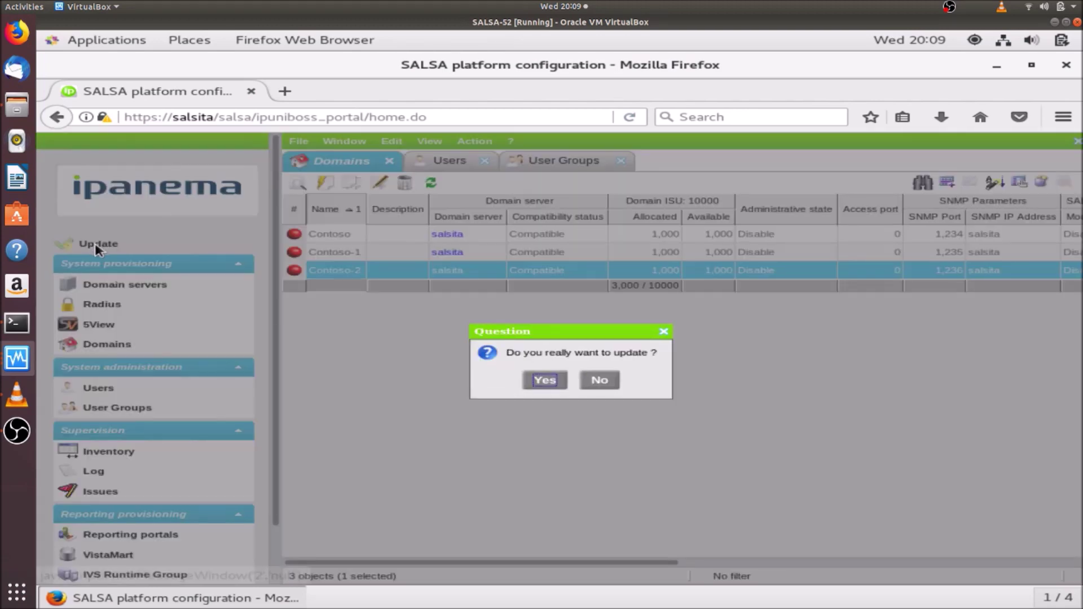
click(546, 381)
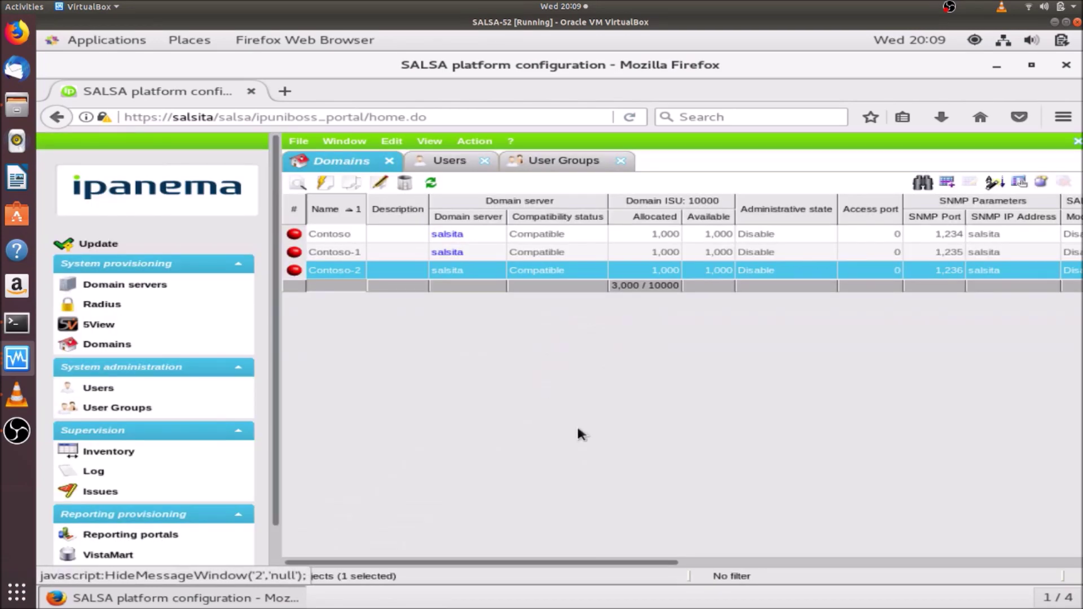
Set the administrative state of the Contoso domain to Enable
click(358, 232)
click(376, 183)
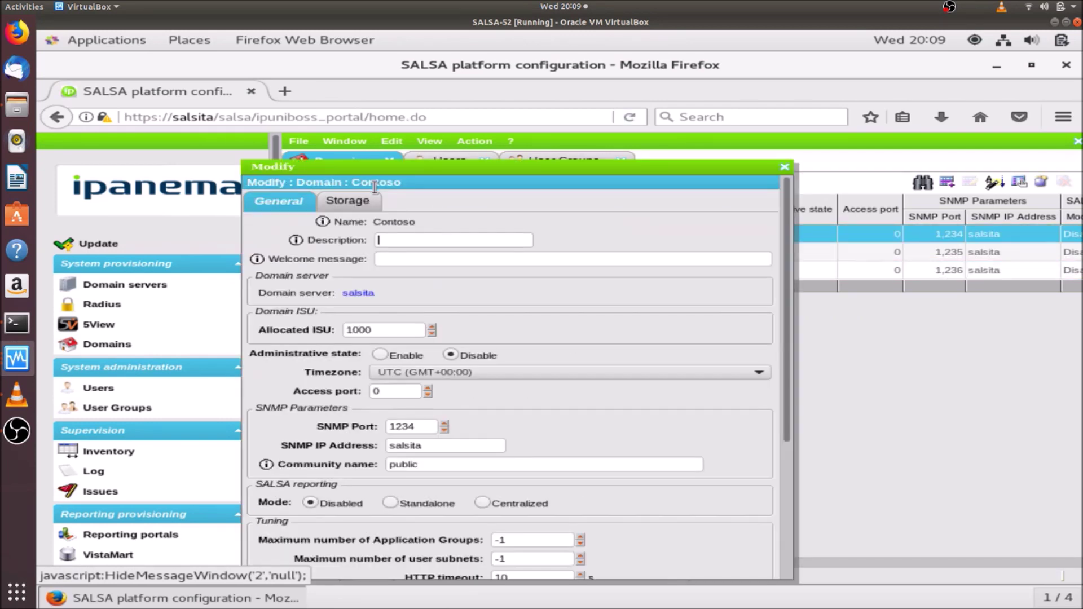
click(377, 353)
click(782, 552)
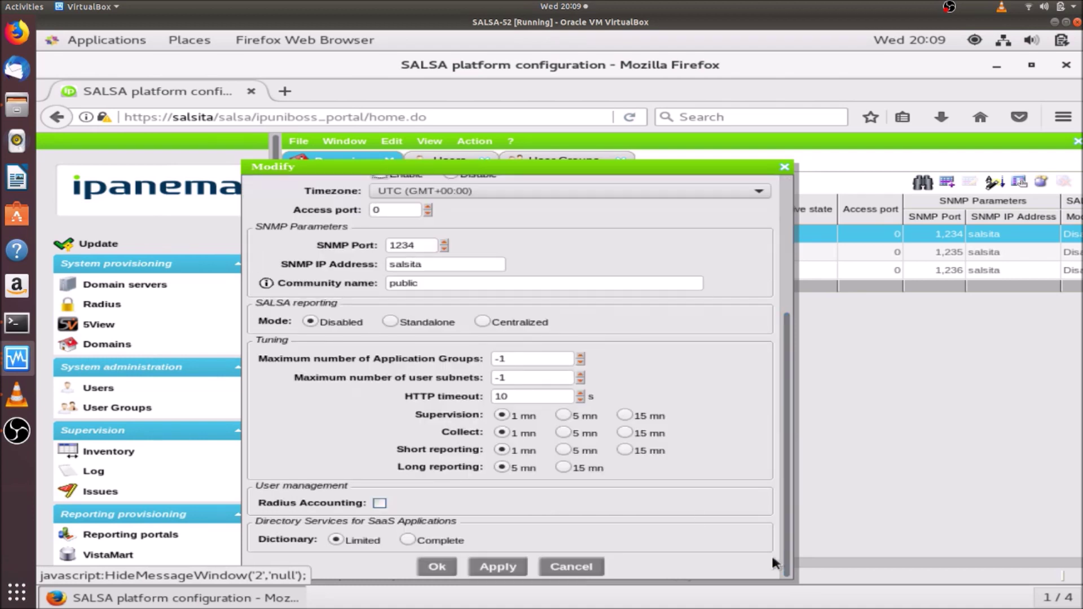
click(443, 567)
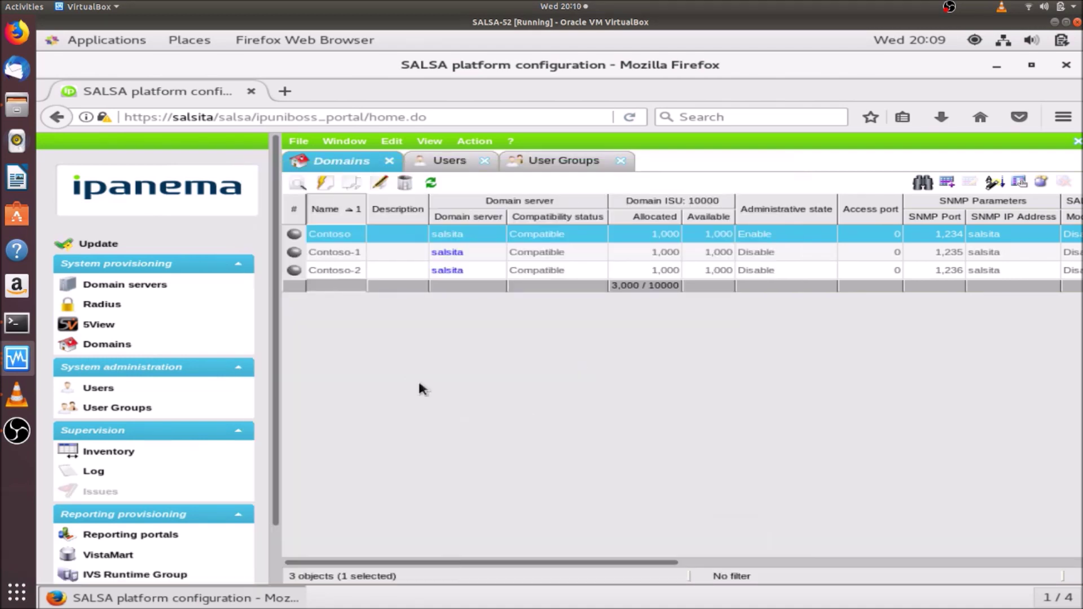
Set the administrative state of the Contoso-1 domain to Enable
click(355, 251)
click(379, 184)
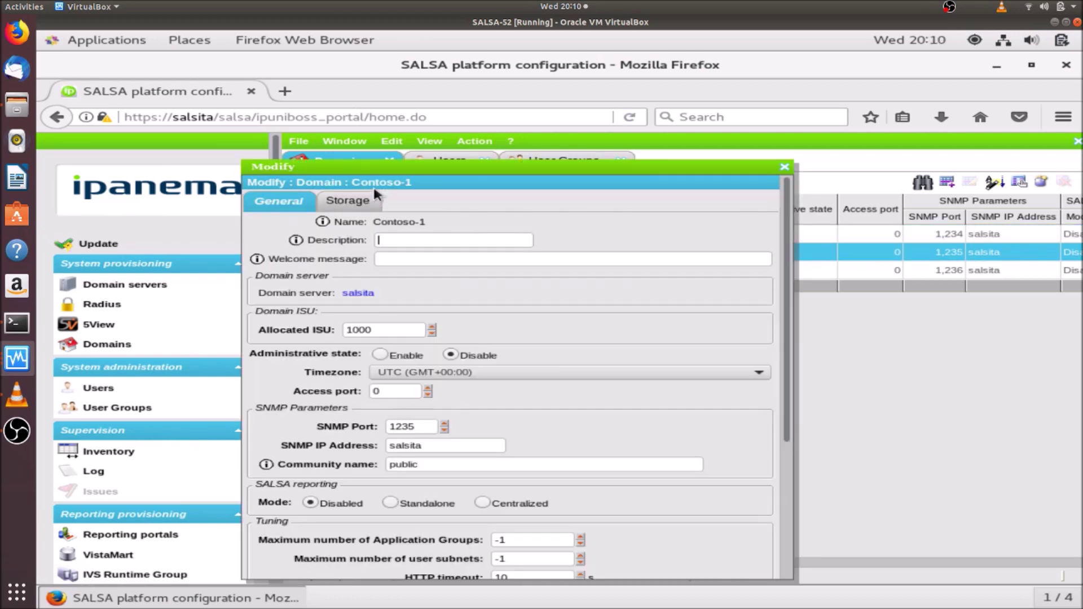
click(379, 354)
scroll(783, 545, down, 5)
click(435, 565)
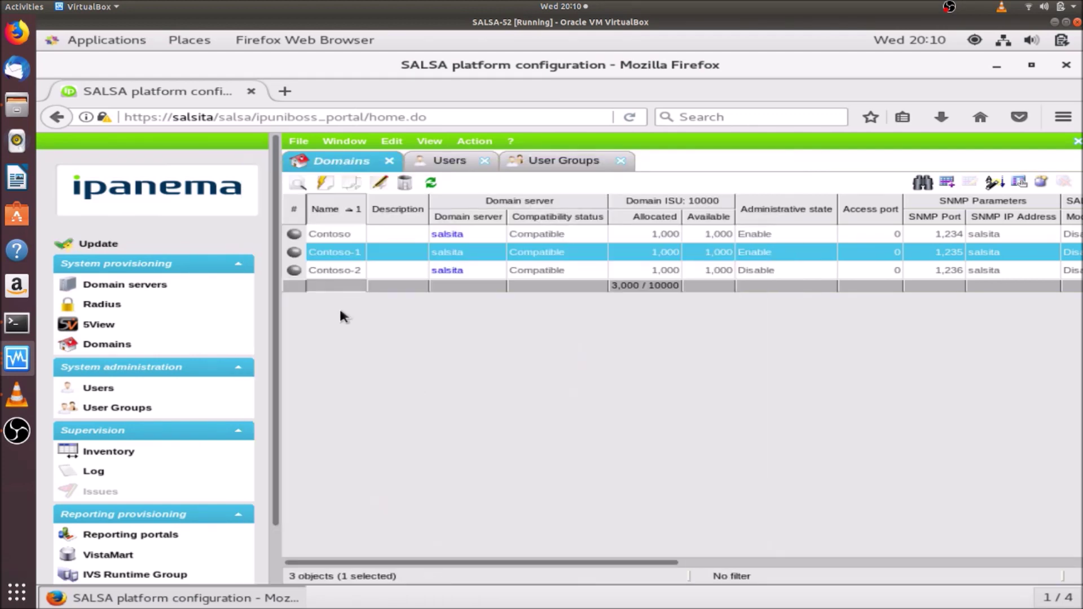
Set the administrative state of the Contoso-2 domain to Enable
click(338, 270)
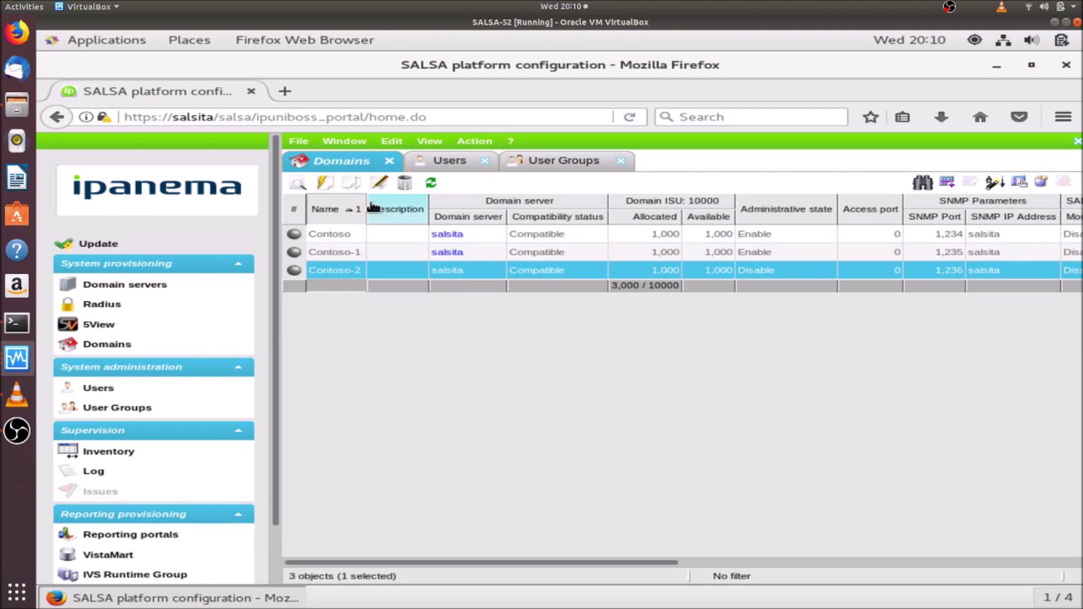
click(381, 182)
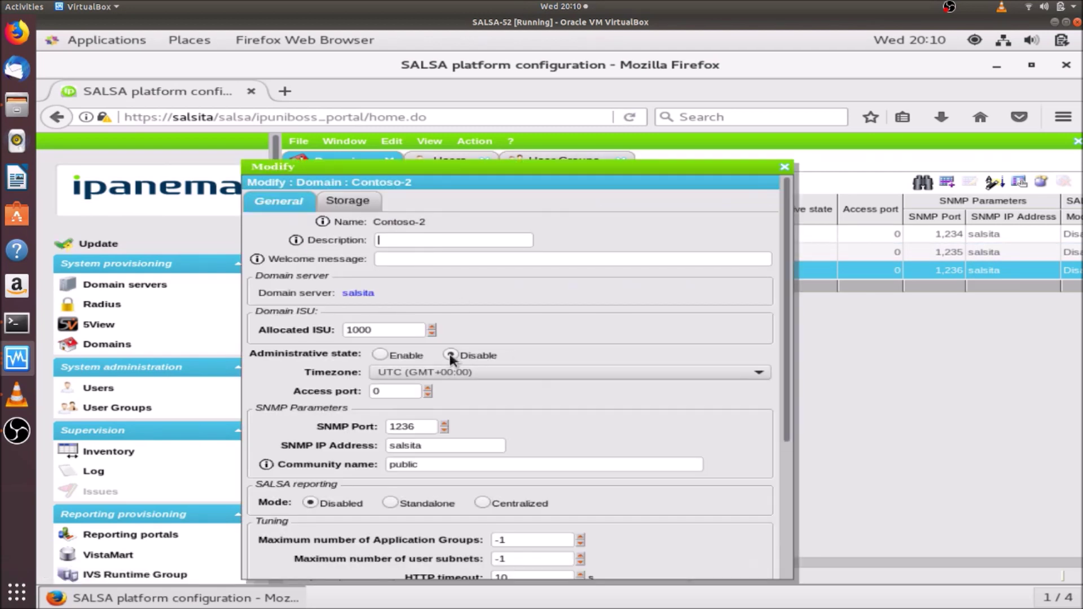
click(375, 352)
click(790, 540)
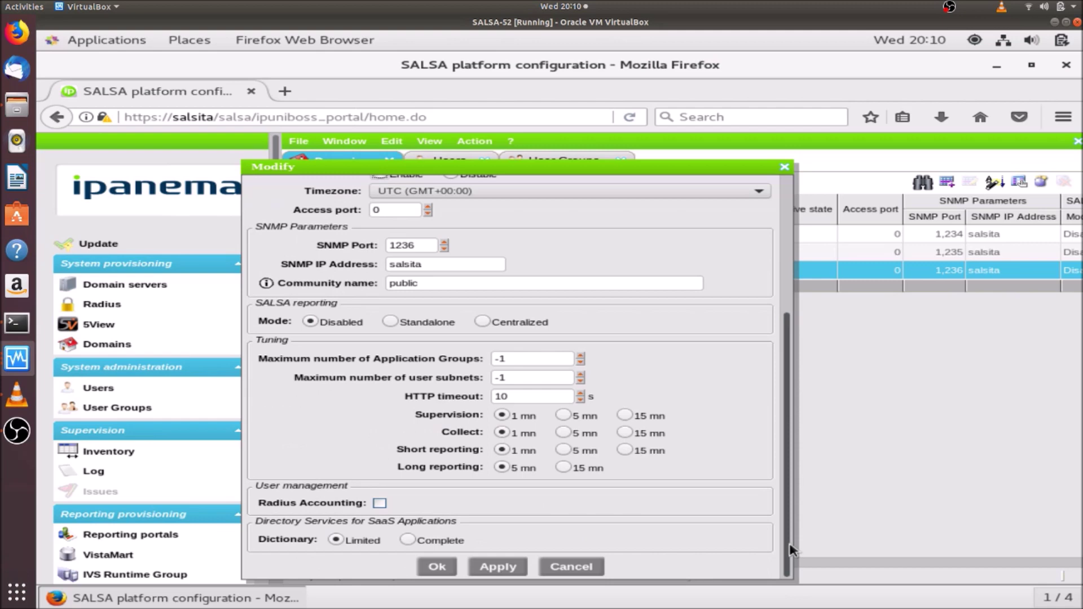
click(432, 567)
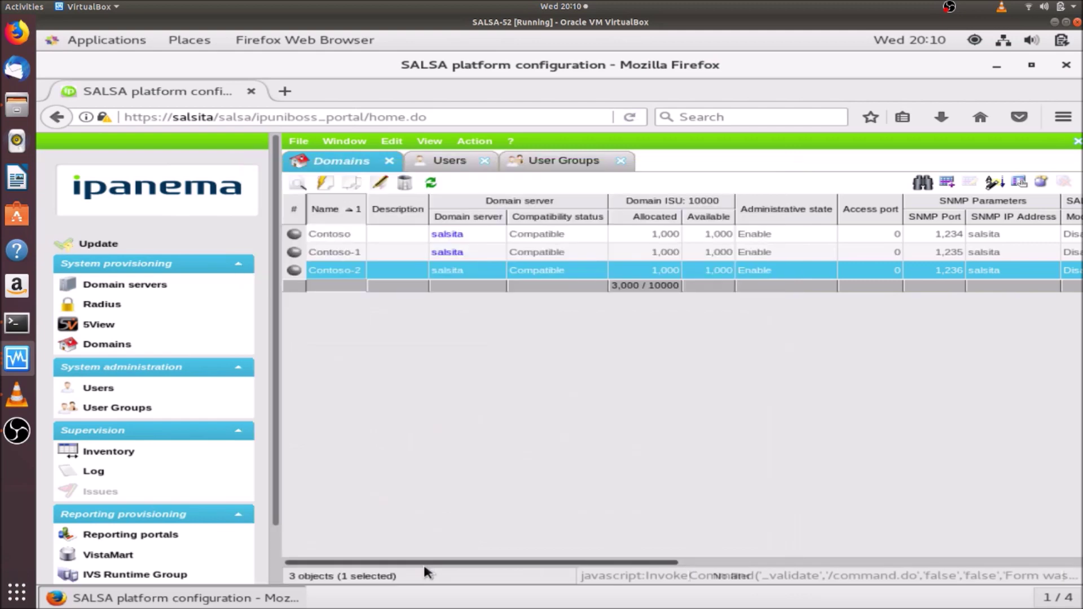
Update the platform configuration with the re-enabled domains and refresh the domains list
click(158, 253)
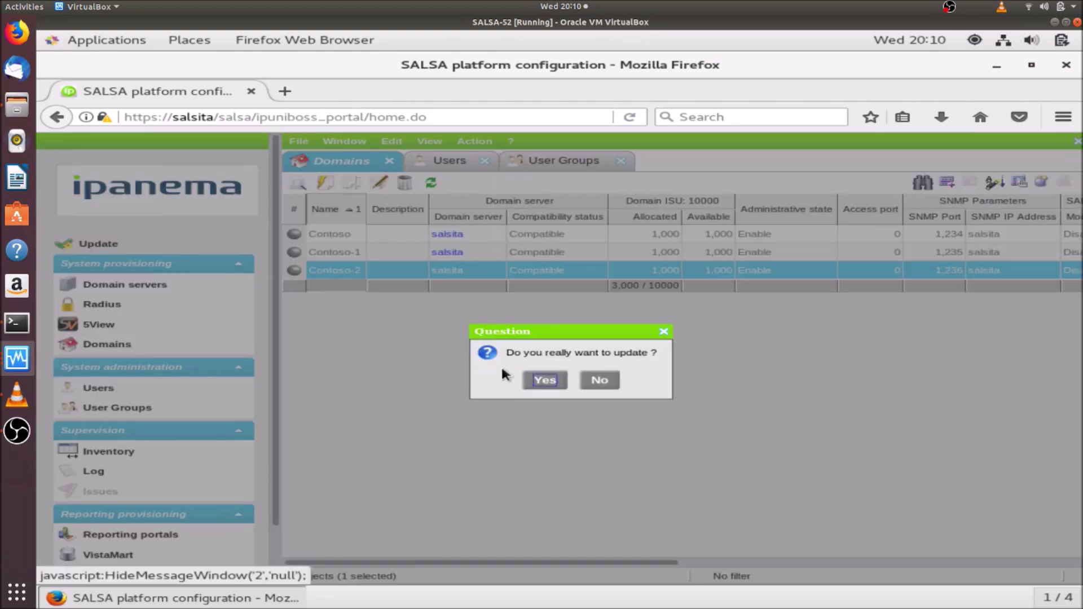
click(539, 383)
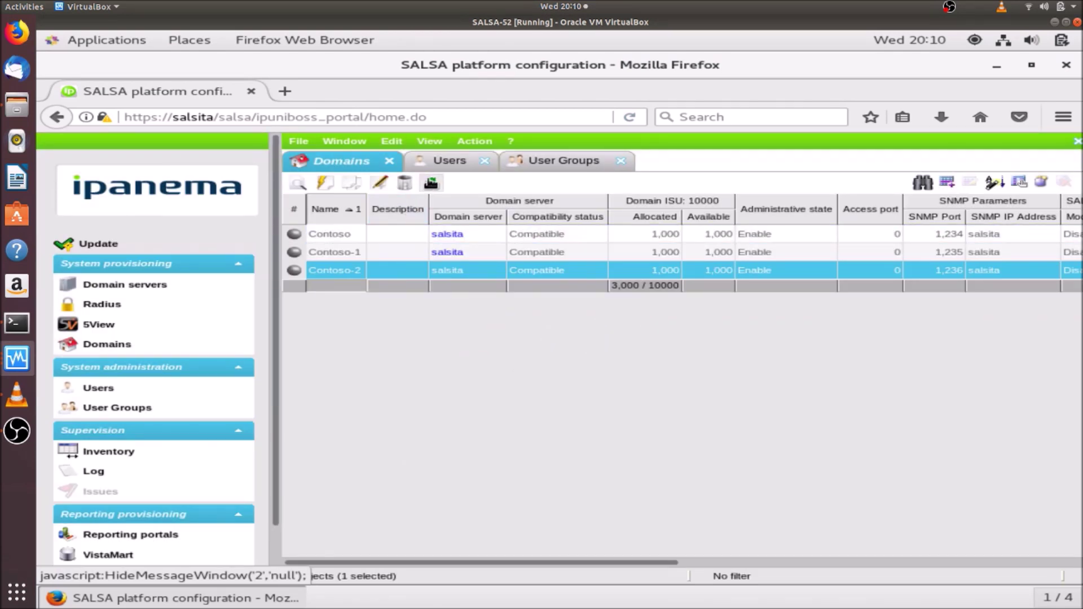
click(430, 184)
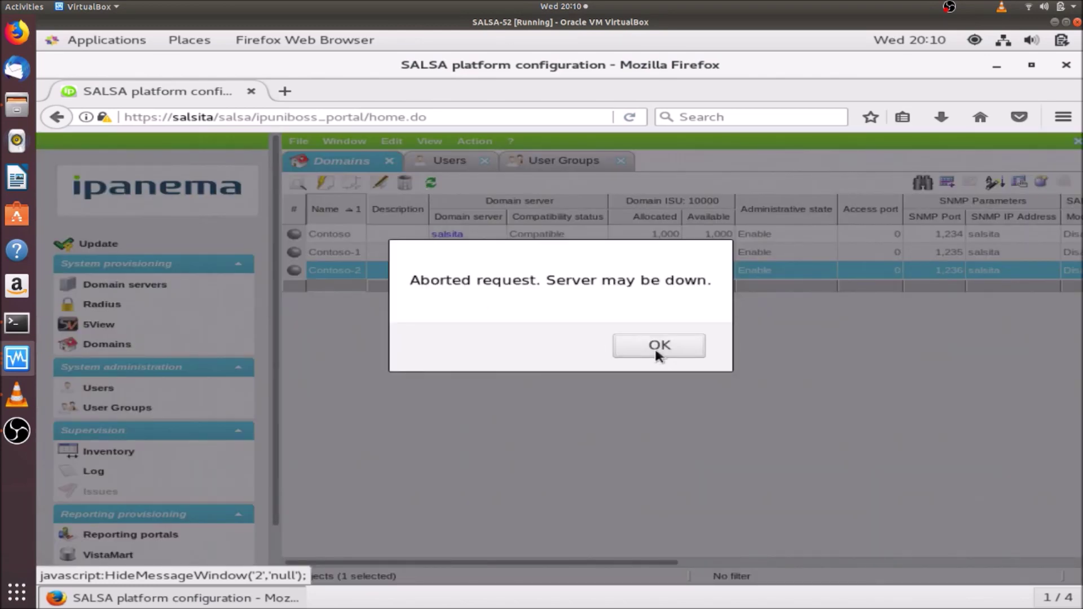
click(656, 353)
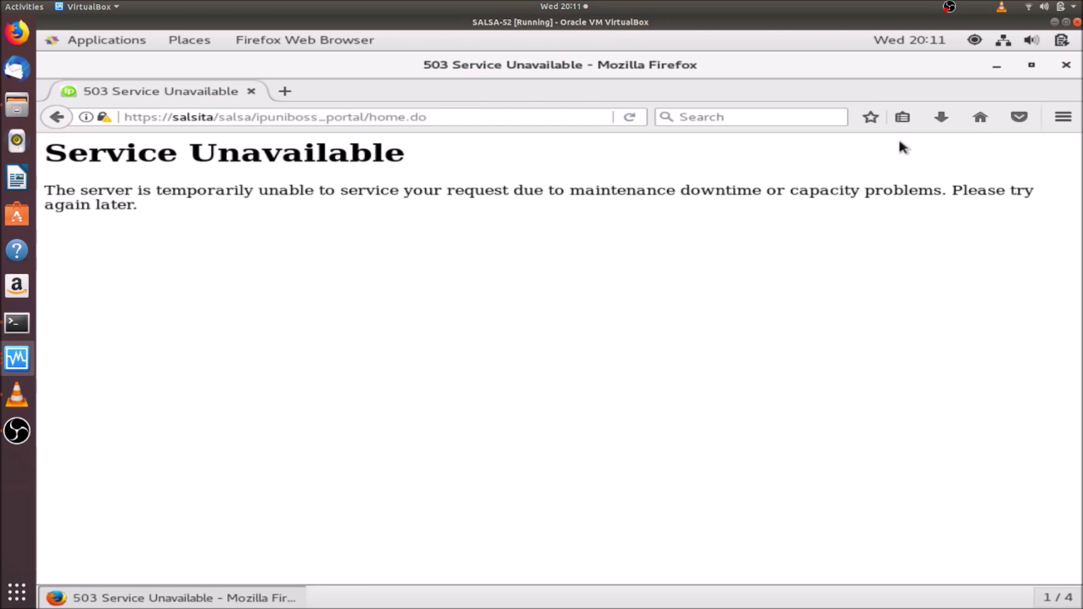
Restart the CentOS server and sign back in to the desktop with the account password
click(1063, 40)
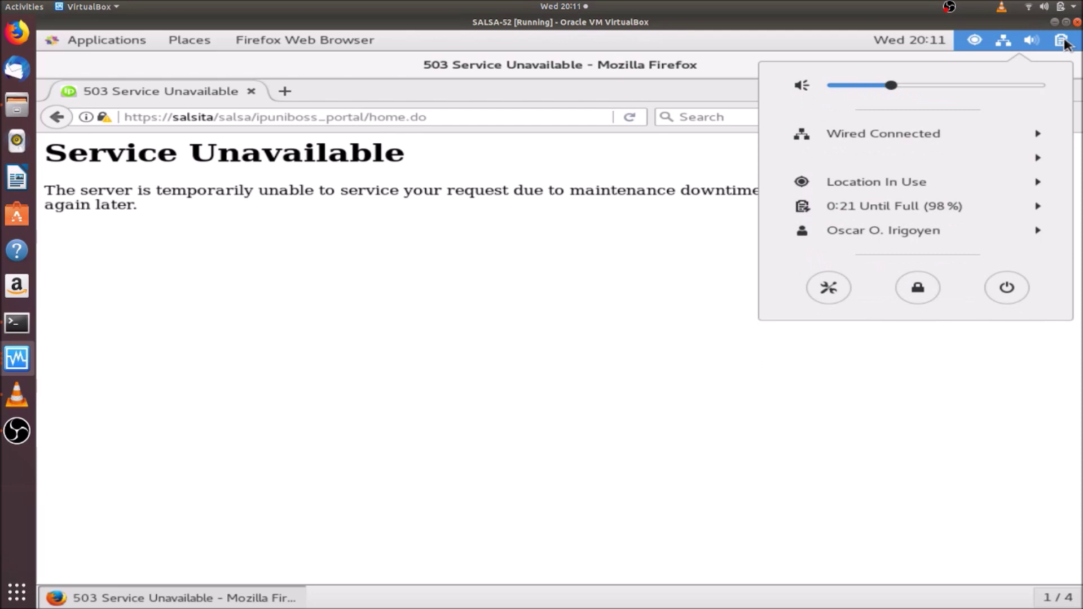
click(1003, 292)
click(611, 399)
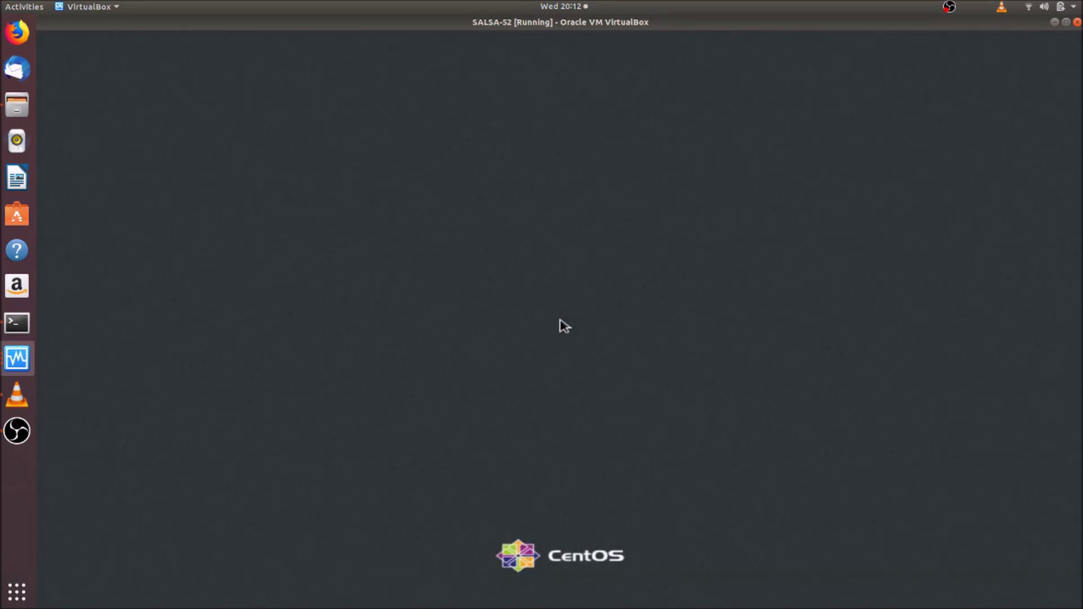
click(628, 319)
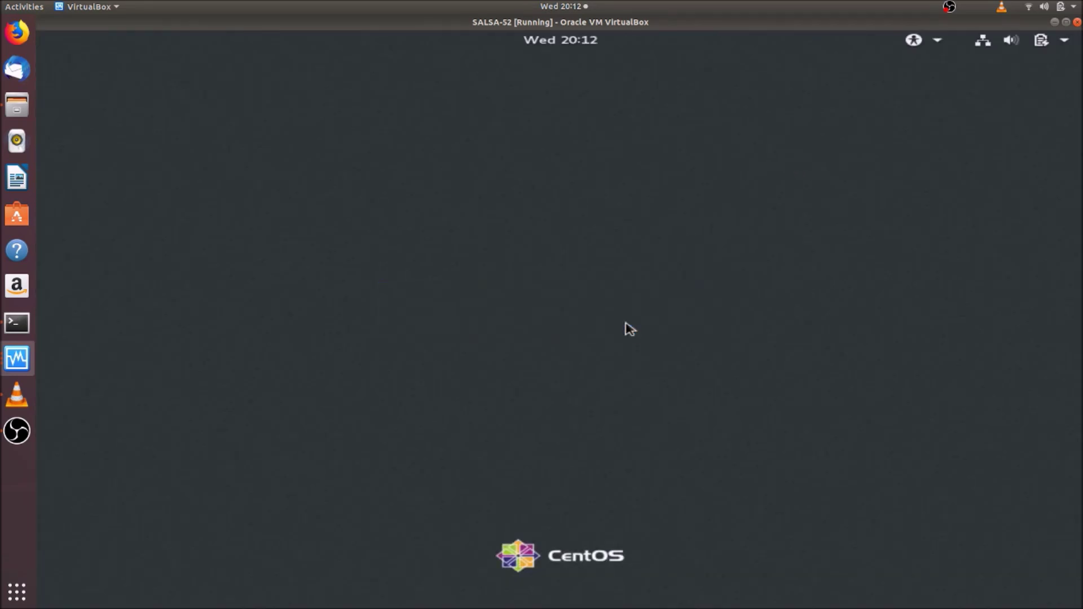
text(********)
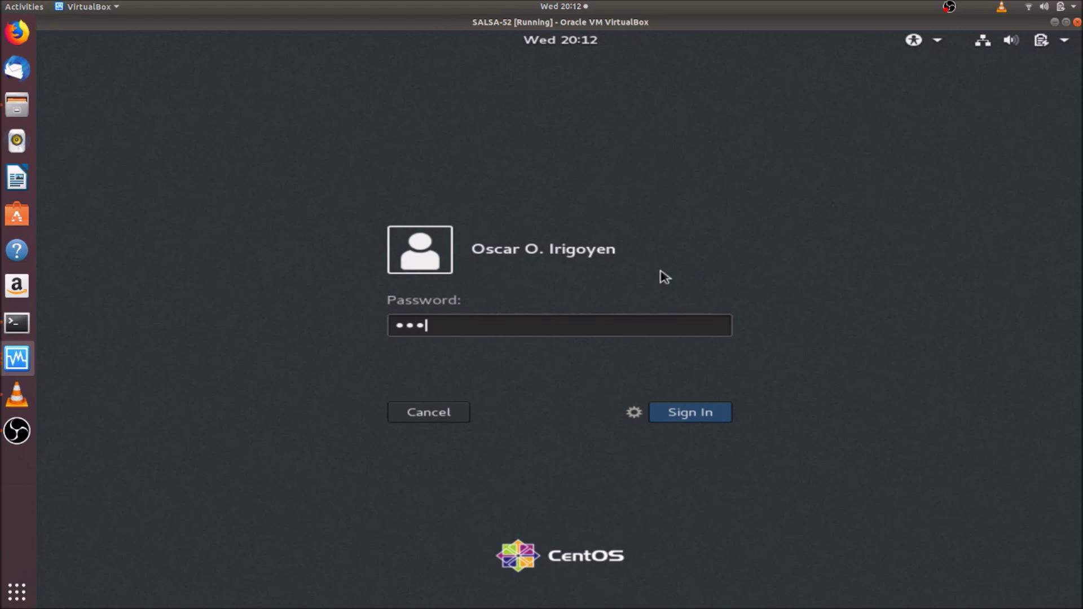
key(Return)
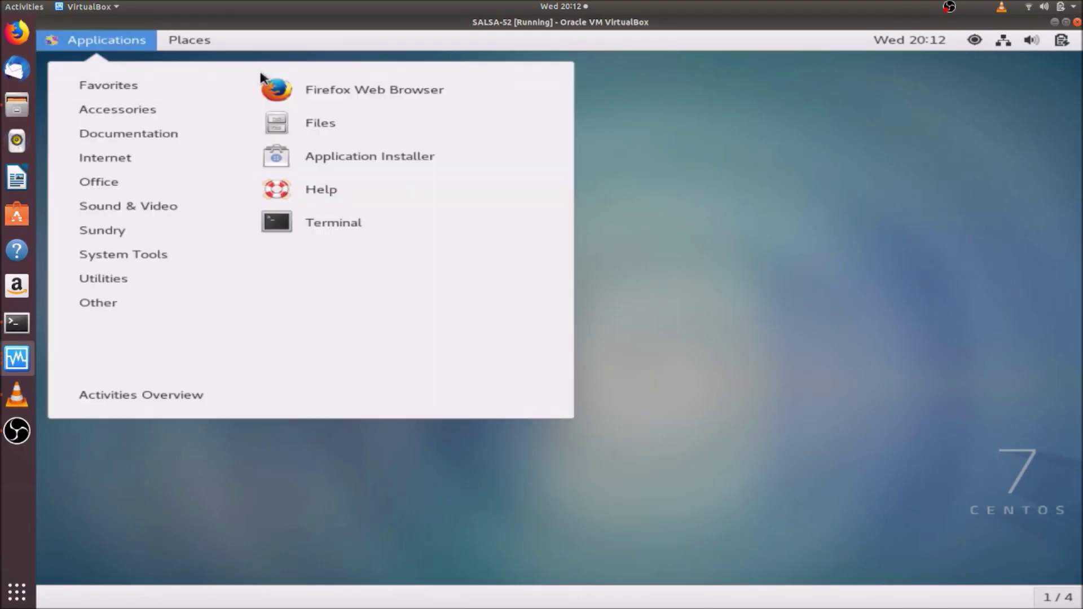
Open Firefox, go to salsita/ and log in to the SALSA portal with the saved administrator account
click(289, 86)
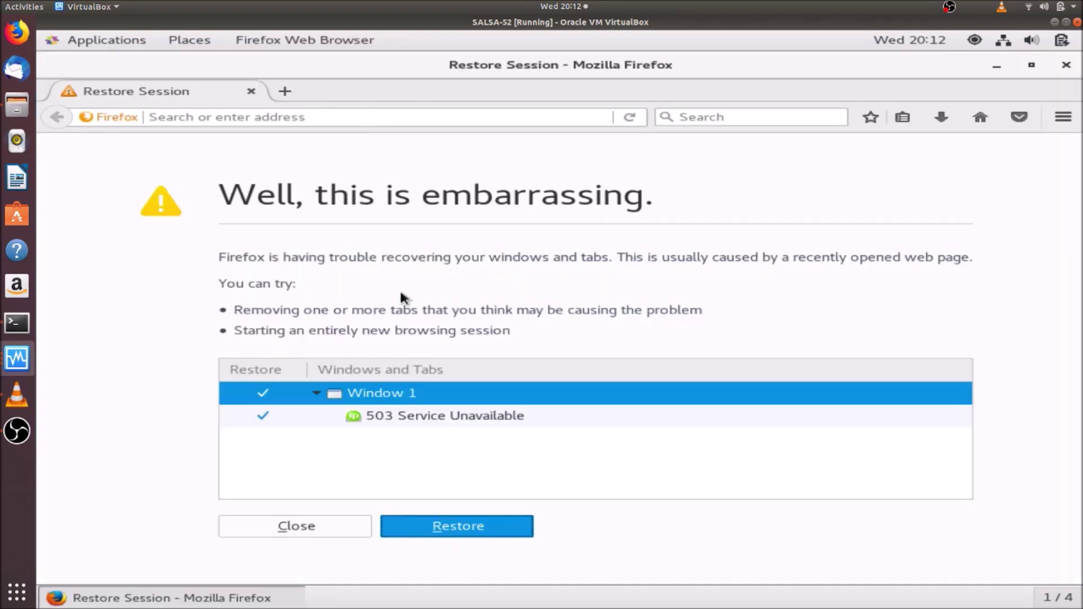
click(388, 115)
text(salsita/)
key(Return)
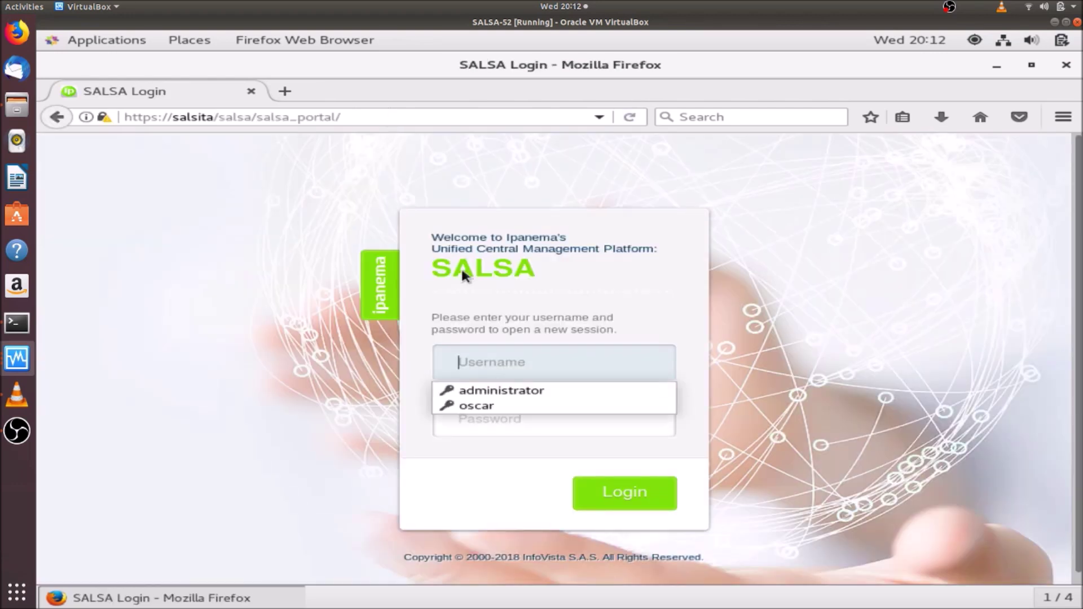
click(513, 390)
click(608, 498)
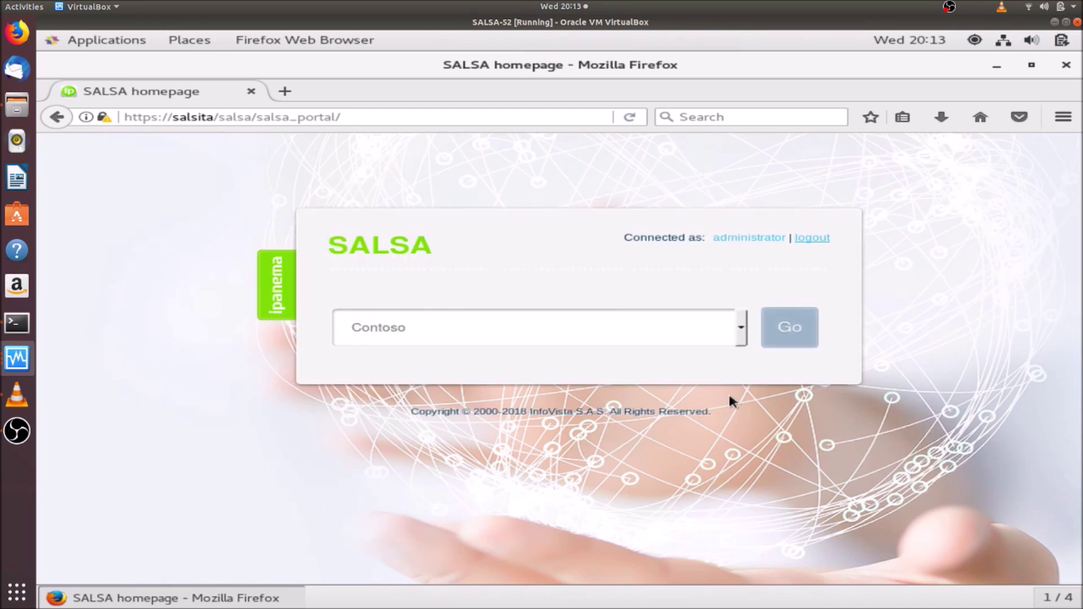
Open SALSA platform configuration from the homepage to check the status of the restored domains
click(741, 327)
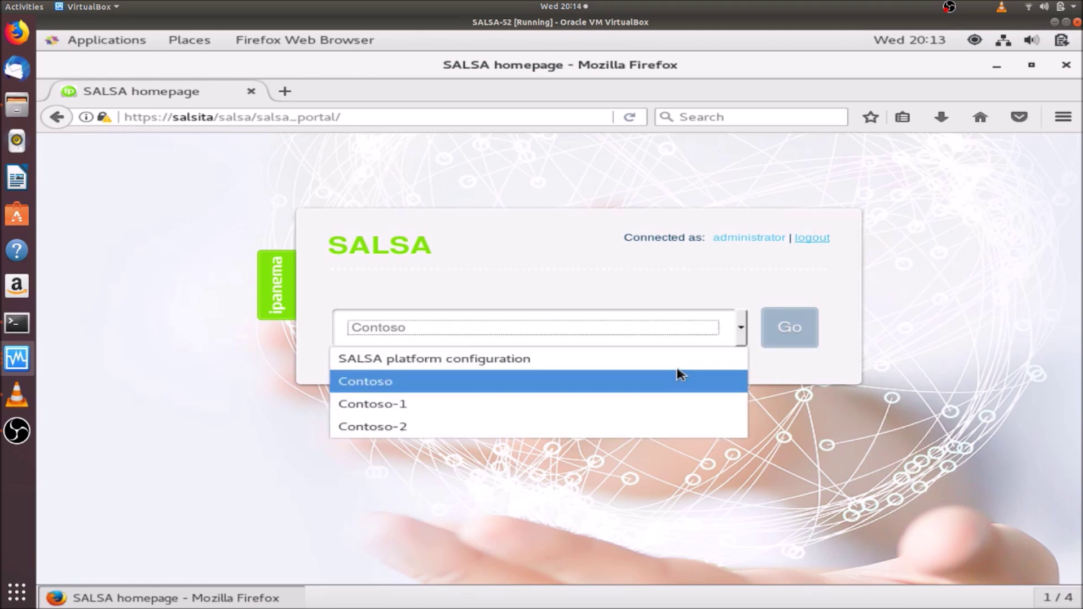
click(683, 360)
click(783, 337)
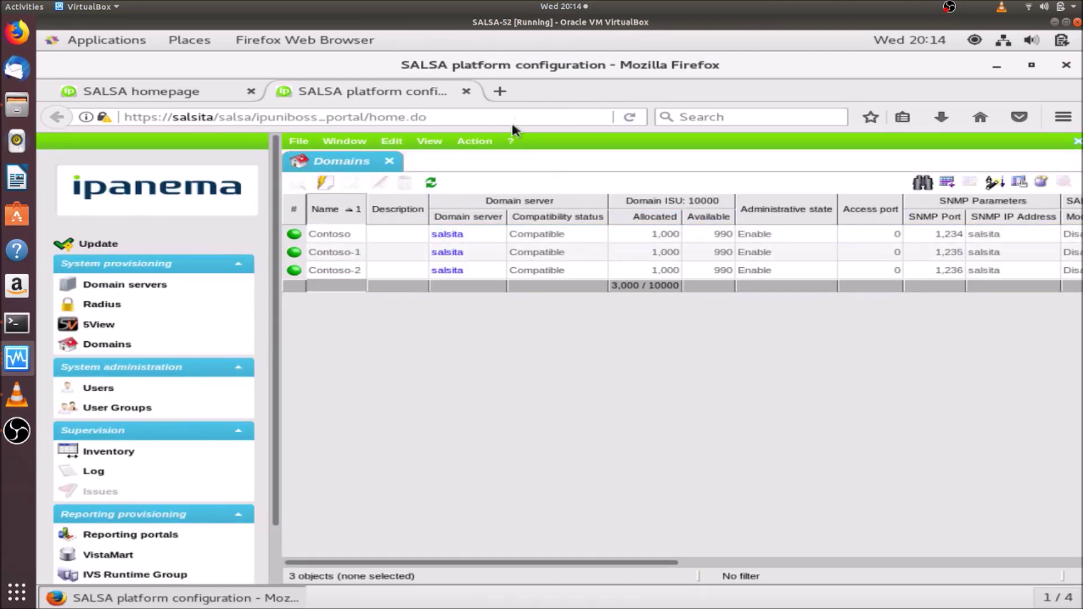
Load the SALSA homepage at salsita/ in a new browser tab and open the Contoso domain
click(500, 92)
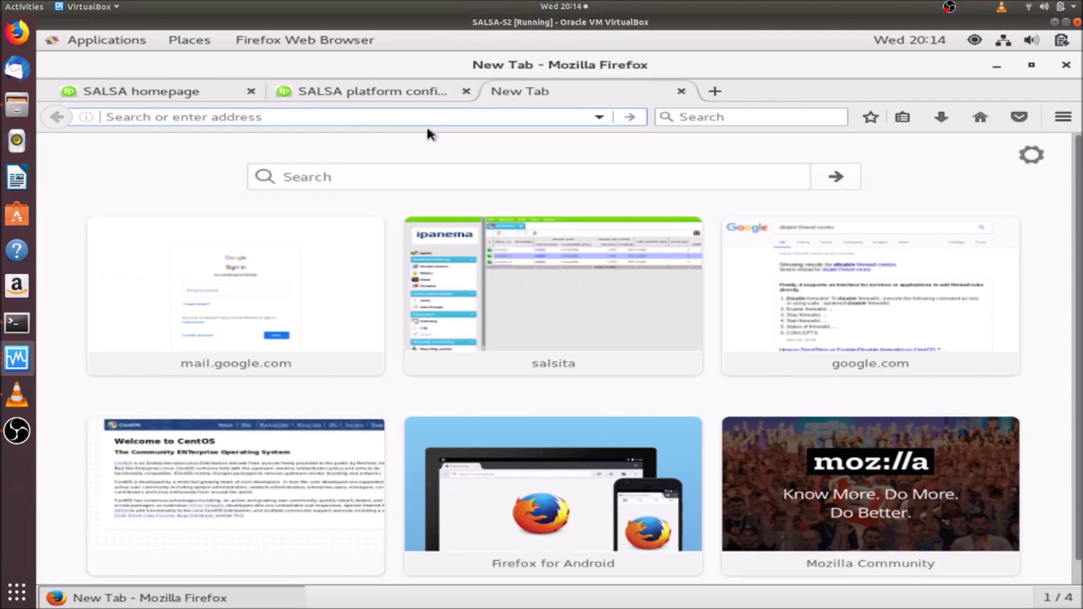
click(514, 234)
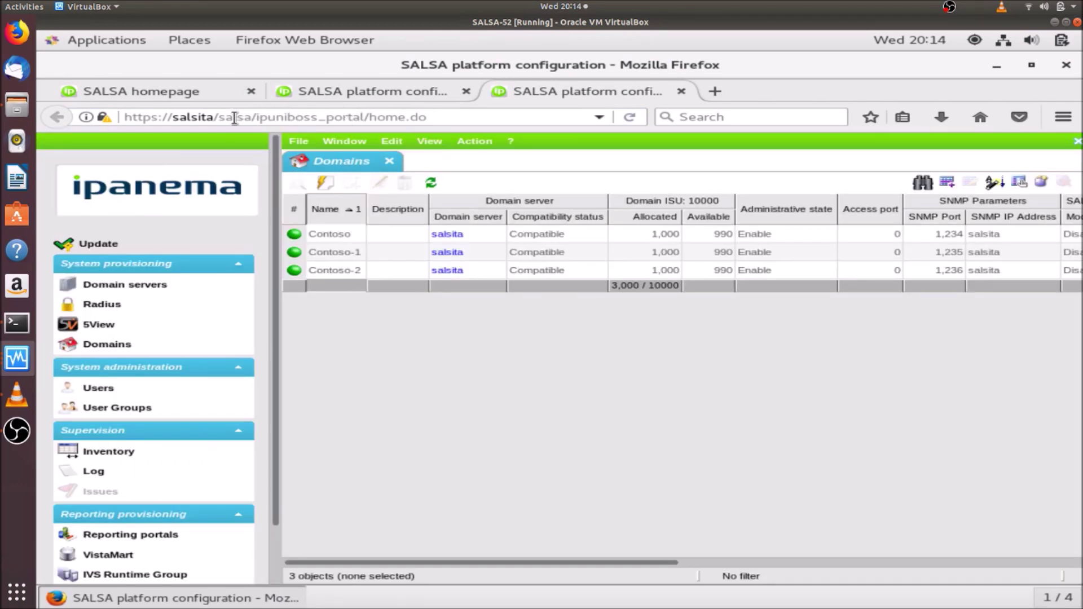
click(222, 118)
double_click(435, 115)
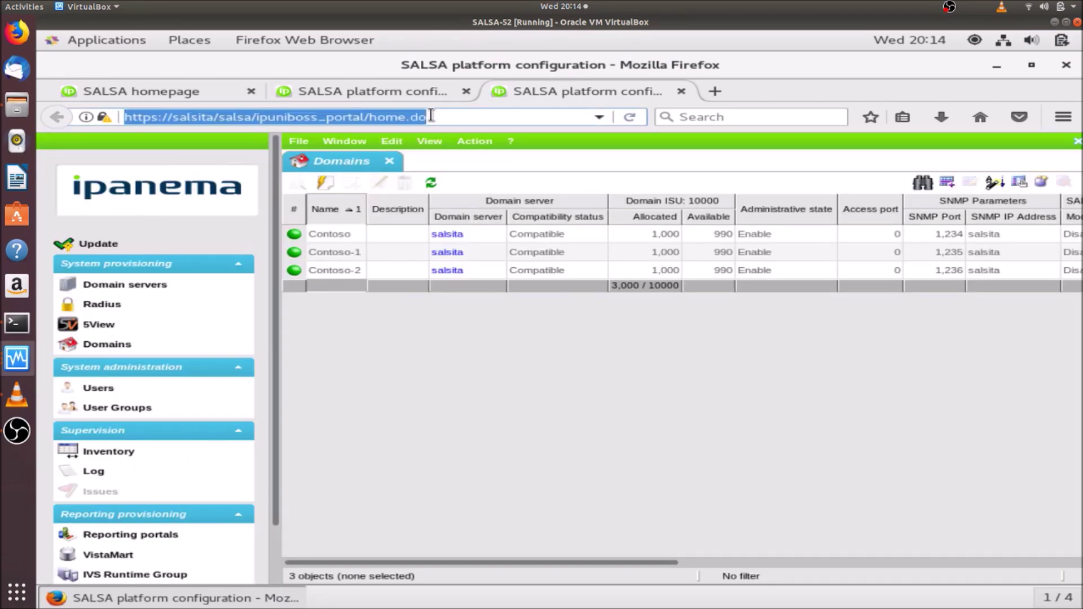
text(salsita/)
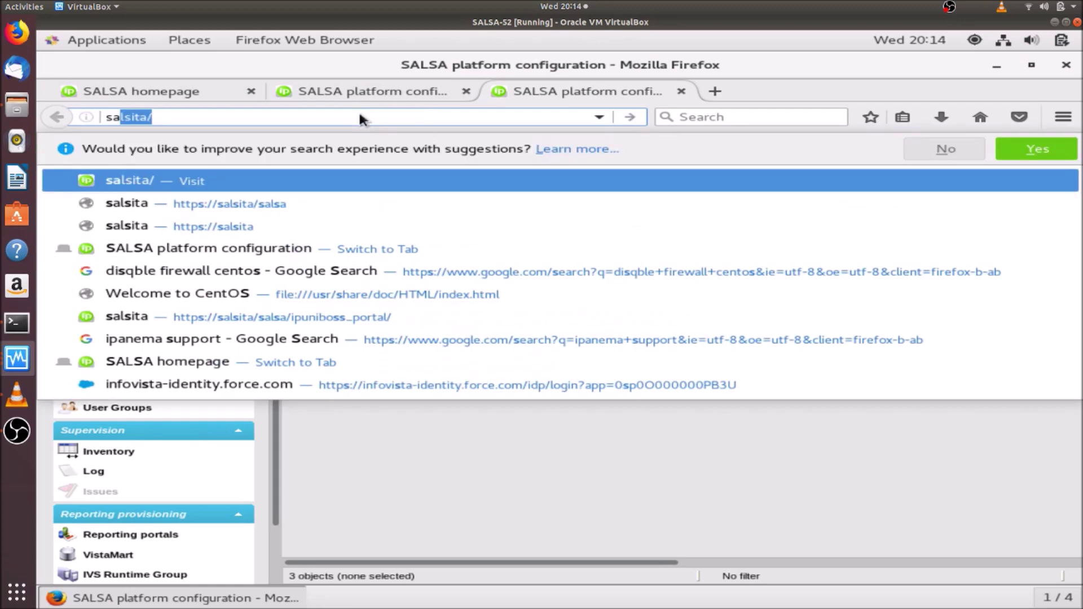
key(Return)
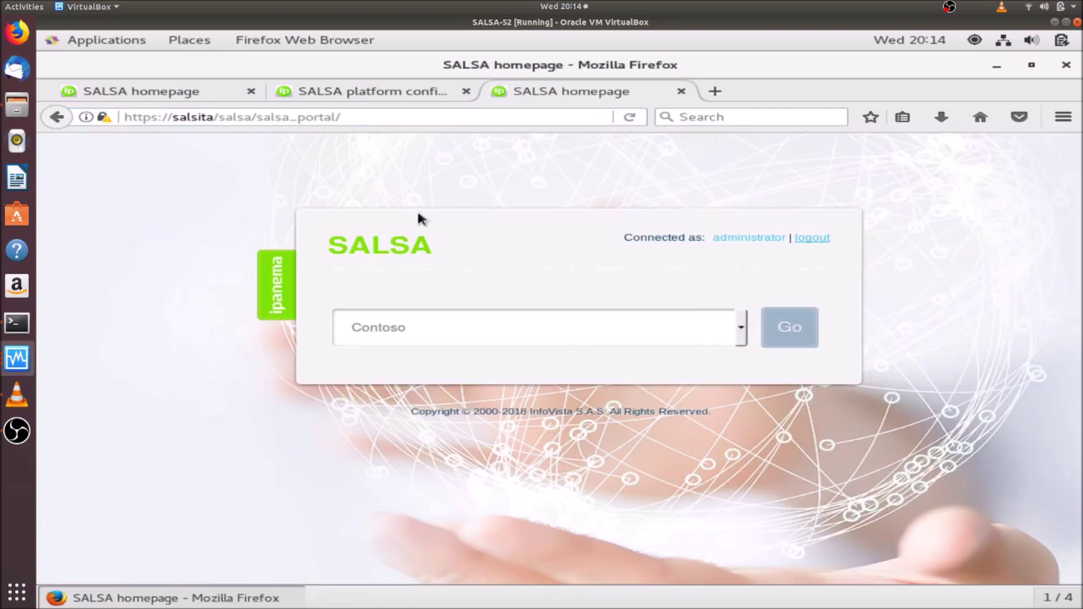
click(778, 330)
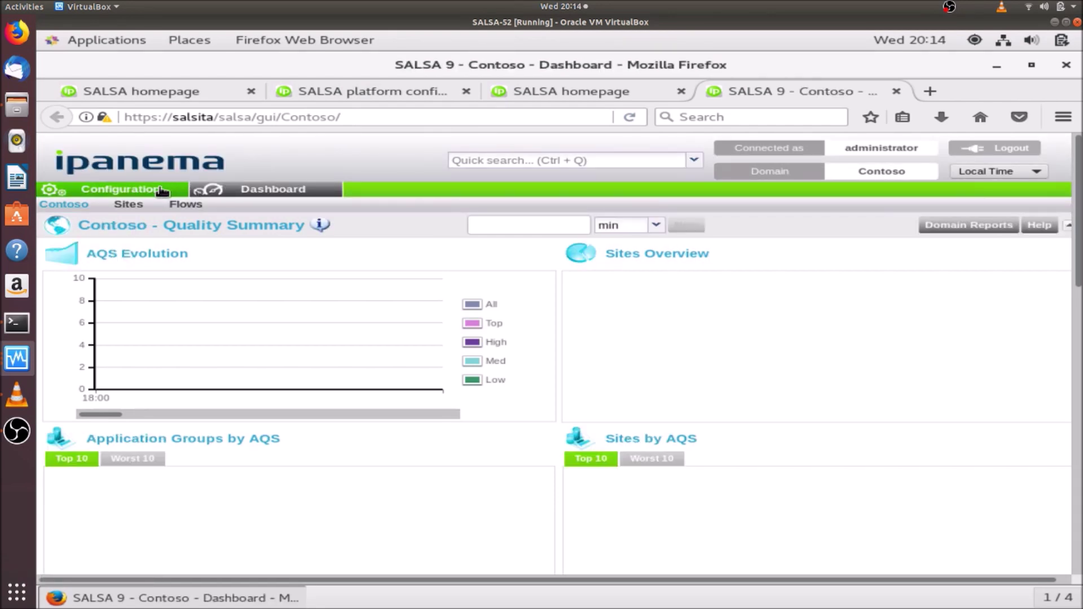
Review the Contoso domain's site list on the dashboard and its SSL Optimization configuration
click(130, 206)
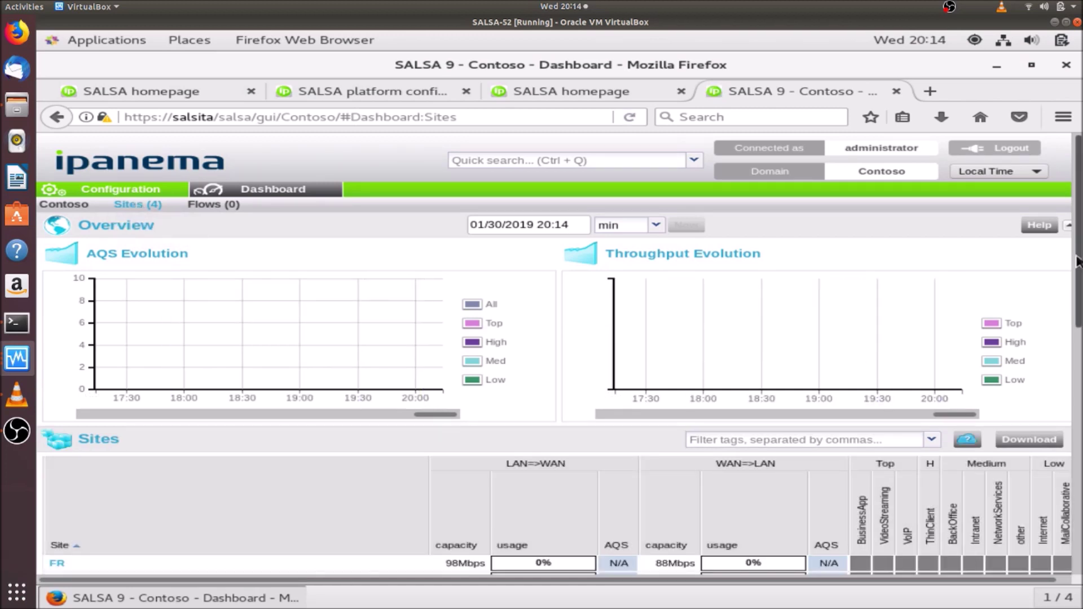
drag(1076, 265, 1077, 337)
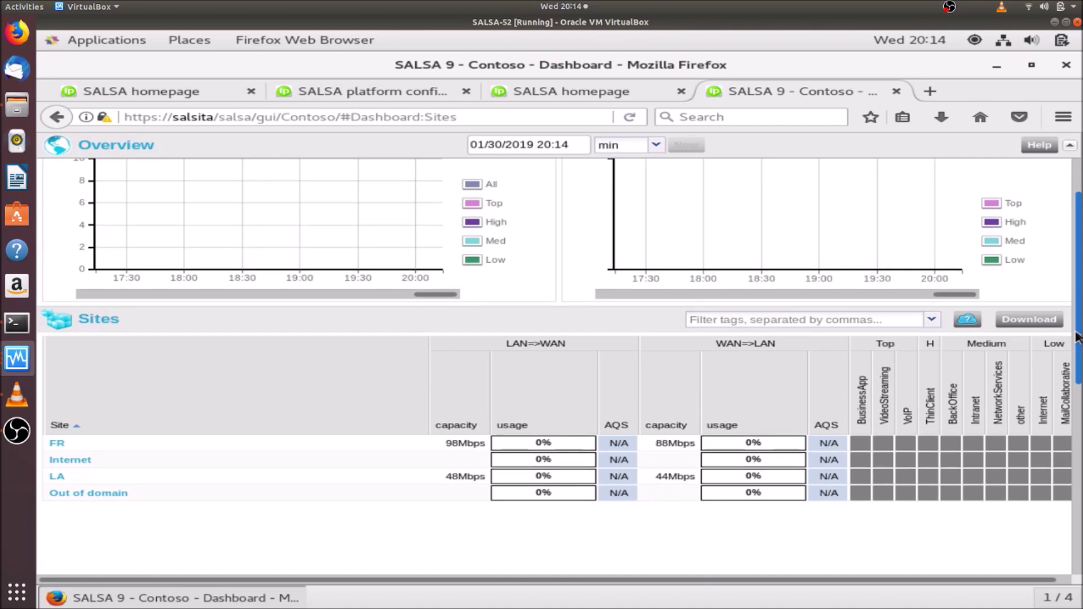
drag(1078, 338, 1078, 332)
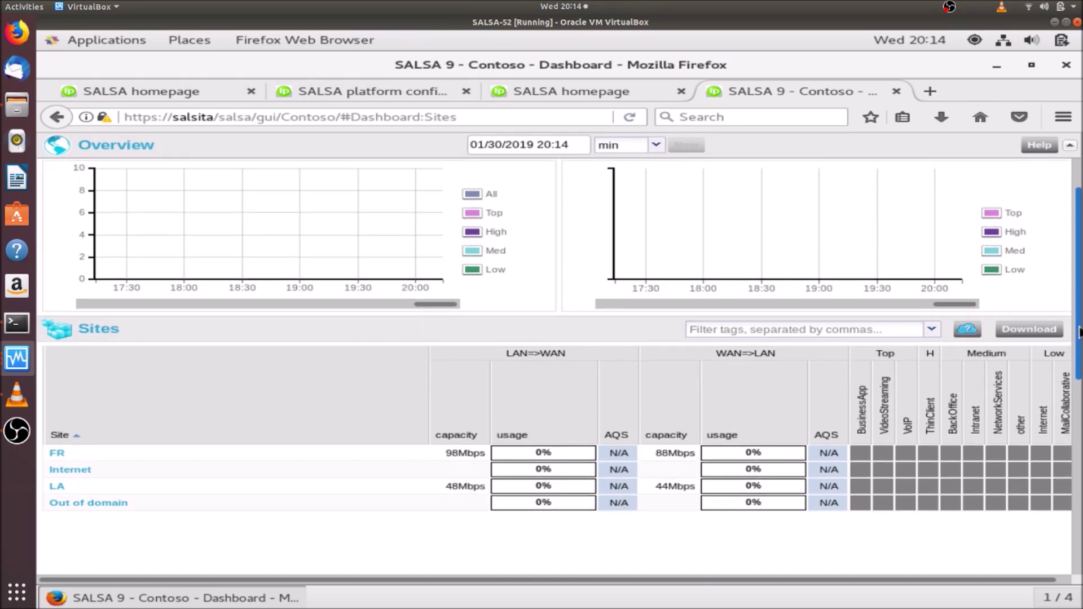
drag(1078, 331, 1078, 279)
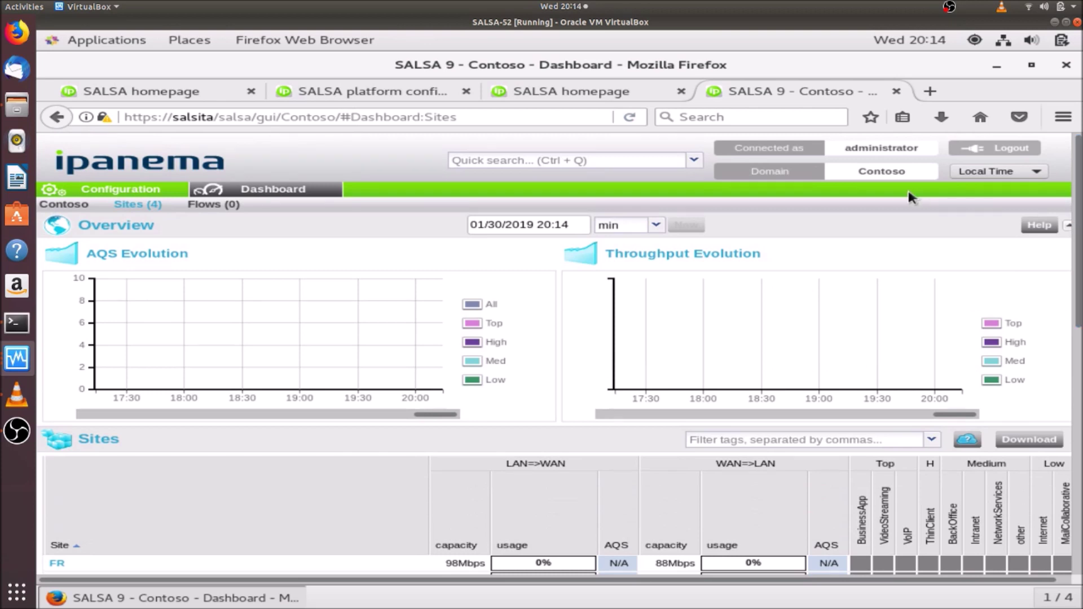
click(171, 190)
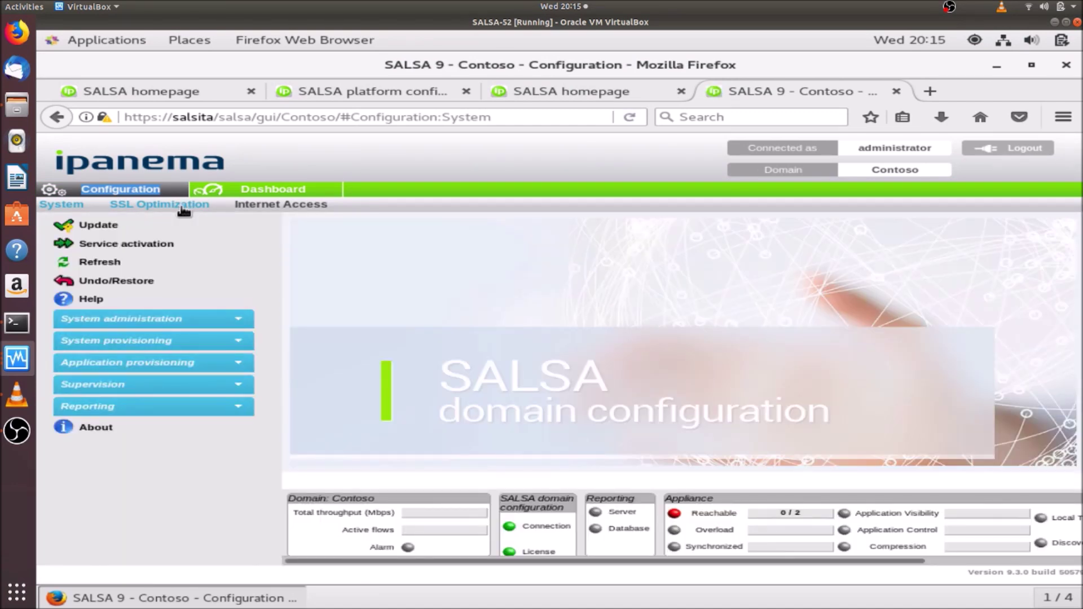
click(184, 207)
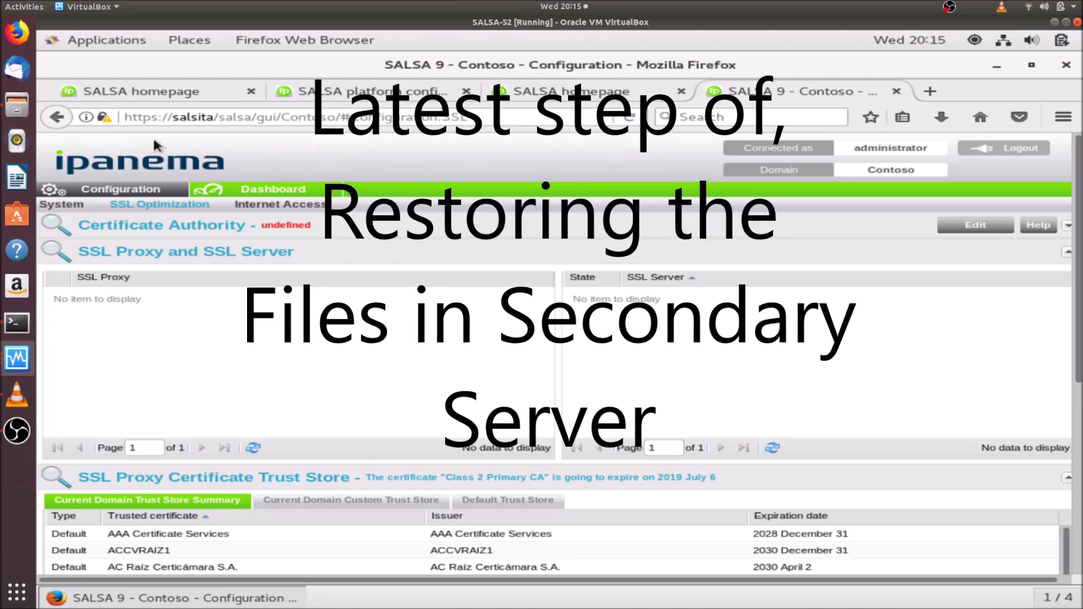
Open a terminal window and the "backup_restore_in a secondary server_with_different_ip.txt" file from the Downloads folder
click(120, 40)
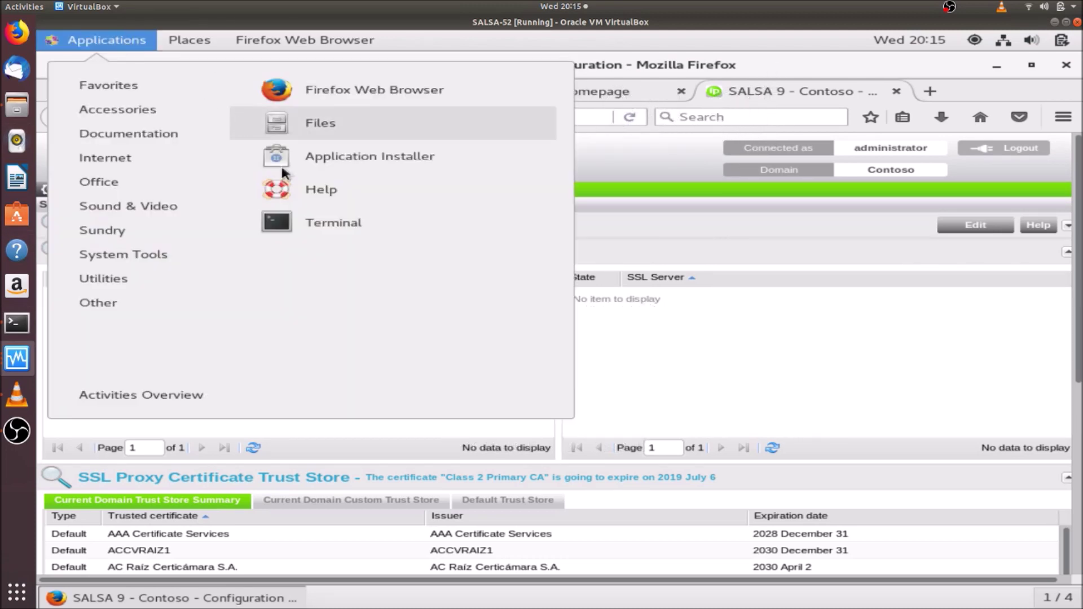
click(316, 222)
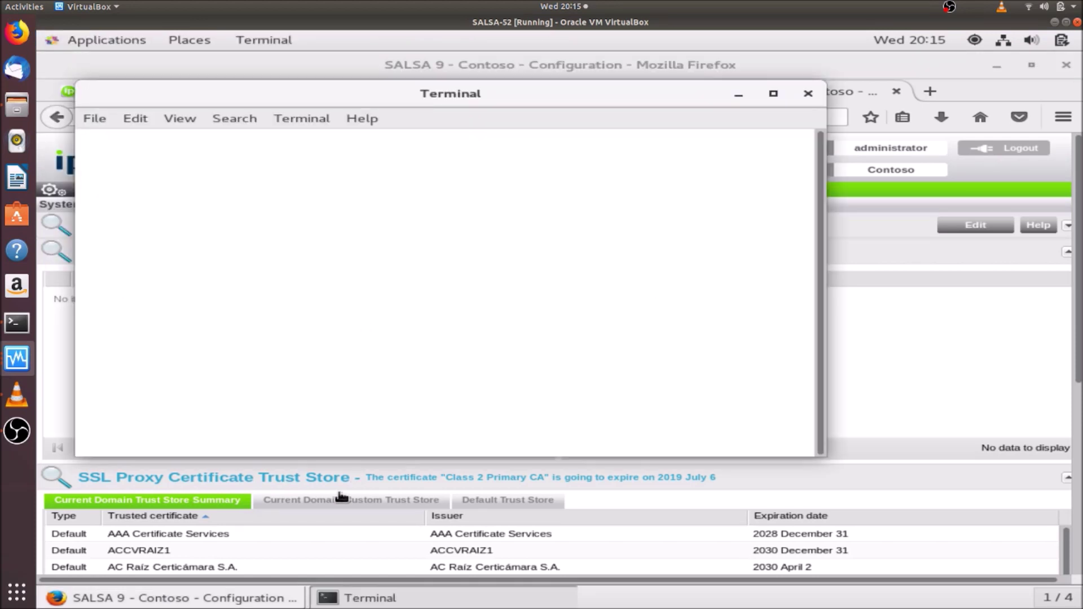
click(121, 45)
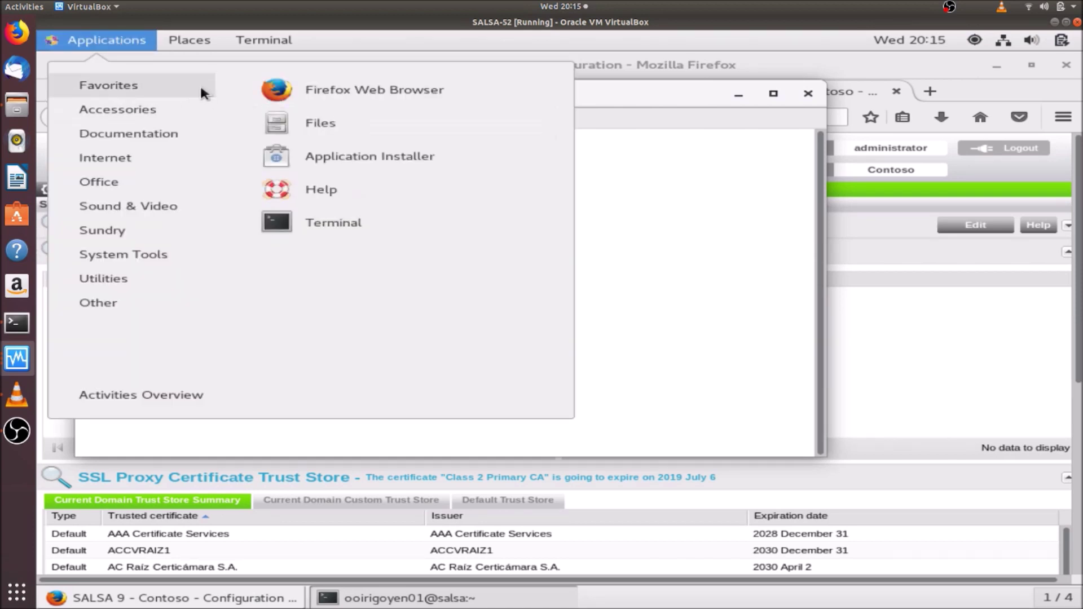
click(309, 123)
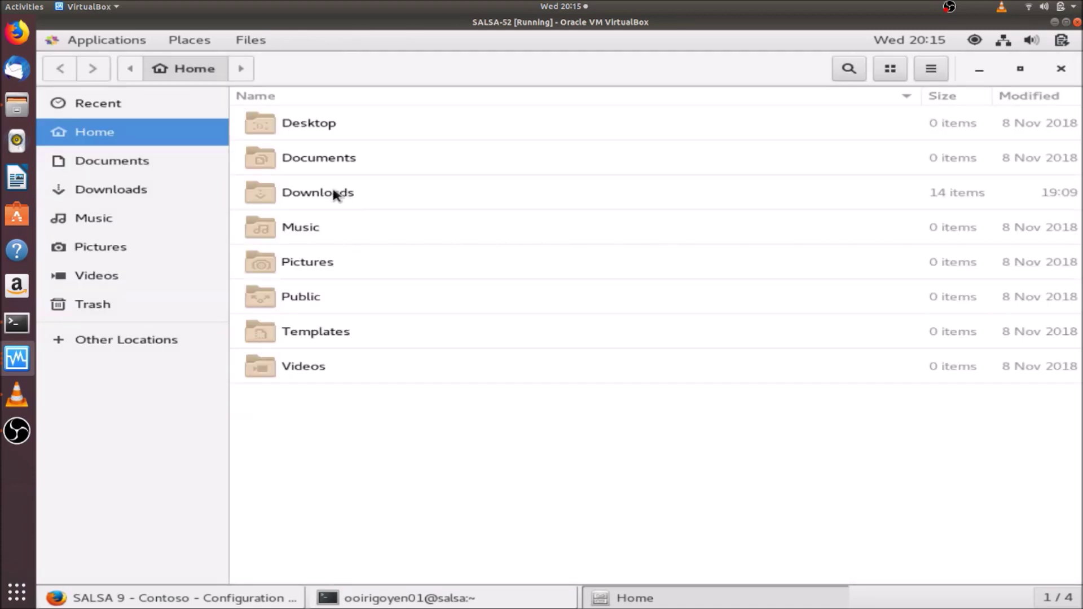
double_click(332, 194)
double_click(344, 126)
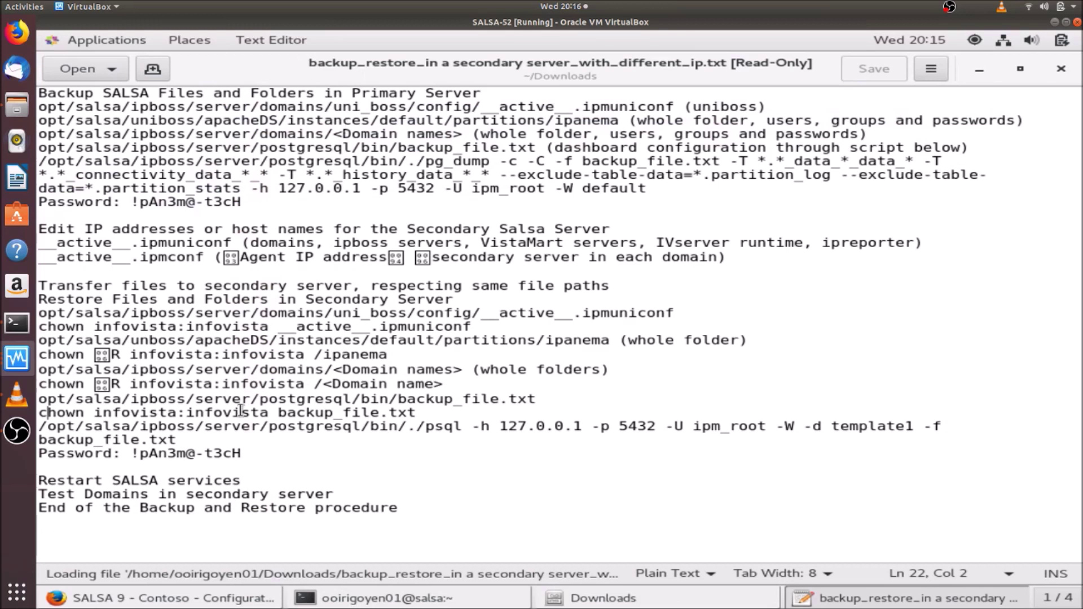
Set the psql restore command apart with a blank line and copy its /opt/salsa/ipboss/server/postgresql/bin/ path
click(41, 426)
key(Return)
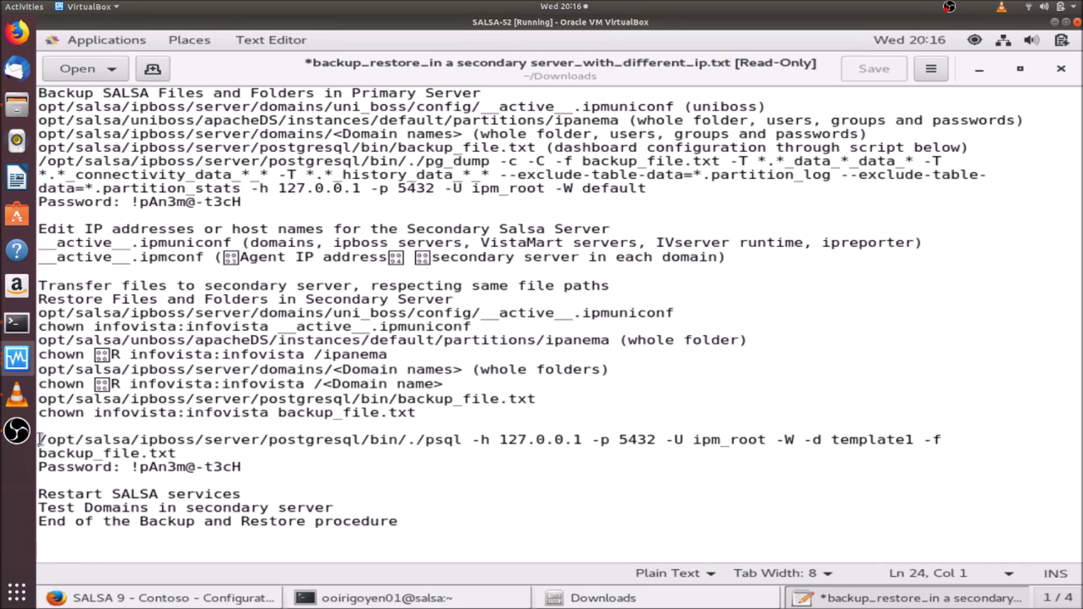
drag(38, 438, 404, 439)
key(ctrl+c)
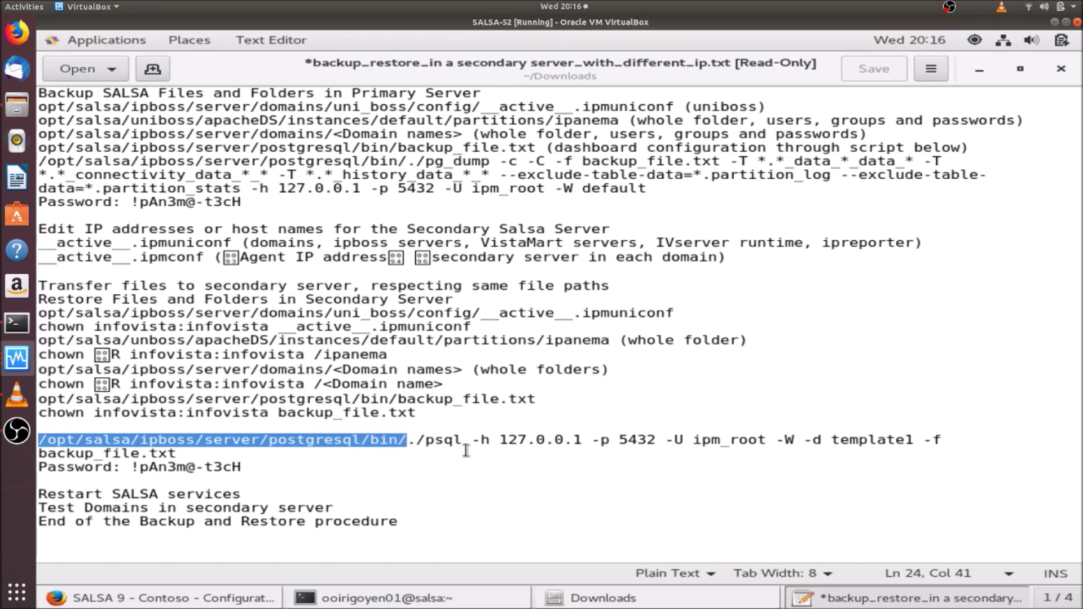
key(alt+Tab)
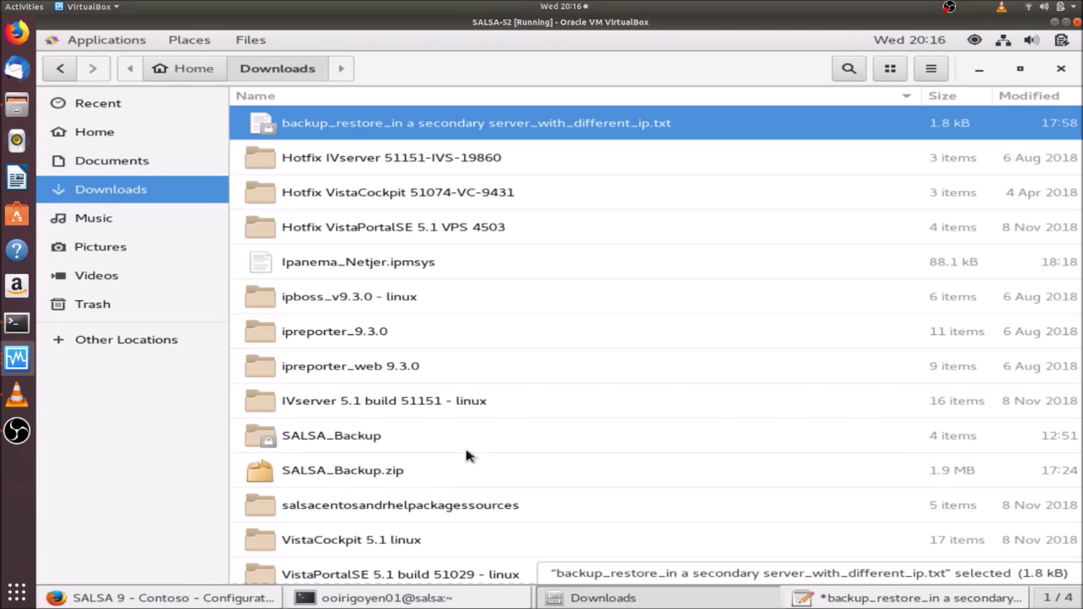
key(alt+Tab)
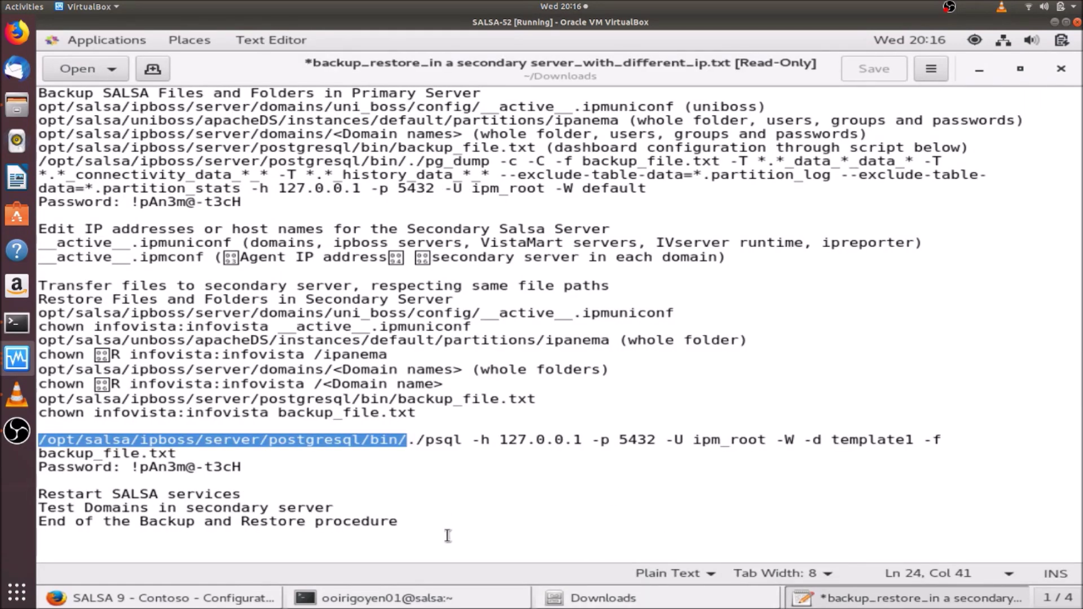
Switch to the root account in the terminal with su -, entering the root password
click(453, 601)
text(su -)
key(Return)
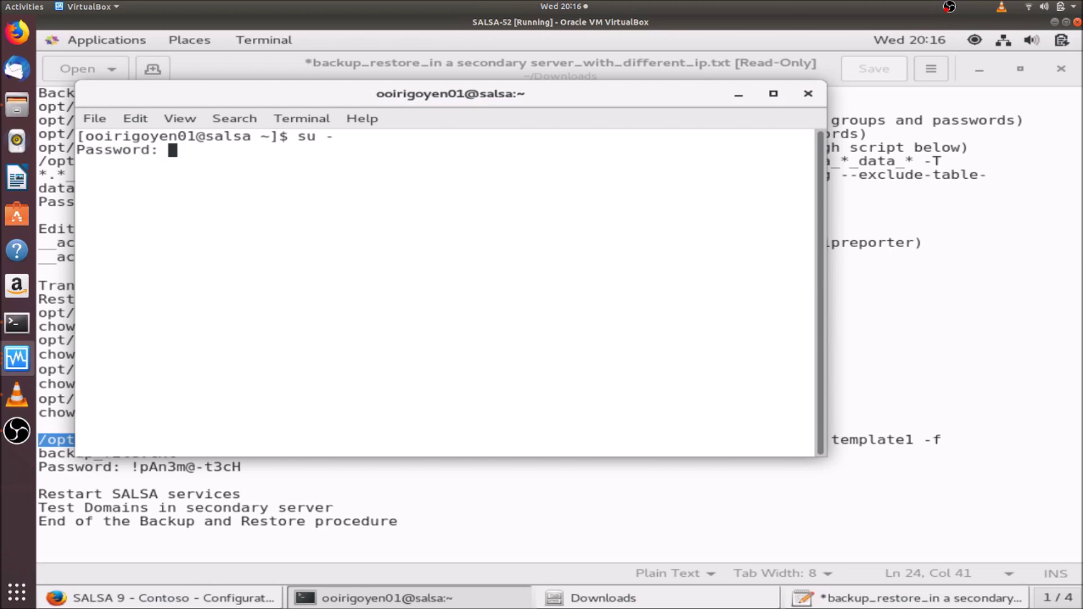
key(Return)
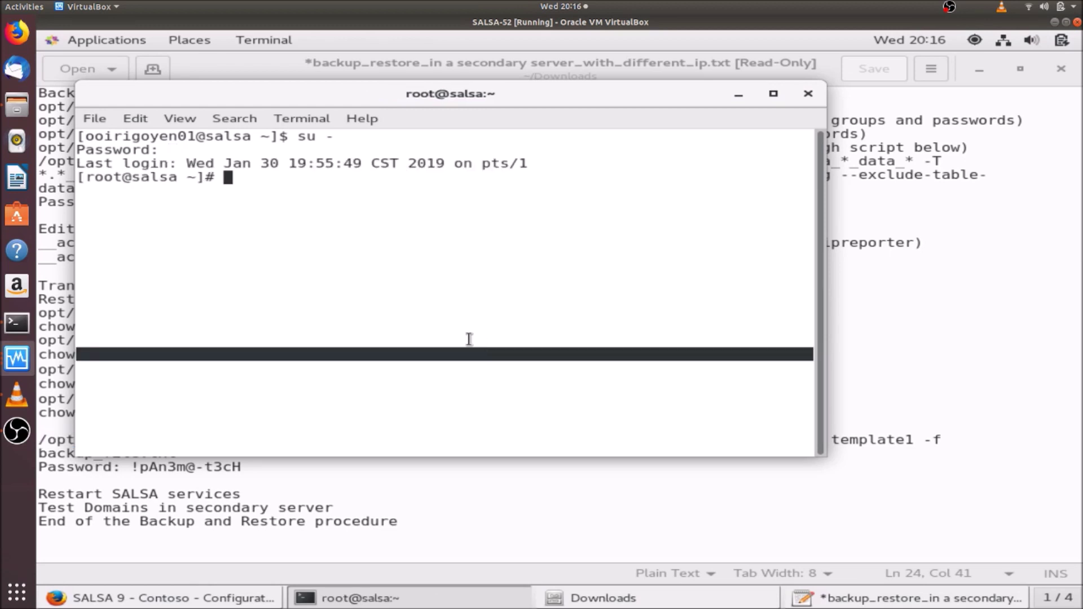
key(Return)
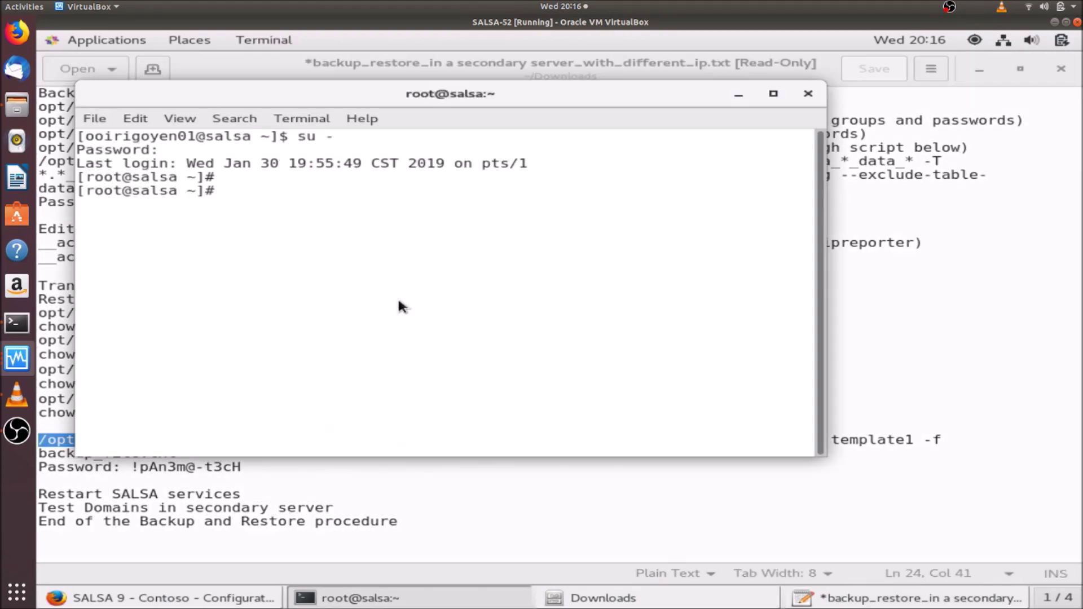
Change the terminal's working directory to /opt/salsa/ipboss/server/postgresql/bin/ using the copied path
right_click(399, 305)
click(462, 376)
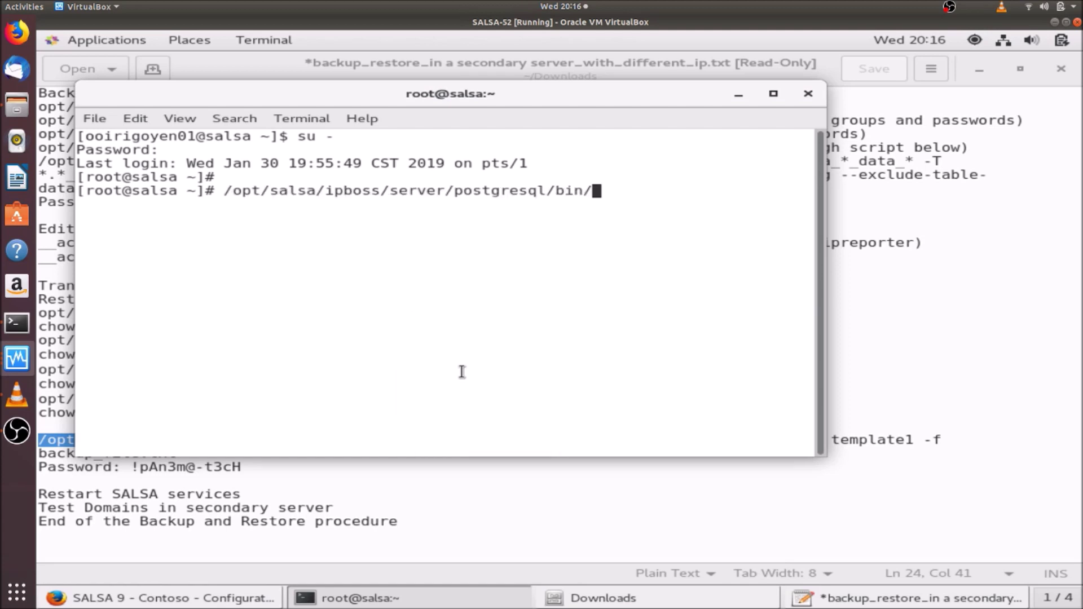
key(Left)
key(Left)
key(Left)
key(Left)
key(Left)
key(Left)
key(Left)
key(Left)
key(Left)
key(Left)
key(Left)
key(Left)
key(Left)
key(Left)
key(Left)
key(Left)
key(Left)
key(Left)
key(Left)
key(Left)
key(Home)
text(cd)
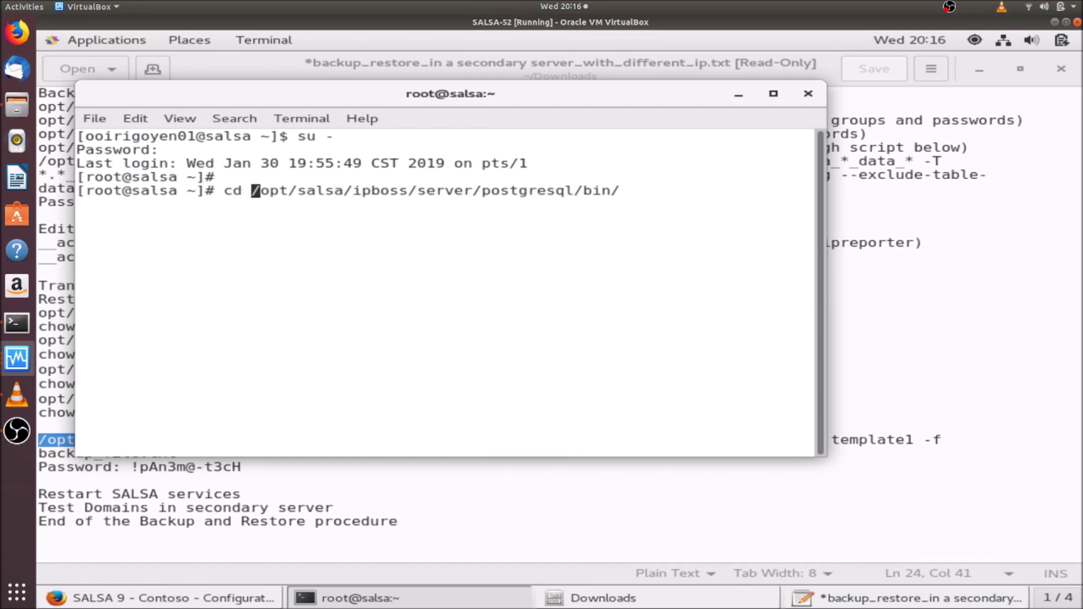
key(Return)
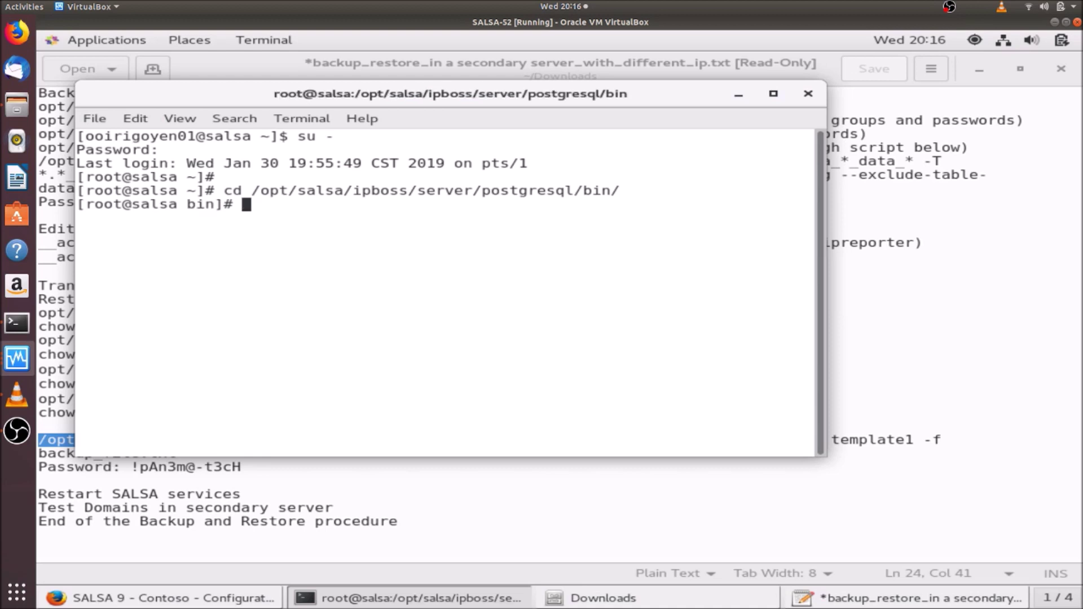
Try to run ./psql -h 127.0.0.1 -p 5432 -U ipm_root -W -d template1 -f without a file name
click(491, 529)
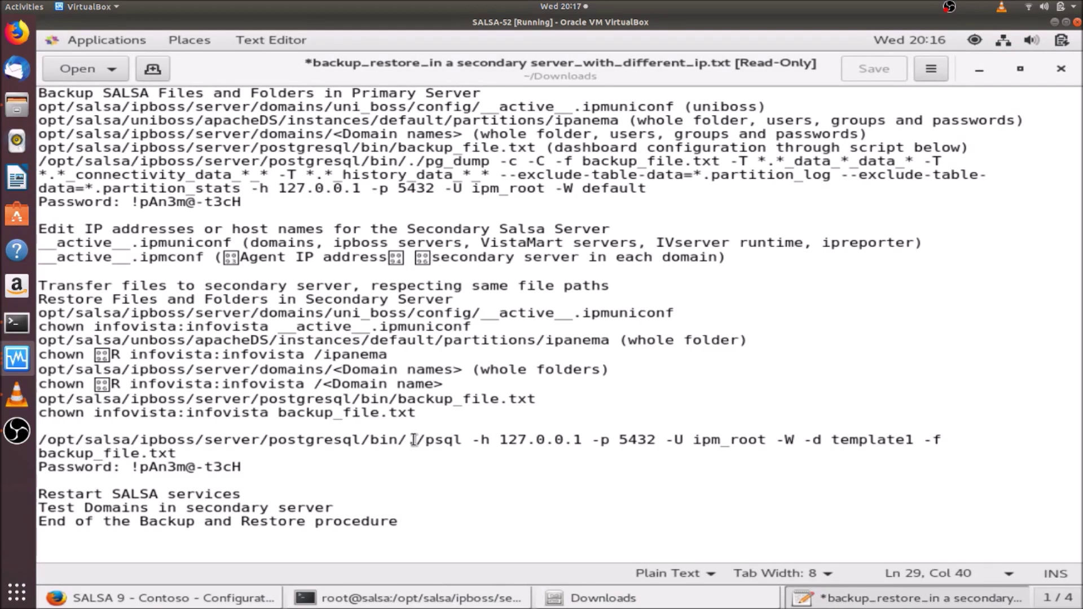
drag(416, 439, 940, 439)
key(ctrl+c)
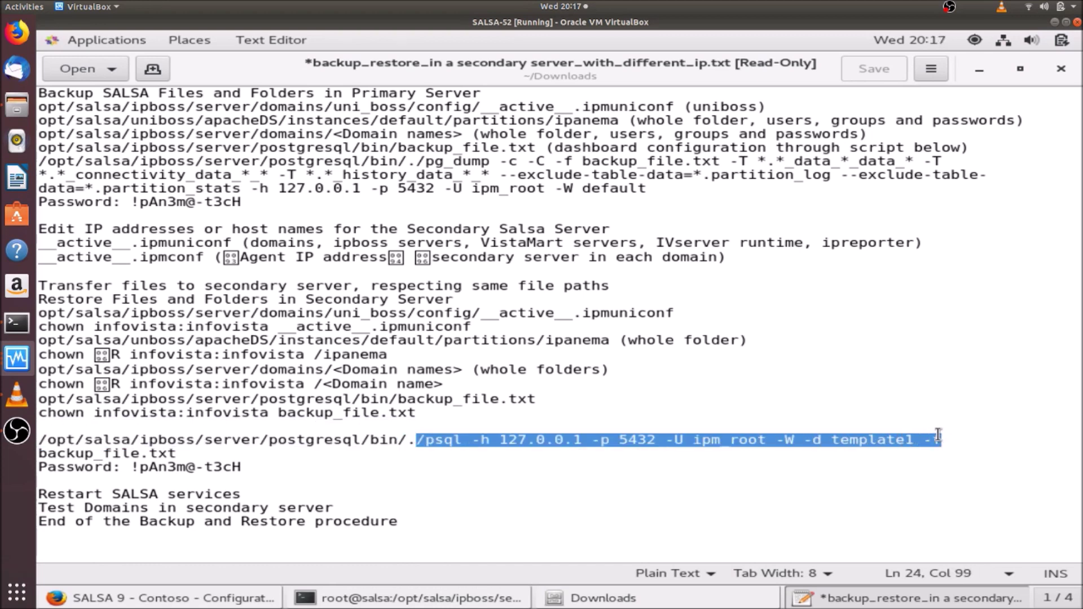
key(alt+Tab)
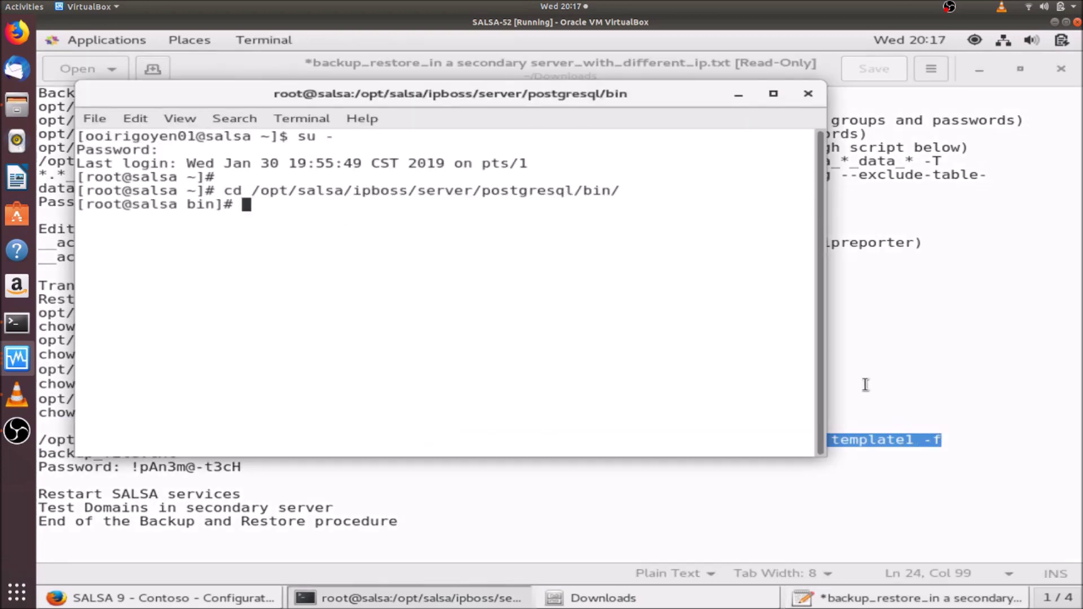
right_click(663, 344)
click(712, 418)
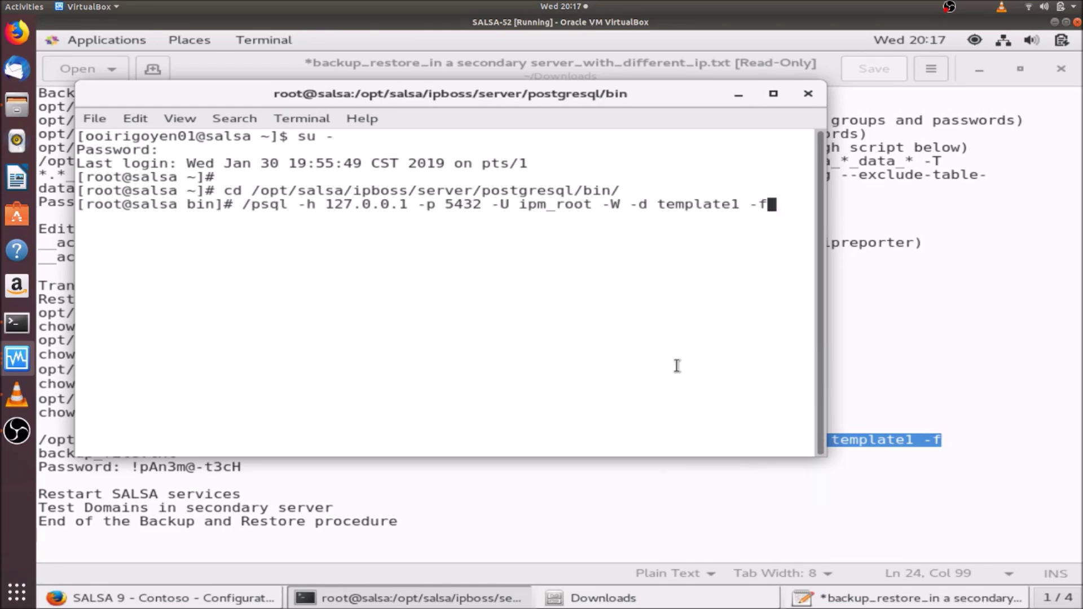
key(Left)
key(Left)
key(Left)
key(Left)
key(Left)
key(Left)
key(Left)
key(Left)
key(Left)
key(Left)
key(Left)
key(Left)
key(Left)
key(Left)
key(Left)
key(Left)
key(Left)
key(Left)
key(Left)
key(Left)
key(Left)
key(Left)
key(Left)
key(Left)
key(Left)
key(Left)
key(Left)
key(Left)
key(Left)
key(Left)
text(.)
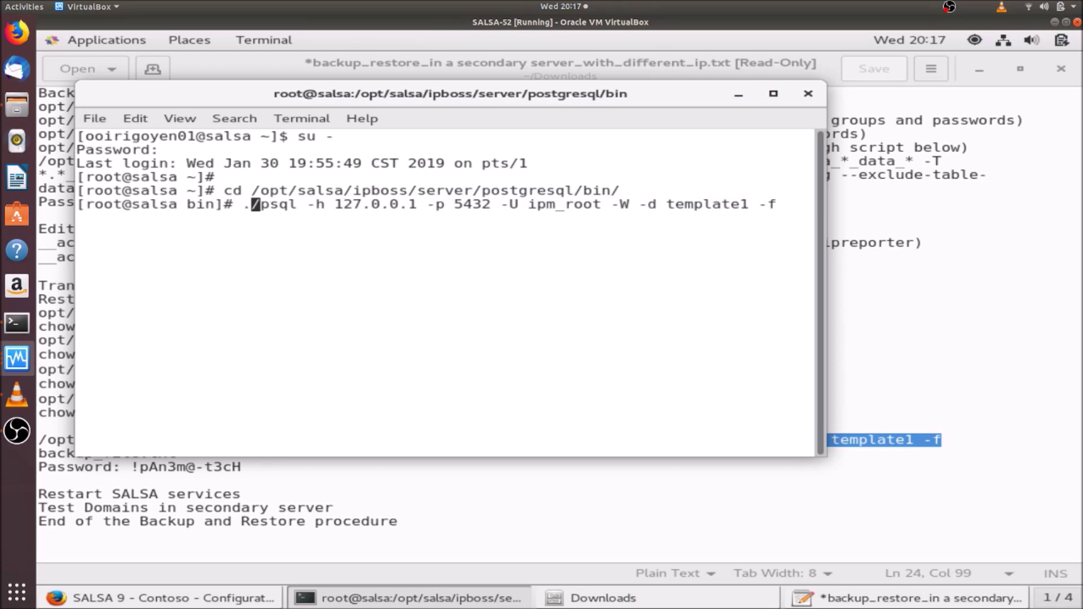
key(Return)
Copy the psql command including backup_file.txt from the procedure file and try to run it as /psql
click(40, 480)
drag(416, 440, 176, 455)
key(alt+Tab)
right_click(269, 367)
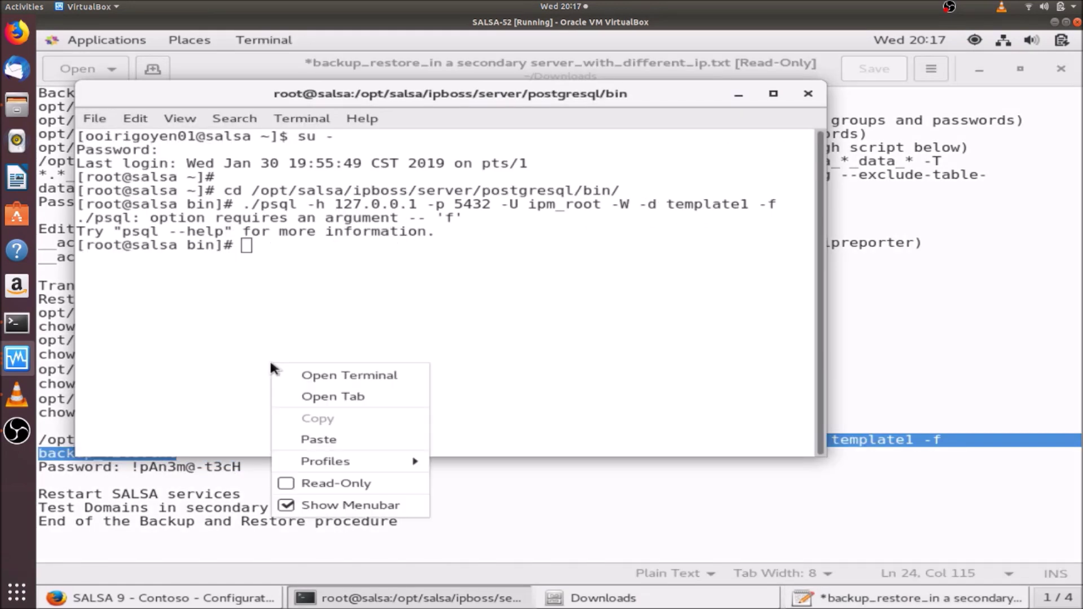
click(313, 440)
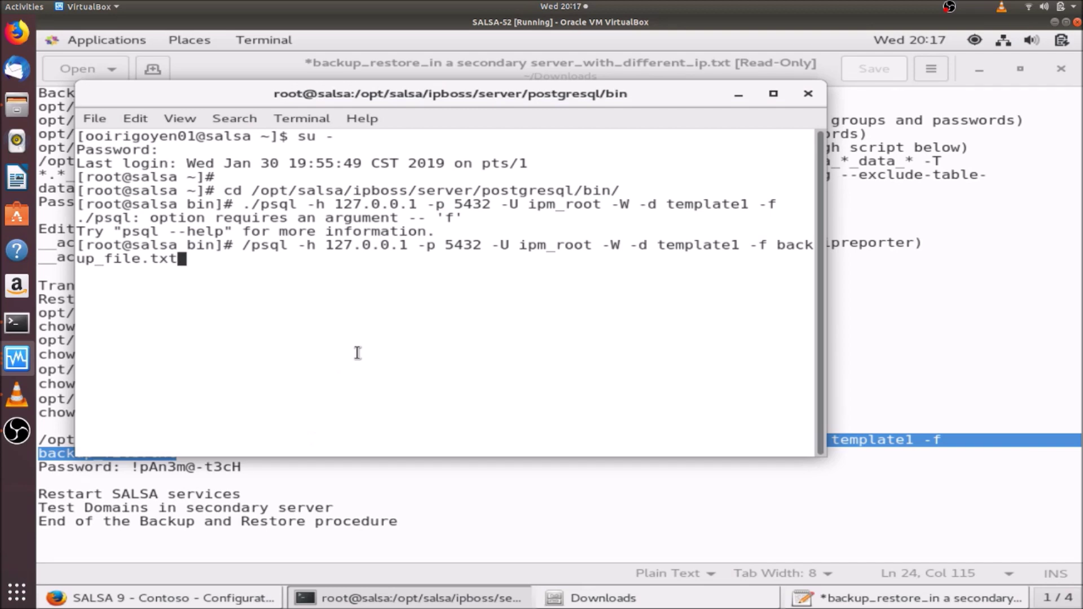
key(Return)
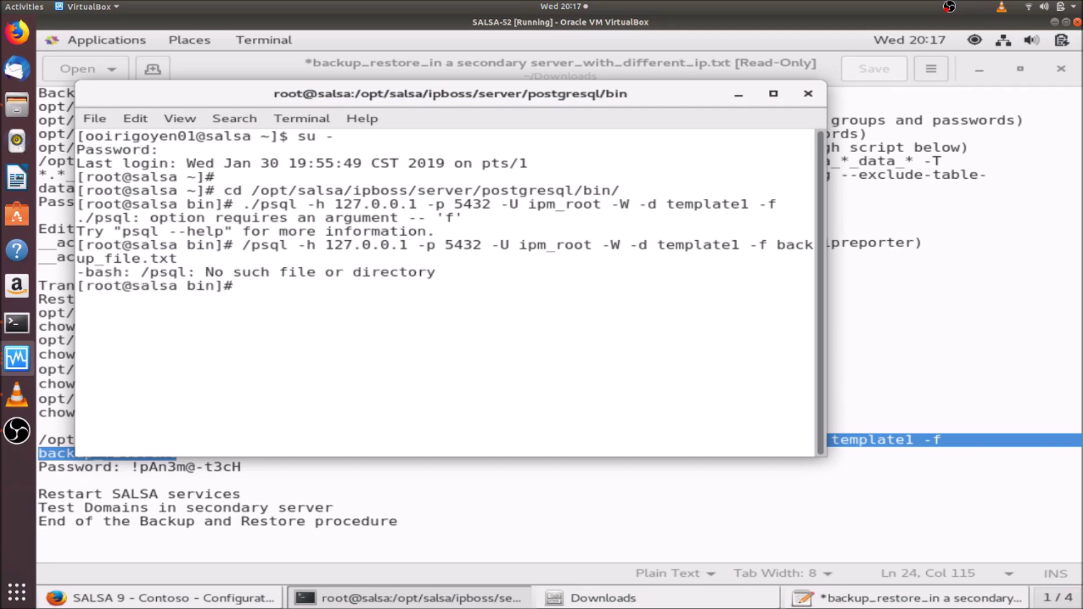
Correct the previous command and run ./psql -h 127.0.0.1 -p 5432 -U ipm_root -W -d template1 -f backup_file.txt
key(Up)
key(Left)
key(Left)
key(Left)
key(Left)
key(Left)
key(Left)
key(Left)
key(Left)
key(Left)
key(Left)
key(Left)
key(Left)
key(Left)
key(Left)
key(Left)
key(Left)
key(Left)
key(Left)
key(Left)
key(Left)
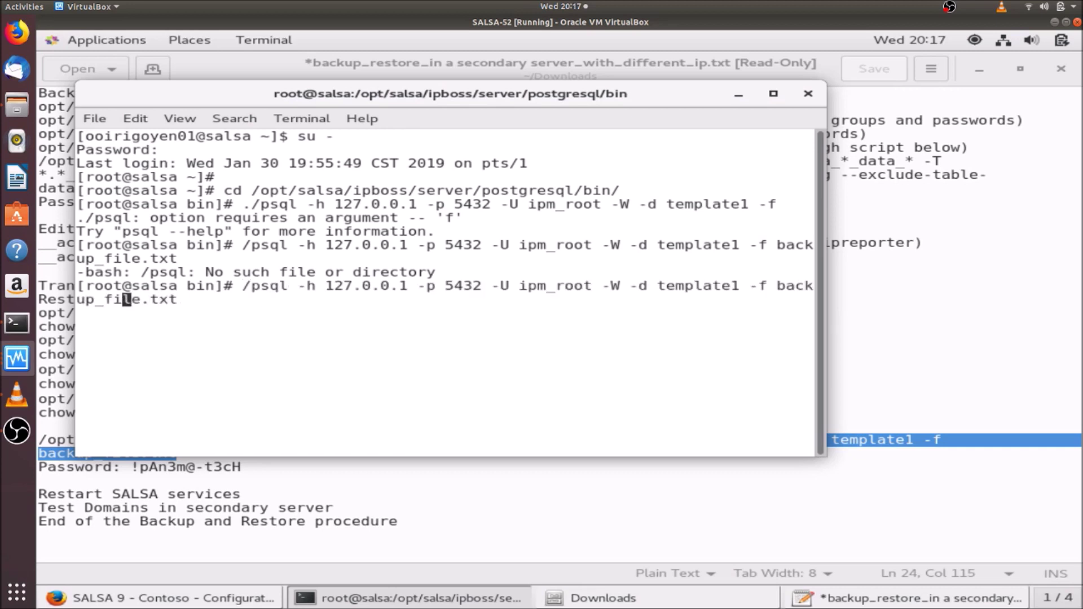
key(Left)
key(Left)
key(Left)
key(Left)
key(Left)
key(Left)
key(Left)
key(Left)
key(Left)
key(Left)
key(Left)
key(Left)
key(Left)
key(Left)
key(Left)
key(Left)
key(Left)
key(Left)
key(Left)
key(Left)
text(.)
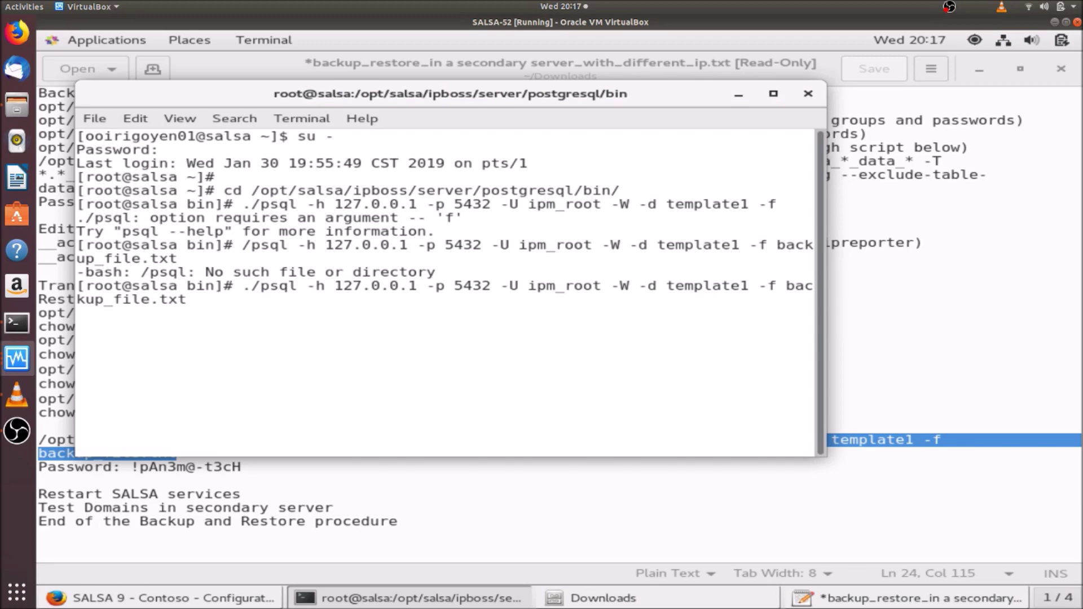
key(Return)
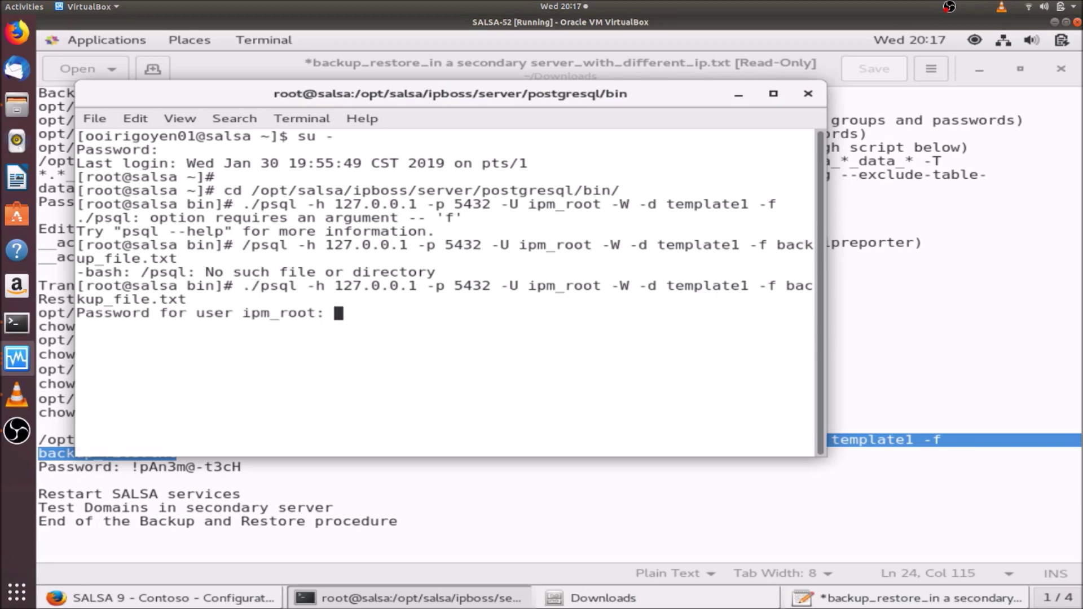
Copy the ipm_root password from the procedure file and enter it at both prompts to restore the database backup
click(236, 479)
drag(243, 467, 134, 467)
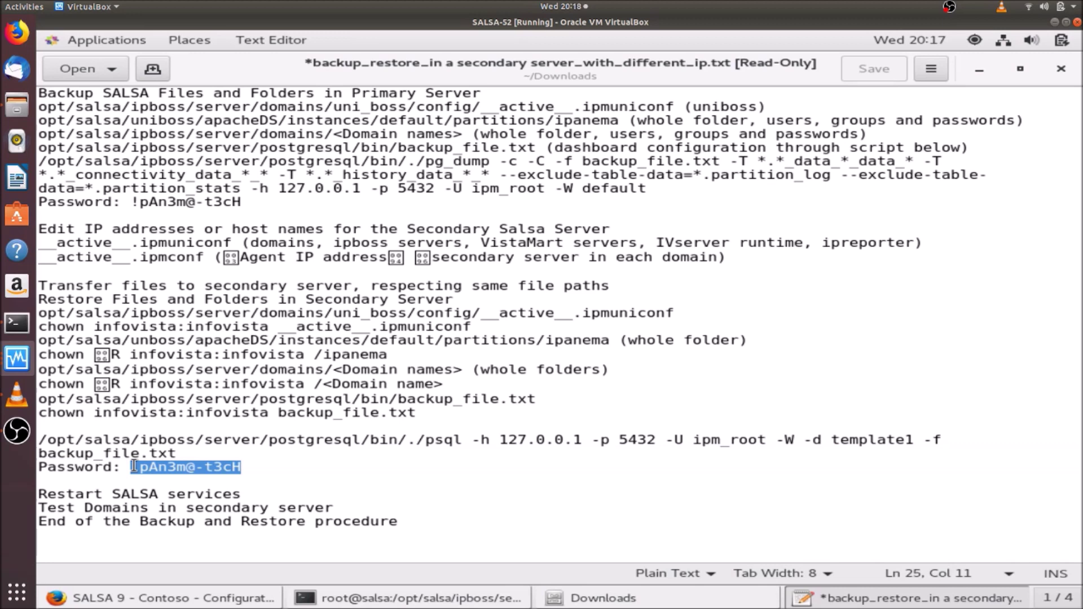
key(alt+Tab)
right_click(255, 343)
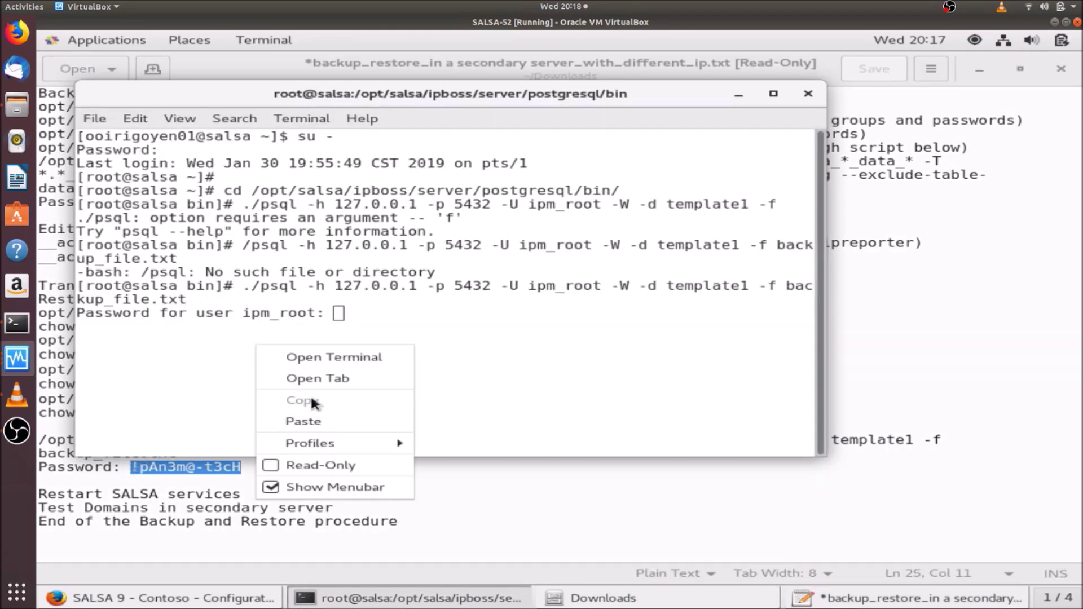
click(309, 421)
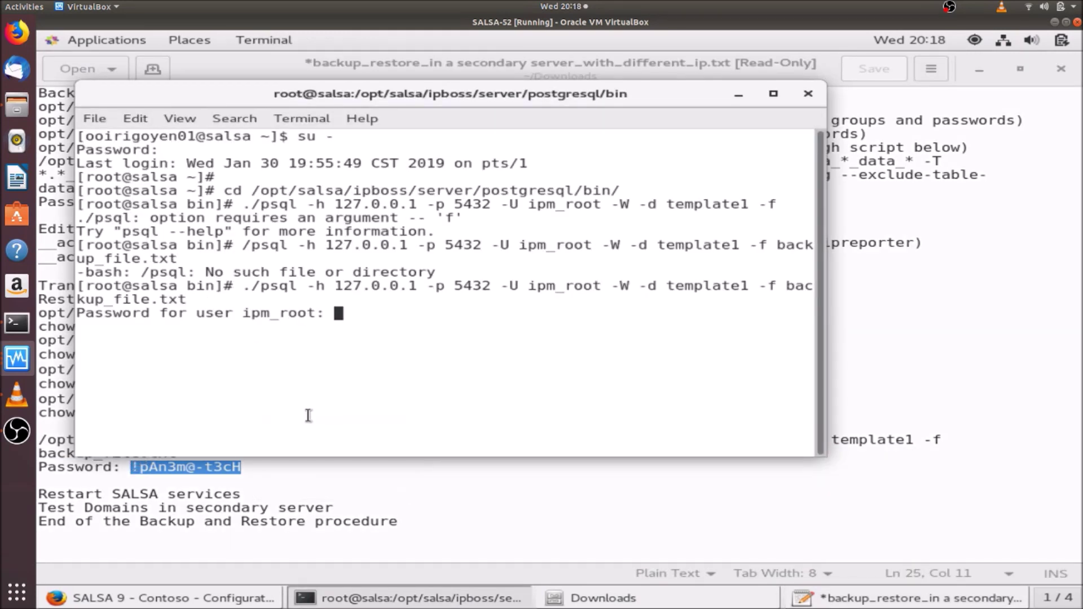
key(Return)
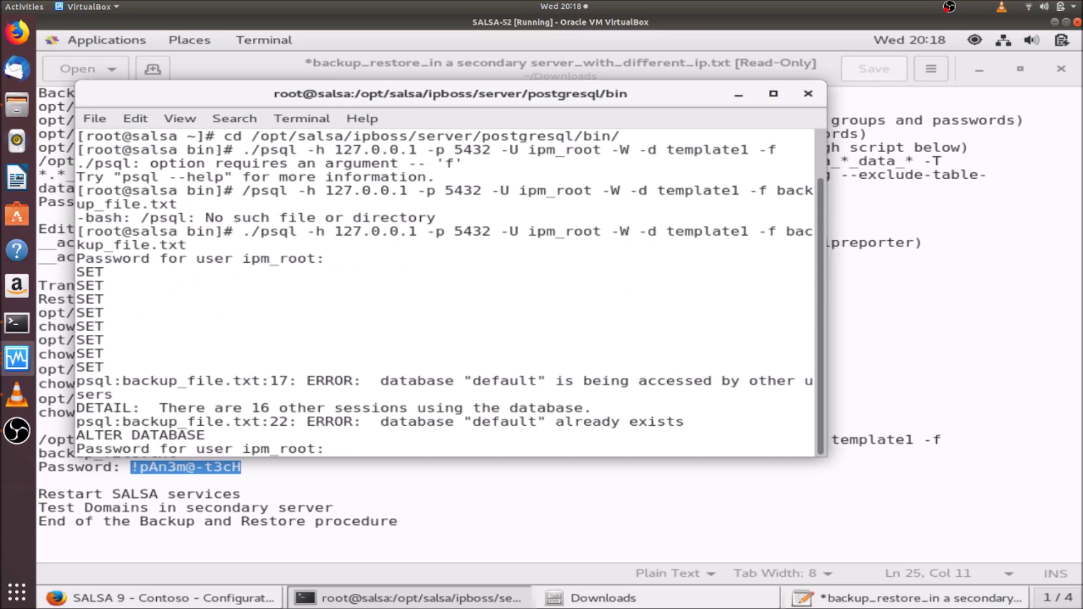
right_click(449, 362)
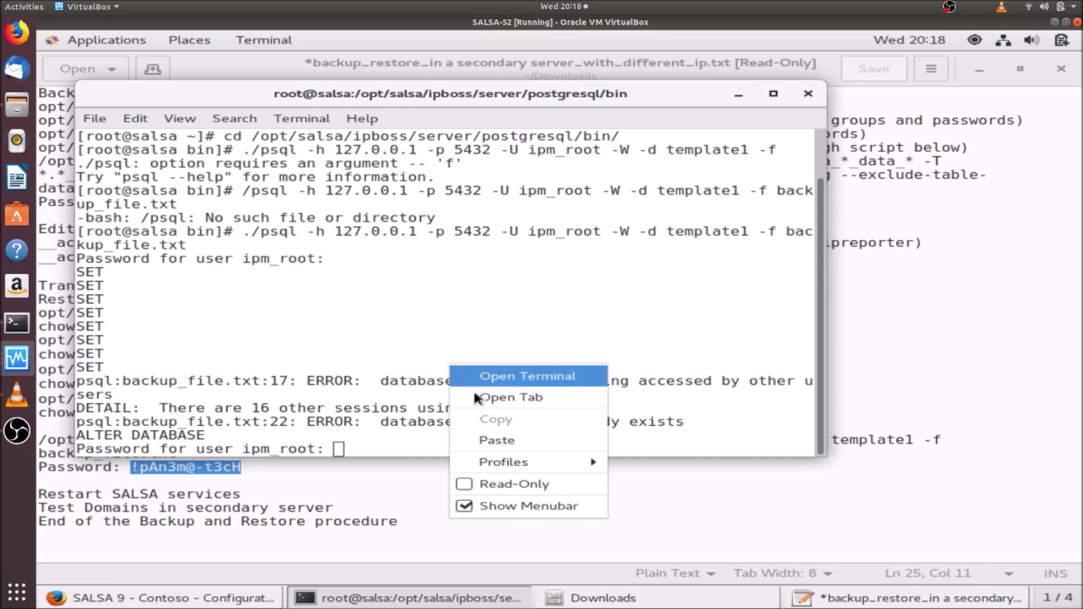
click(513, 440)
key(Return)
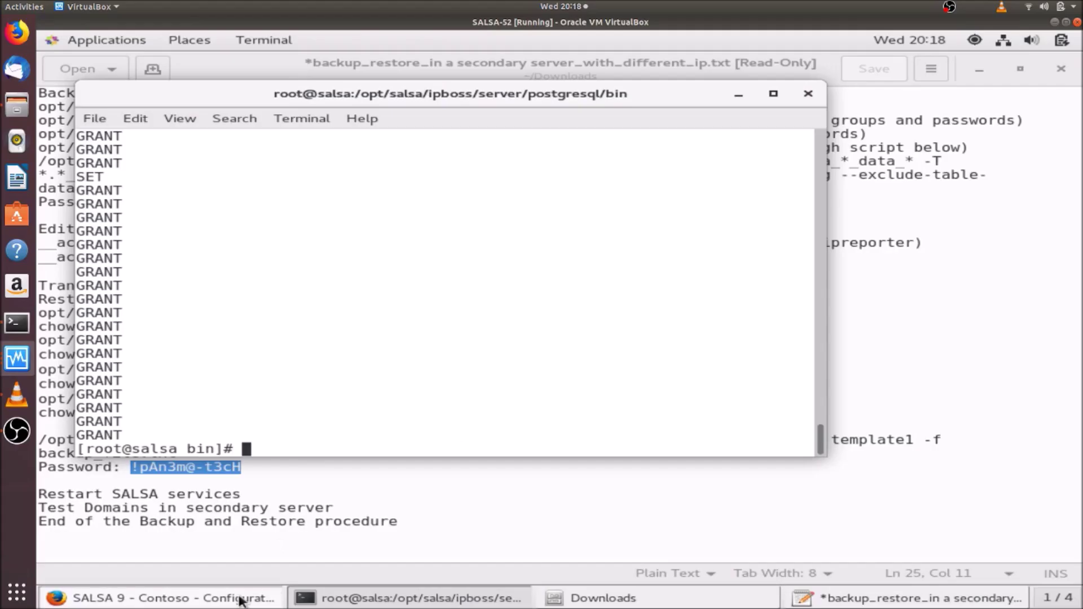
Switch to Firefox and reload the Contoso domain's SSL Optimization page to check the restored configuration
click(240, 596)
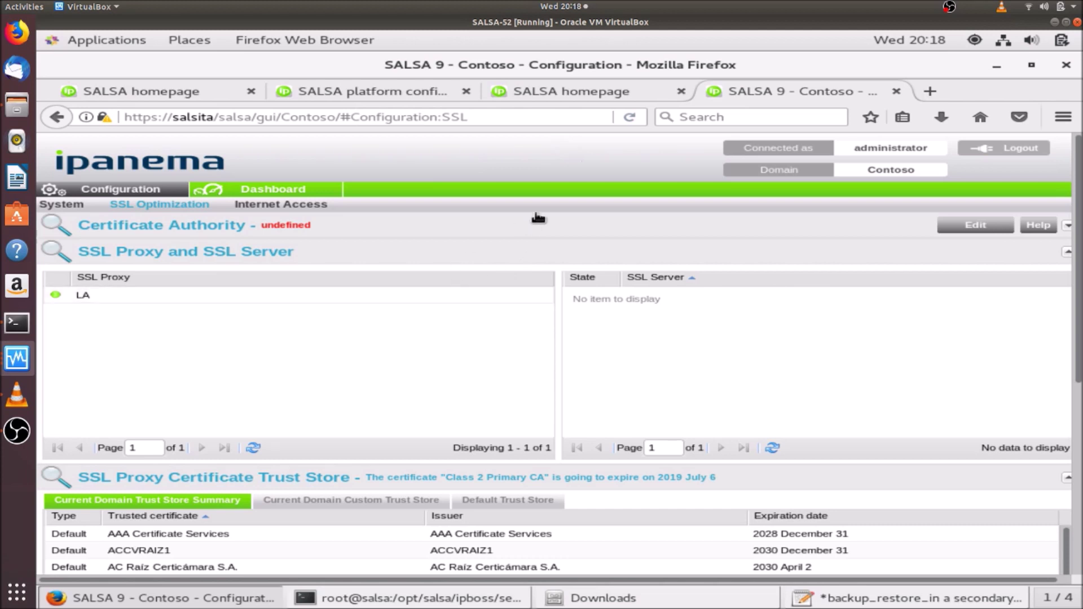
click(629, 115)
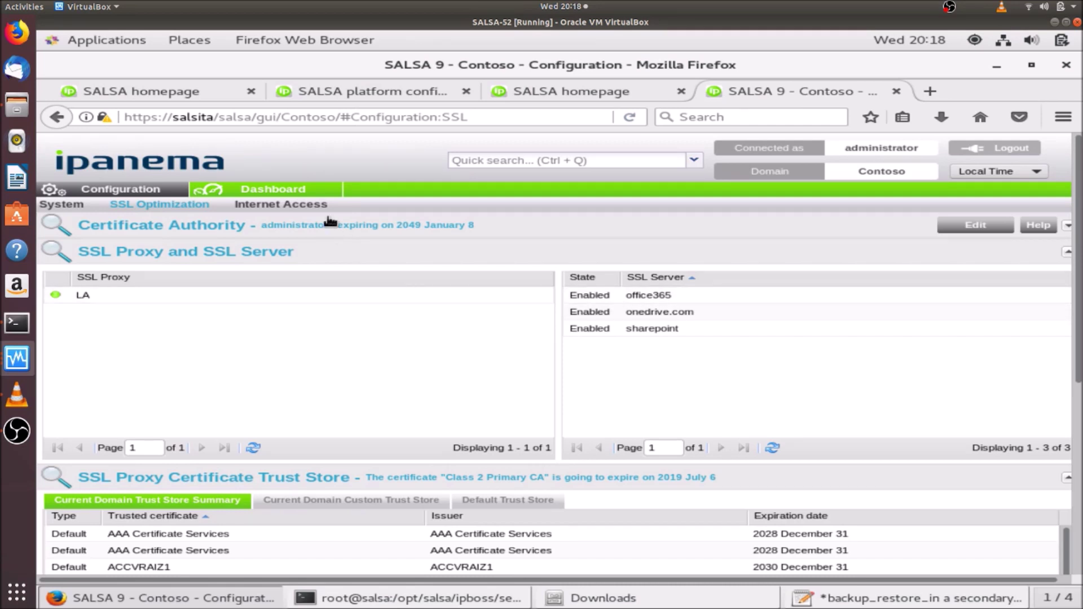
Open the Contoso-2 domain from the SALSA homepage
click(548, 93)
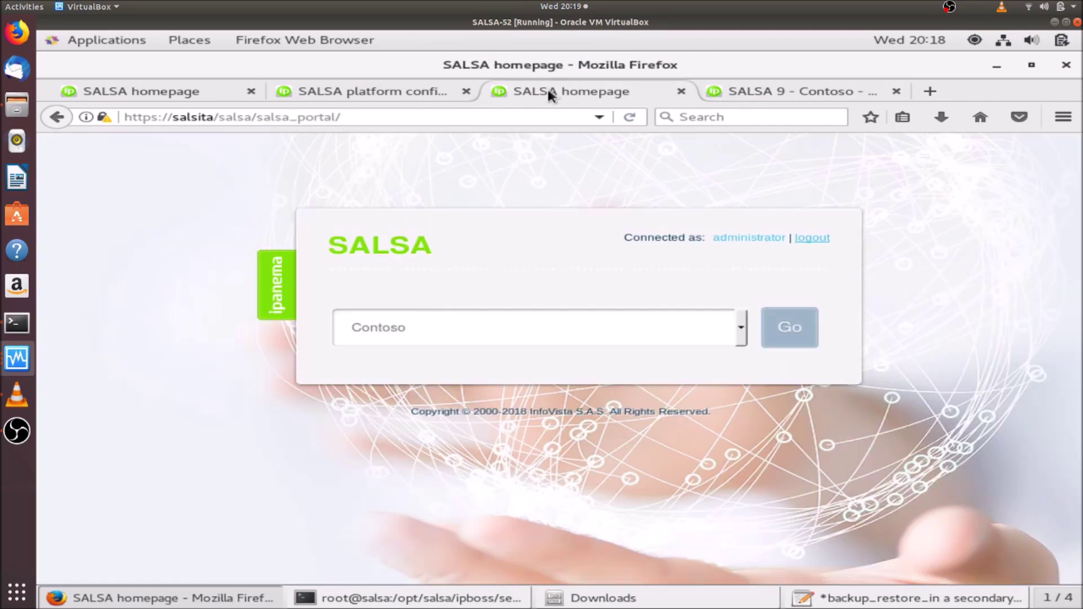
click(739, 322)
click(698, 429)
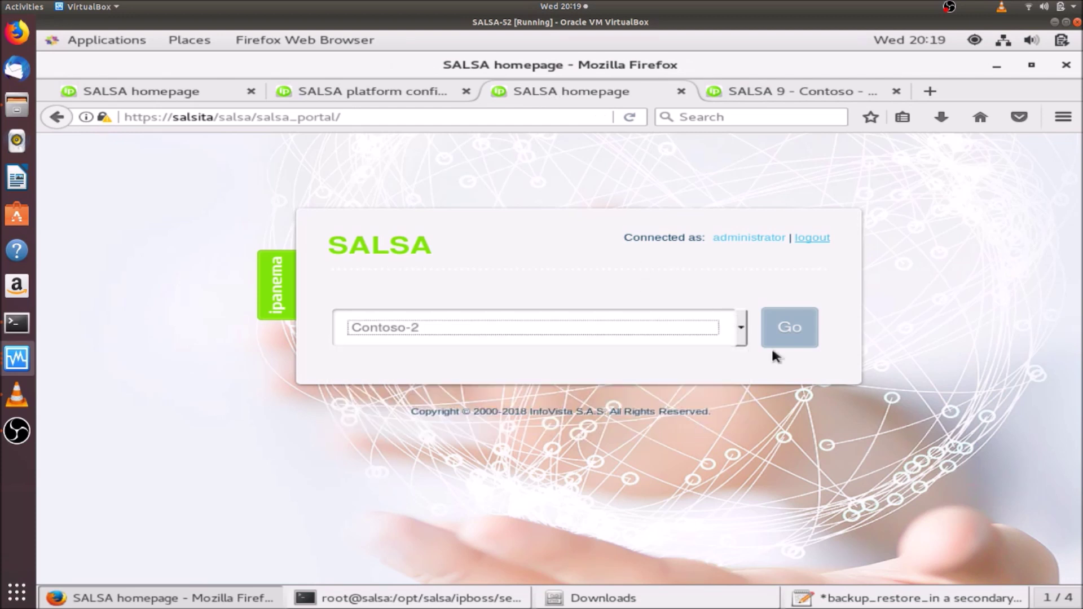
click(793, 332)
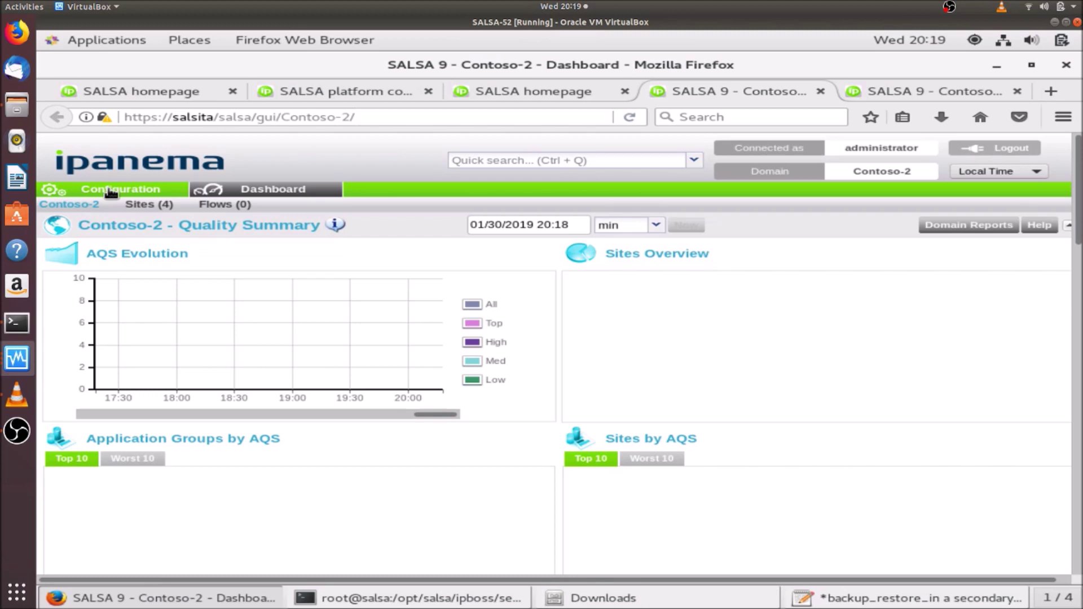
Review the Contoso-2 domain's Internet Access configuration, including its IPsec Concentrators
click(112, 192)
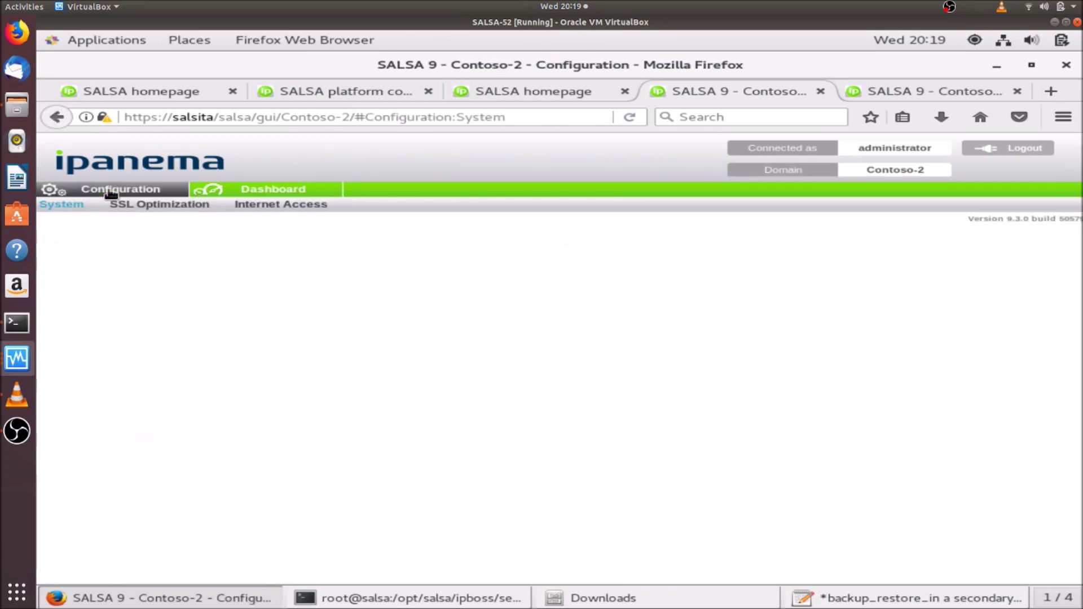
click(278, 204)
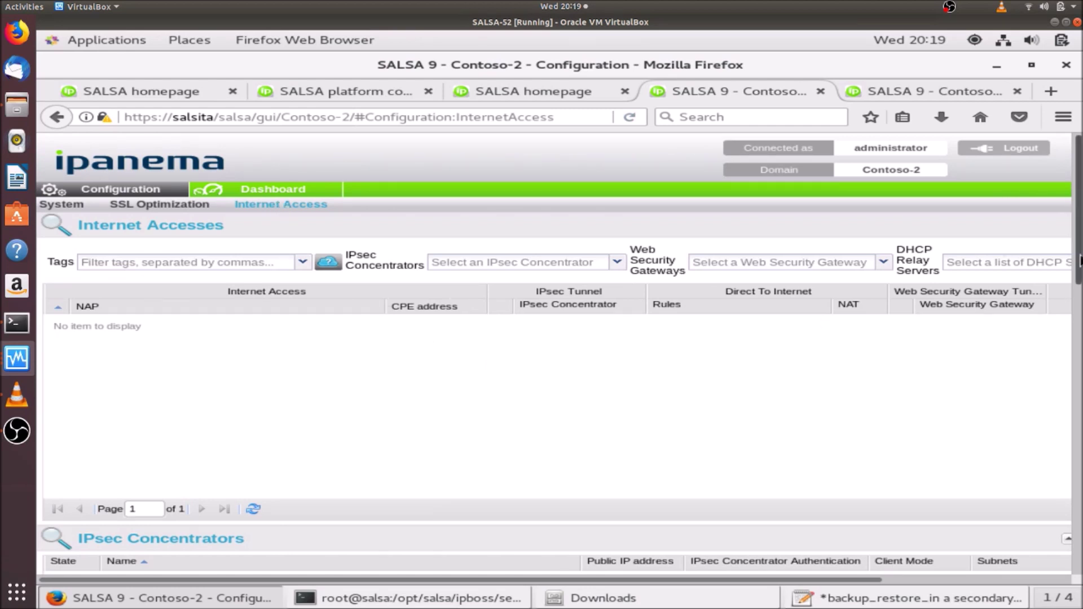
scroll(1079, 261, down, 5)
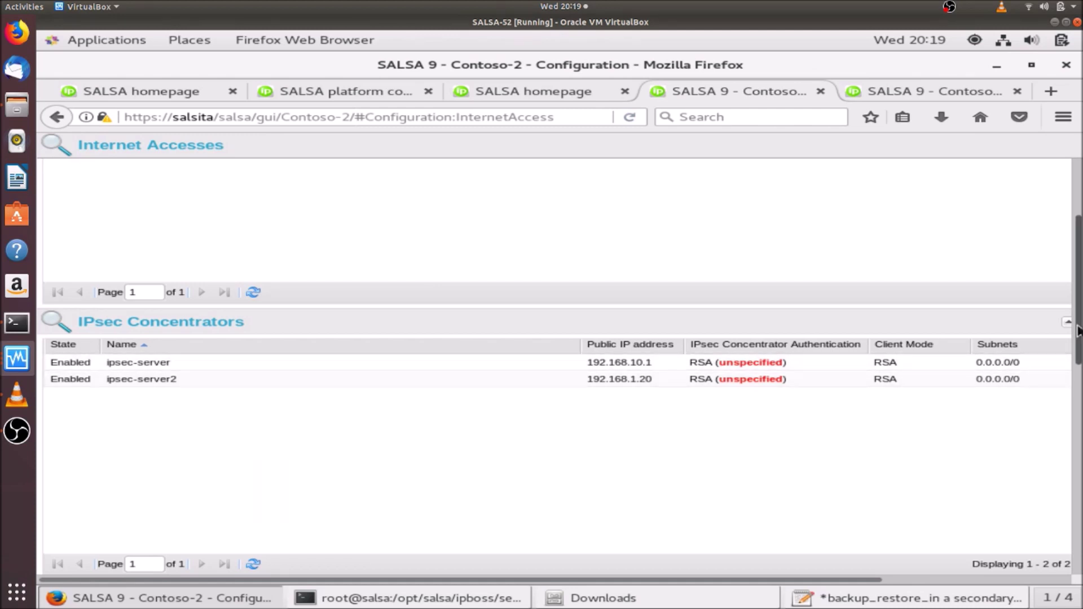
Check the Internet Accesses list of the Contoso-2 domain and return to the SALSA homepage
scroll(1079, 330, up, 5)
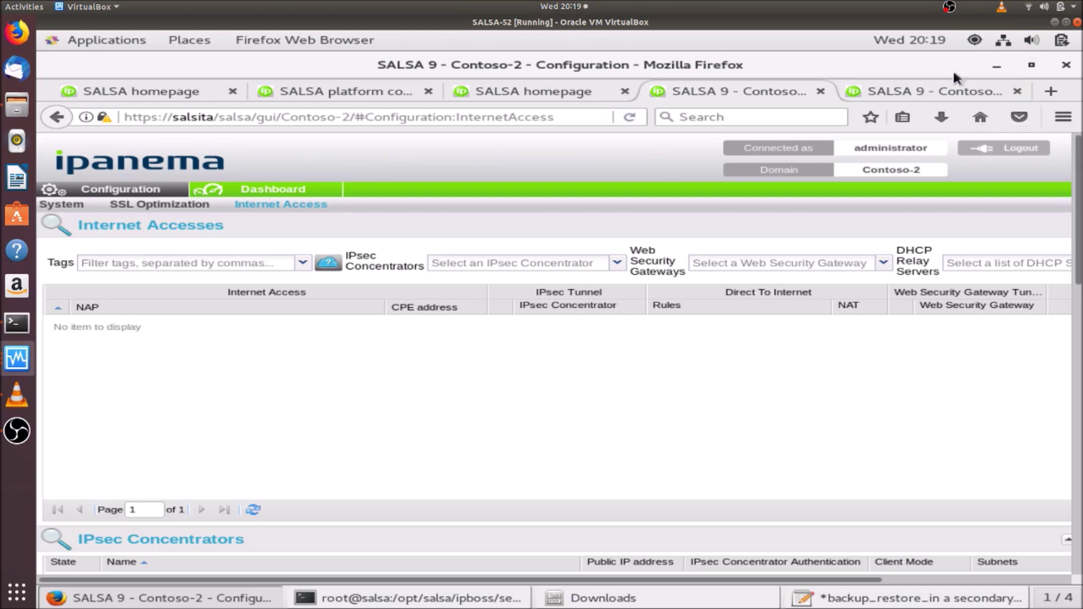
mouse_move(1079, 181)
mouse_down()
mouse_move(1078, 440)
mouse_move(1075, 181)
mouse_up()
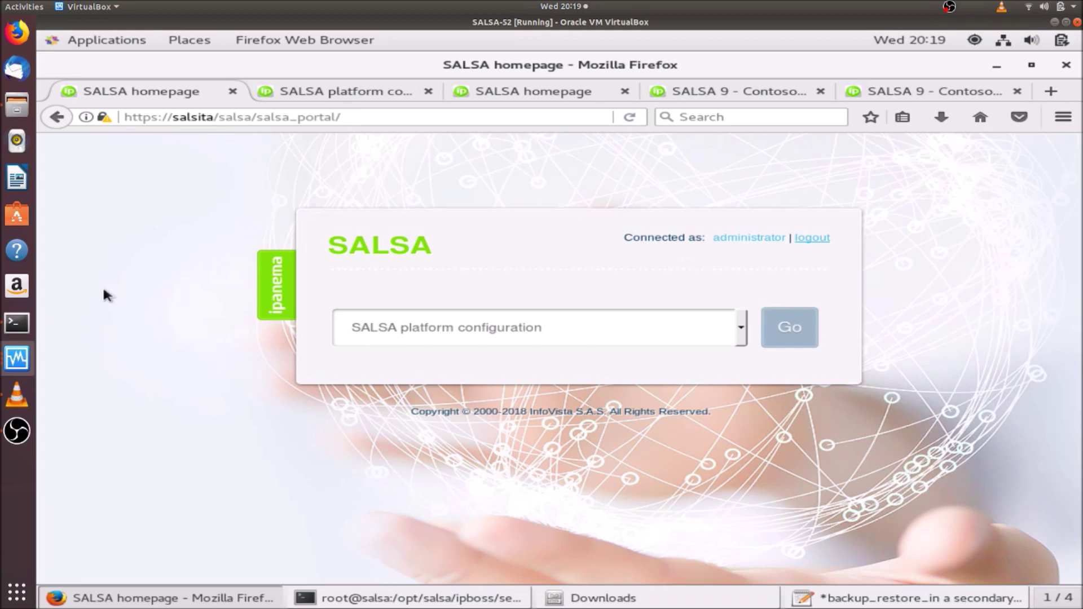
Switch to the CentOS_Salsa virtual machine and unlock its session with the account password
click(15, 360)
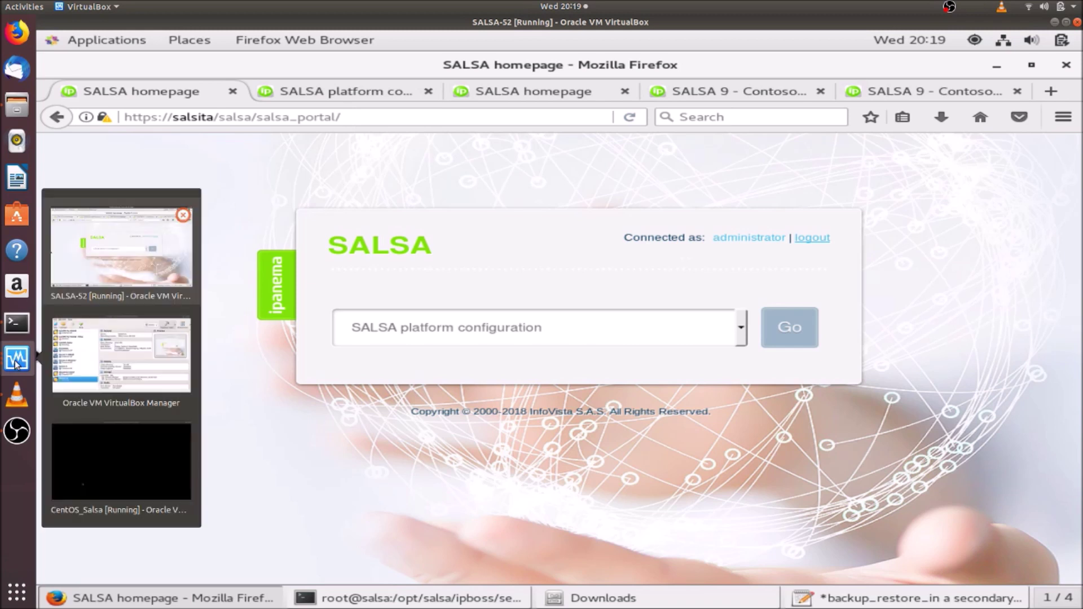
click(65, 463)
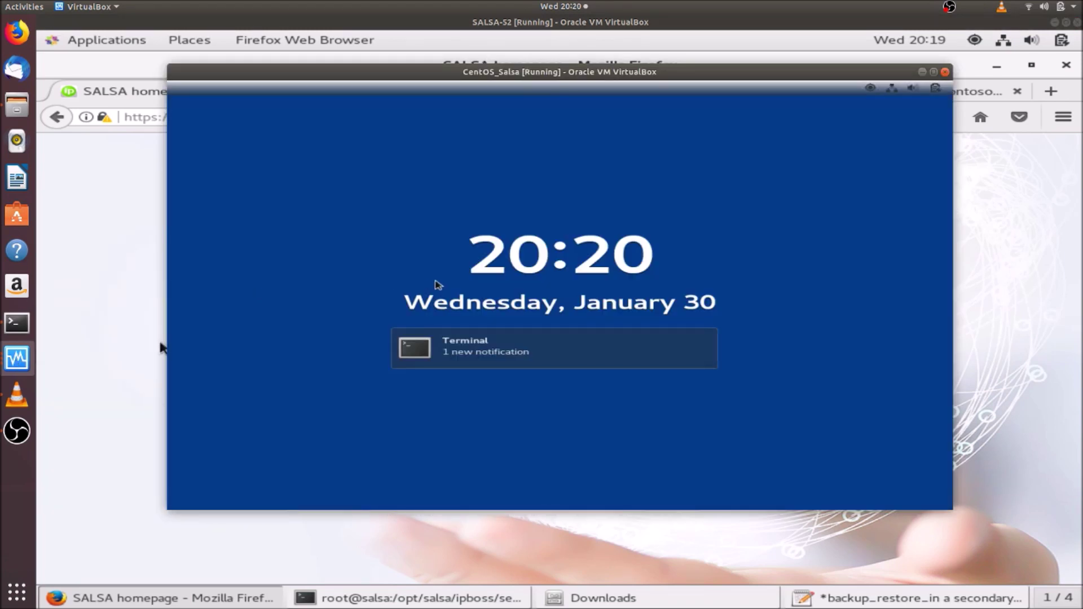
key(Return)
text(•••••••••)
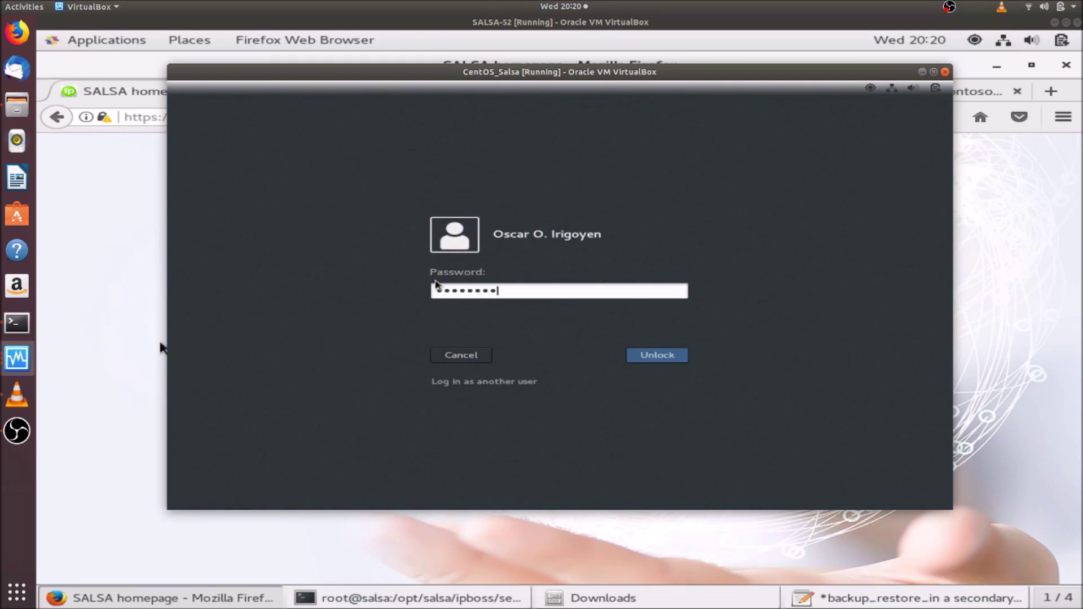
key(Return)
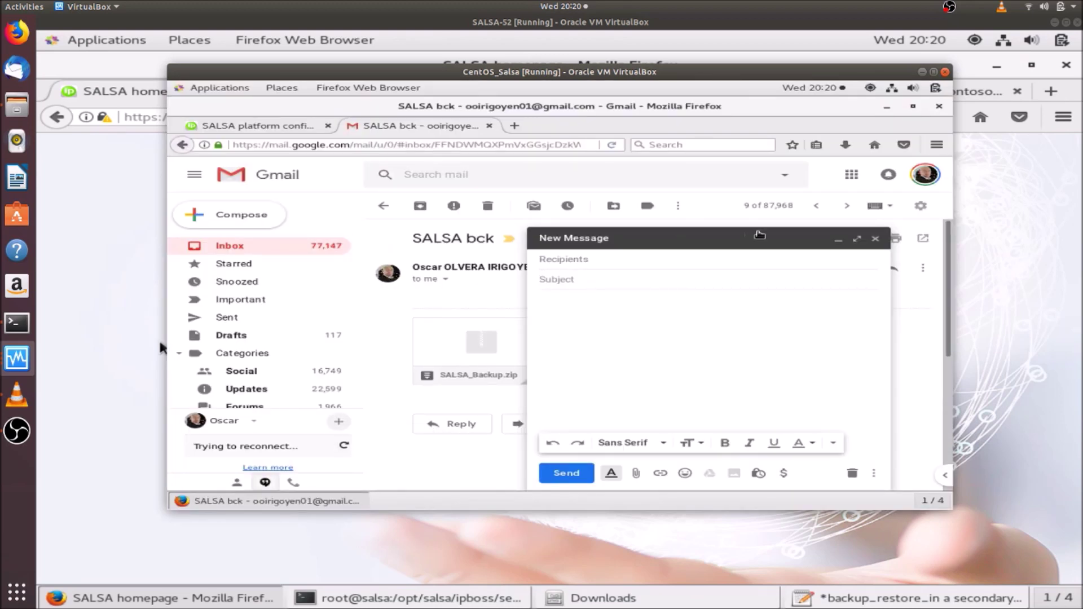
Minimize the mail draft and the browser, and open the SALSA_Backup folder inside Documents in the home folder
click(838, 239)
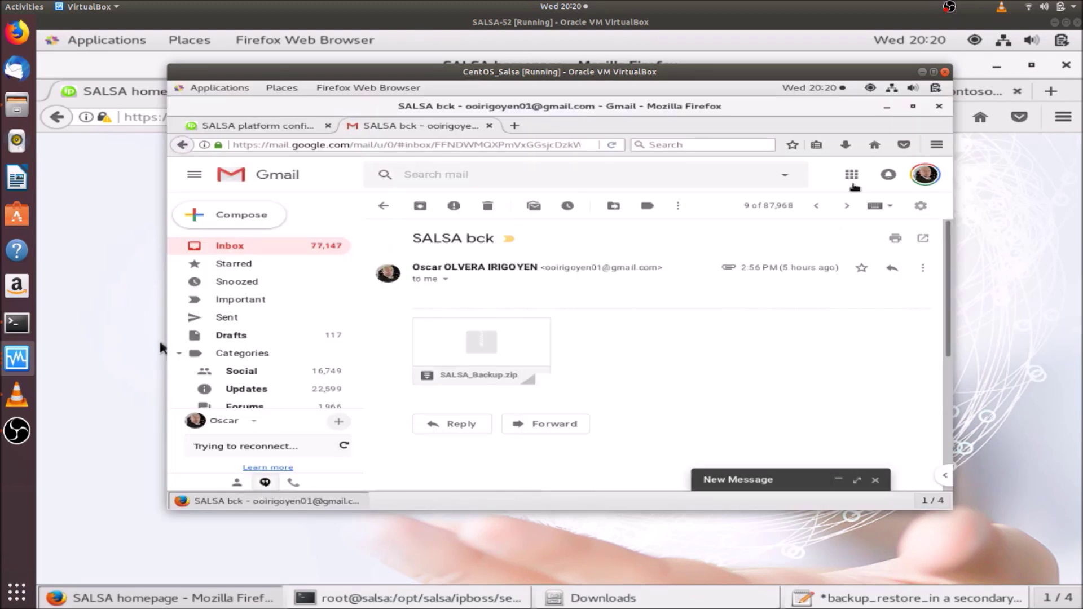
click(886, 107)
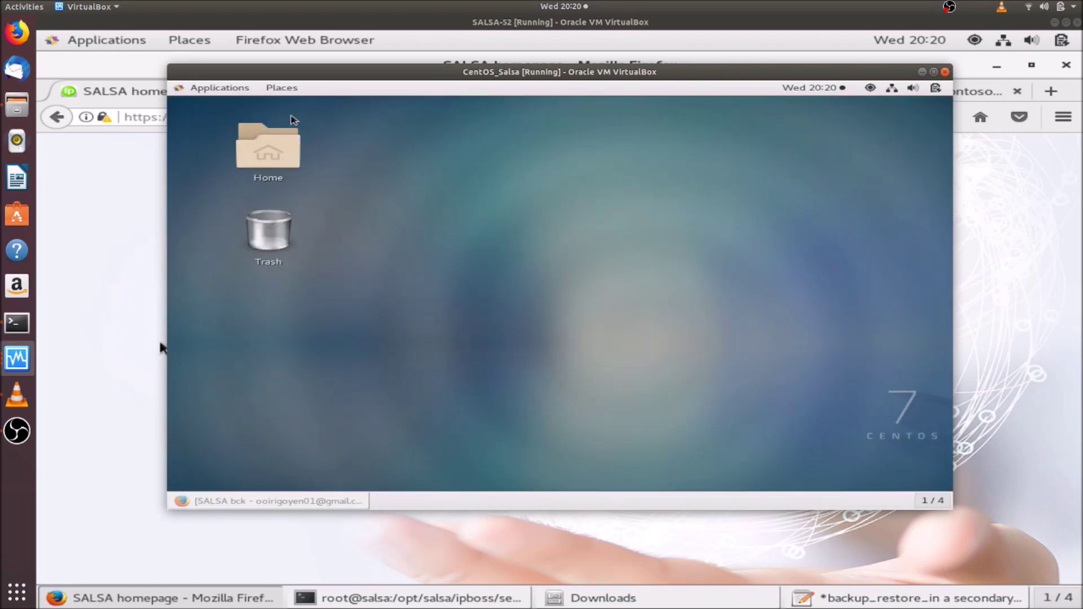
click(258, 147)
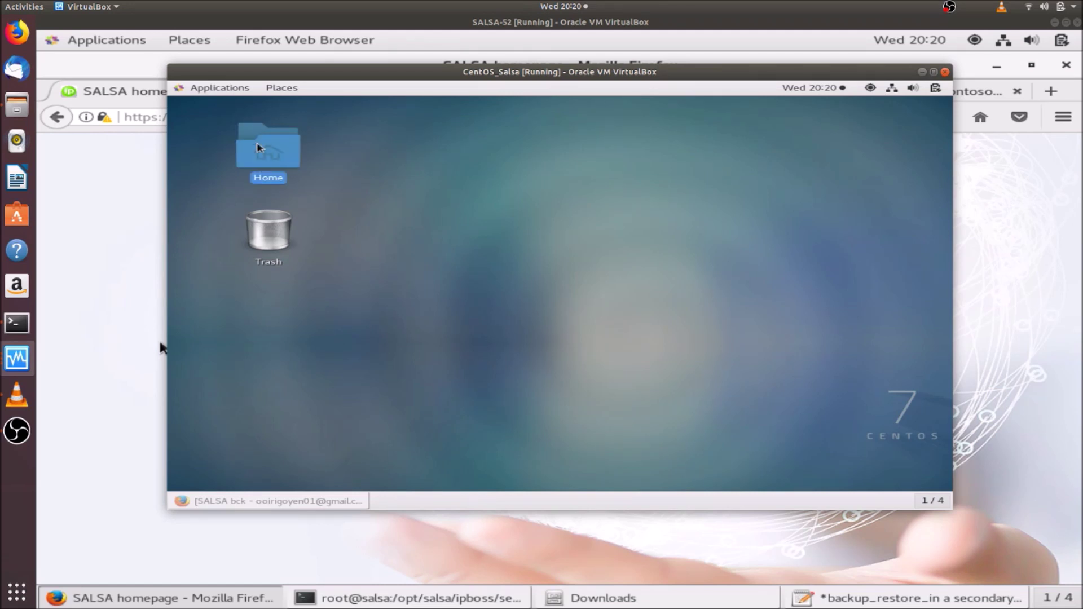
double_click(286, 167)
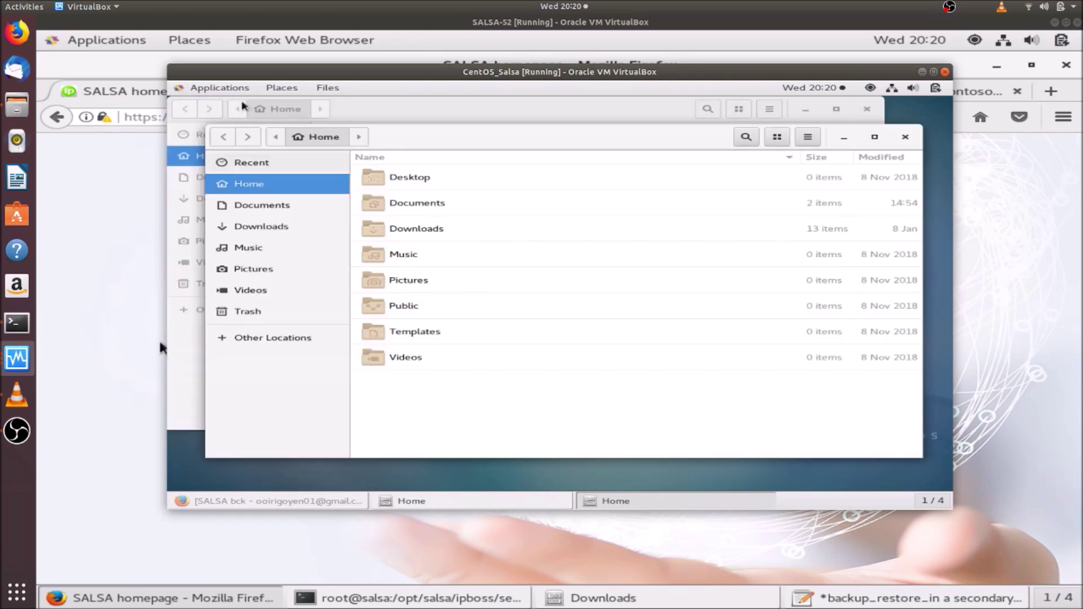
click(286, 164)
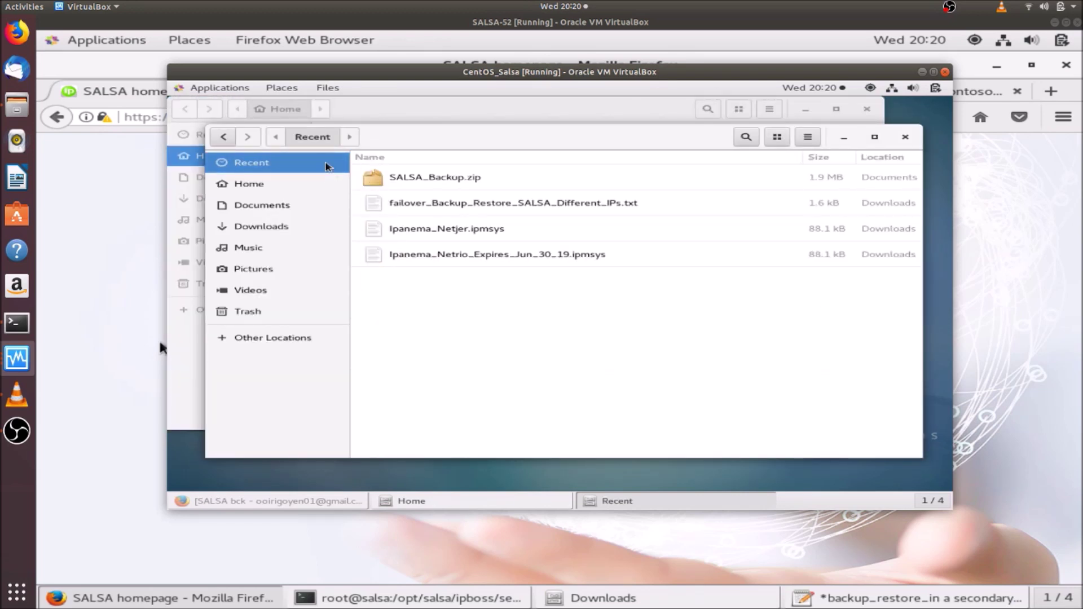
click(291, 186)
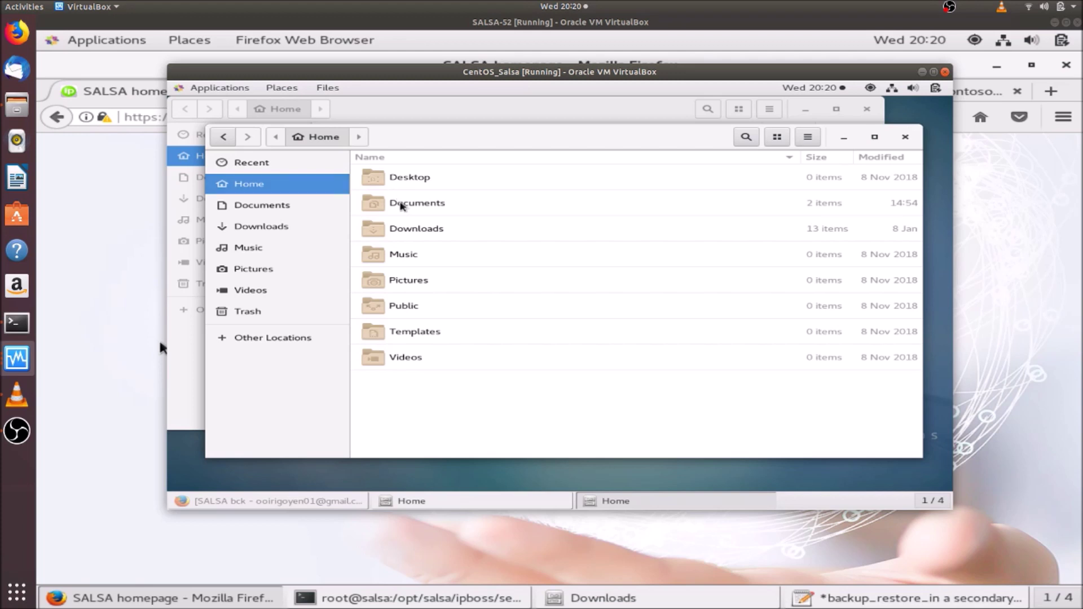
double_click(403, 205)
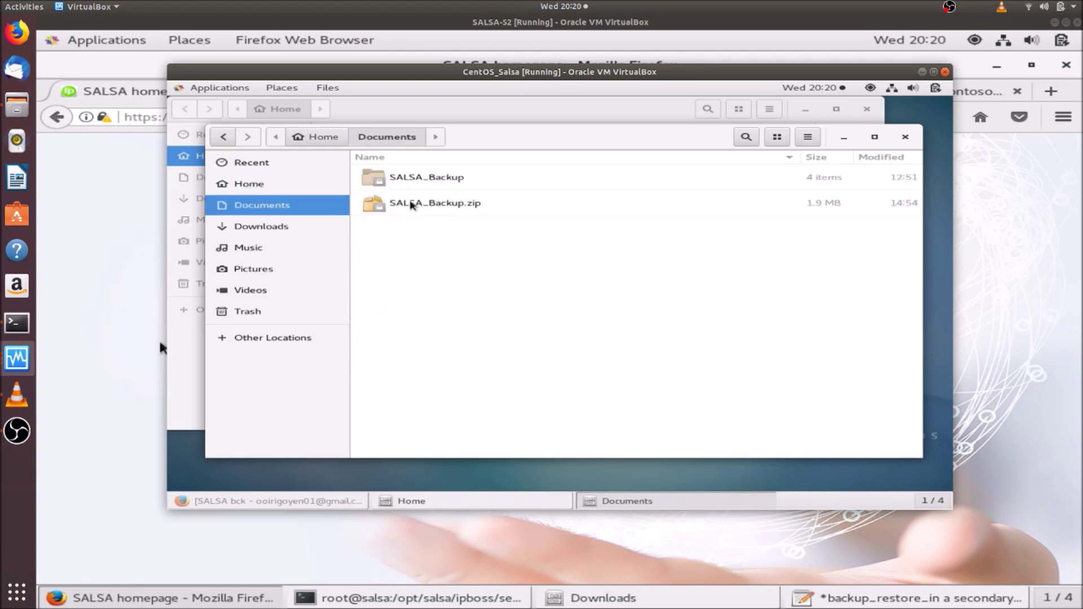
double_click(414, 182)
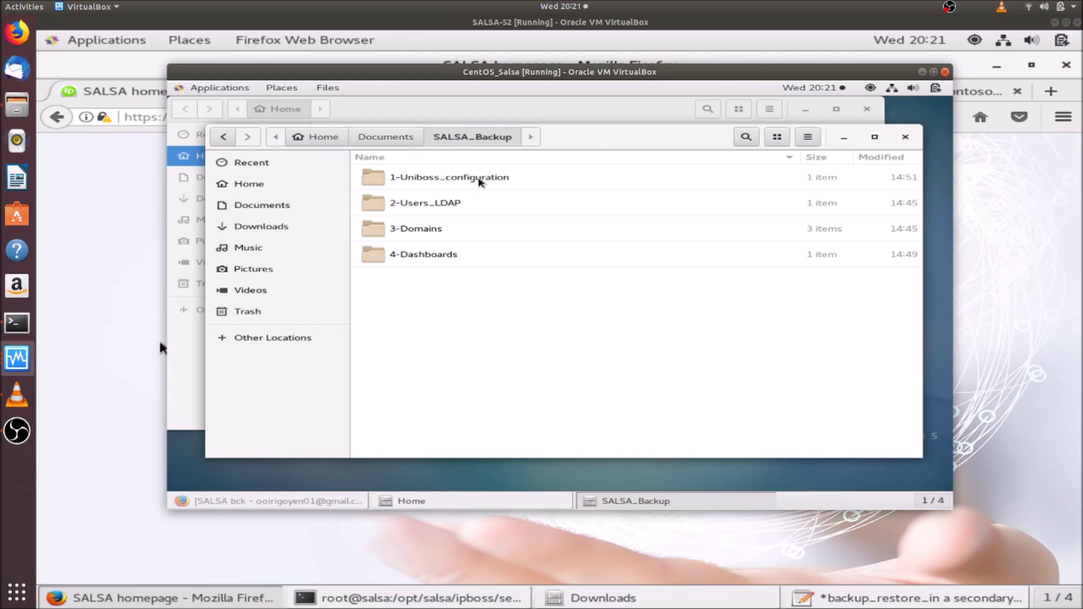
Inspect the backup's 1-Uniboss_configuration folder and the Contoso domain's config folder under 3-Domains
double_click(479, 180)
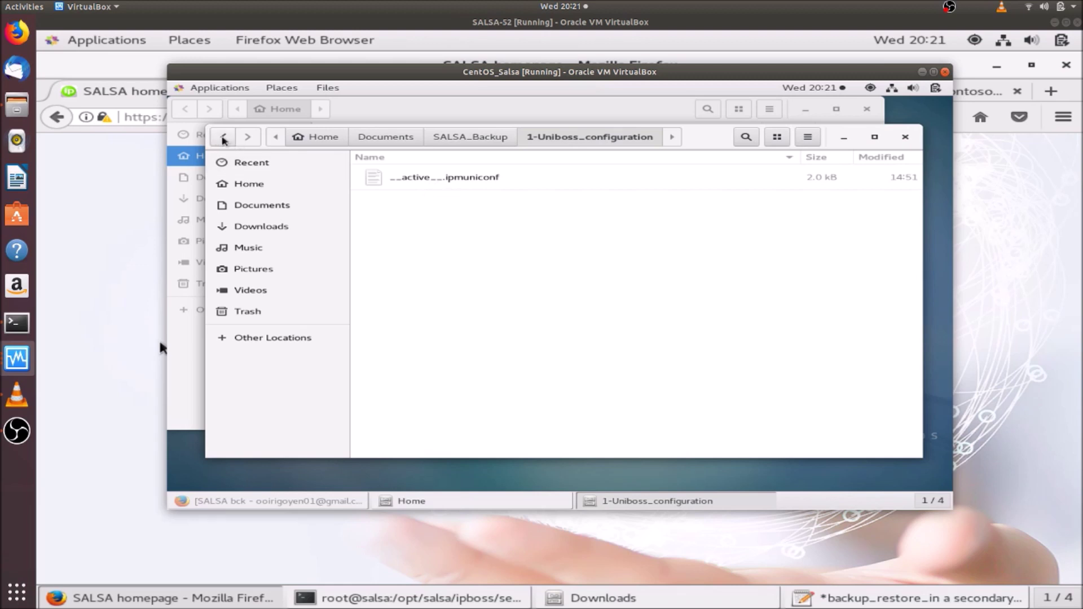
click(224, 138)
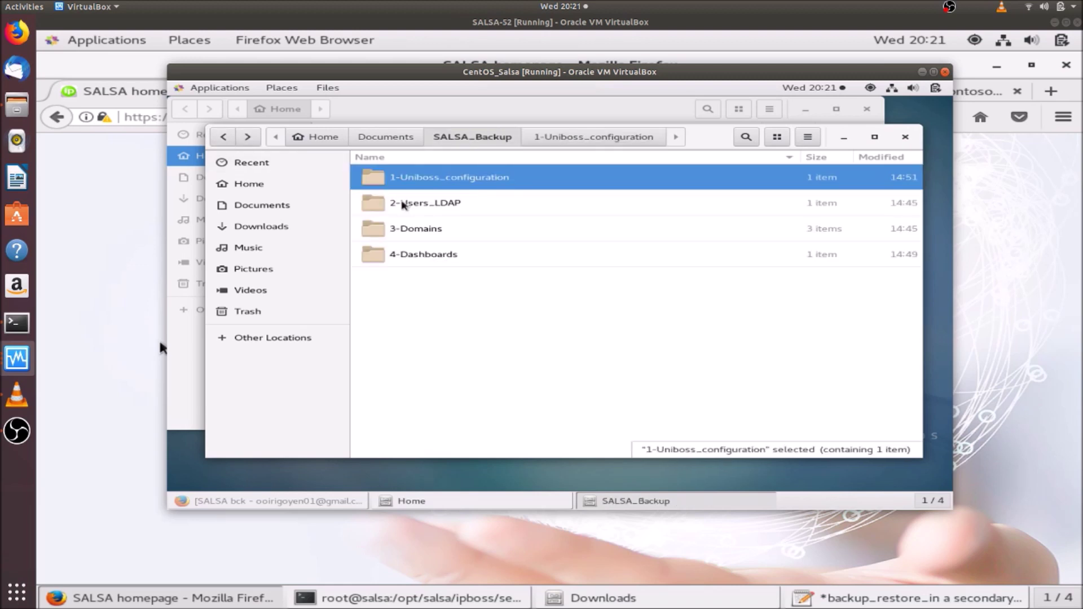
click(424, 231)
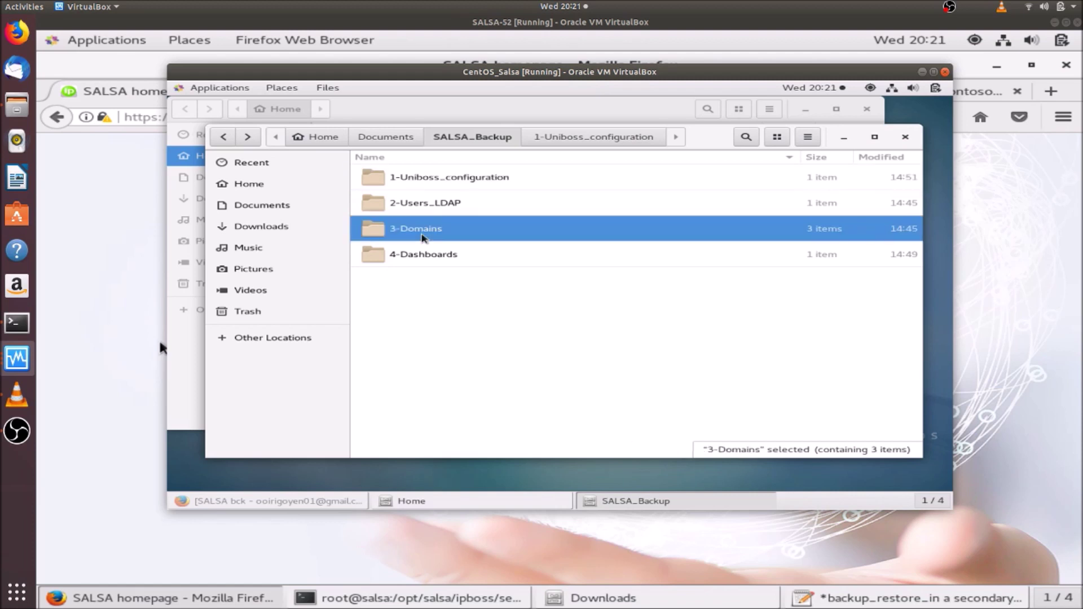
double_click(423, 231)
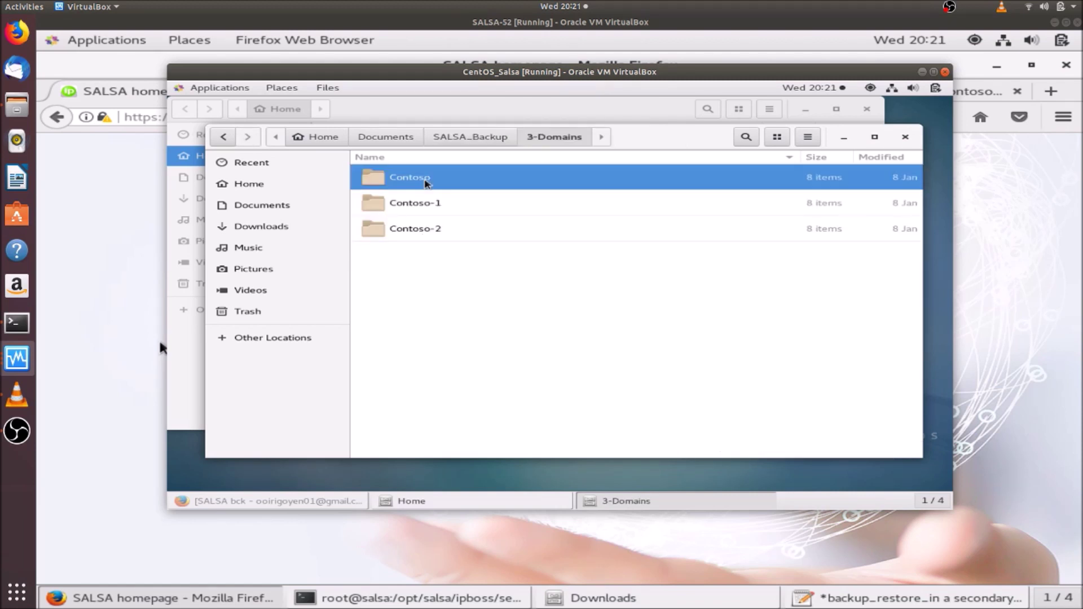
double_click(428, 181)
click(428, 179)
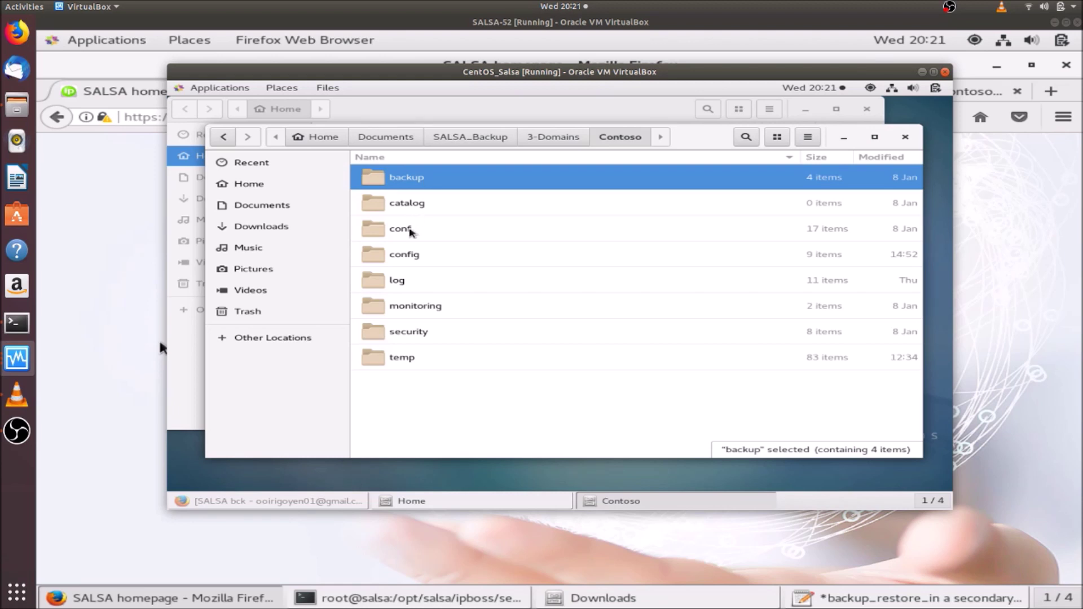
double_click(411, 256)
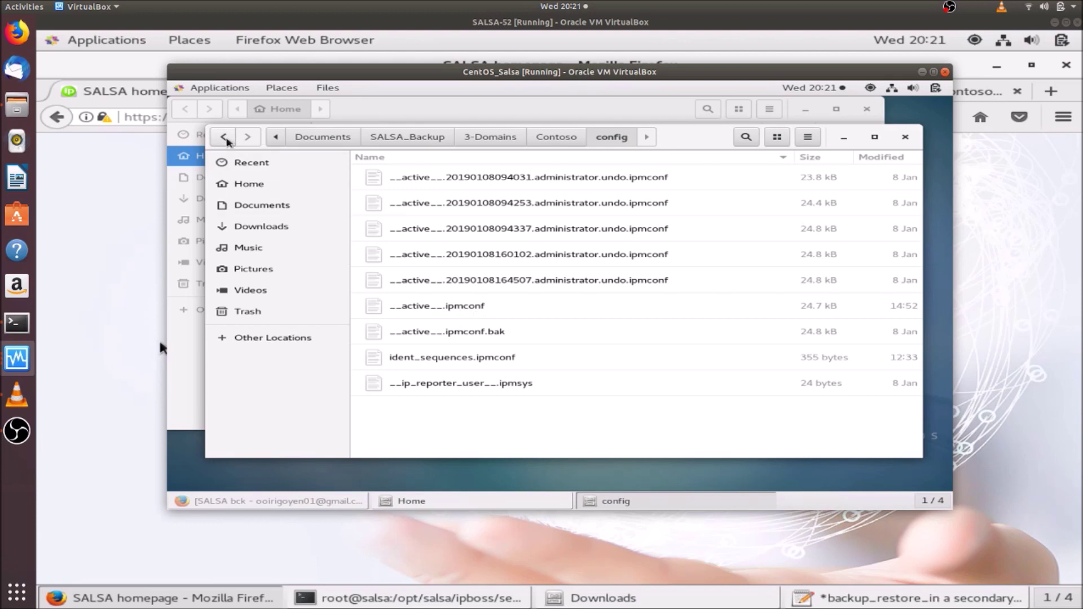
click(225, 137)
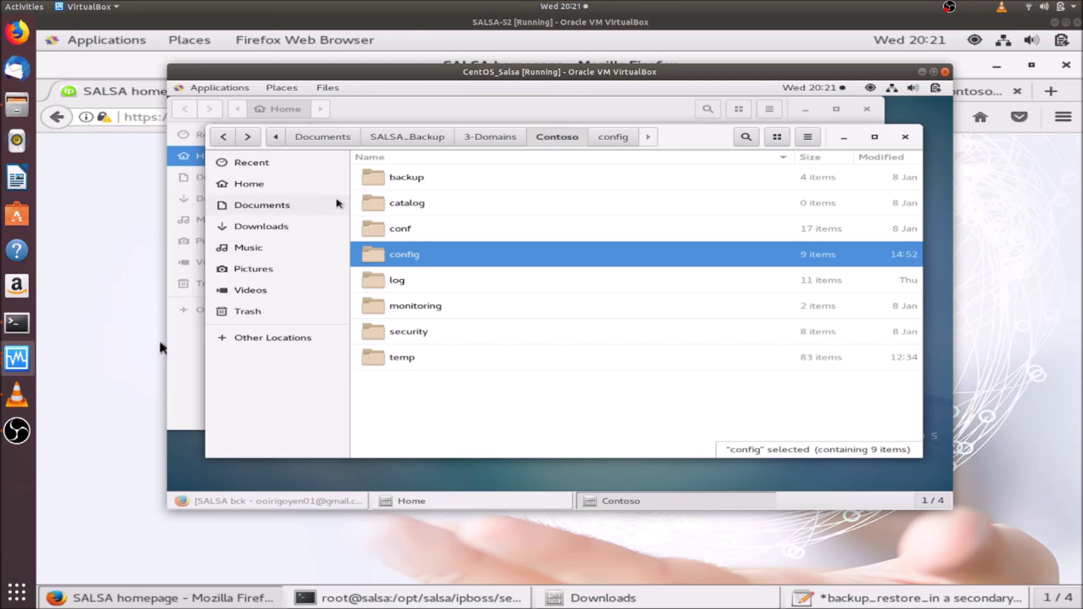
click(224, 138)
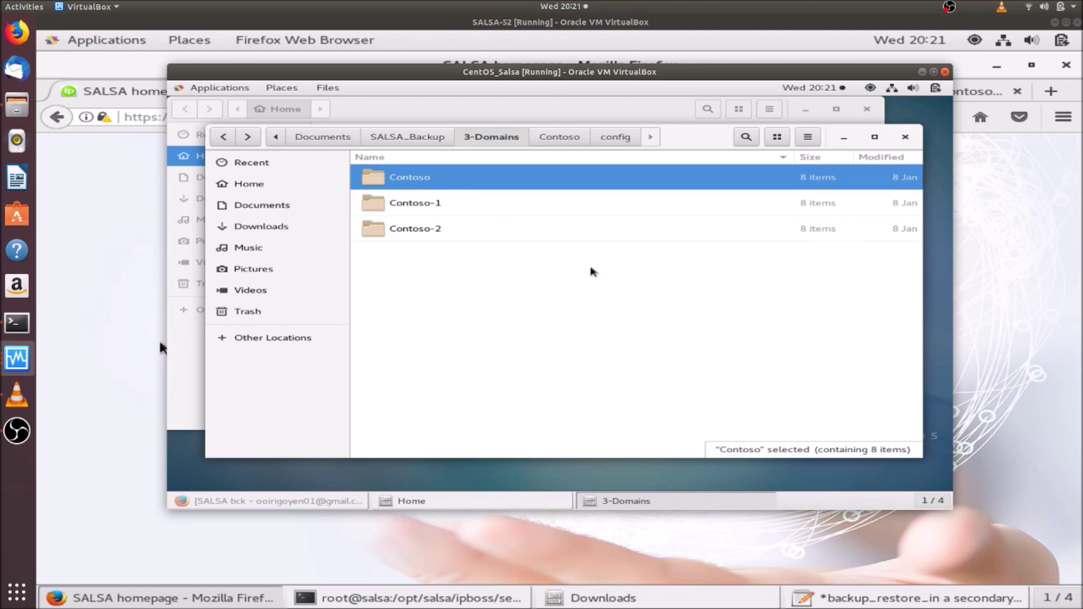
Switch back to the SALSA-S2 virtual machine and open the SALSA_Backup folder in Downloads
click(16, 356)
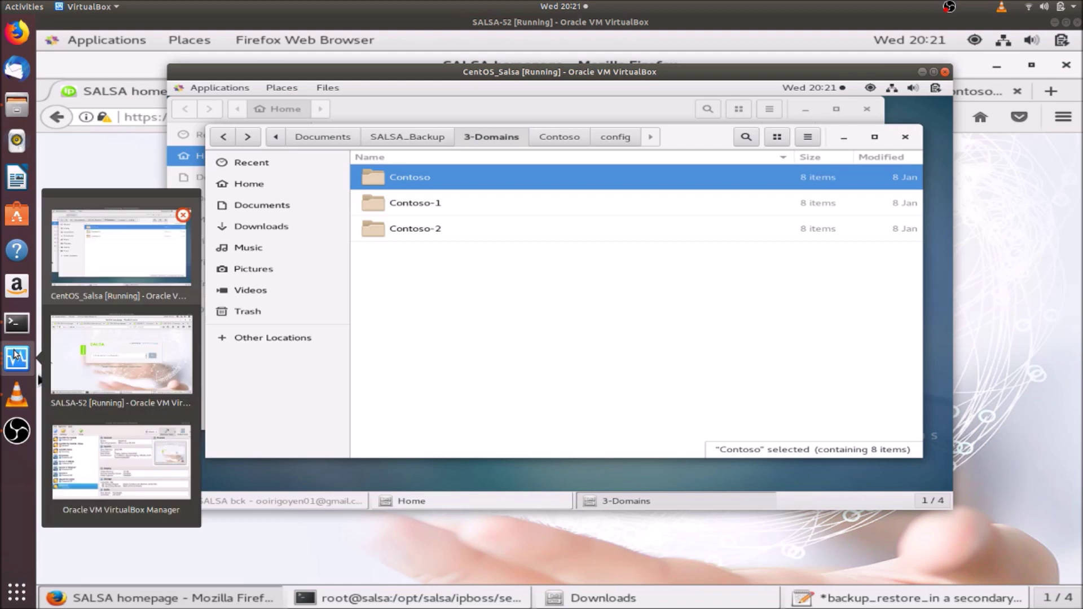
click(111, 385)
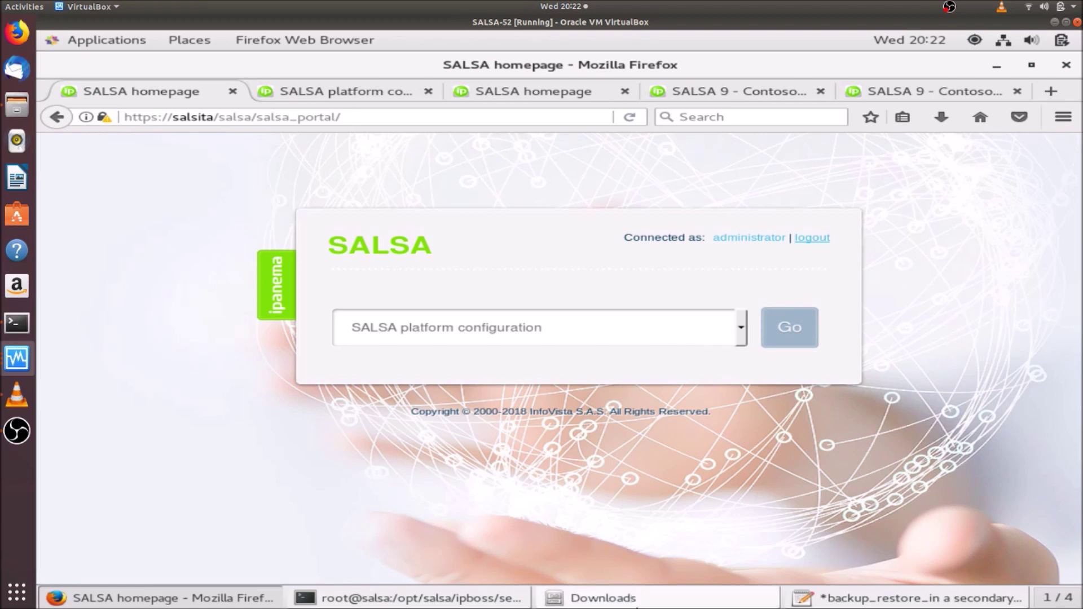
click(638, 607)
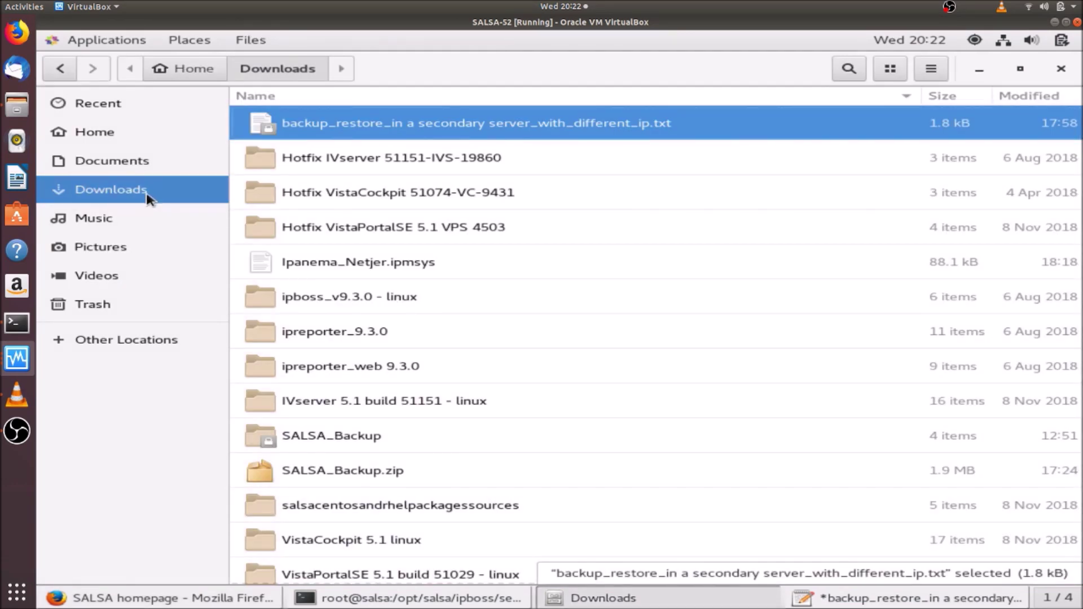
double_click(350, 439)
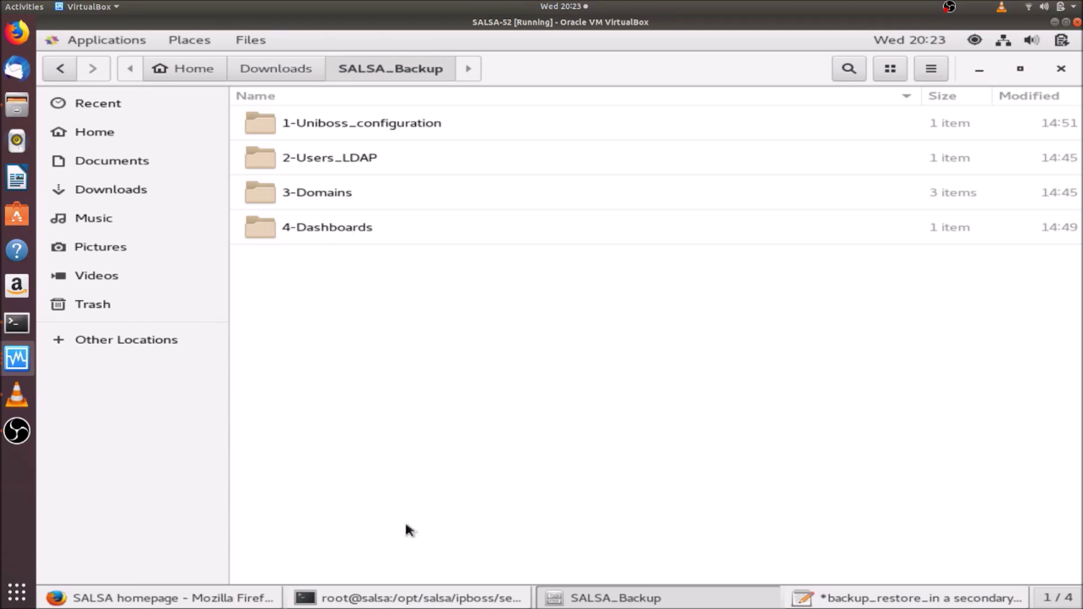
Recall ./psql -h 127.0.0.1 -p 5432 -U ipm_root -W -d template1 -f backup_file.txt in the terminal without running it, and return to the SALSA homepage in Firefox
click(404, 595)
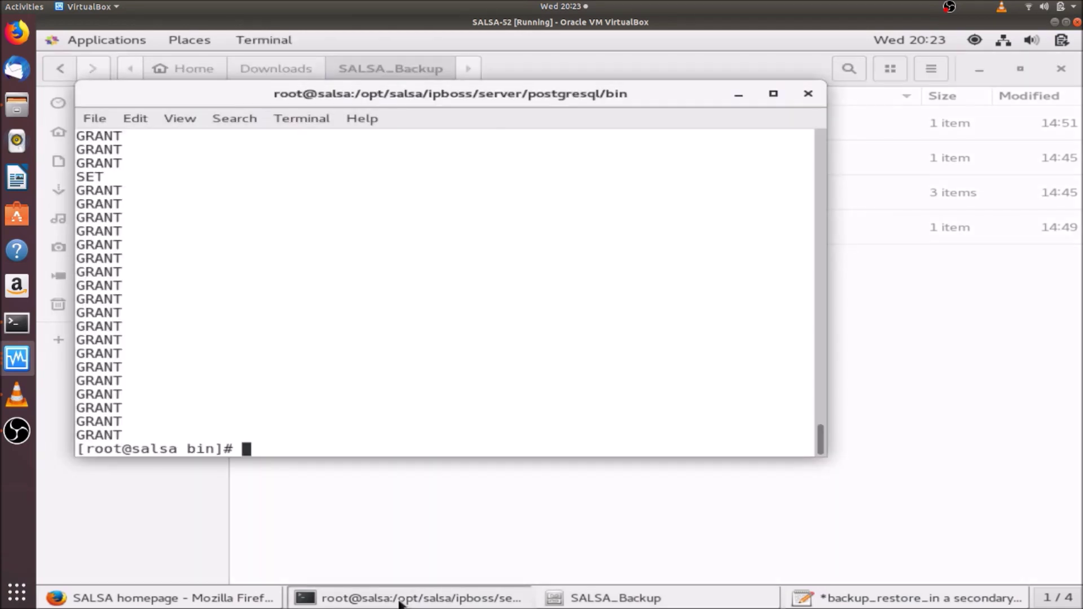
mouse_move(821, 440)
mouse_down()
mouse_move(815, 304)
mouse_move(821, 442)
mouse_up()
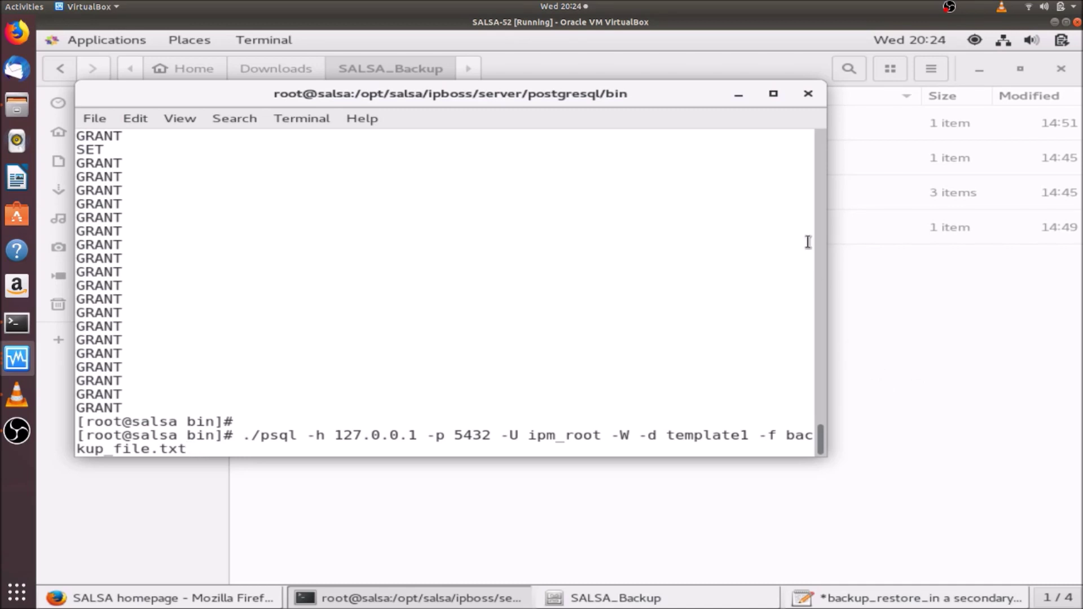
click(738, 94)
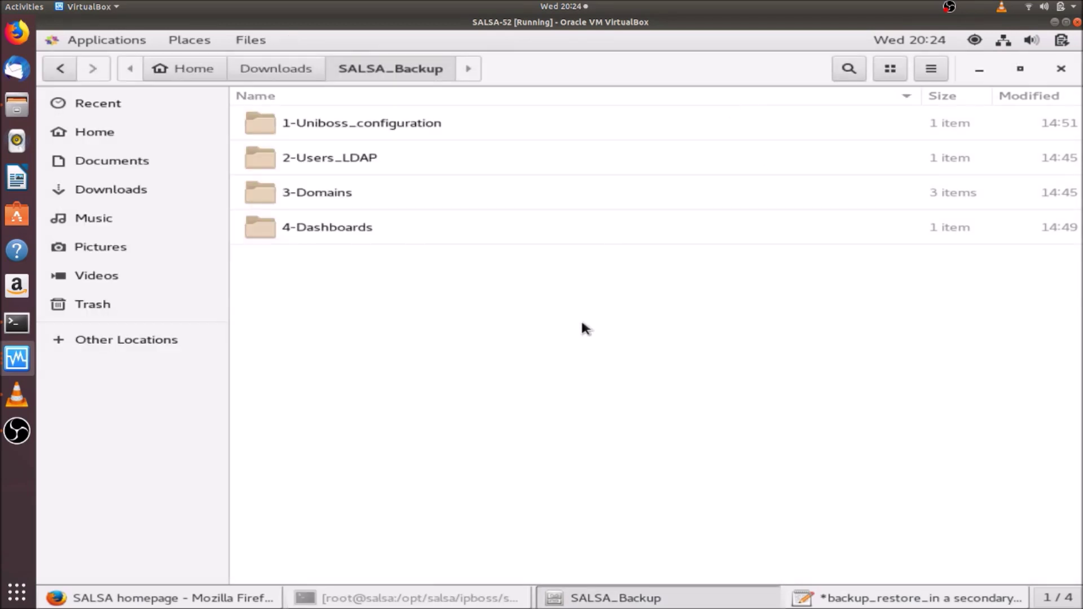
click(248, 598)
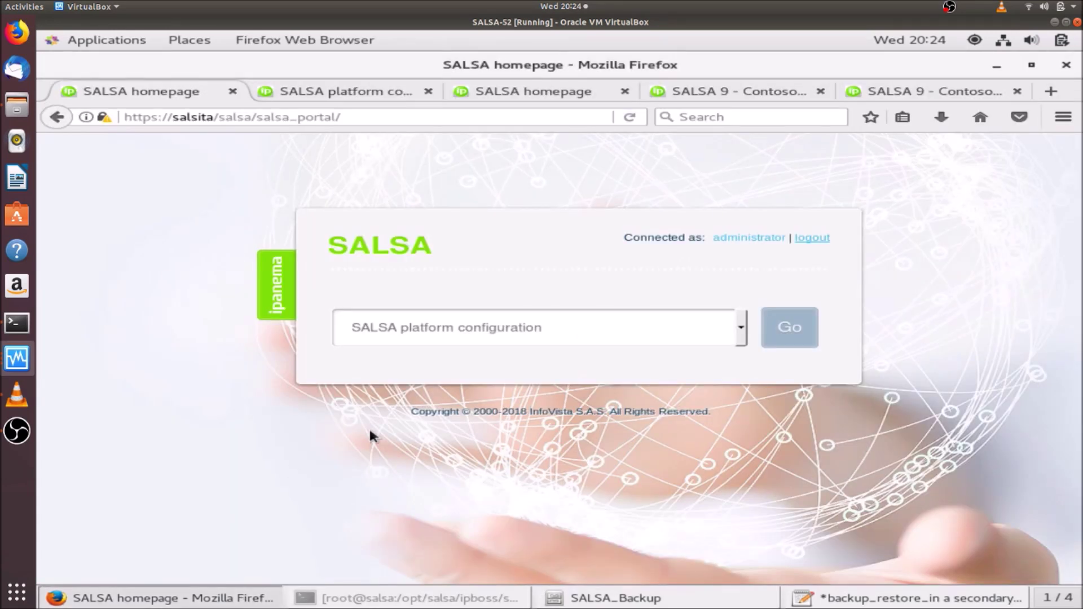